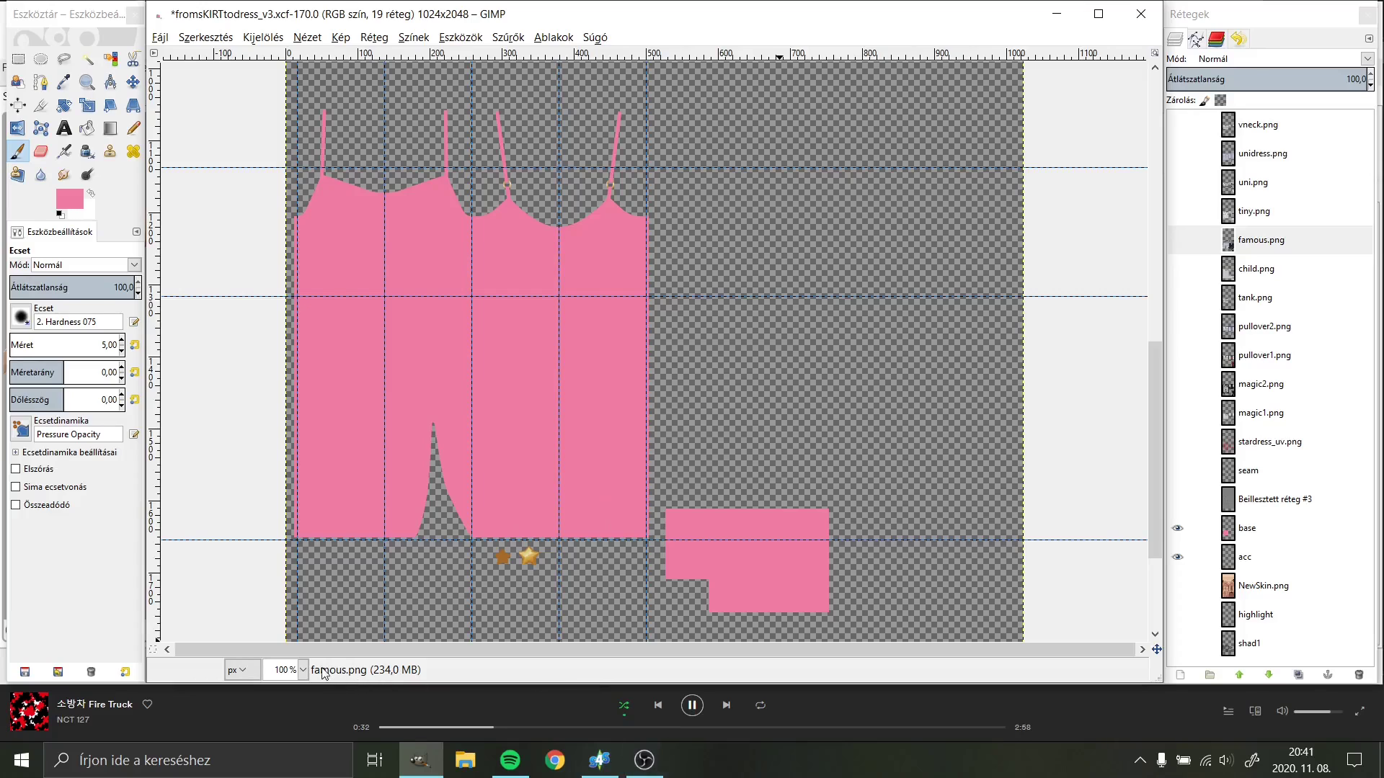
Step: Zoom the canvas to 200% and briefly preview the vneck.png shading, leaving it hidden
{"action": "left_click", "coordinate": [303, 671]}
{"action": "left_click", "coordinate": [284, 460]}
{"action": "scroll", "coordinate": [708, 485], "scroll_direction": "left", "scroll_amount": 5}
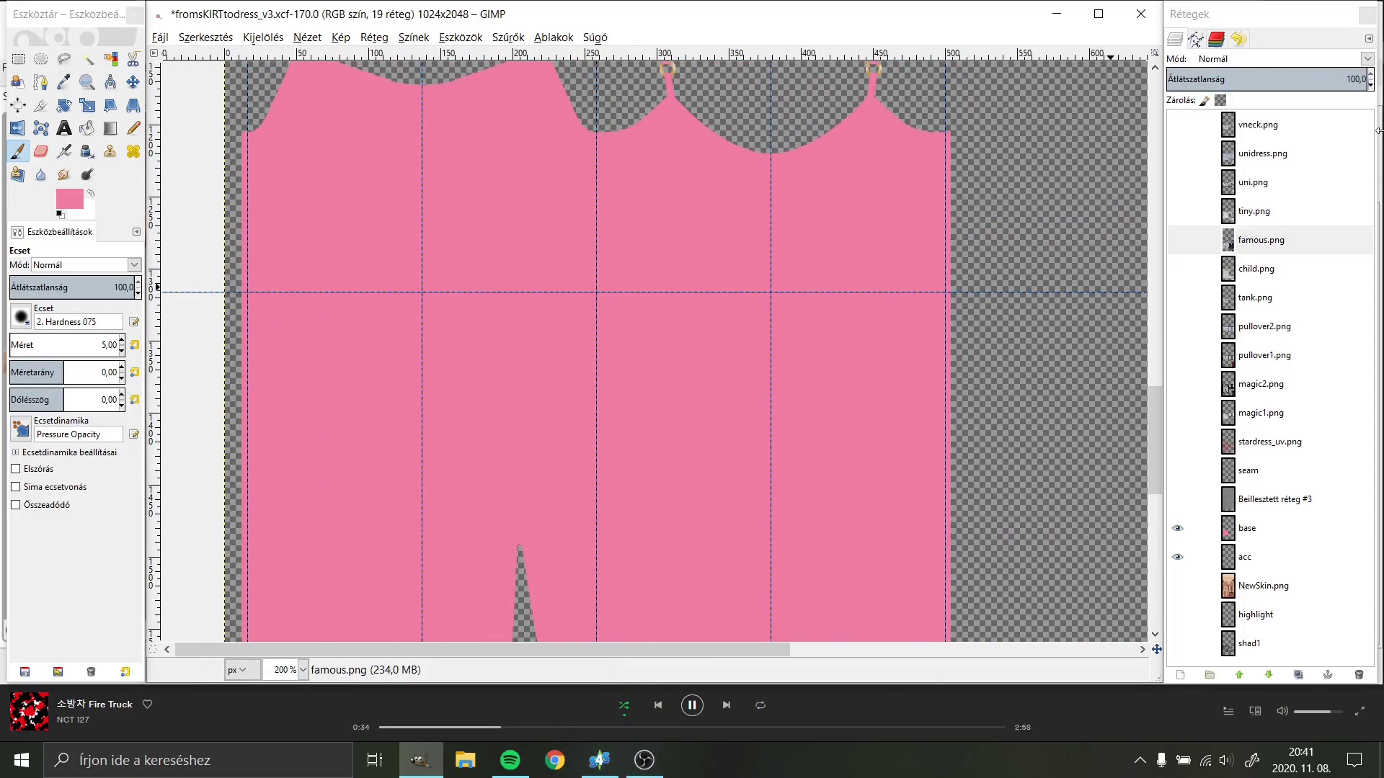
{"action": "left_click", "coordinate": [1280, 134]}
{"action": "left_click", "coordinate": [1177, 127]}
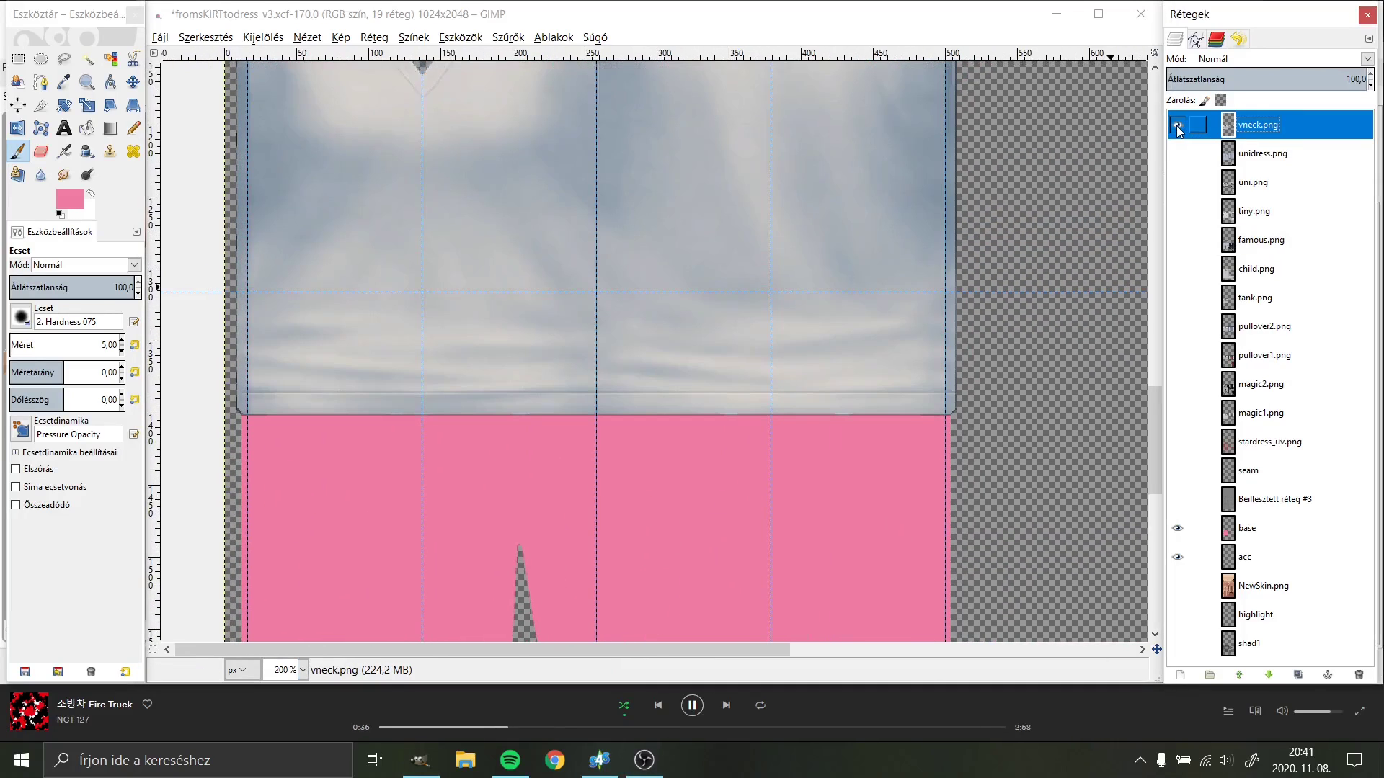
{"action": "left_click", "coordinate": [1178, 127]}
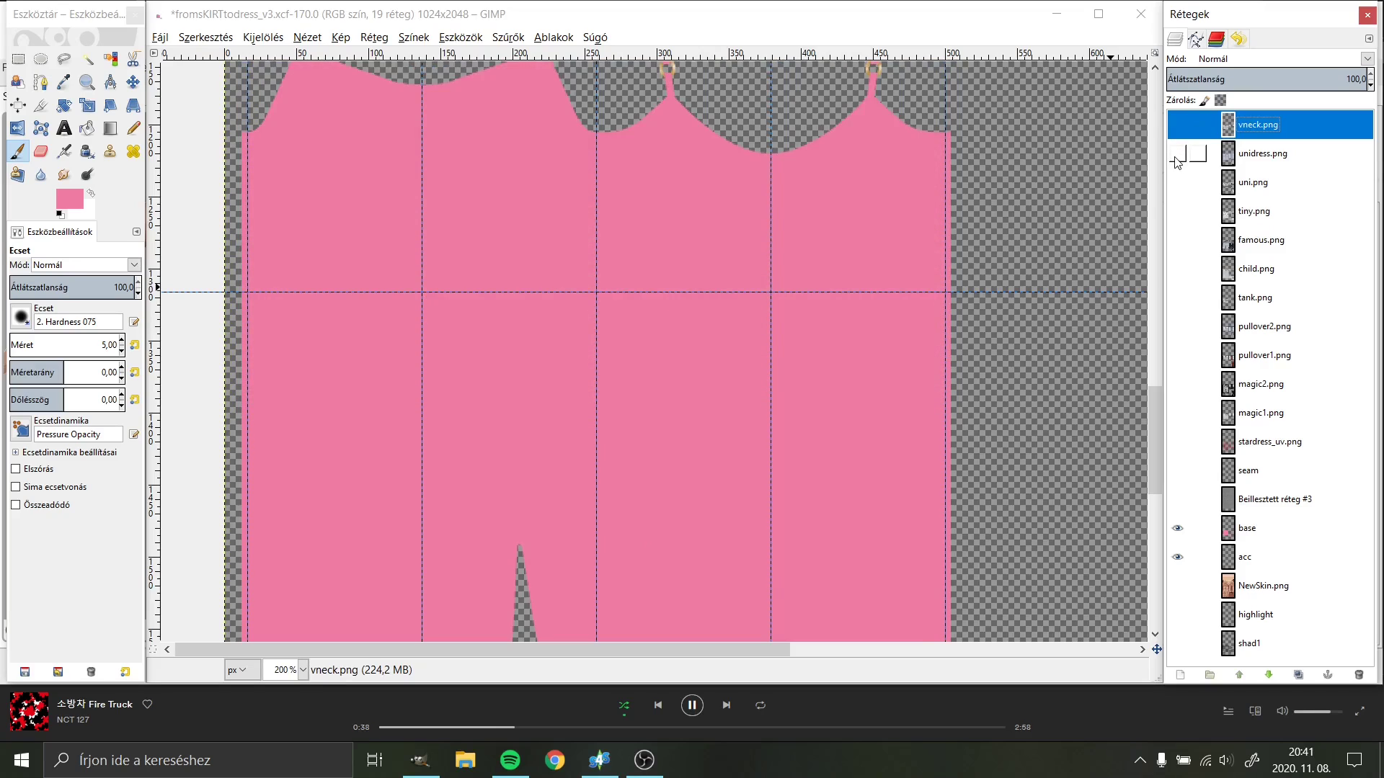
Step: Show the child.png lace layer and set its blend mode to Multiply (Szorzás)
{"action": "left_click", "coordinate": [1177, 269]}
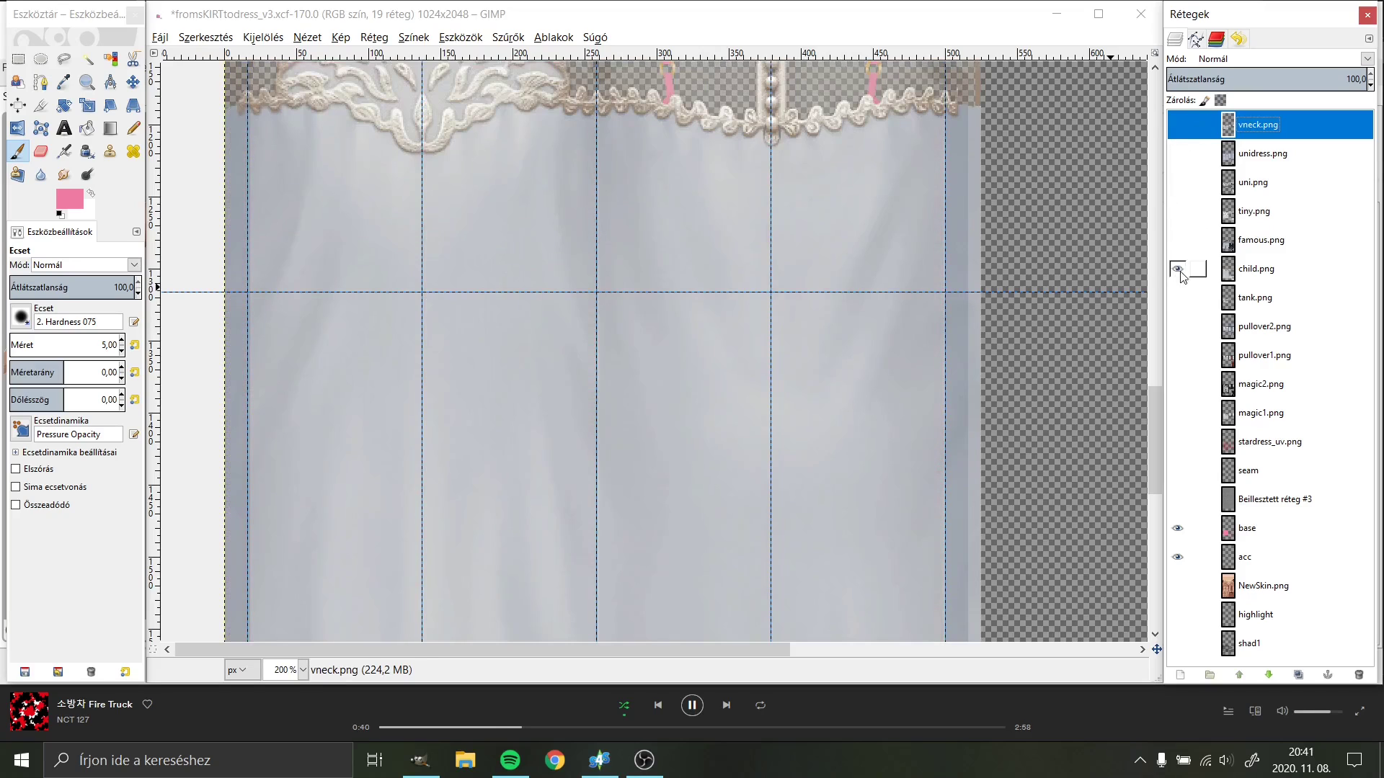
{"action": "left_click", "coordinate": [1268, 278]}
{"action": "left_click", "coordinate": [413, 37]}
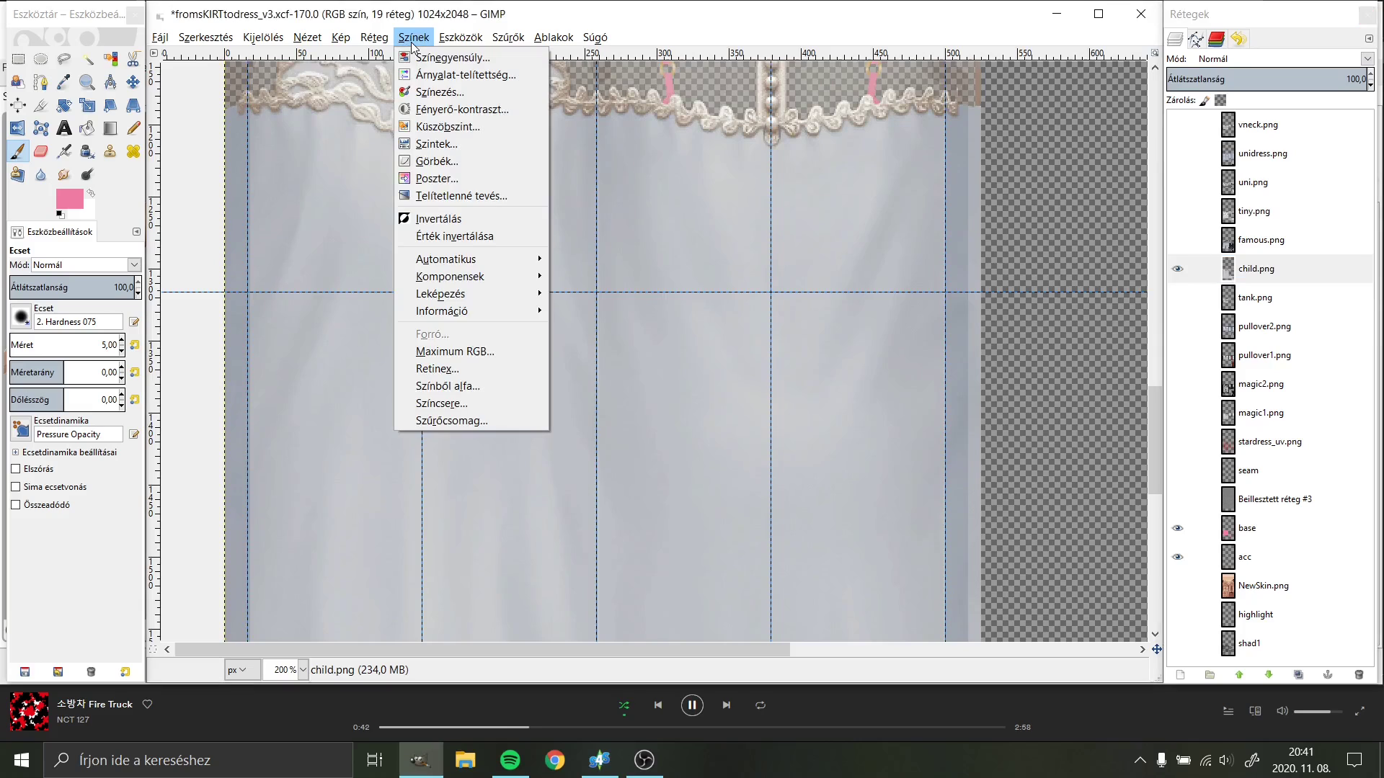
{"action": "left_click", "coordinate": [413, 38]}
{"action": "left_click", "coordinate": [1254, 59]}
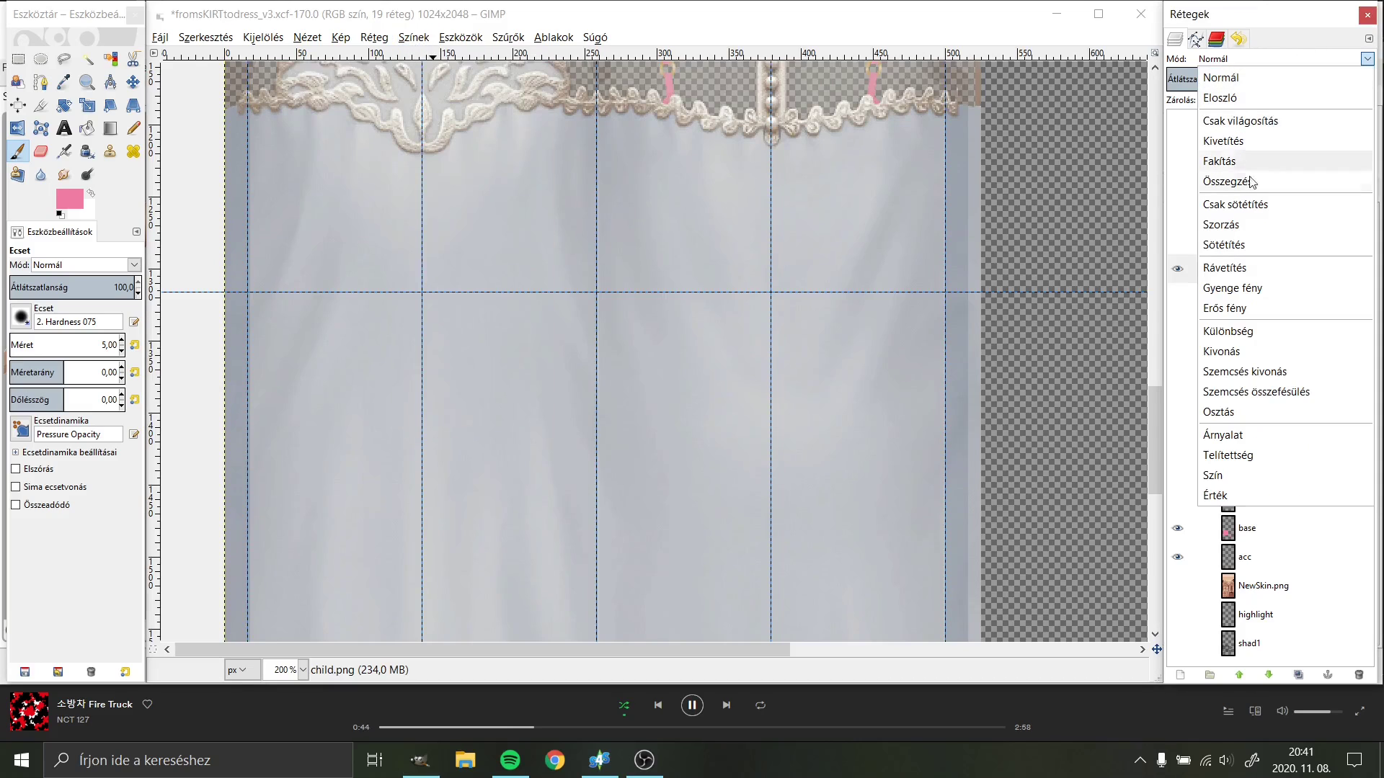
{"action": "left_click", "coordinate": [1236, 226]}
{"action": "scroll", "coordinate": [633, 370], "scroll_direction": "down", "scroll_amount": 5}
{"action": "scroll", "coordinate": [633, 370], "scroll_direction": "up", "scroll_amount": 7}
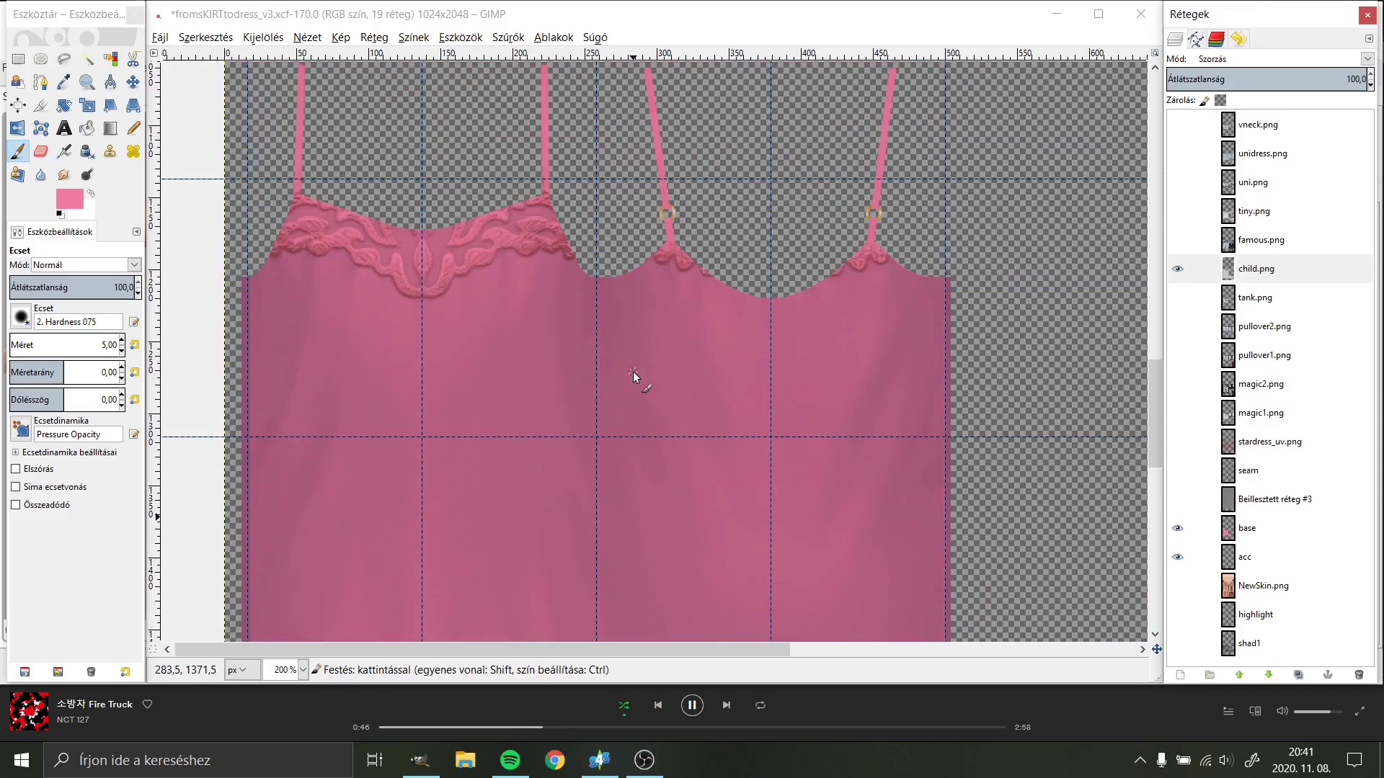
Step: Re-export the texture over its png and switch to Sims 4 Studio
{"action": "left_click", "coordinate": [162, 38]}
{"action": "left_click", "coordinate": [238, 240]}
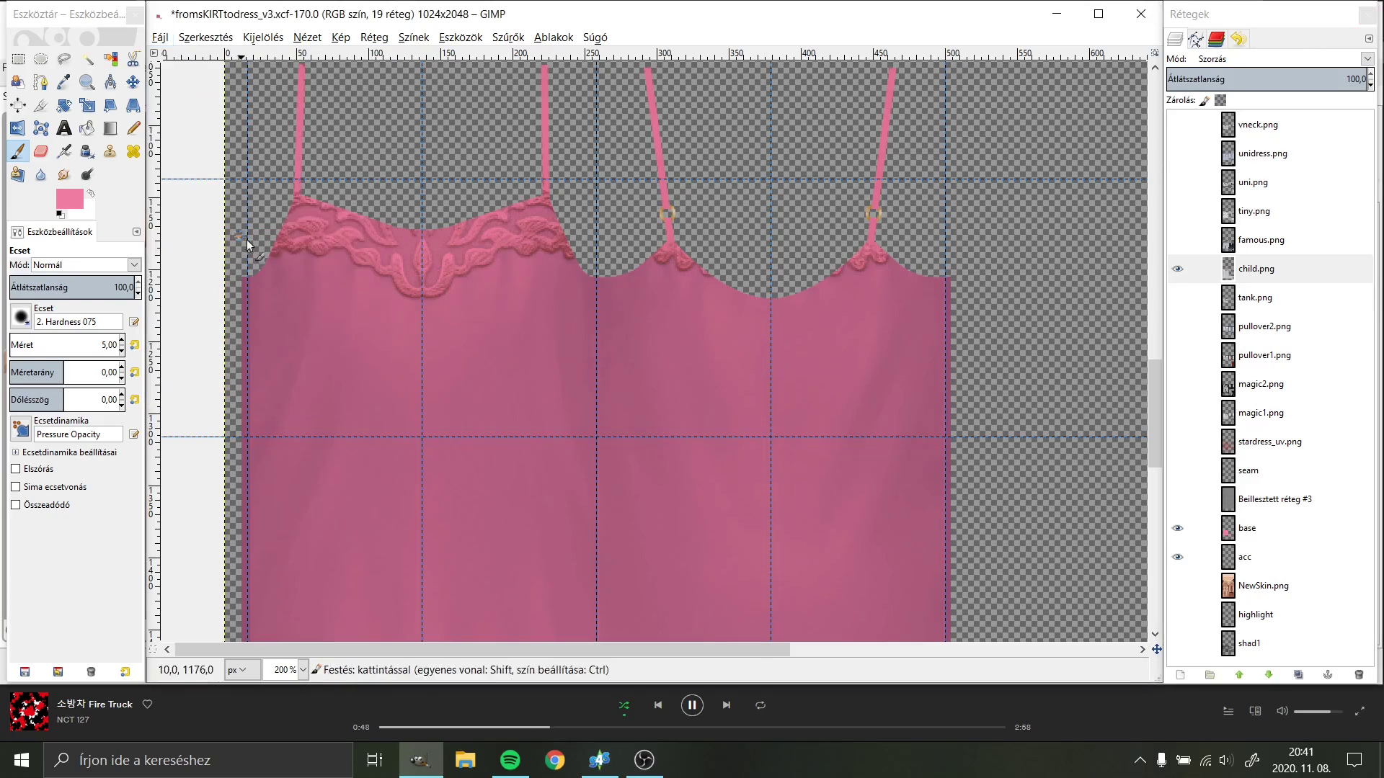
{"action": "left_click", "coordinate": [599, 760]}
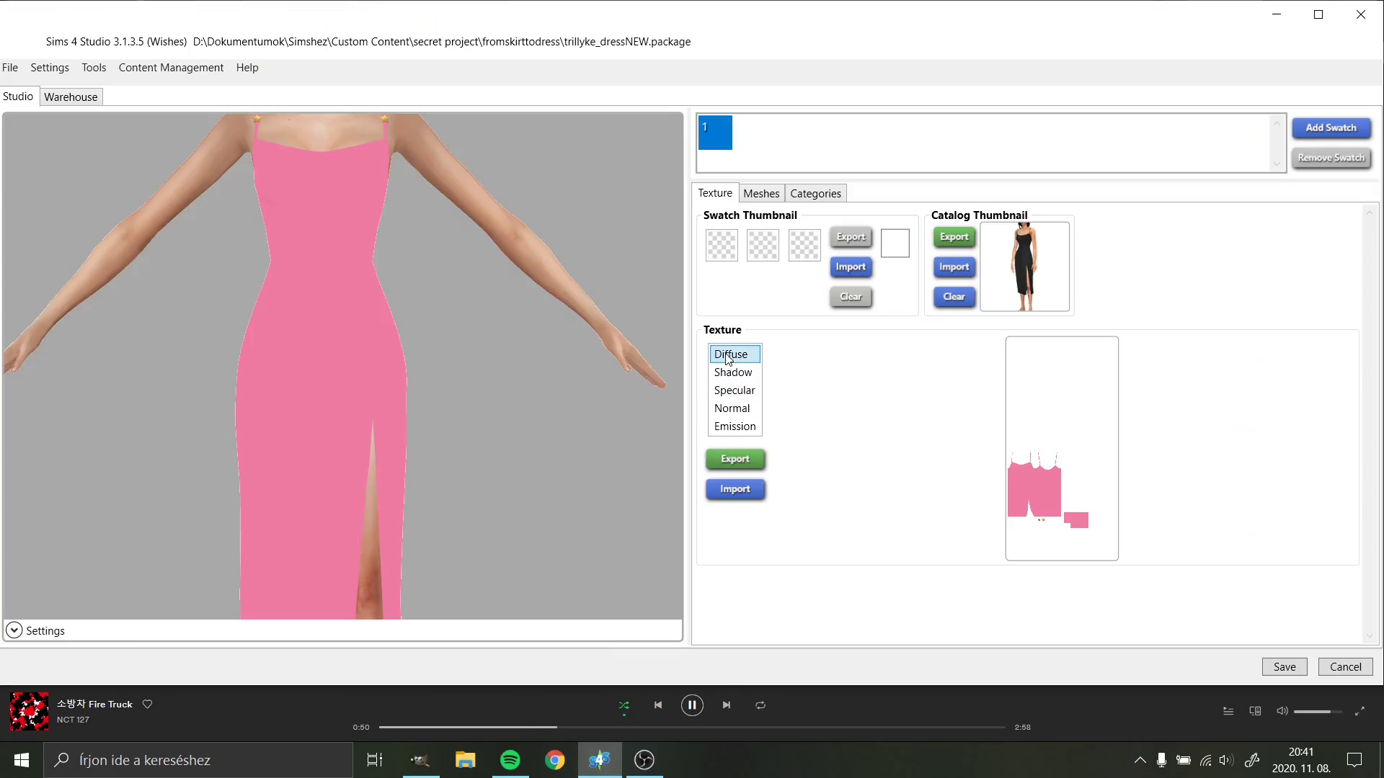
Step: Import the exported png as the diffuse texture and inspect the lace-shaded pink dress from several angles
{"action": "left_click", "coordinate": [735, 489]}
{"action": "double_click", "coordinate": [237, 187]}
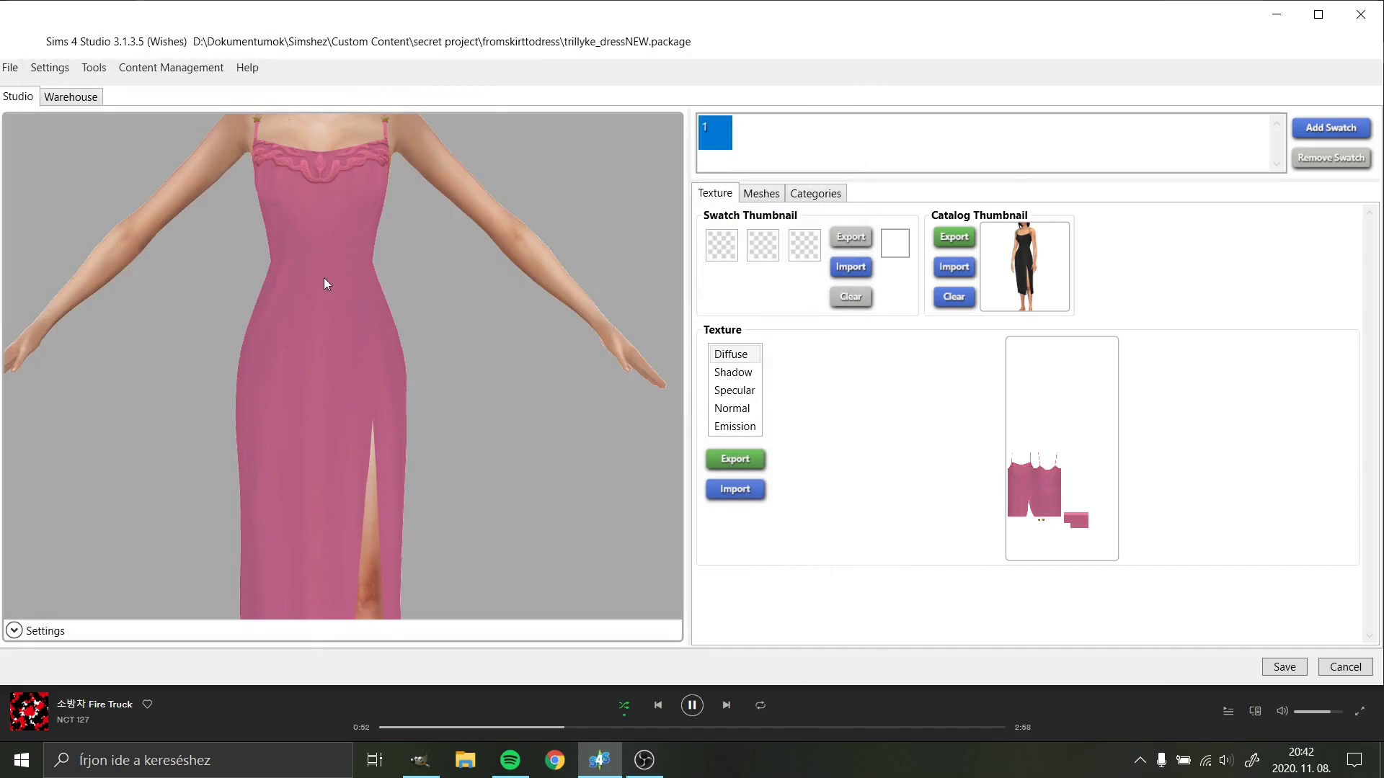
{"action": "mouse_move", "coordinate": [319, 336]}
{"action": "left_mouse_down"}
{"action": "mouse_move", "coordinate": [491, 335]}
{"action": "mouse_move", "coordinate": [433, 348]}
{"action": "left_mouse_up"}
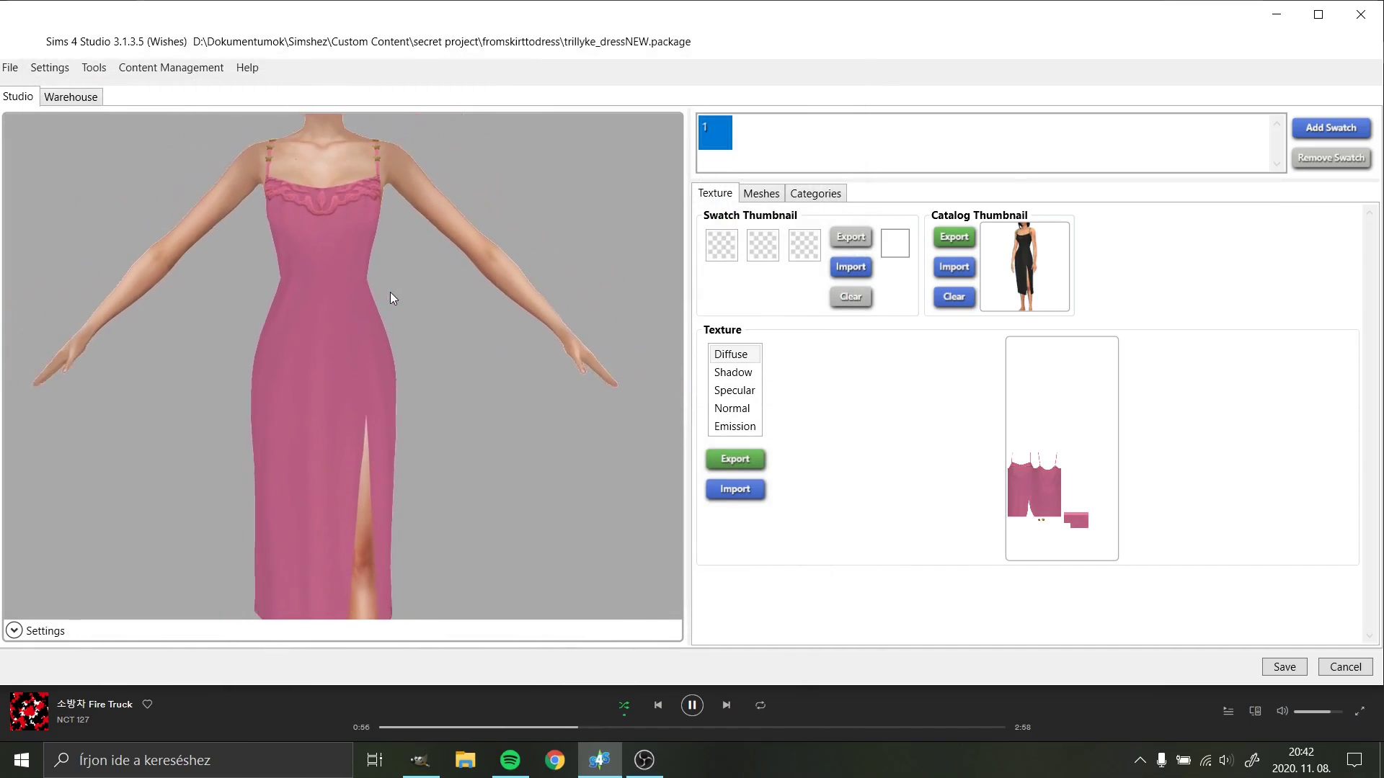
{"action": "mouse_move", "coordinate": [420, 315]}
{"action": "left_mouse_down"}
{"action": "mouse_move", "coordinate": [462, 366]}
{"action": "mouse_move", "coordinate": [371, 370]}
{"action": "mouse_move", "coordinate": [424, 374]}
{"action": "left_mouse_up"}
{"action": "scroll", "coordinate": [462, 366], "scroll_direction": "up", "scroll_amount": 2}
{"action": "scroll", "coordinate": [389, 403], "scroll_direction": "down", "scroll_amount": 2}
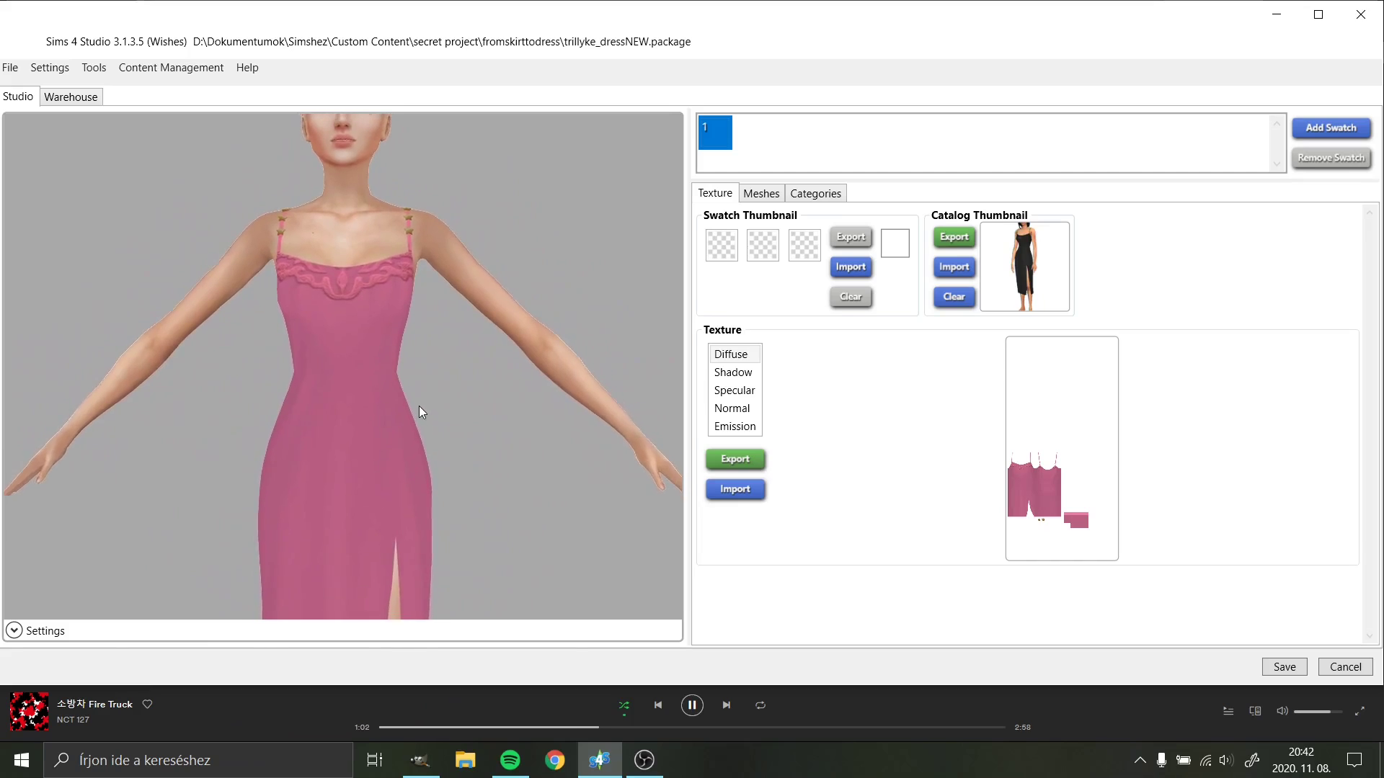
{"action": "scroll", "coordinate": [421, 411], "scroll_direction": "down", "scroll_amount": 2}
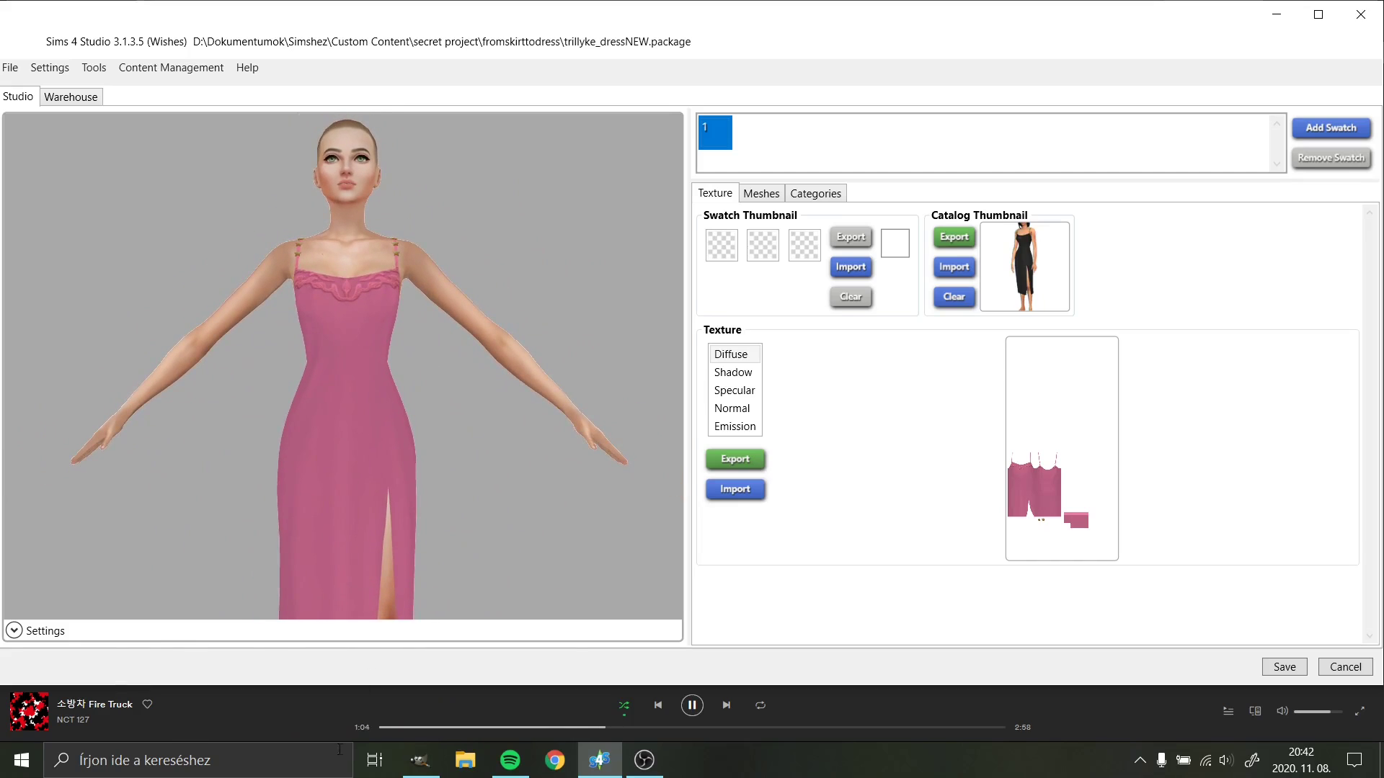
{"action": "left_click", "coordinate": [413, 768]}
Step: Swap the child.png lace shading for uni.png, blended in Multiply mode
{"action": "left_click", "coordinate": [1176, 266]}
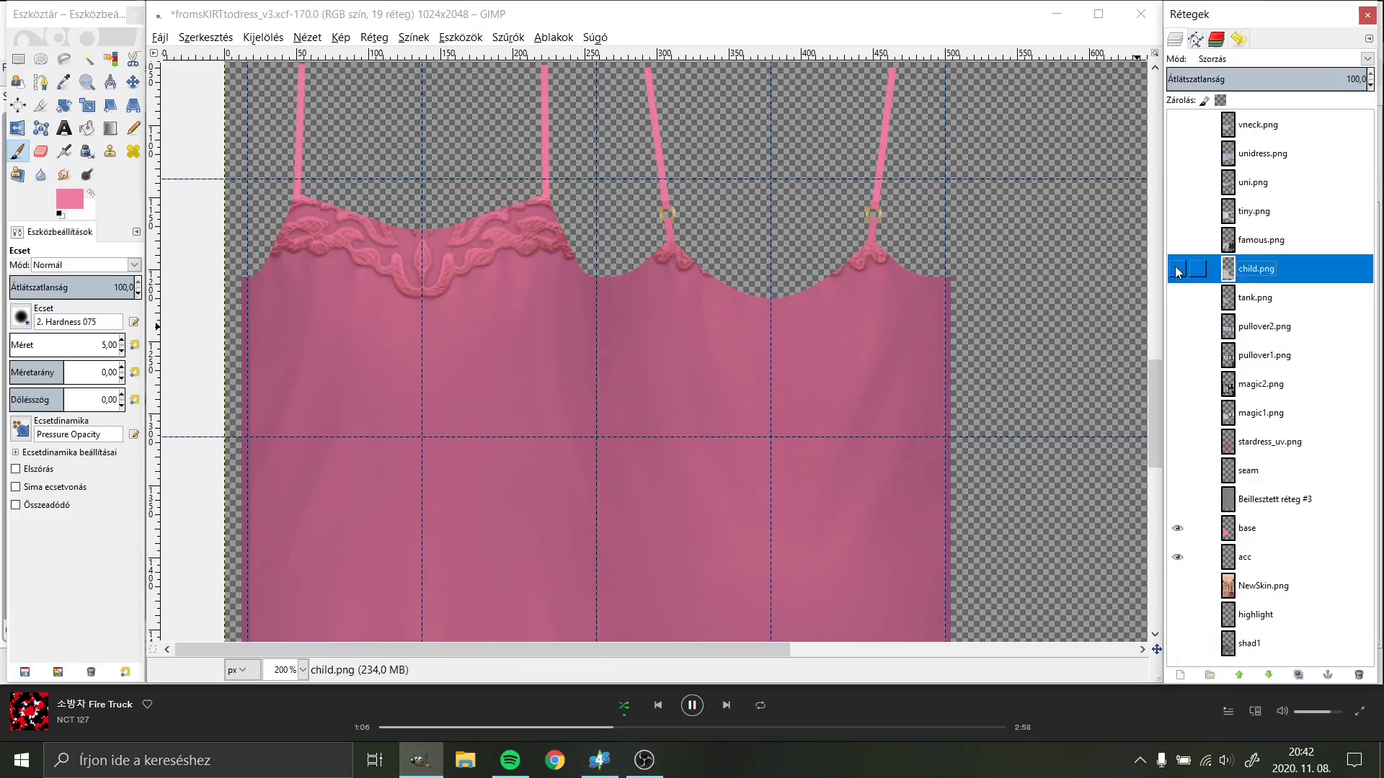
{"action": "left_click", "coordinate": [1179, 211]}
{"action": "left_click", "coordinate": [1181, 182]}
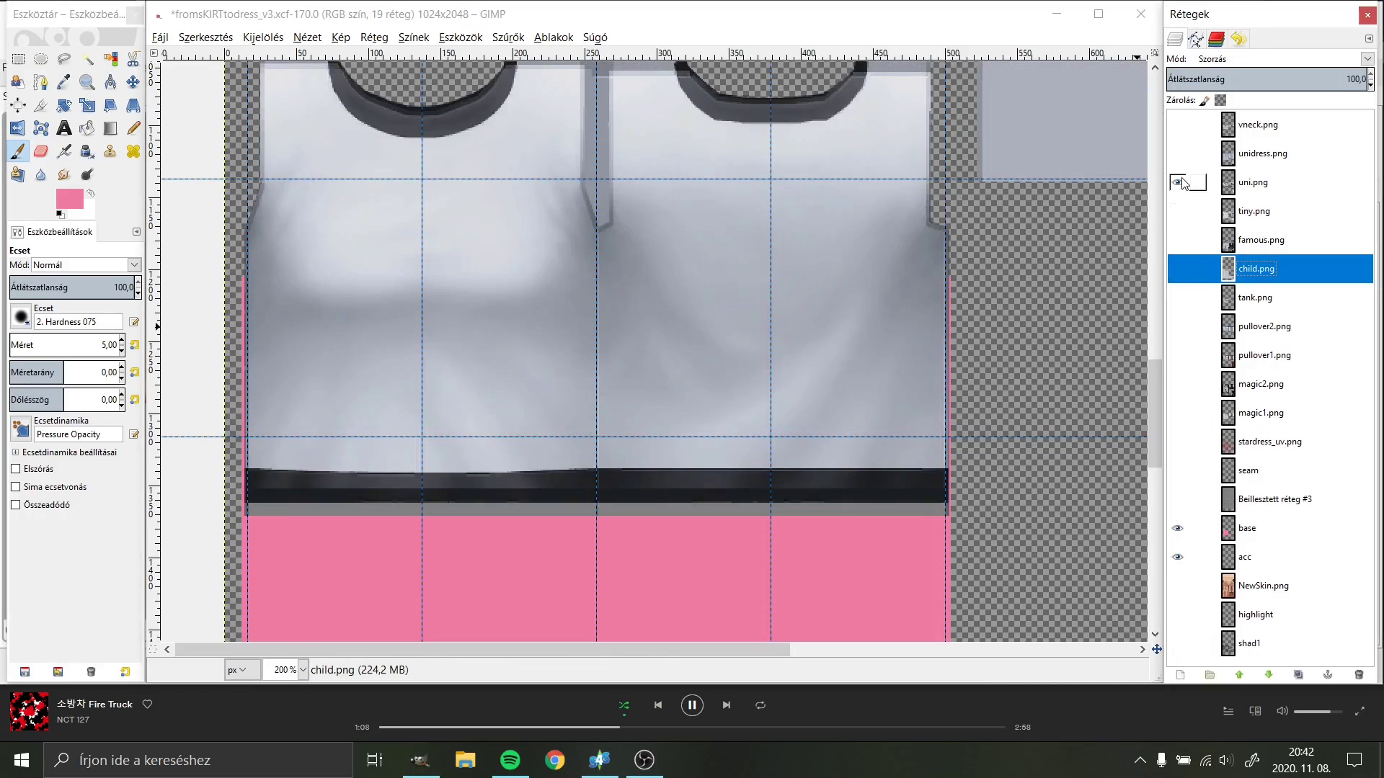
{"action": "left_click", "coordinate": [1252, 183]}
{"action": "left_click", "coordinate": [1247, 58]}
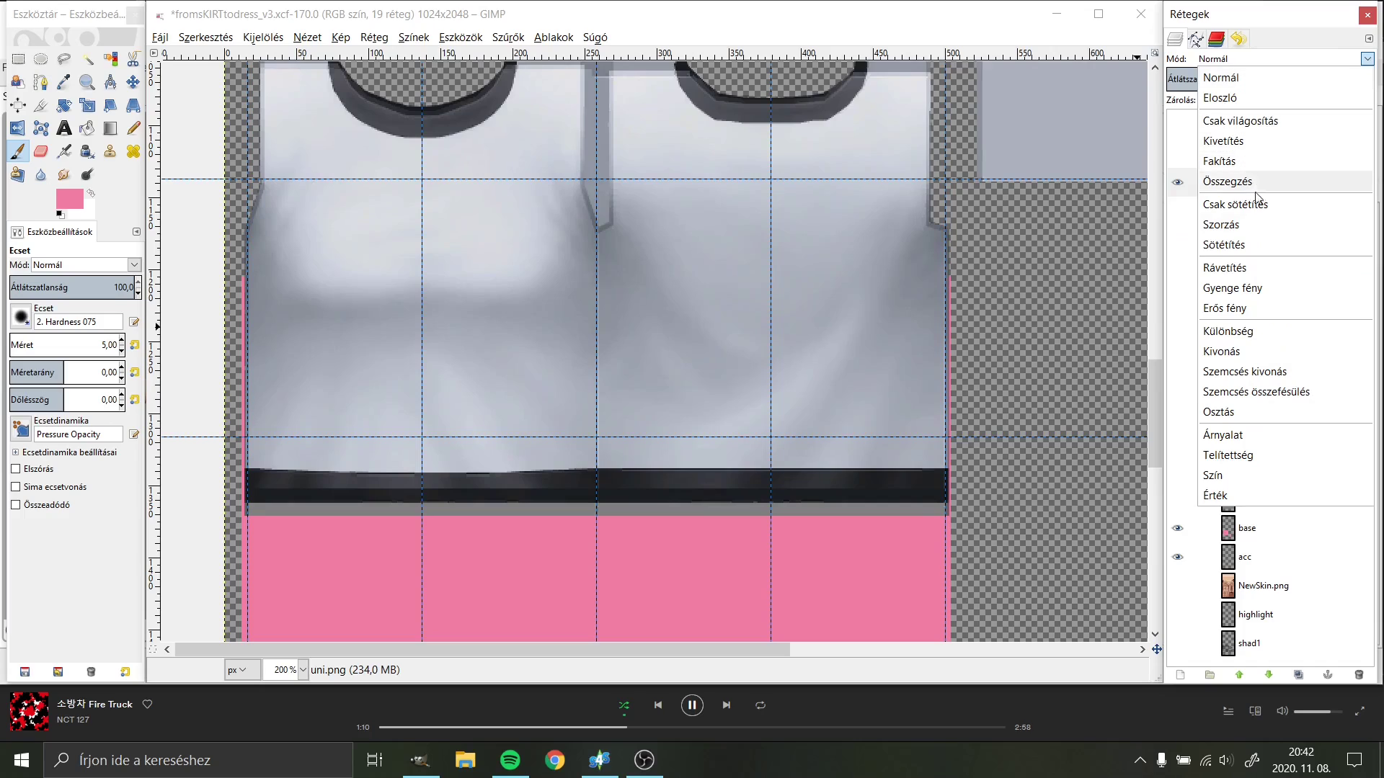
{"action": "left_click", "coordinate": [1269, 228]}
Step: Re-export the texture with the uni.png shading and switch to Sims 4 Studio
{"action": "left_click", "coordinate": [160, 37]}
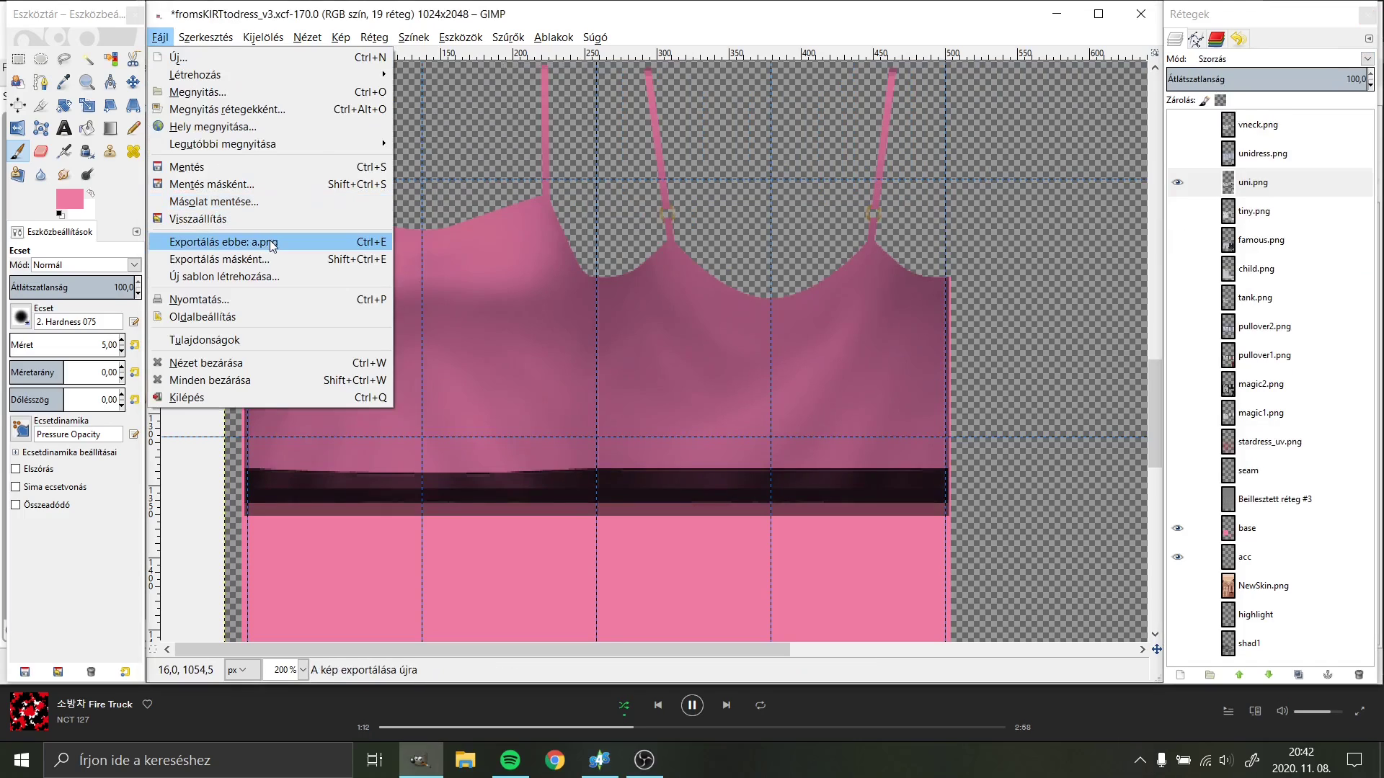
{"action": "left_click", "coordinate": [216, 237]}
{"action": "left_click", "coordinate": [599, 760]}
Step: Load the uni.png-shaded texture onto the dress and orbit the model to both sides
{"action": "left_click", "coordinate": [749, 493]}
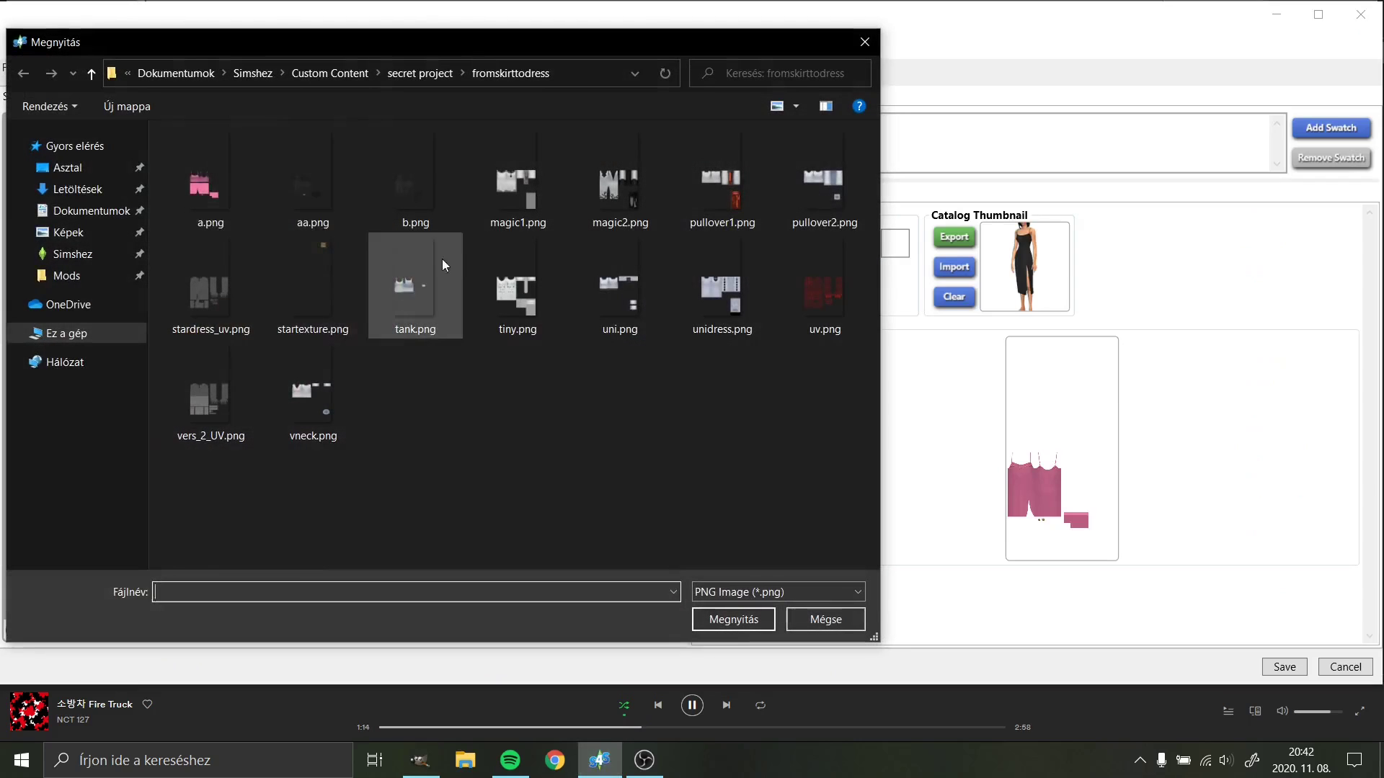
{"action": "double_click", "coordinate": [223, 206]}
{"action": "scroll", "coordinate": [427, 324], "scroll_direction": "down", "scroll_amount": 3}
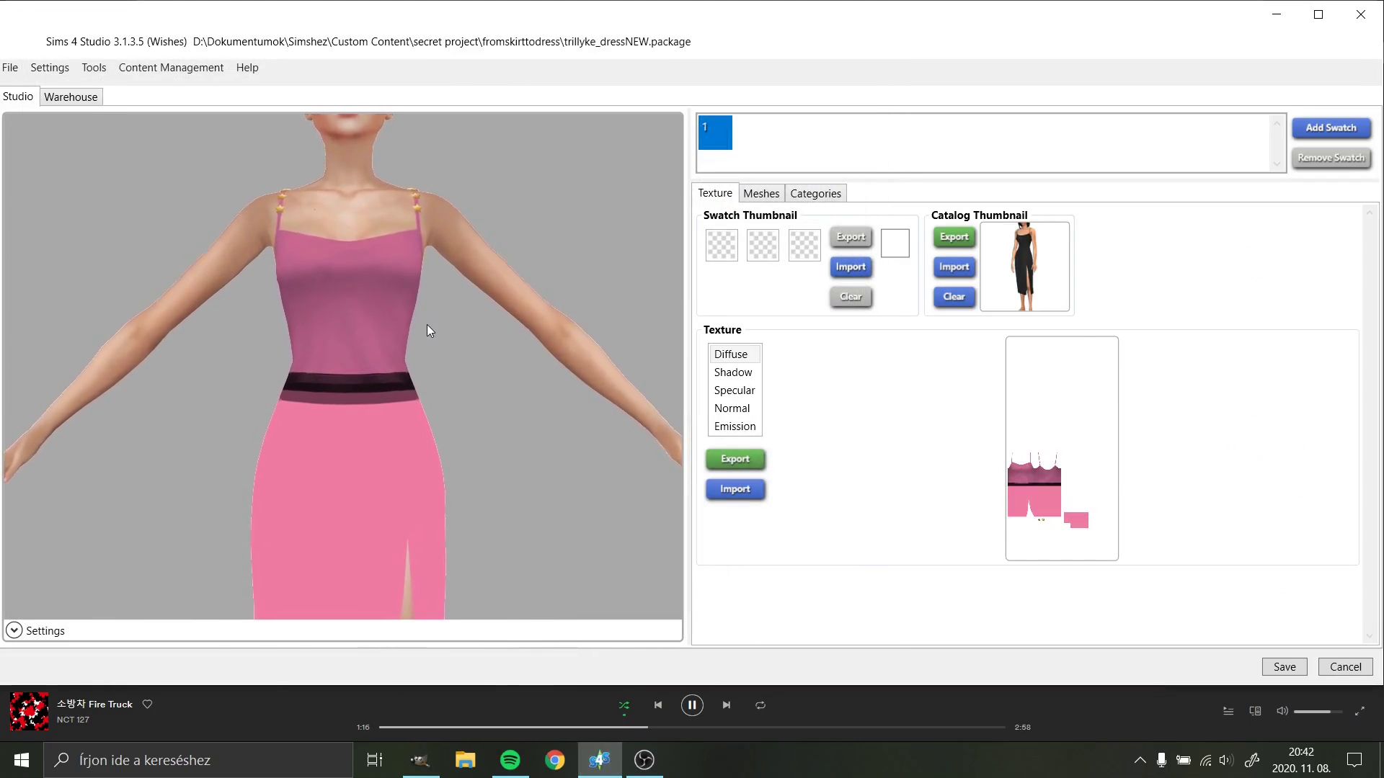
{"action": "scroll", "coordinate": [427, 324], "scroll_direction": "down", "scroll_amount": 2}
{"action": "mouse_move", "coordinate": [426, 325]}
{"action": "left_mouse_down"}
{"action": "mouse_move", "coordinate": [297, 382]}
{"action": "mouse_move", "coordinate": [476, 370]}
{"action": "left_mouse_up"}
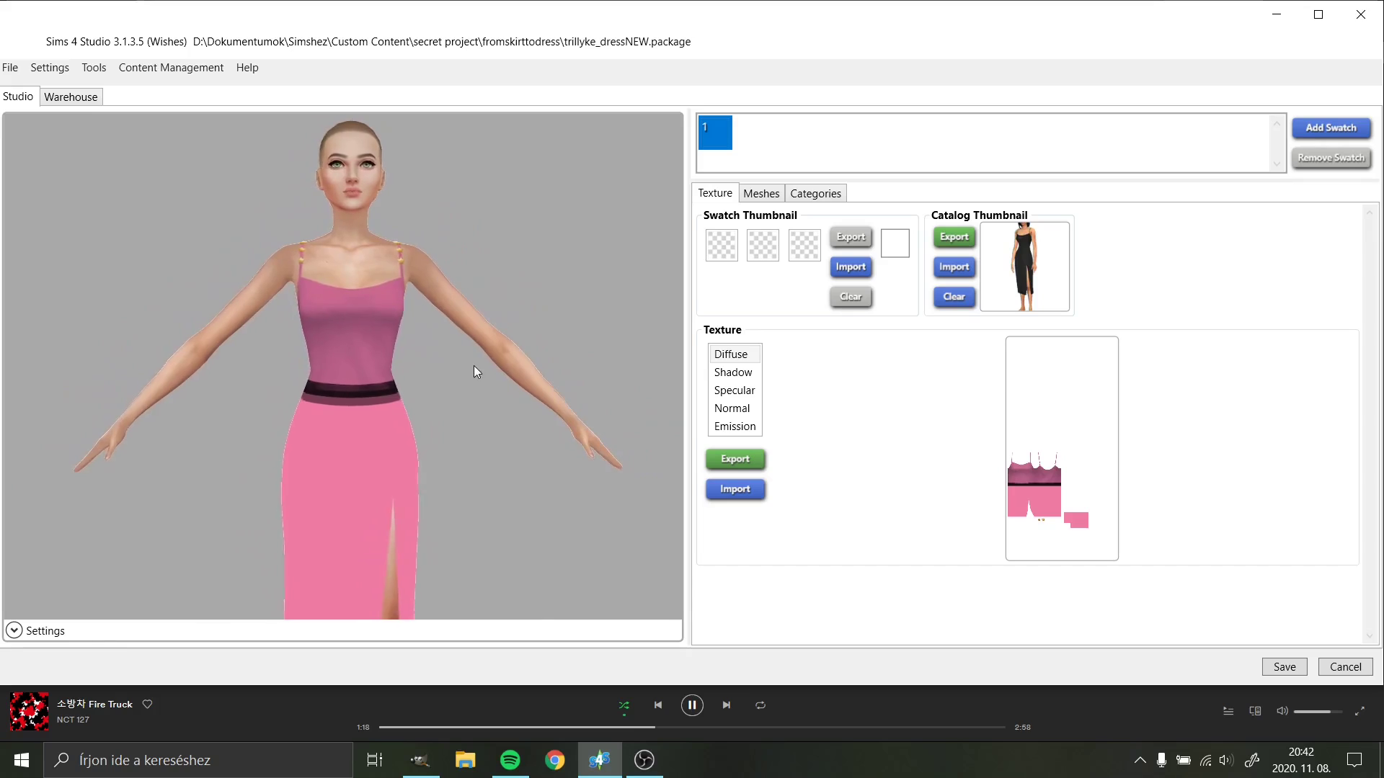
{"action": "mouse_move", "coordinate": [321, 389]}
{"action": "left_mouse_down"}
{"action": "mouse_move", "coordinate": [530, 387]}
{"action": "mouse_move", "coordinate": [434, 400]}
{"action": "left_mouse_up"}
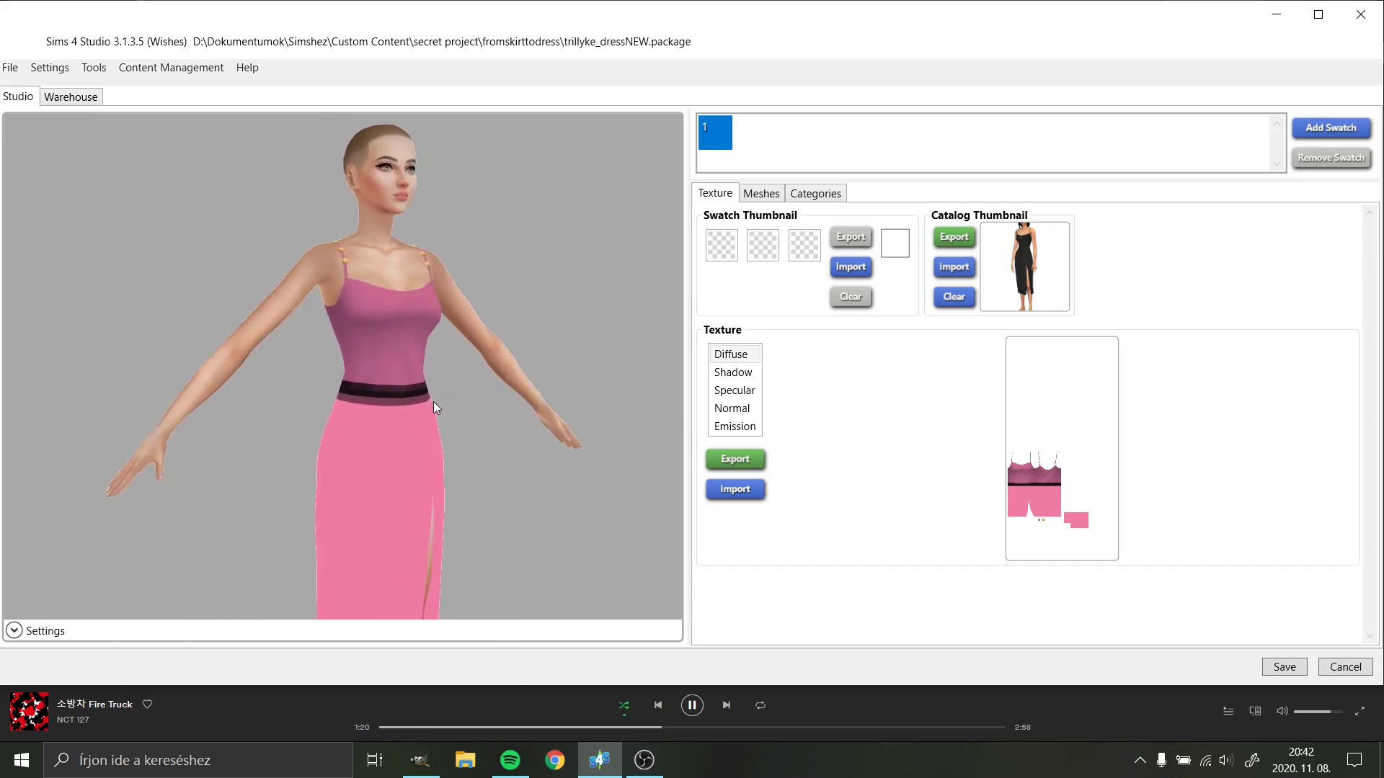
Step: Back in GIMP, replace uni.png with unidress.png shading in Multiply mode
{"action": "left_click", "coordinate": [420, 760]}
{"action": "left_click", "coordinate": [1176, 183]}
{"action": "left_click", "coordinate": [1176, 153]}
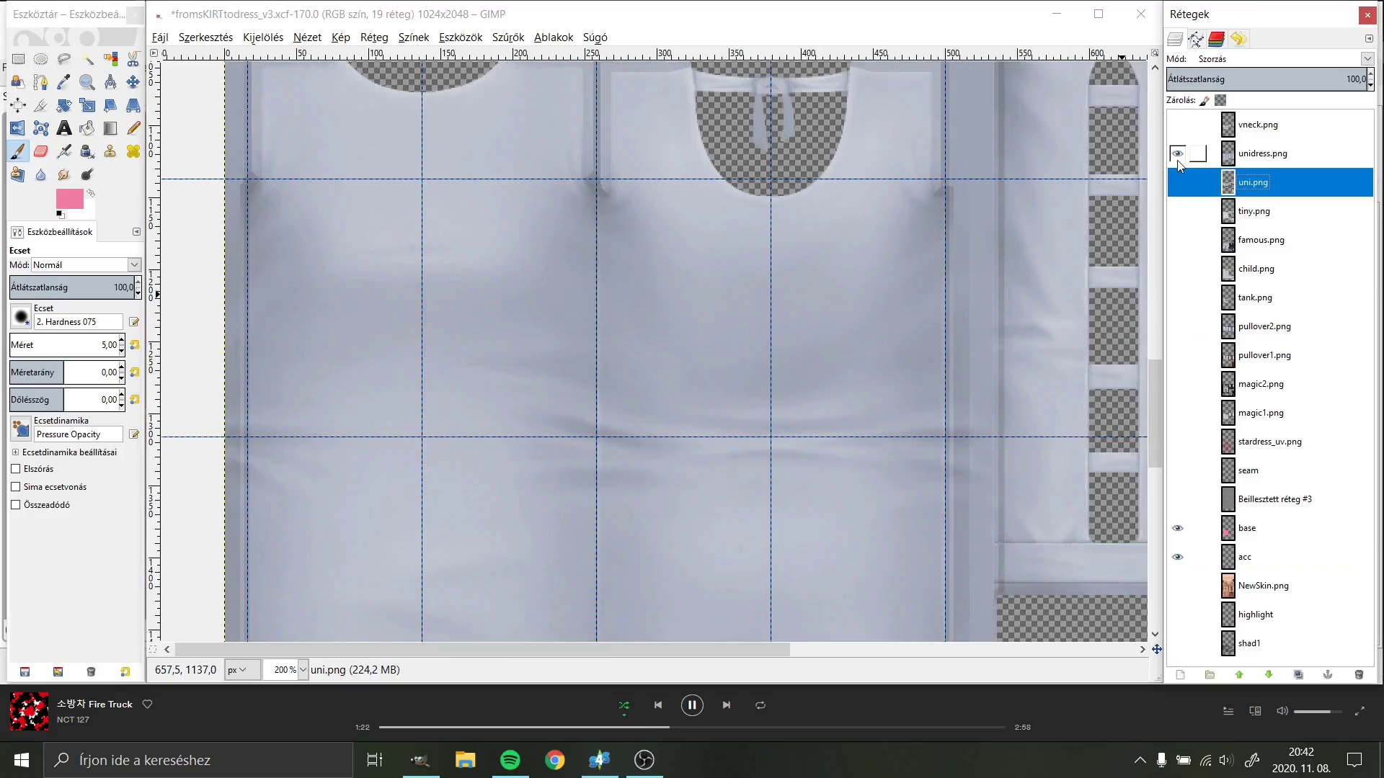
{"action": "left_click", "coordinate": [1279, 162]}
{"action": "left_click", "coordinate": [1233, 59]}
{"action": "left_click", "coordinate": [1258, 227]}
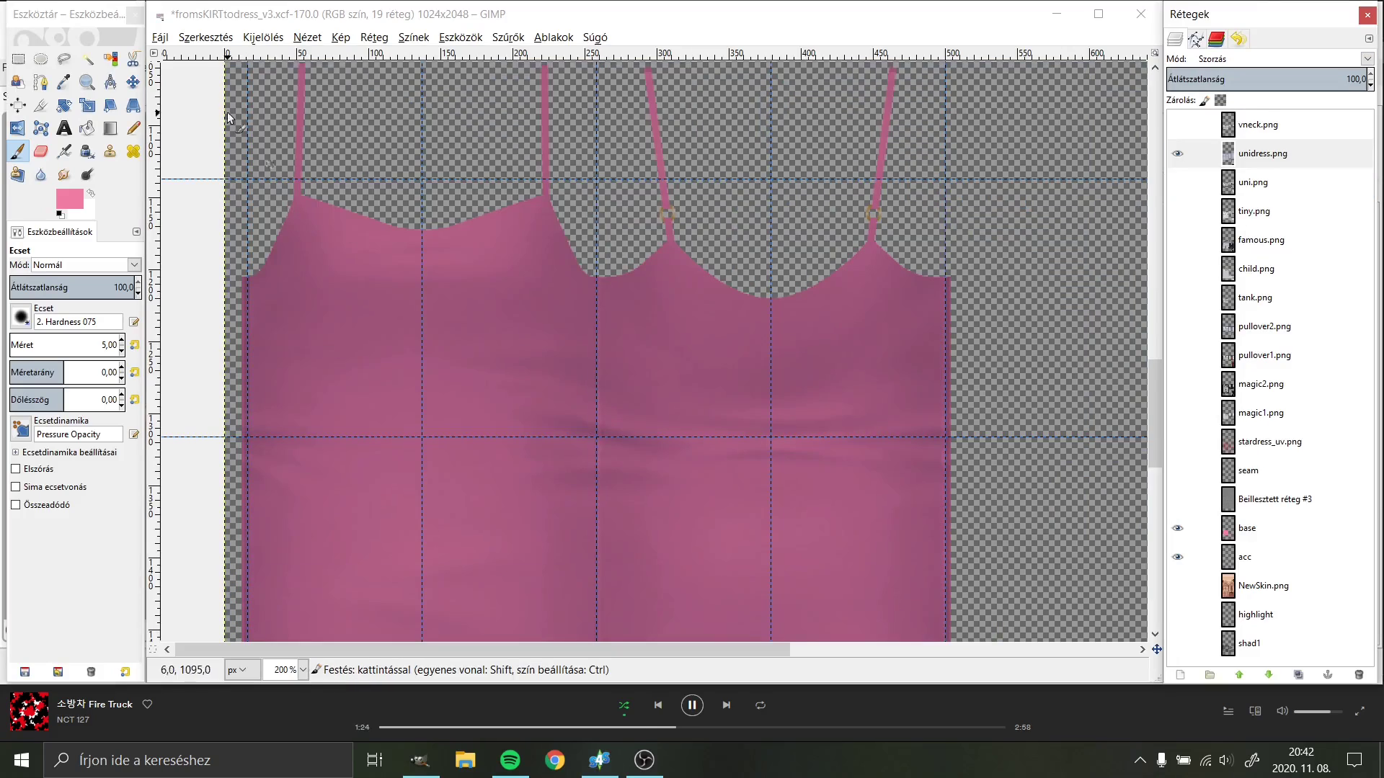
Step: Re-export the unidress-shaded texture and begin a new diffuse import in Sims 4 Studio
{"action": "left_click", "coordinate": [160, 37]}
{"action": "left_click", "coordinate": [310, 274]}
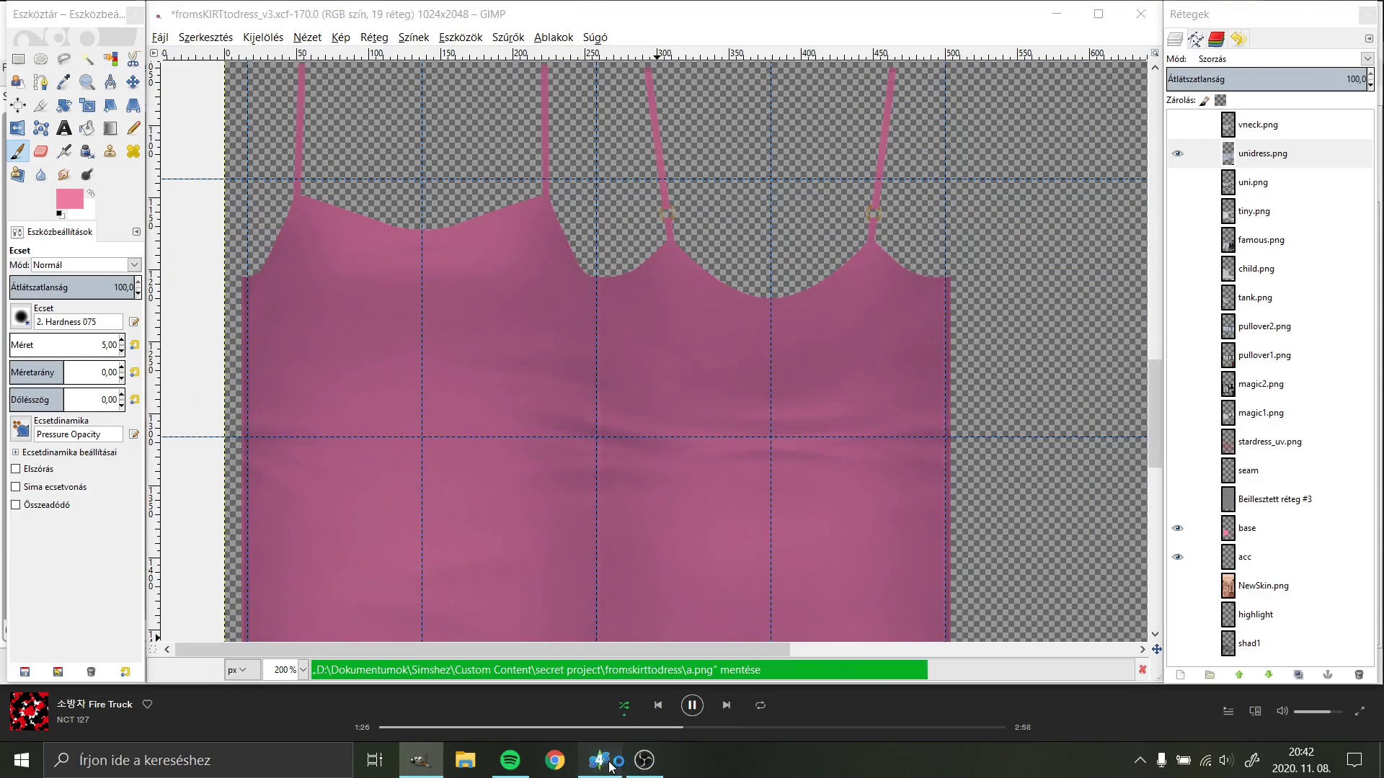
{"action": "left_click", "coordinate": [599, 760]}
{"action": "left_click", "coordinate": [736, 490]}
Step: Load the unidress-shaded texture, then zoom and orbit around the pink dress up close
{"action": "double_click", "coordinate": [218, 160]}
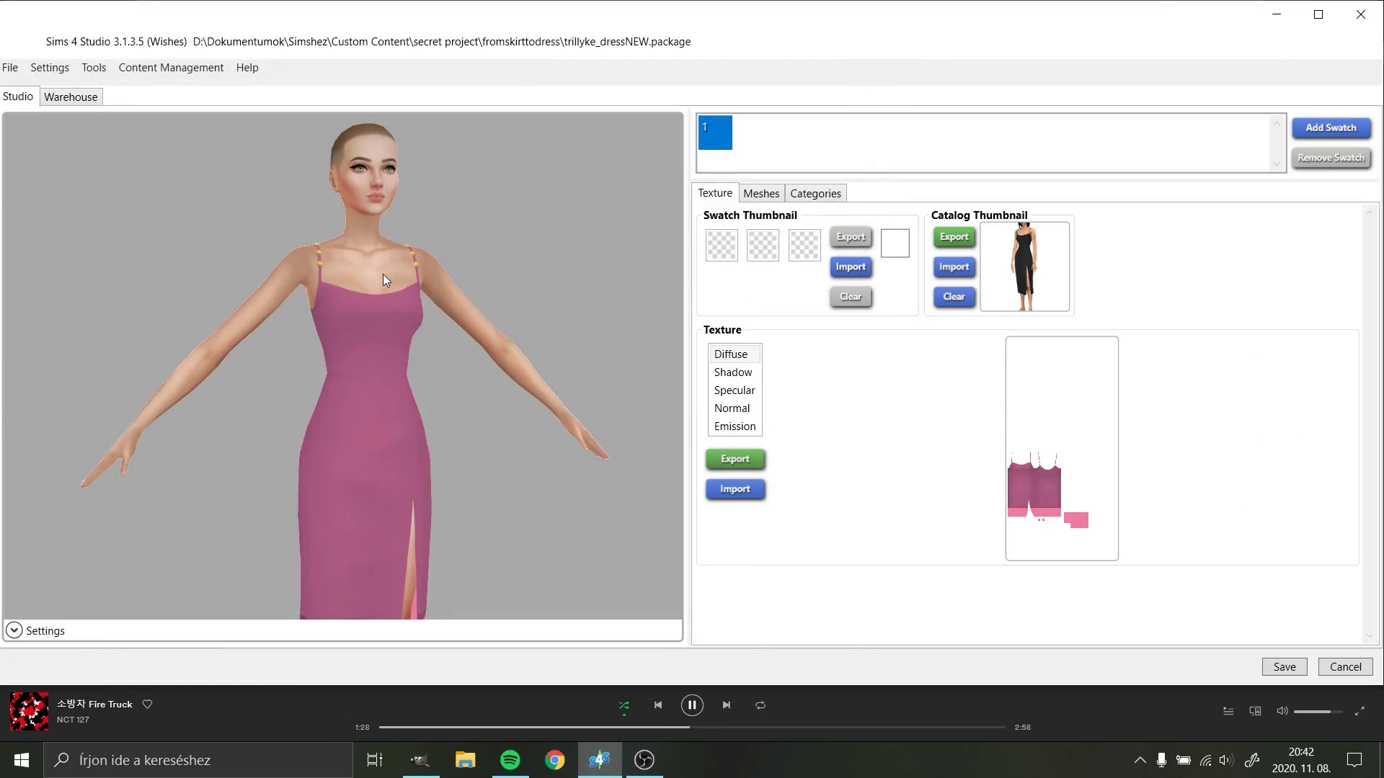
{"action": "scroll", "coordinate": [468, 353], "scroll_direction": "up", "scroll_amount": 2}
{"action": "scroll", "coordinate": [504, 364], "scroll_direction": "up", "scroll_amount": 2}
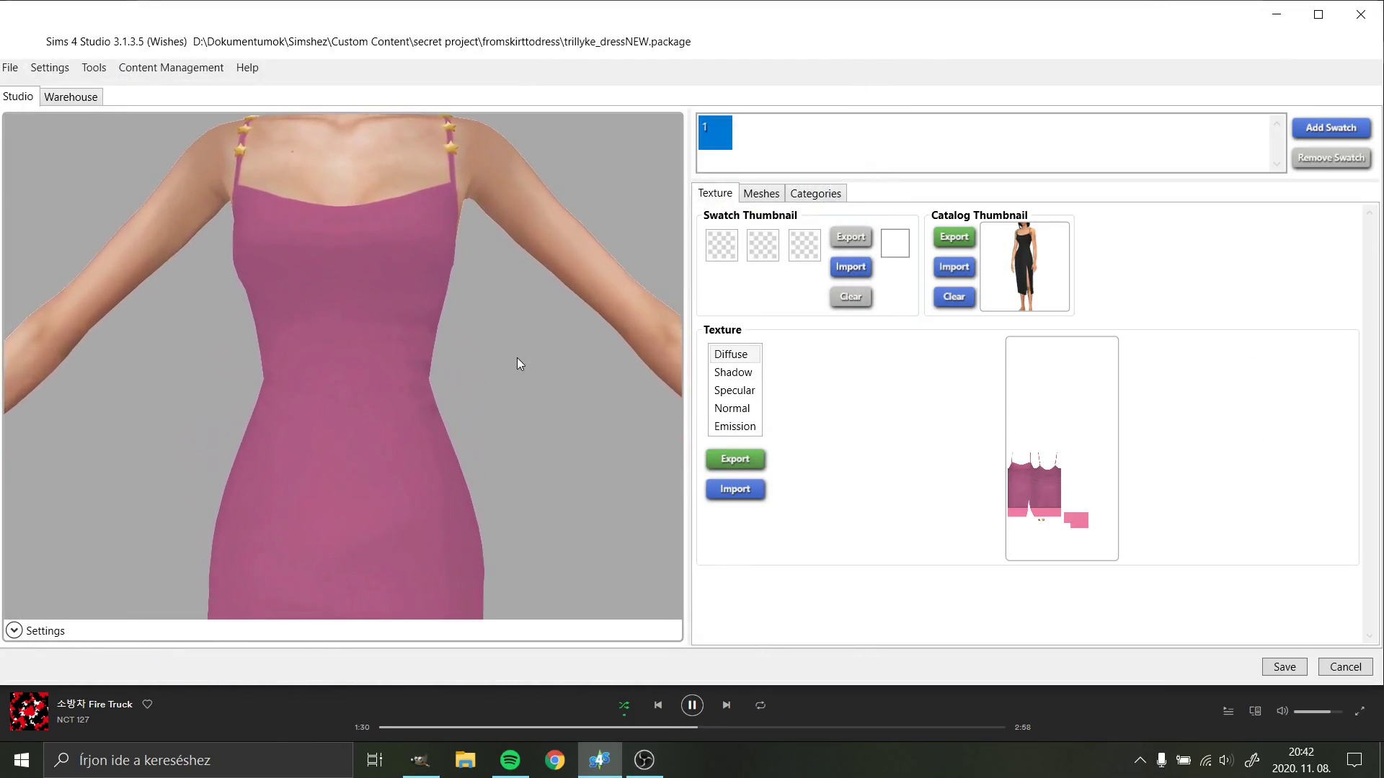
{"action": "scroll", "coordinate": [516, 358], "scroll_direction": "up", "scroll_amount": 1}
{"action": "scroll", "coordinate": [517, 357], "scroll_direction": "down", "scroll_amount": 2}
{"action": "mouse_move", "coordinate": [444, 426]}
{"action": "left_mouse_down"}
{"action": "mouse_move", "coordinate": [546, 435]}
{"action": "mouse_move", "coordinate": [372, 443]}
{"action": "mouse_move", "coordinate": [451, 430]}
{"action": "mouse_move", "coordinate": [439, 437]}
{"action": "mouse_move", "coordinate": [454, 446]}
{"action": "left_mouse_up"}
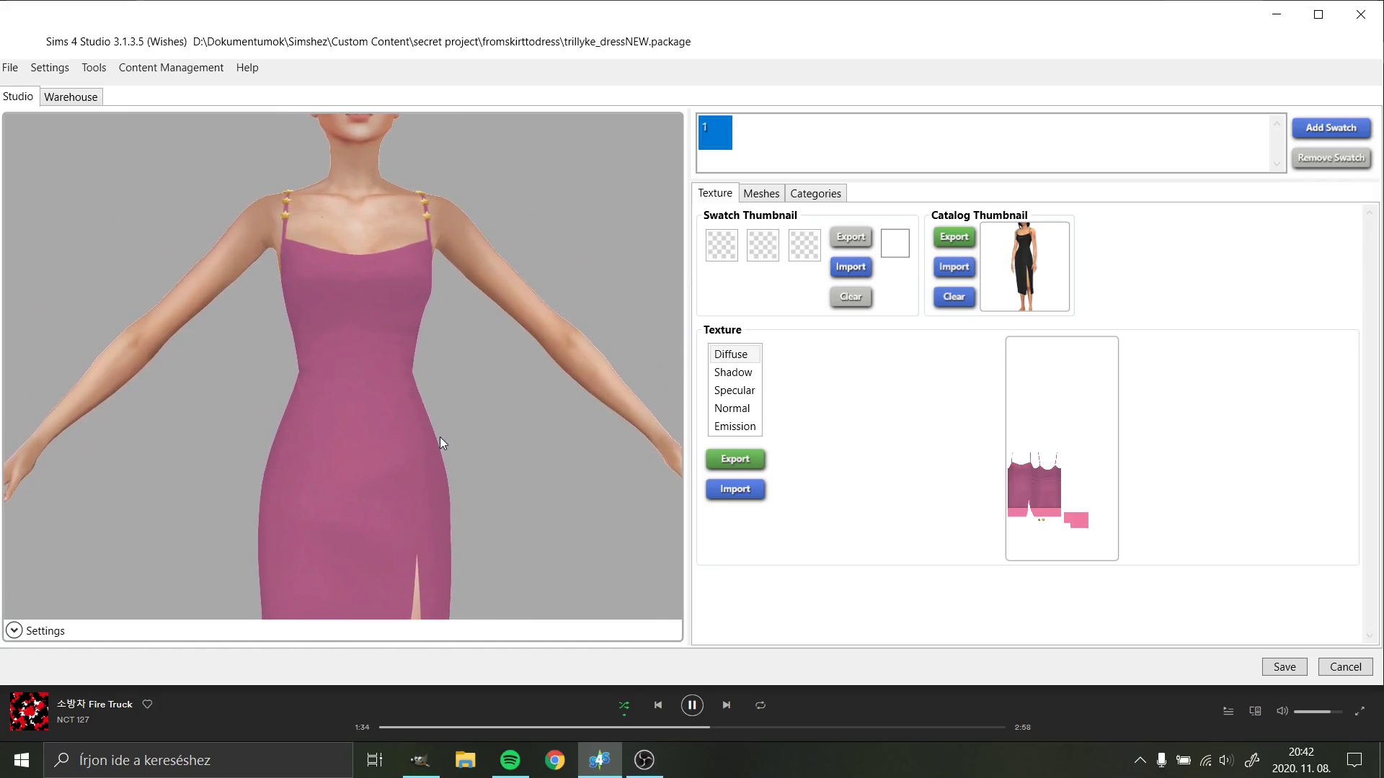
{"action": "scroll", "coordinate": [440, 437], "scroll_direction": "down", "scroll_amount": 3}
{"action": "scroll", "coordinate": [454, 447], "scroll_direction": "up", "scroll_amount": 1}
{"action": "scroll", "coordinate": [492, 431], "scroll_direction": "up", "scroll_amount": 1}
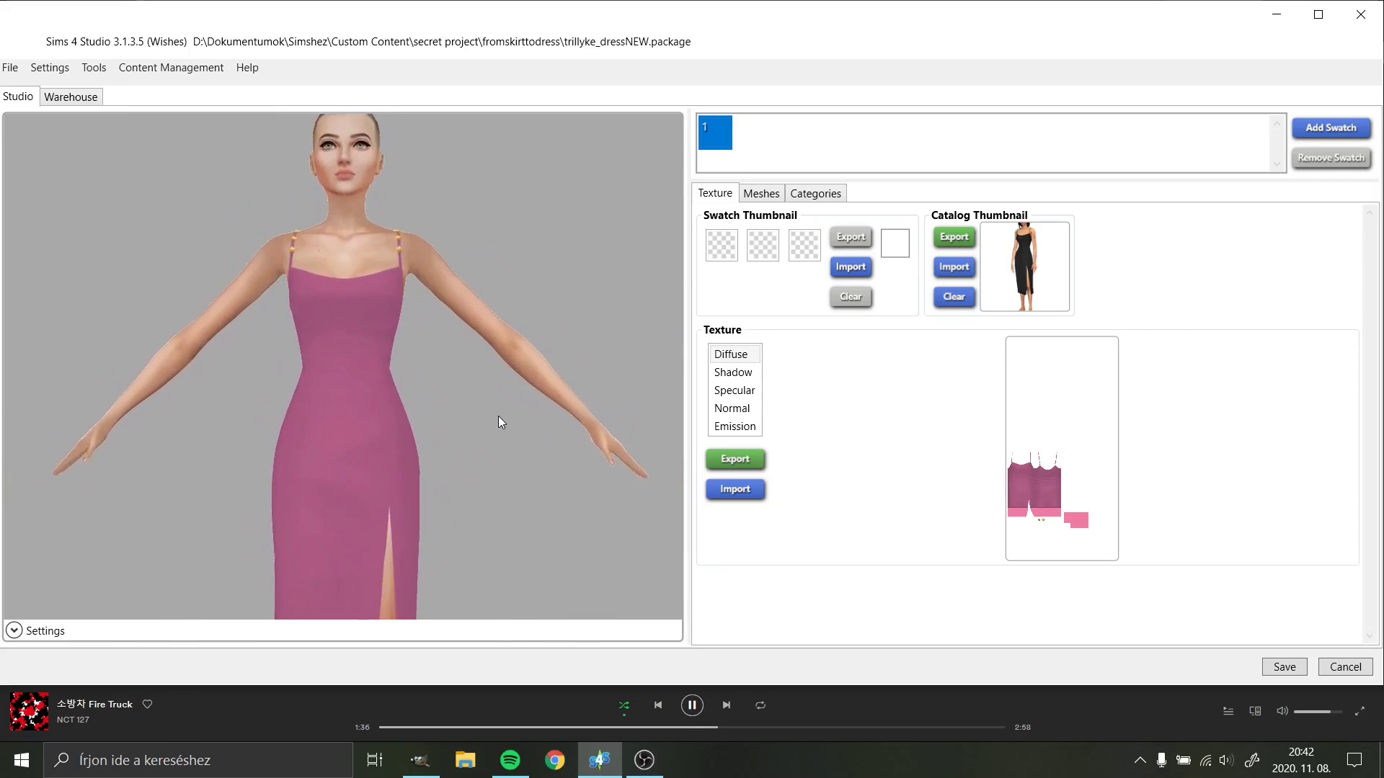
{"action": "scroll", "coordinate": [499, 416], "scroll_direction": "up", "scroll_amount": 1}
{"action": "left_click", "coordinate": [420, 760]}
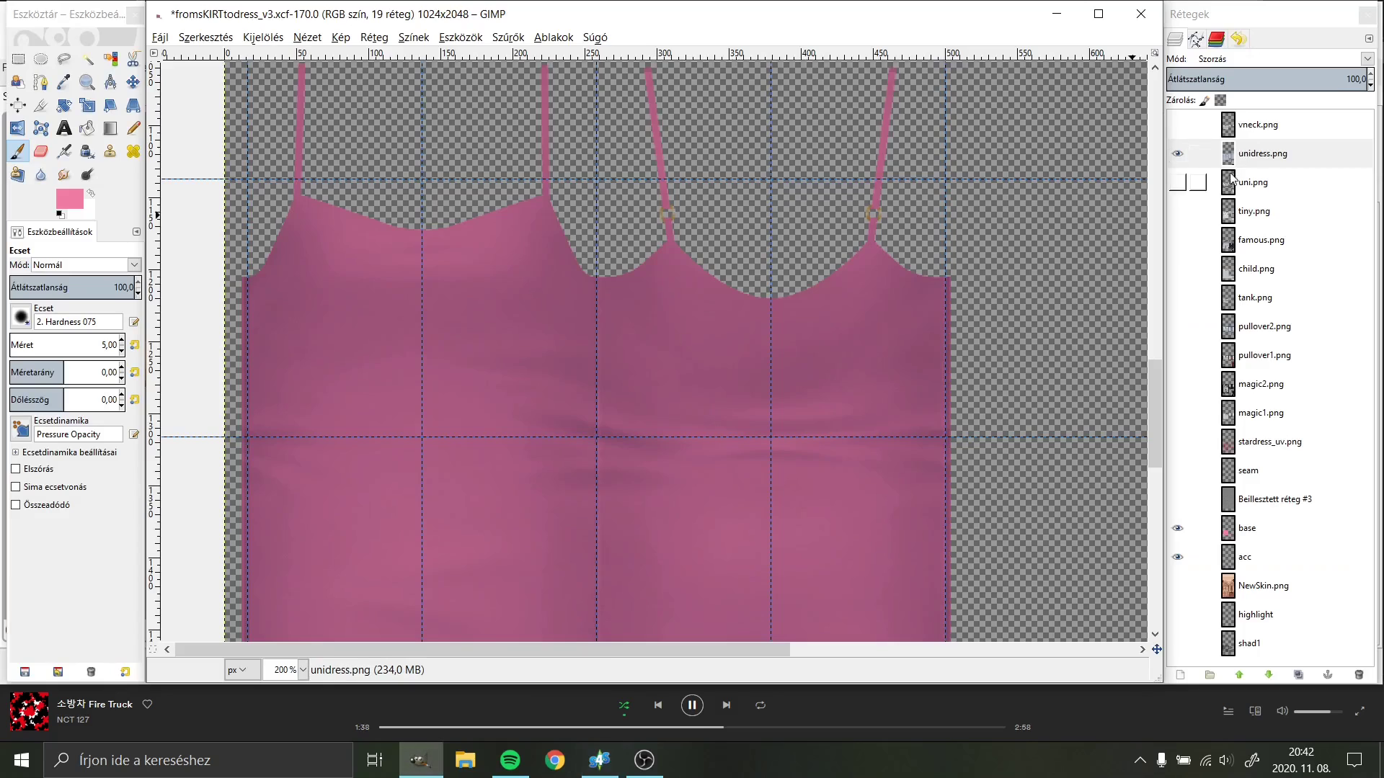
Step: Swap unidress.png for the vneck.png shading, blended in Multiply mode
{"action": "left_click", "coordinate": [1177, 153]}
{"action": "left_click", "coordinate": [1177, 124]}
{"action": "left_click", "coordinate": [1243, 59]}
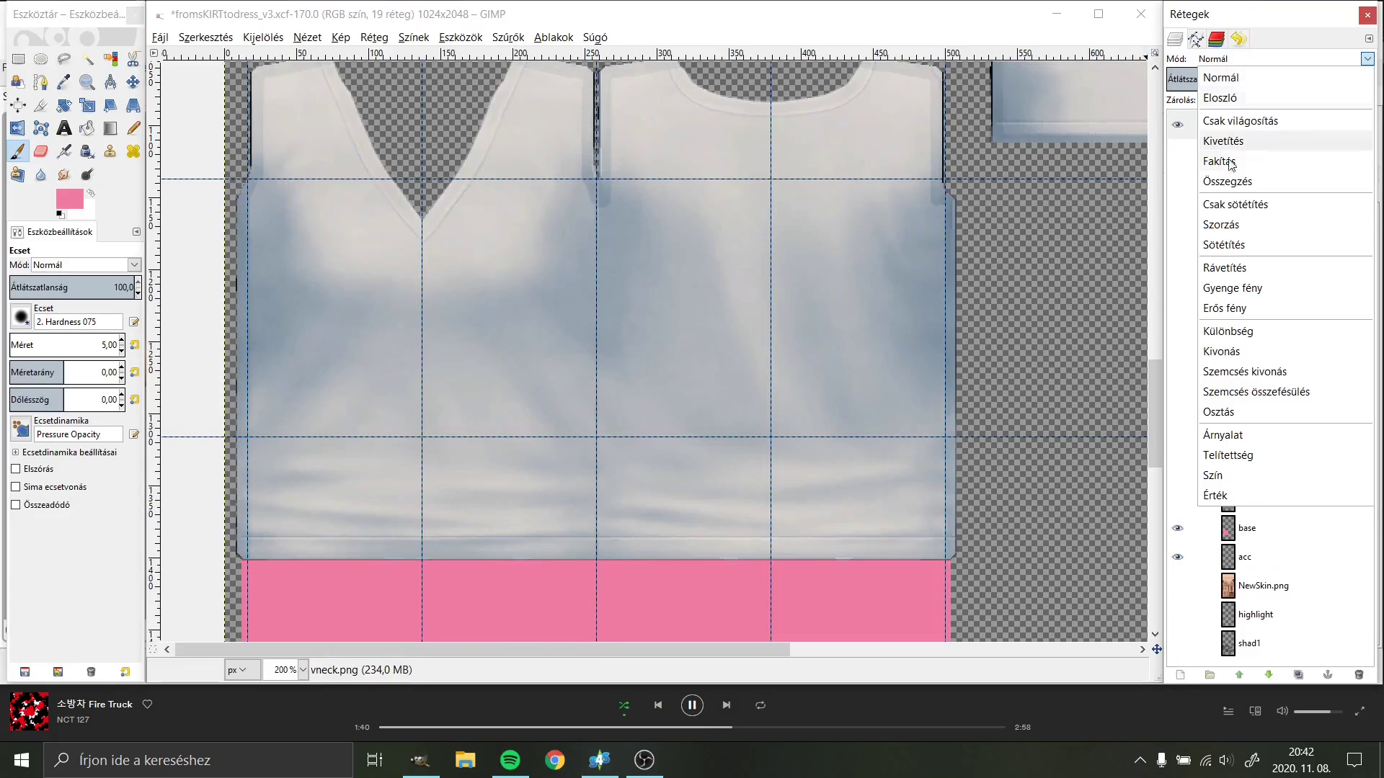
{"action": "left_click", "coordinate": [1218, 216]}
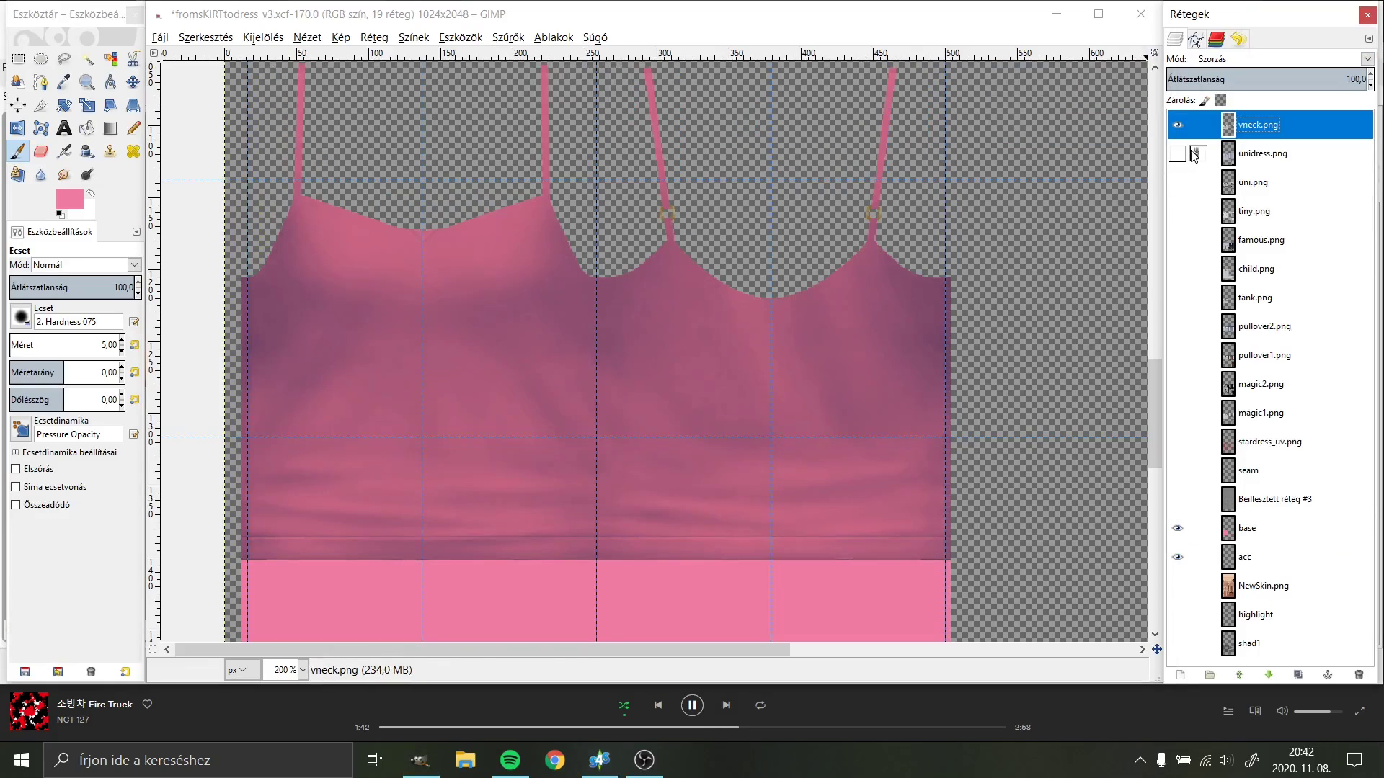
Step: Re-export the image to a.png and switch to Sims 4 Studio
{"action": "left_click", "coordinate": [157, 38]}
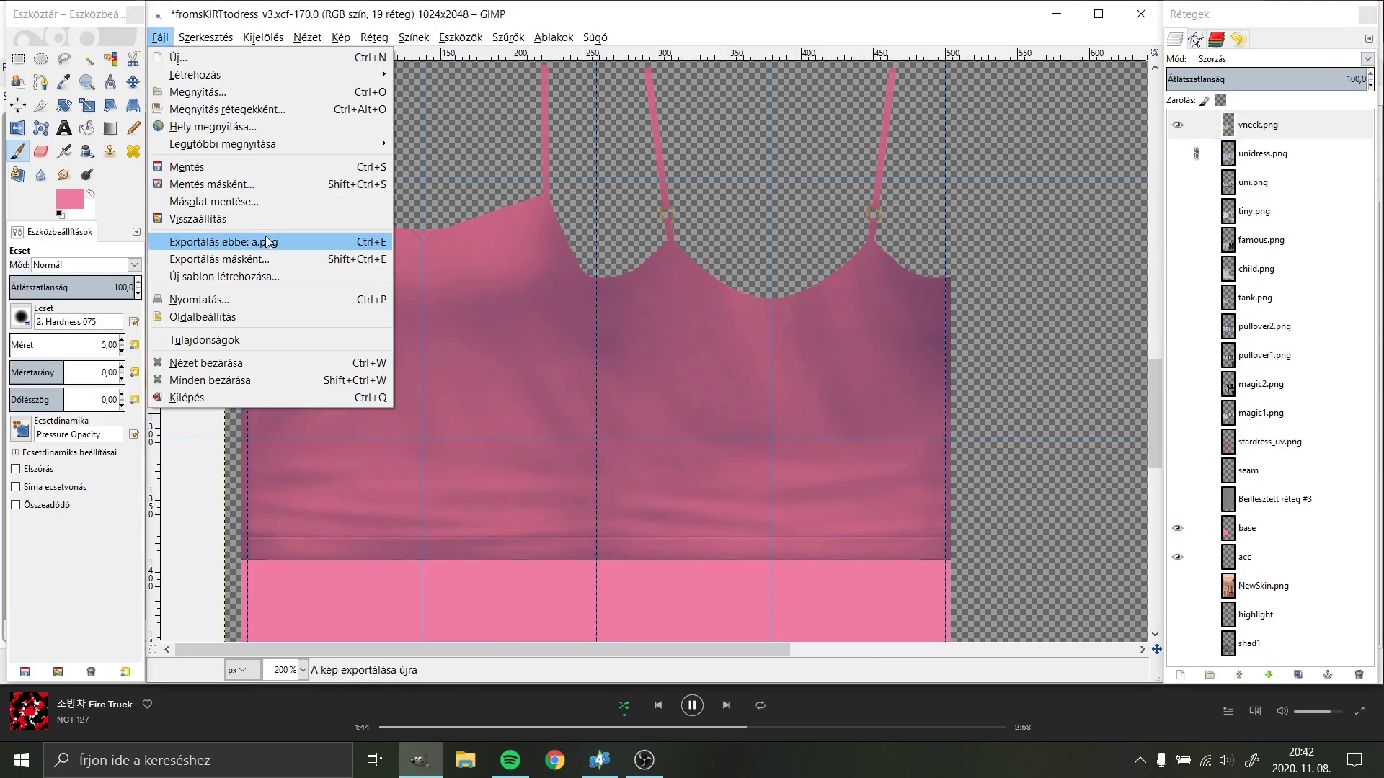
{"action": "left_click", "coordinate": [266, 242]}
{"action": "left_click", "coordinate": [599, 760]}
Step: Load a.png as the diffuse texture and zoom in and out to review the vneck-shaded top
{"action": "left_click", "coordinate": [737, 483]}
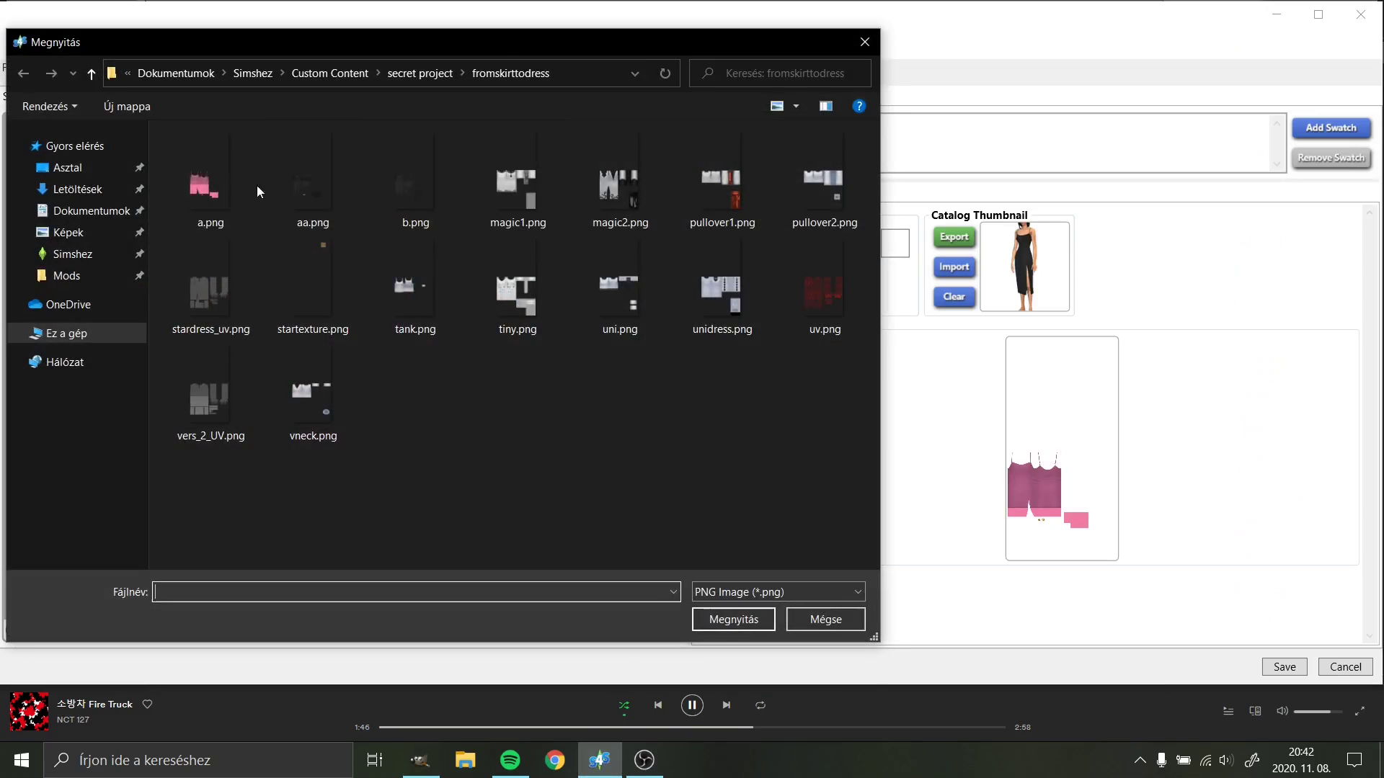
{"action": "double_click", "coordinate": [194, 186]}
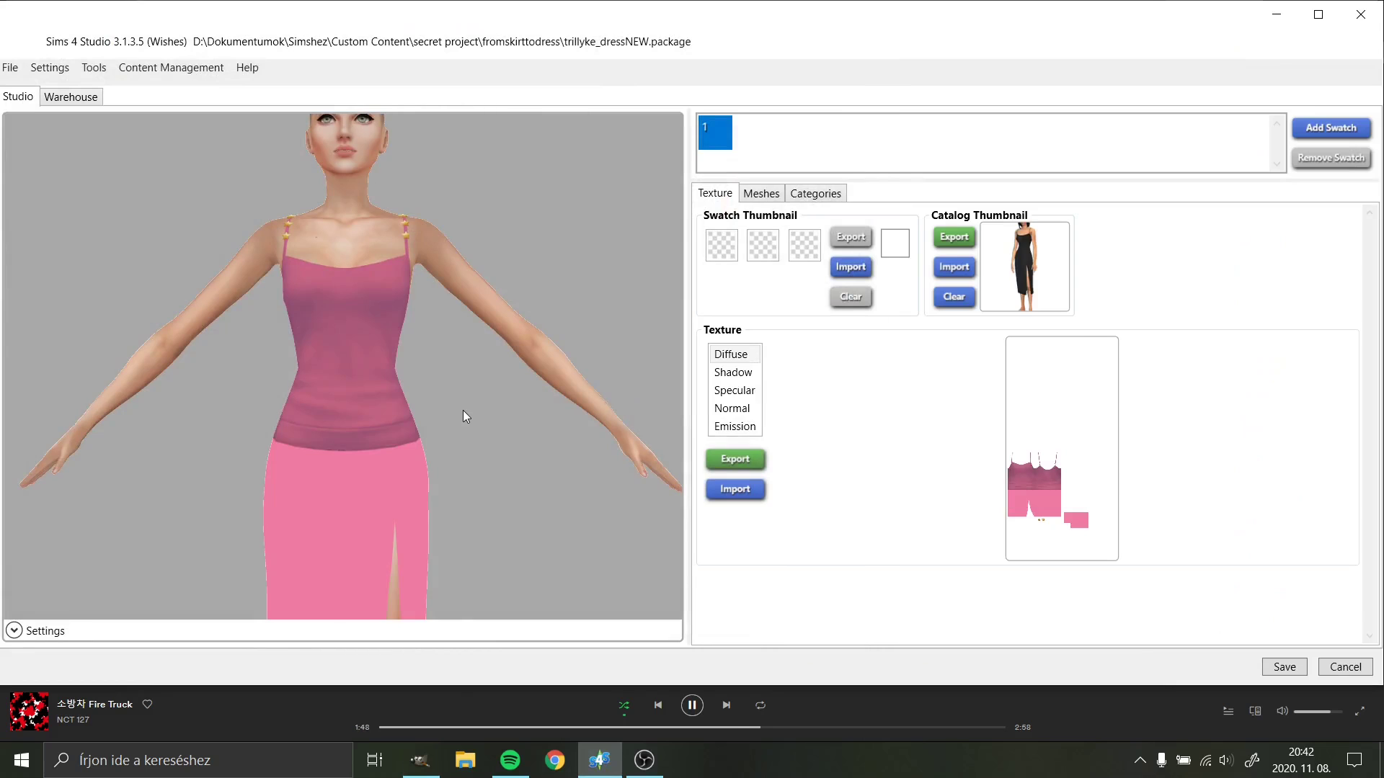
{"action": "scroll", "coordinate": [463, 417], "scroll_direction": "up", "scroll_amount": 2}
{"action": "scroll", "coordinate": [463, 416], "scroll_direction": "up", "scroll_amount": 2}
{"action": "scroll", "coordinate": [463, 417], "scroll_direction": "up", "scroll_amount": 2}
{"action": "scroll", "coordinate": [468, 412], "scroll_direction": "up", "scroll_amount": 2}
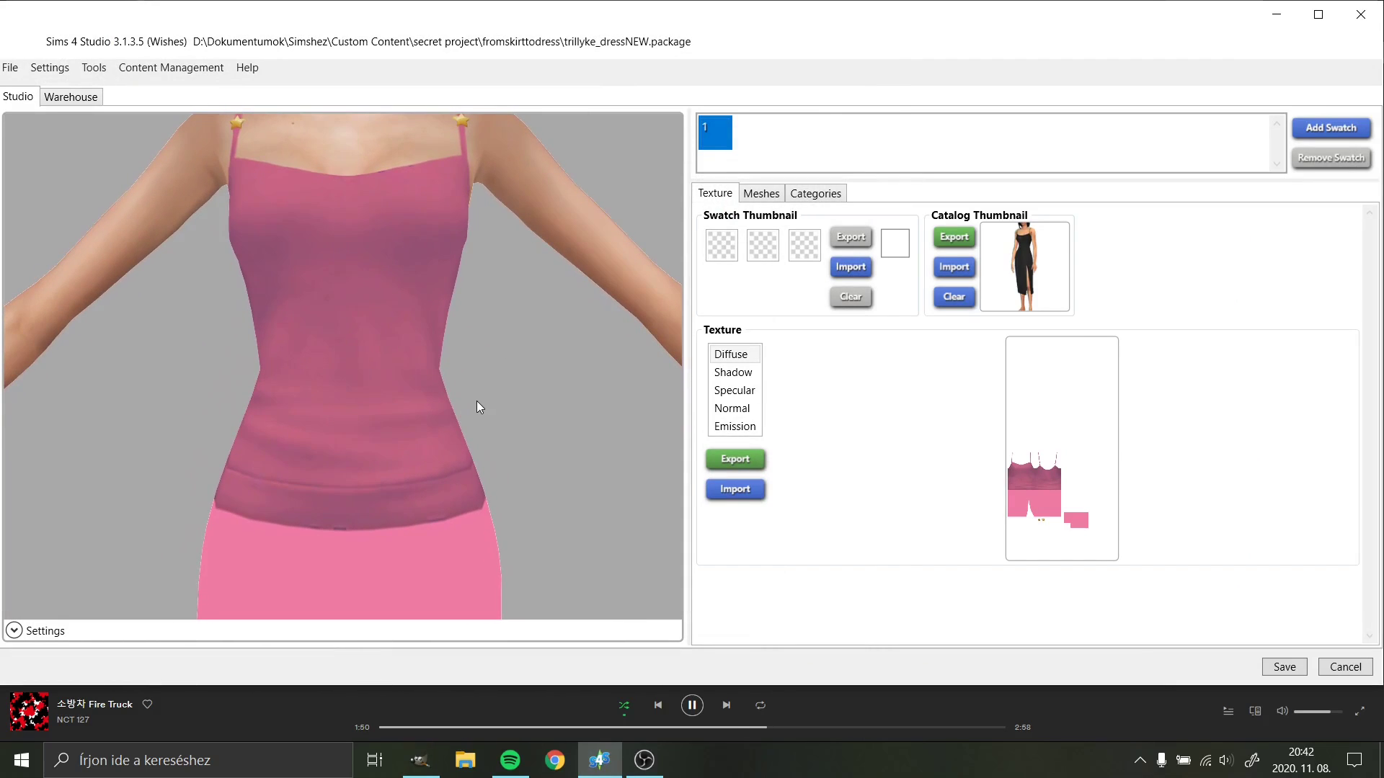
{"action": "scroll", "coordinate": [477, 400], "scroll_direction": "down", "scroll_amount": 3}
{"action": "scroll", "coordinate": [477, 400], "scroll_direction": "down", "scroll_amount": 3}
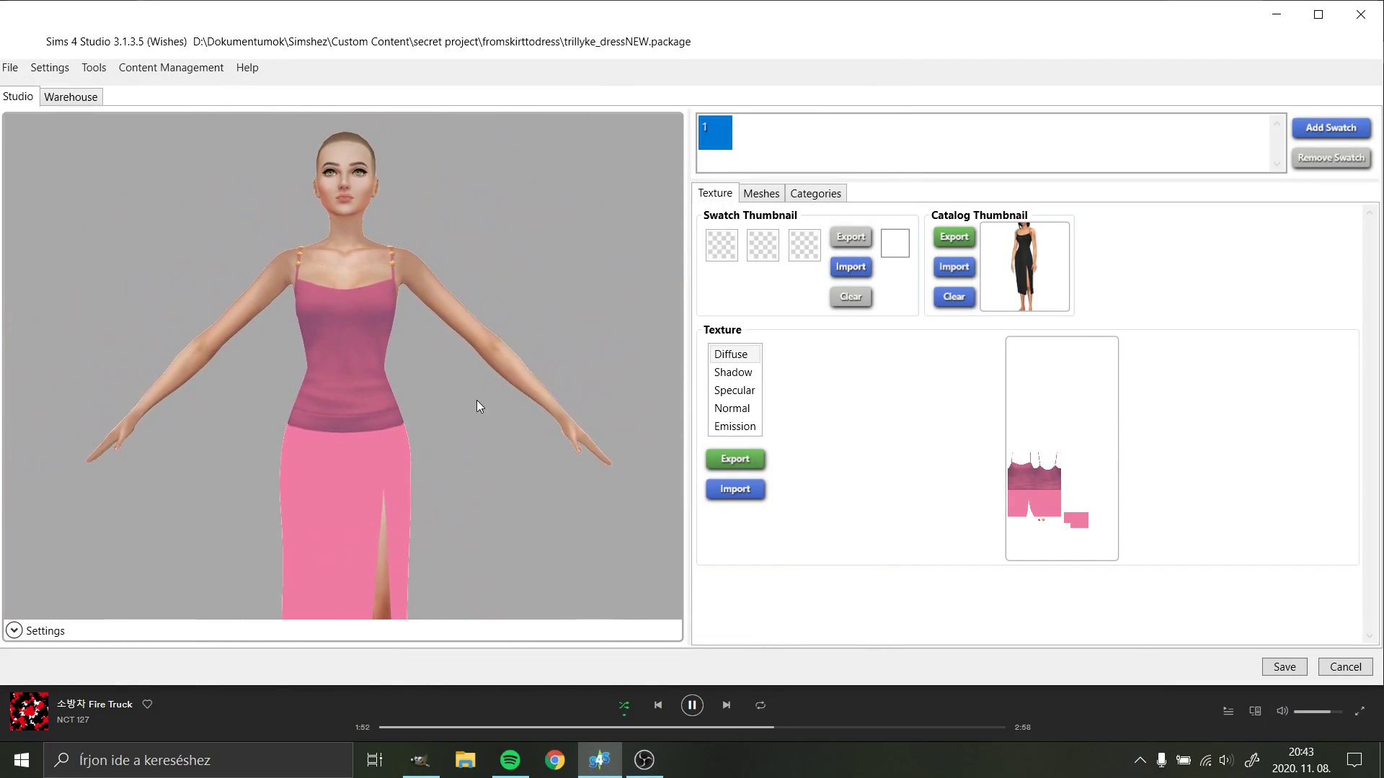
{"action": "left_click", "coordinate": [420, 761]}
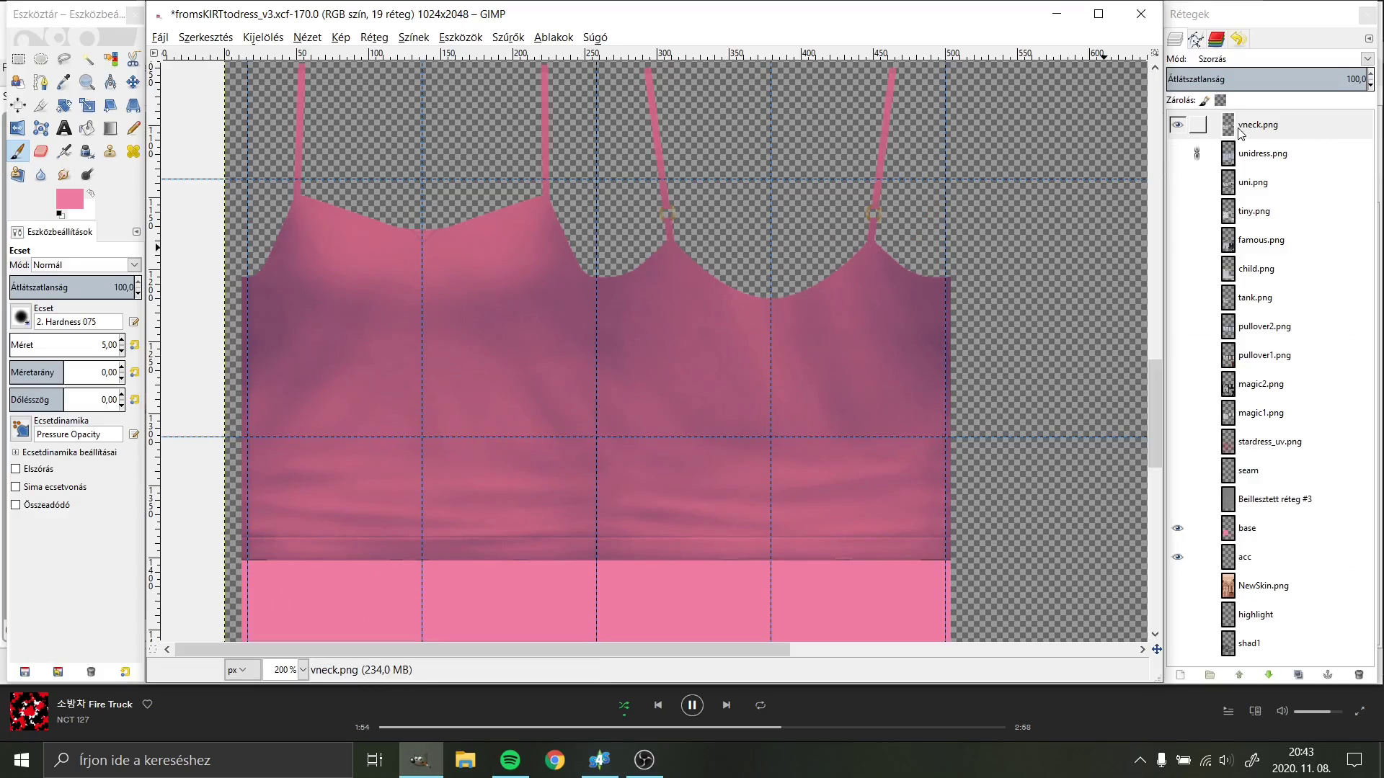
Step: Try the tank, child and pullover2 shadings, then settle on pullover1.png in Multiply mode
{"action": "left_click", "coordinate": [1176, 124]}
{"action": "left_click", "coordinate": [1176, 297]}
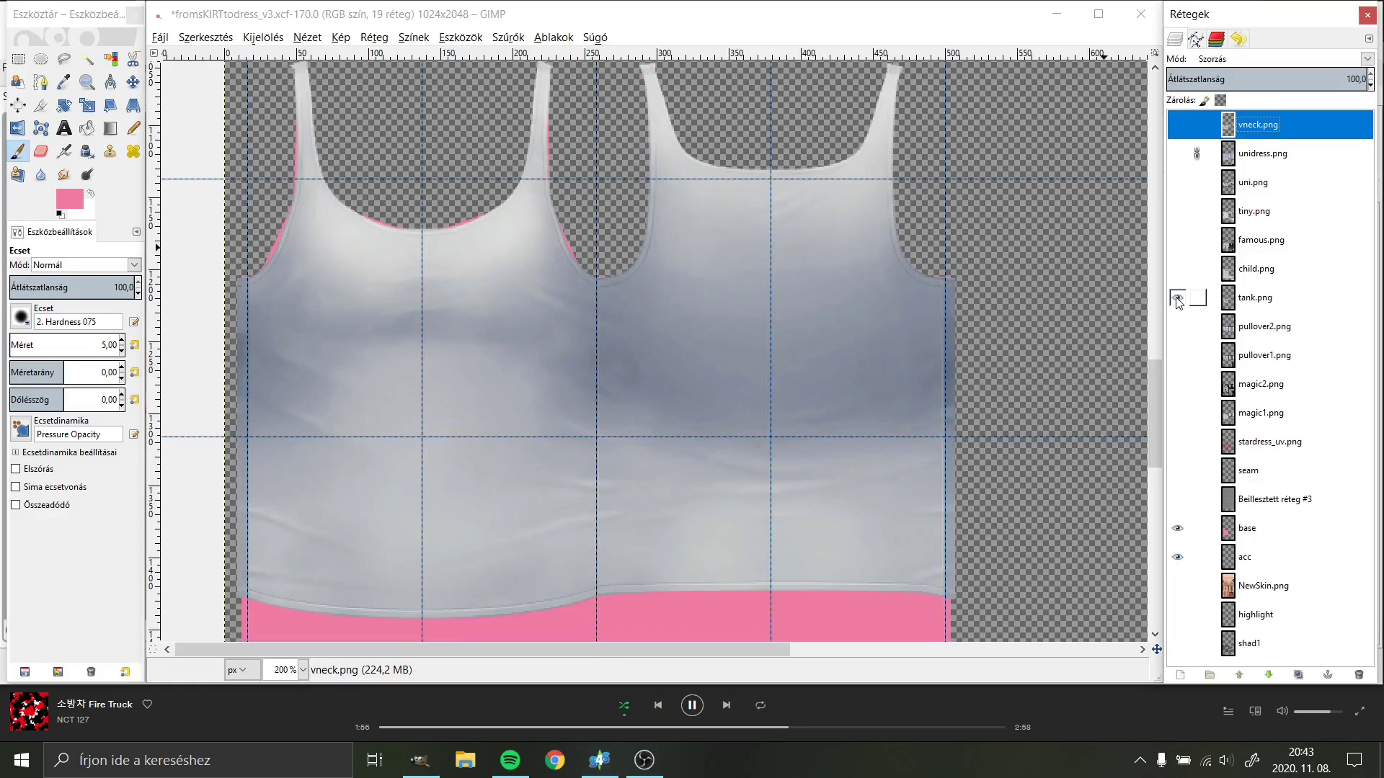
{"action": "left_click", "coordinate": [1177, 298]}
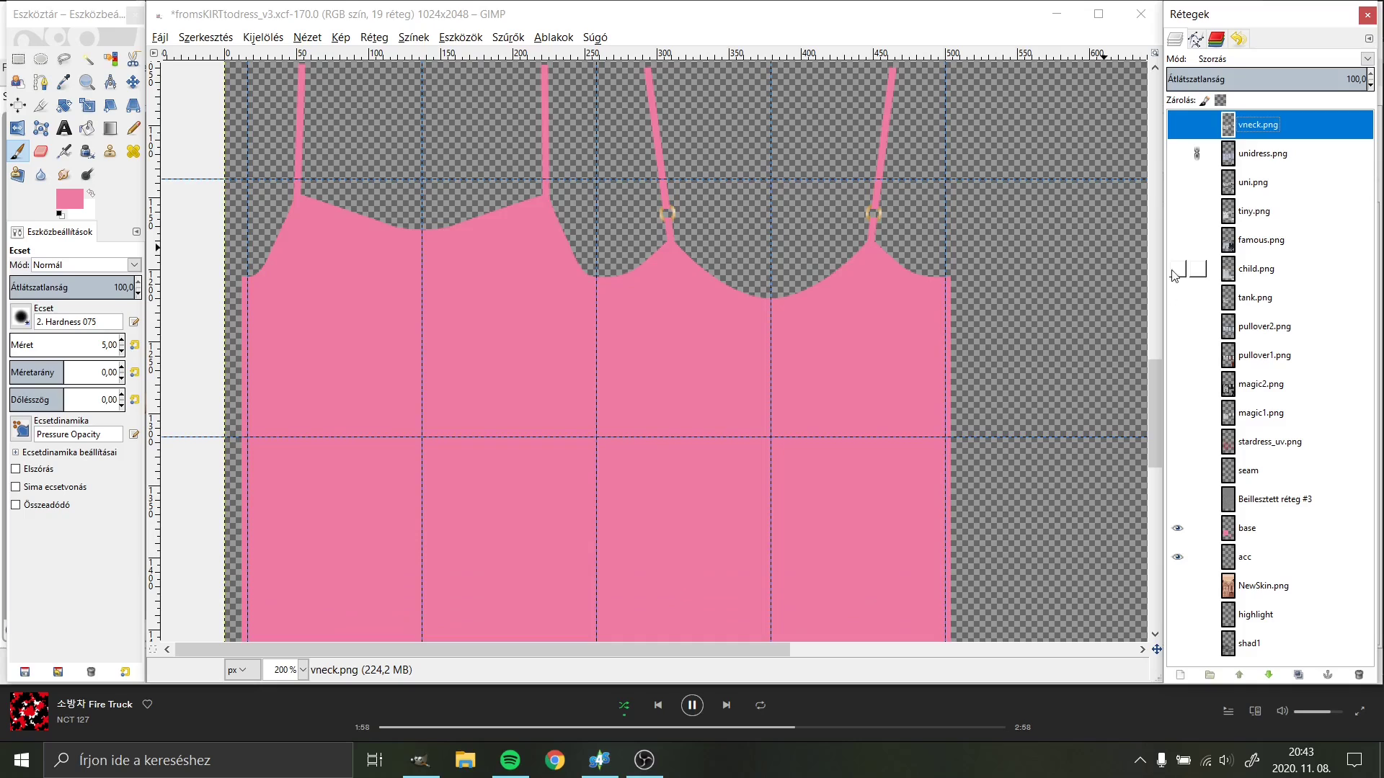
{"action": "left_click", "coordinate": [1177, 269]}
{"action": "left_click", "coordinate": [1177, 326]}
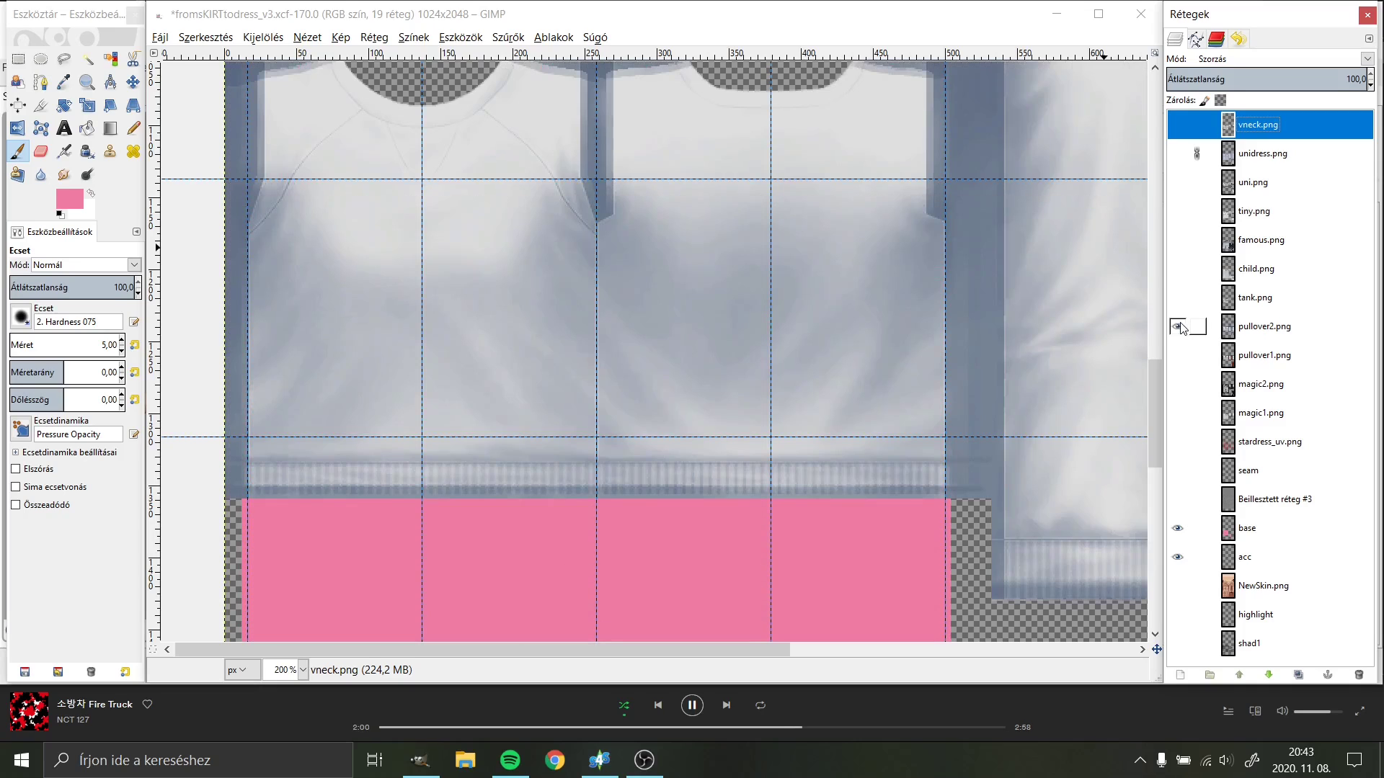
{"action": "left_click", "coordinate": [1180, 328]}
{"action": "left_click", "coordinate": [1182, 357]}
{"action": "left_click", "coordinate": [1258, 360]}
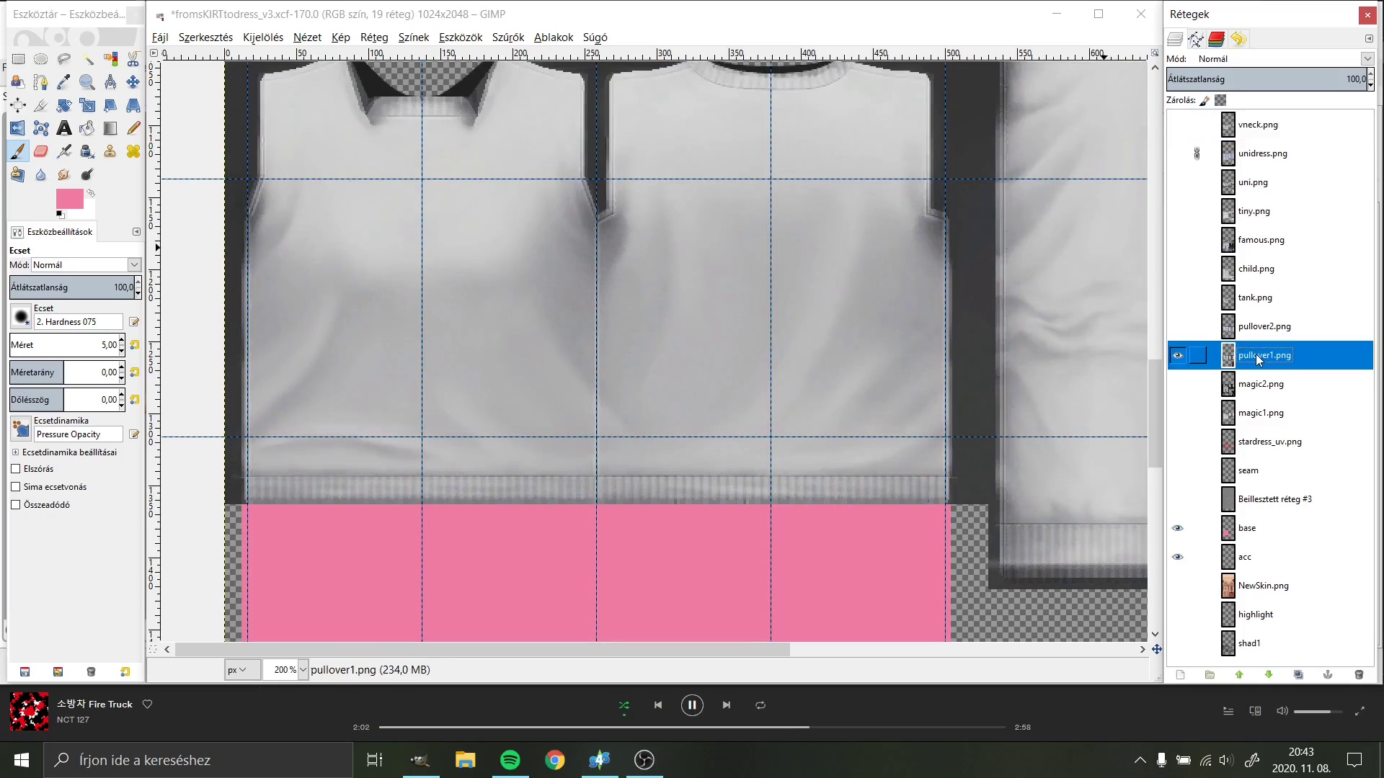
{"action": "left_click", "coordinate": [1231, 60]}
{"action": "left_click", "coordinate": [1225, 225]}
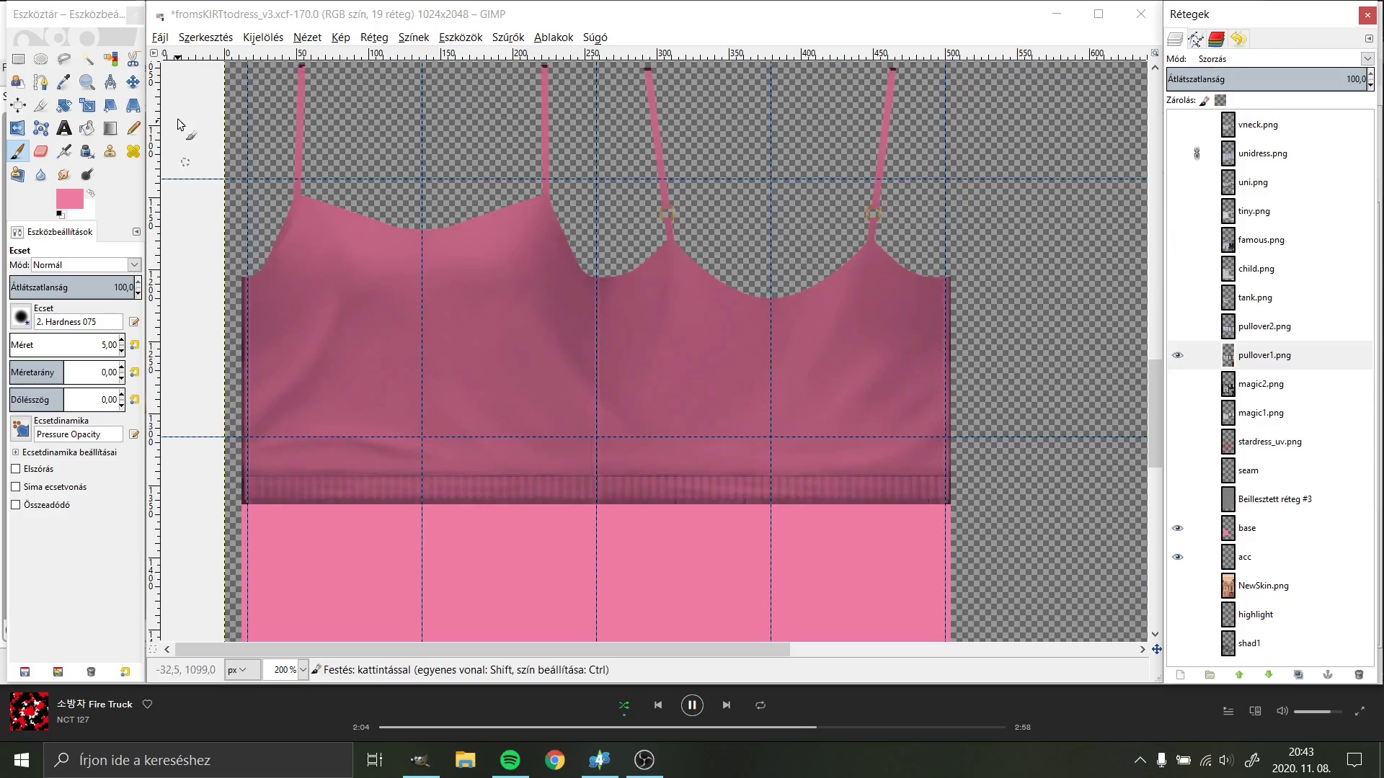
Step: Re-export to a.png and preview the pullover1-shaded dress on the Sims 4 Studio model
{"action": "left_click", "coordinate": [160, 38]}
{"action": "left_click", "coordinate": [284, 240]}
{"action": "left_click", "coordinate": [599, 760]}
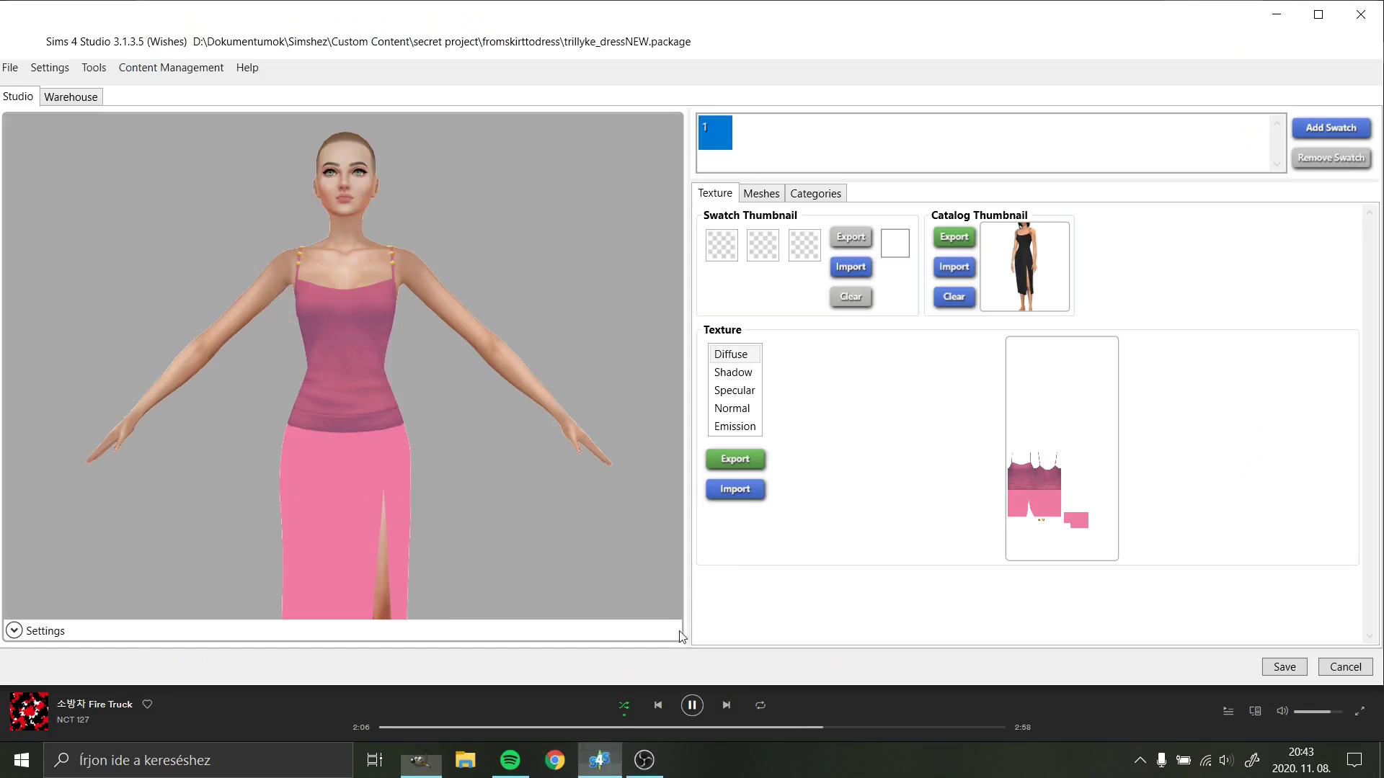
{"action": "left_click", "coordinate": [741, 487]}
{"action": "double_click", "coordinate": [240, 183]}
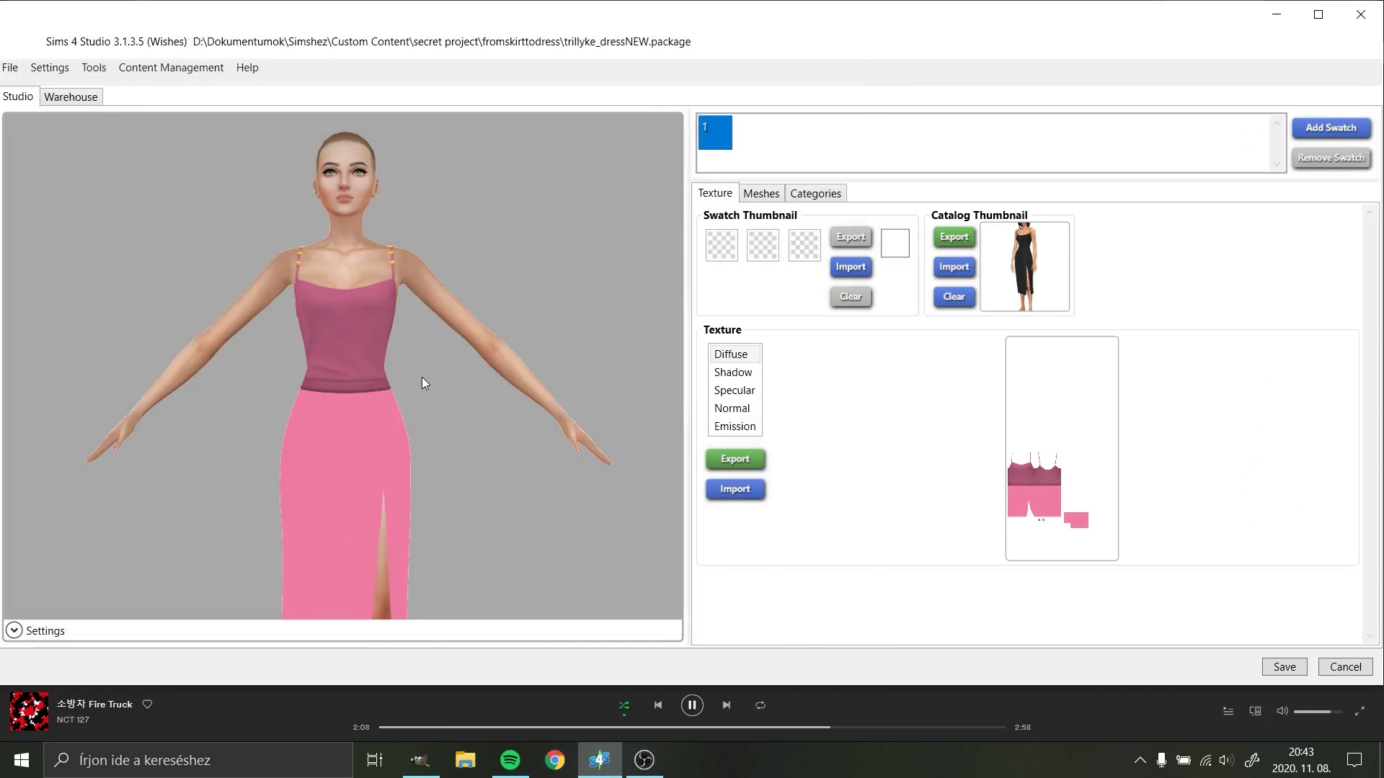
{"action": "scroll", "coordinate": [422, 378], "scroll_direction": "up", "scroll_amount": 2}
{"action": "scroll", "coordinate": [421, 378], "scroll_direction": "up", "scroll_amount": 2}
{"action": "left_click", "coordinate": [420, 759]}
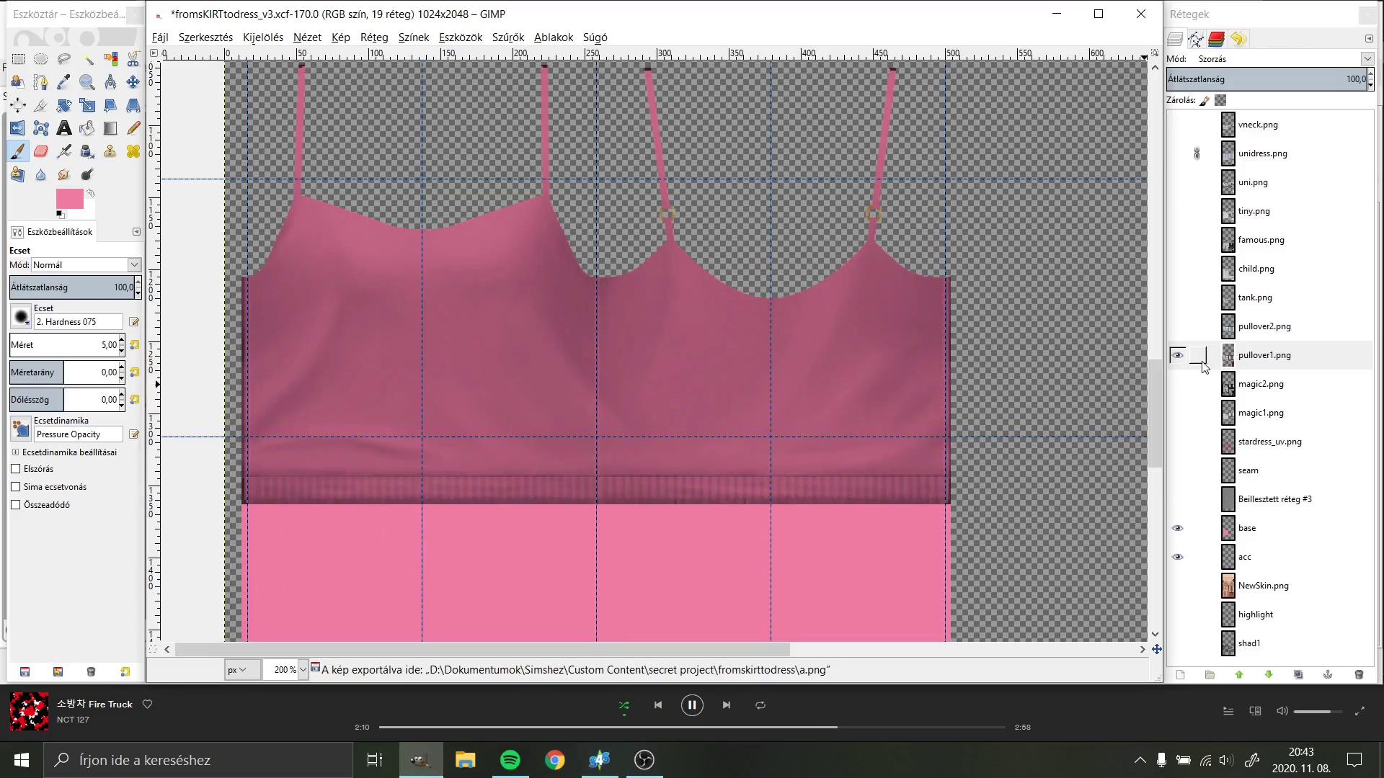
Step: Try the magic2 and magic1 shadings, then show unidress.png and set it back to Normal blending
{"action": "left_click", "coordinate": [1177, 355]}
{"action": "left_click", "coordinate": [1177, 384]}
{"action": "left_click", "coordinate": [1177, 386]}
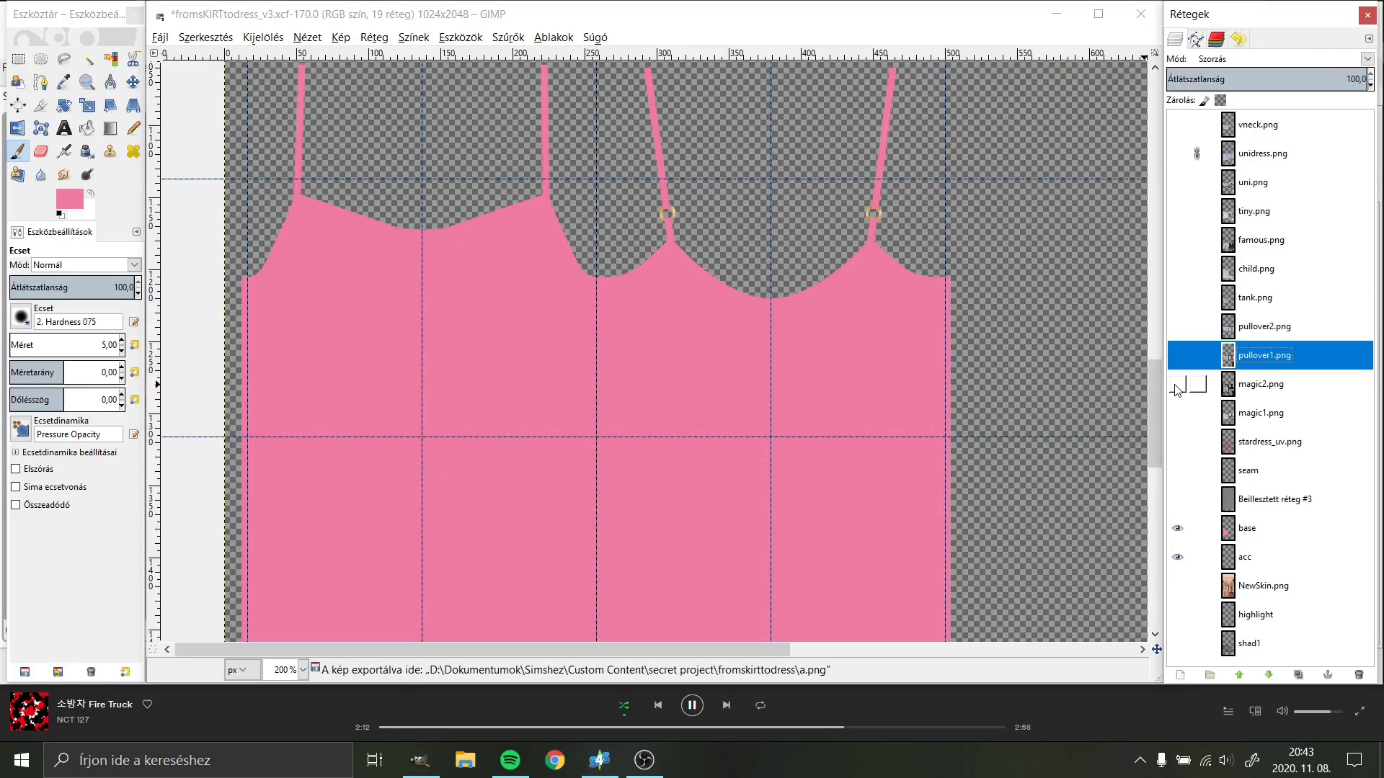
{"action": "left_click", "coordinate": [1179, 413]}
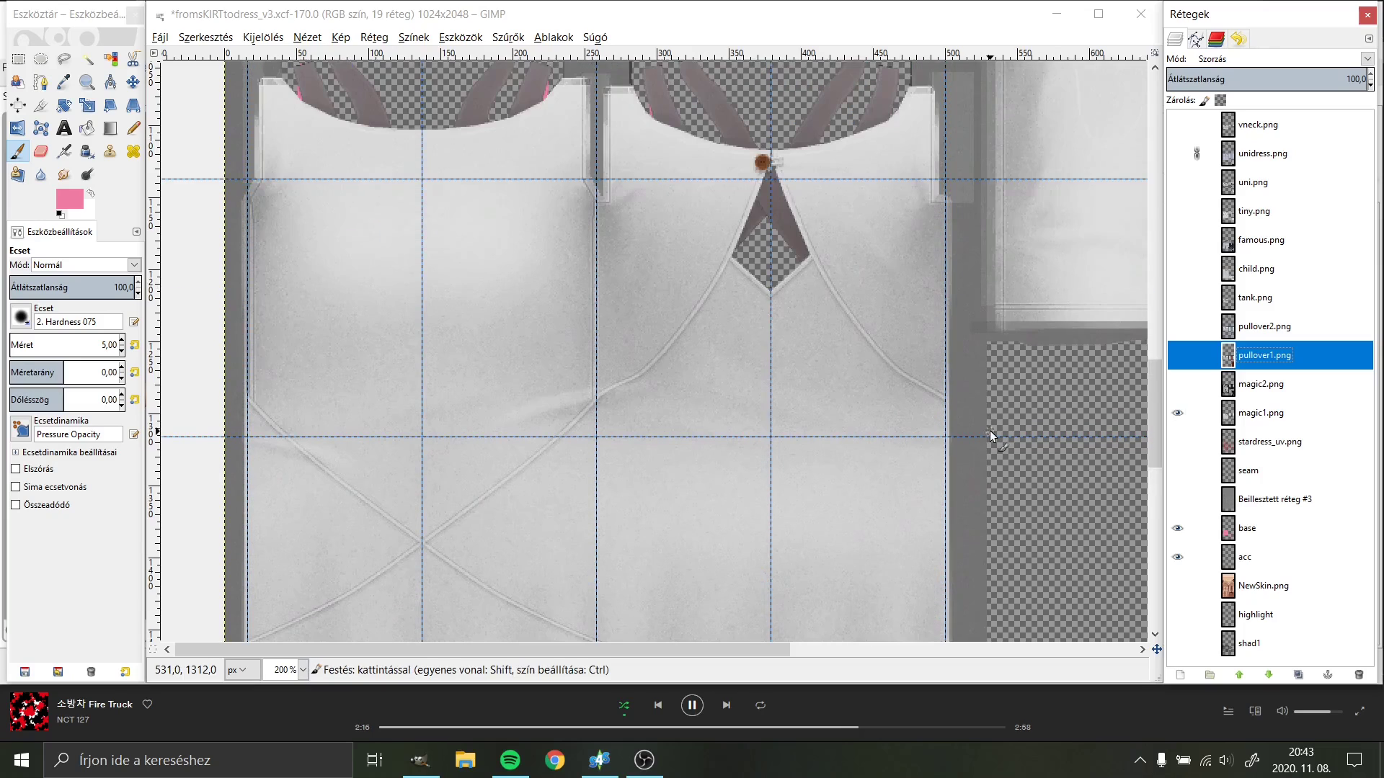
{"action": "left_click", "coordinate": [1178, 413]}
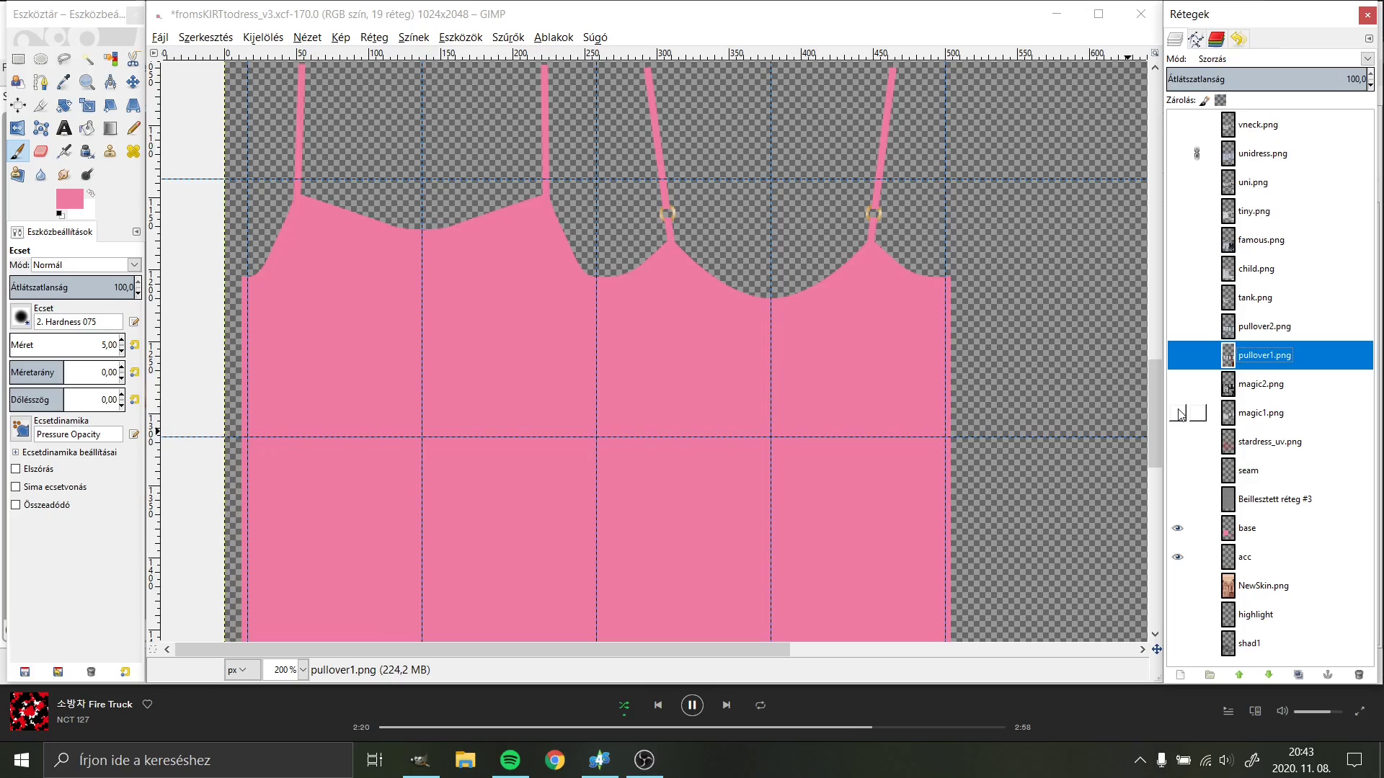
{"action": "left_click", "coordinate": [1177, 154]}
{"action": "left_click", "coordinate": [1202, 162]}
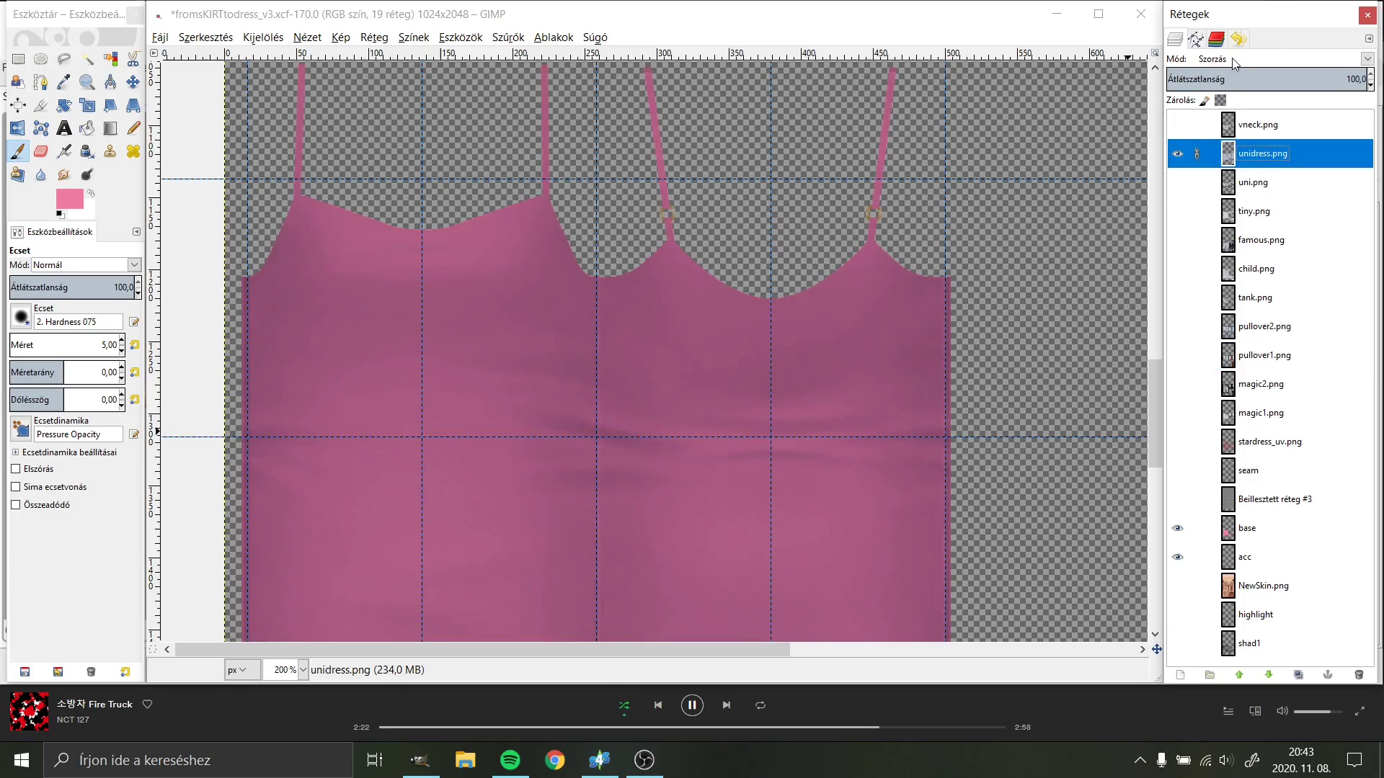
{"action": "left_click", "coordinate": [1231, 58]}
{"action": "scroll", "coordinate": [859, 404], "scroll_direction": "down", "scroll_amount": 2}
{"action": "scroll", "coordinate": [754, 486], "scroll_direction": "down", "scroll_amount": 2}
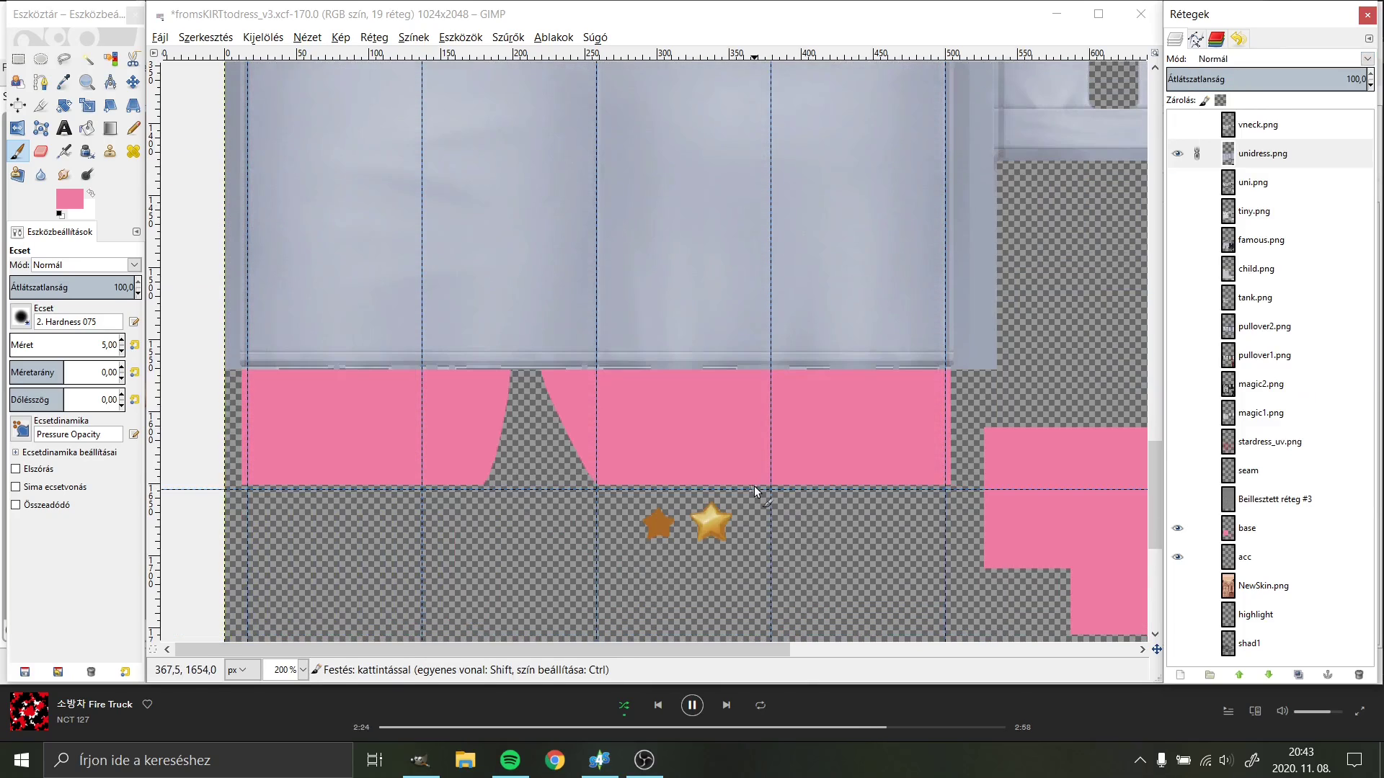
{"action": "scroll", "coordinate": [754, 486], "scroll_direction": "down", "scroll_amount": 2}
{"action": "scroll", "coordinate": [770, 456], "scroll_direction": "up", "scroll_amount": 4}
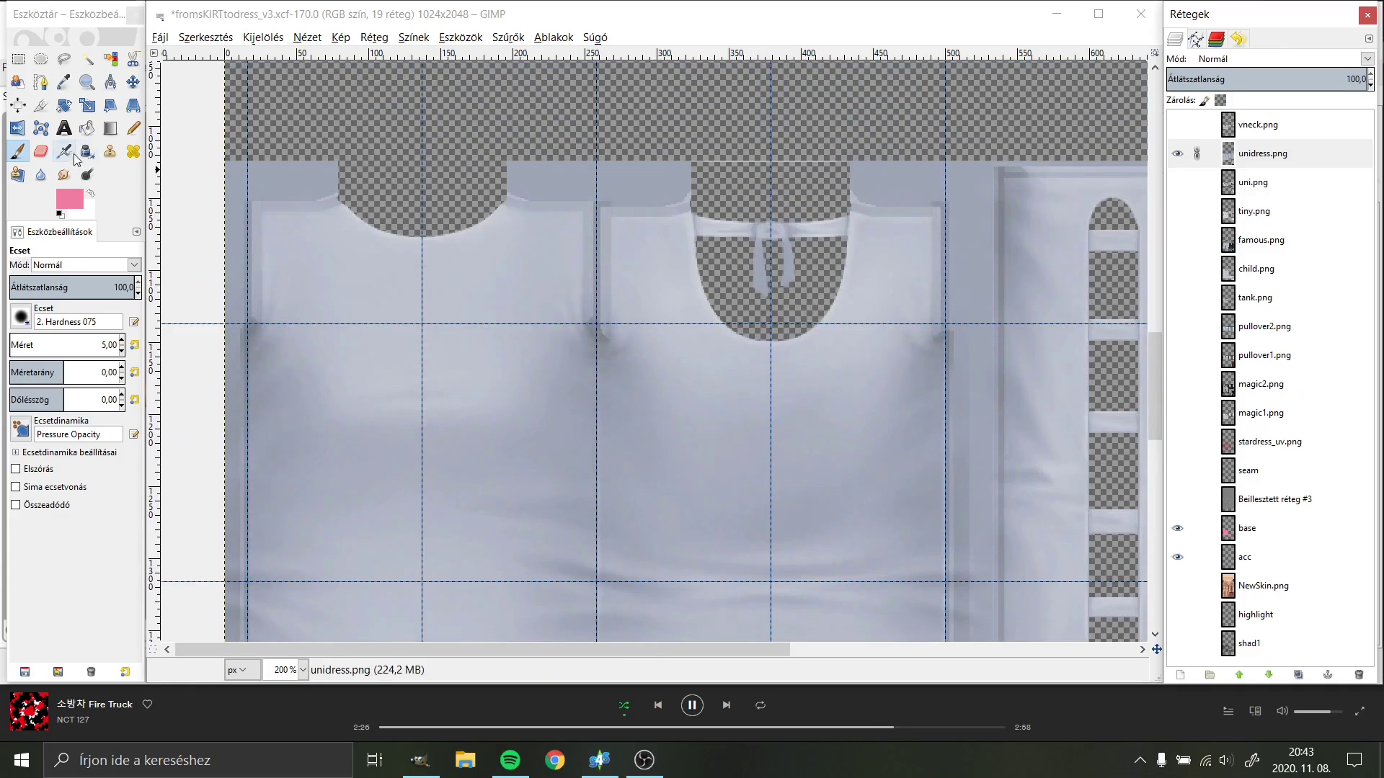
Step: Crop the unidress.png layer and delete a horizontal band of its fabric
{"action": "left_click", "coordinate": [43, 107]}
{"action": "mouse_move", "coordinate": [264, 166]}
{"action": "left_mouse_down"}
{"action": "mouse_move", "coordinate": [937, 545]}
{"action": "mouse_move", "coordinate": [972, 519]}
{"action": "left_mouse_up"}
{"action": "key", "text": "Return"}
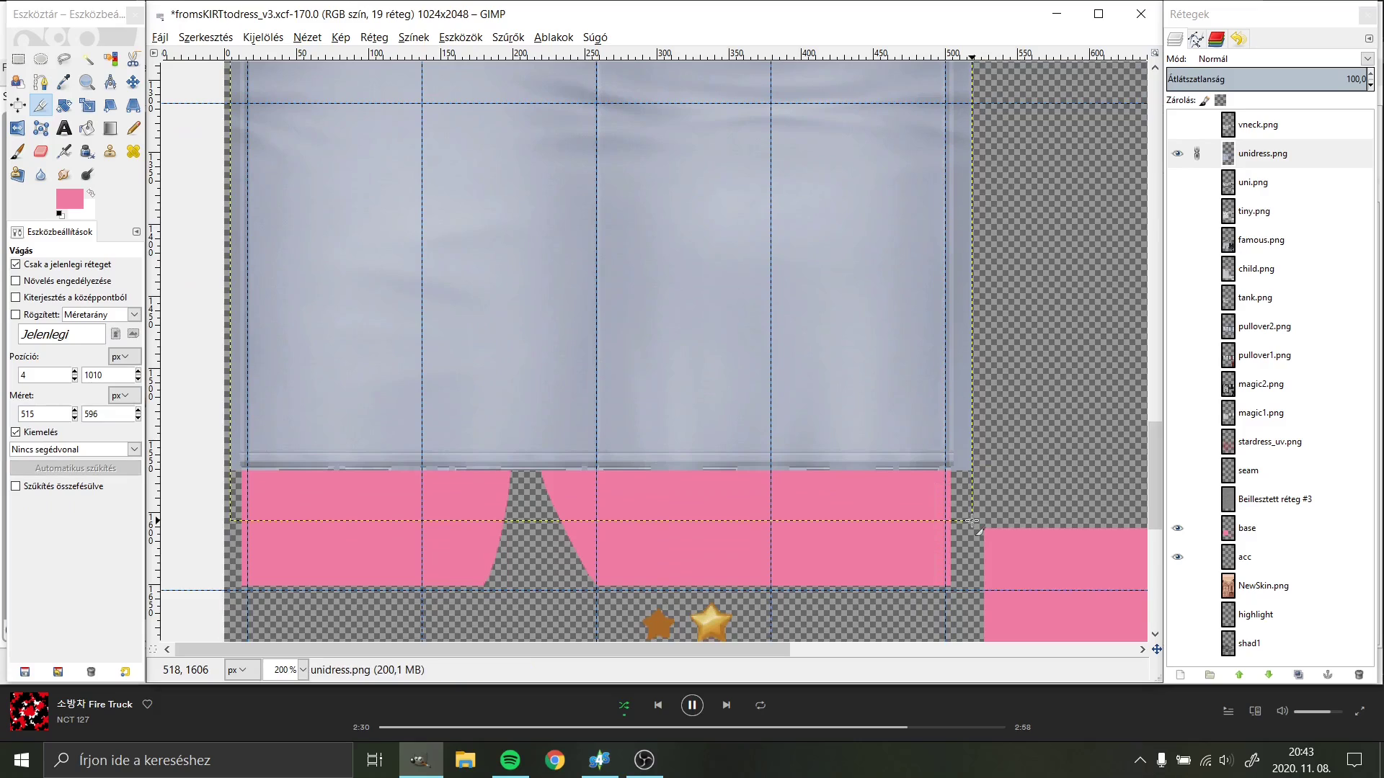
{"action": "key", "text": "r"}
{"action": "scroll", "coordinate": [941, 245], "scroll_direction": "up", "scroll_amount": 2}
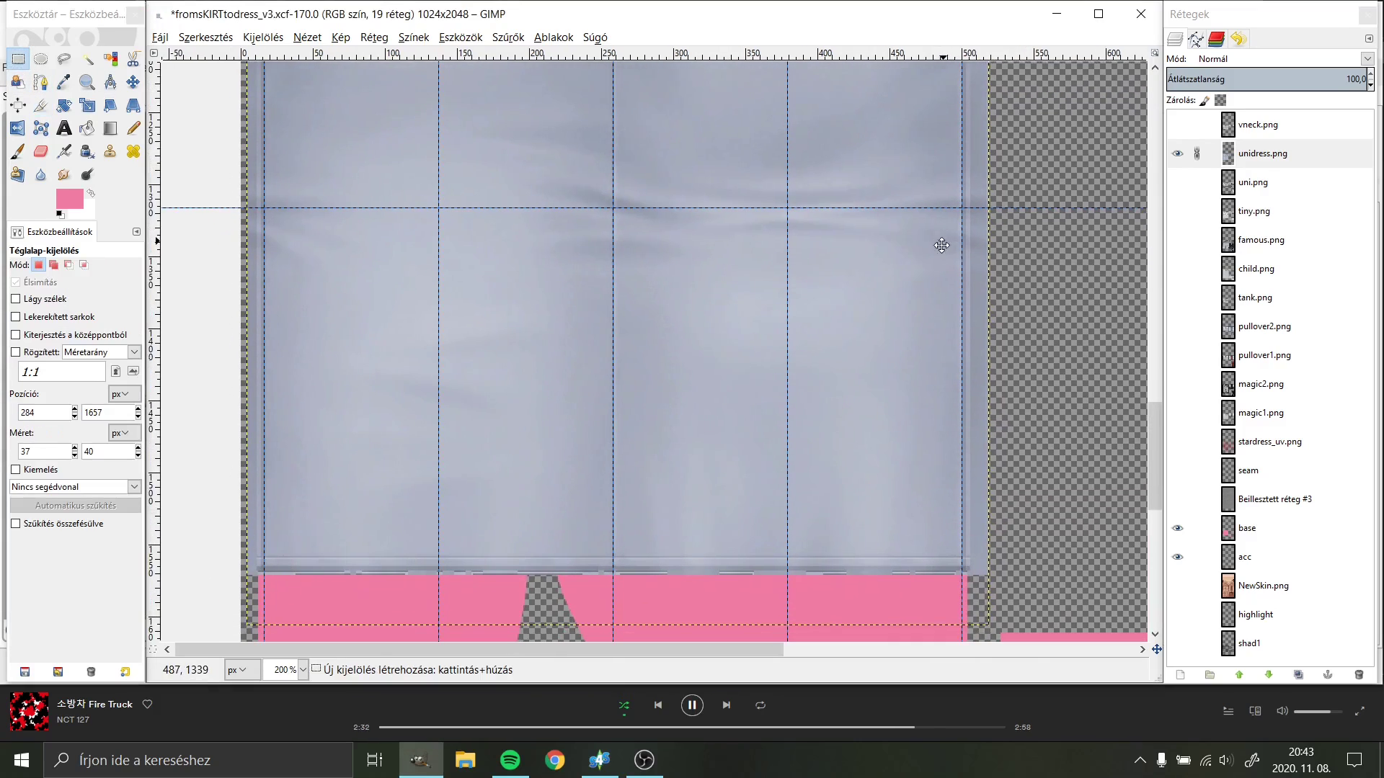
{"action": "left_click_drag", "start_coordinate": [815, 533], "coordinate": [78, 277]}
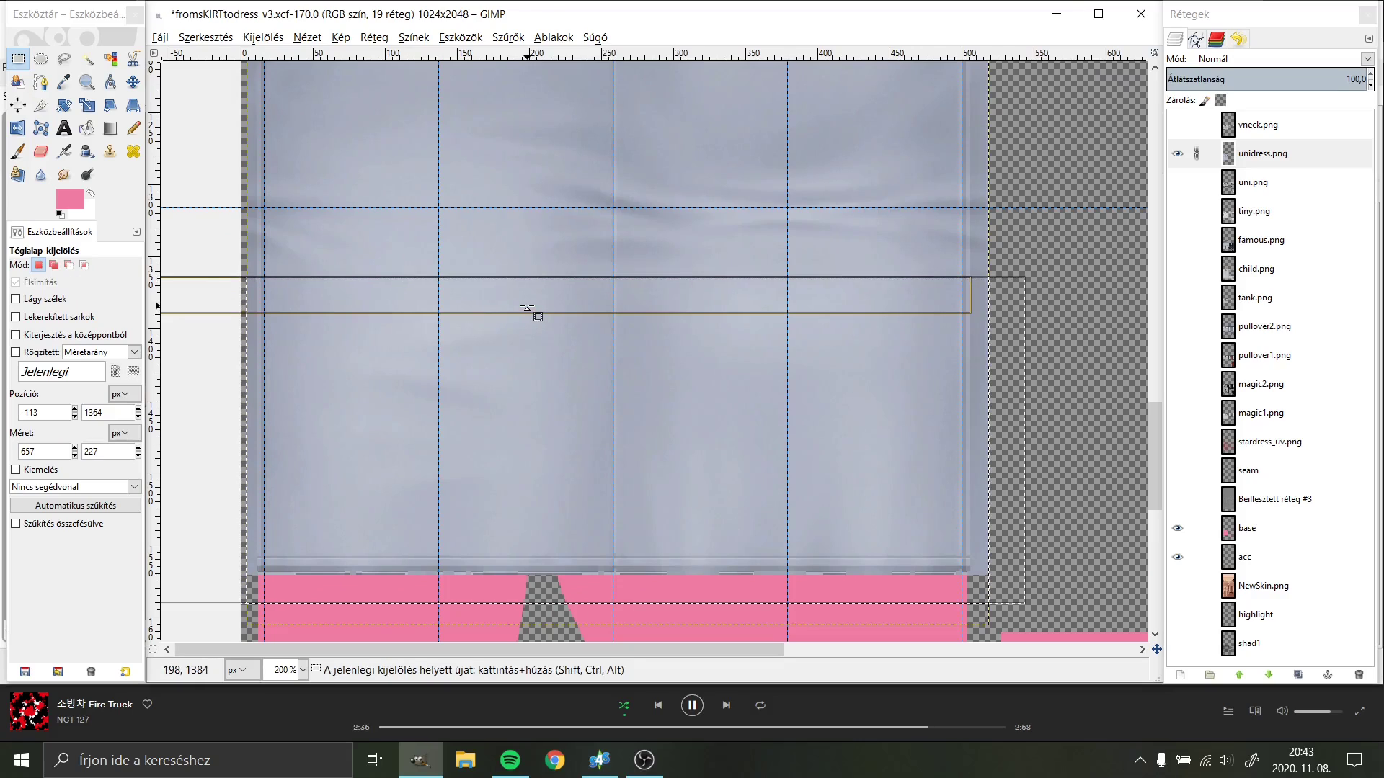
{"action": "key", "text": "Delete"}
{"action": "left_click", "coordinate": [274, 37]}
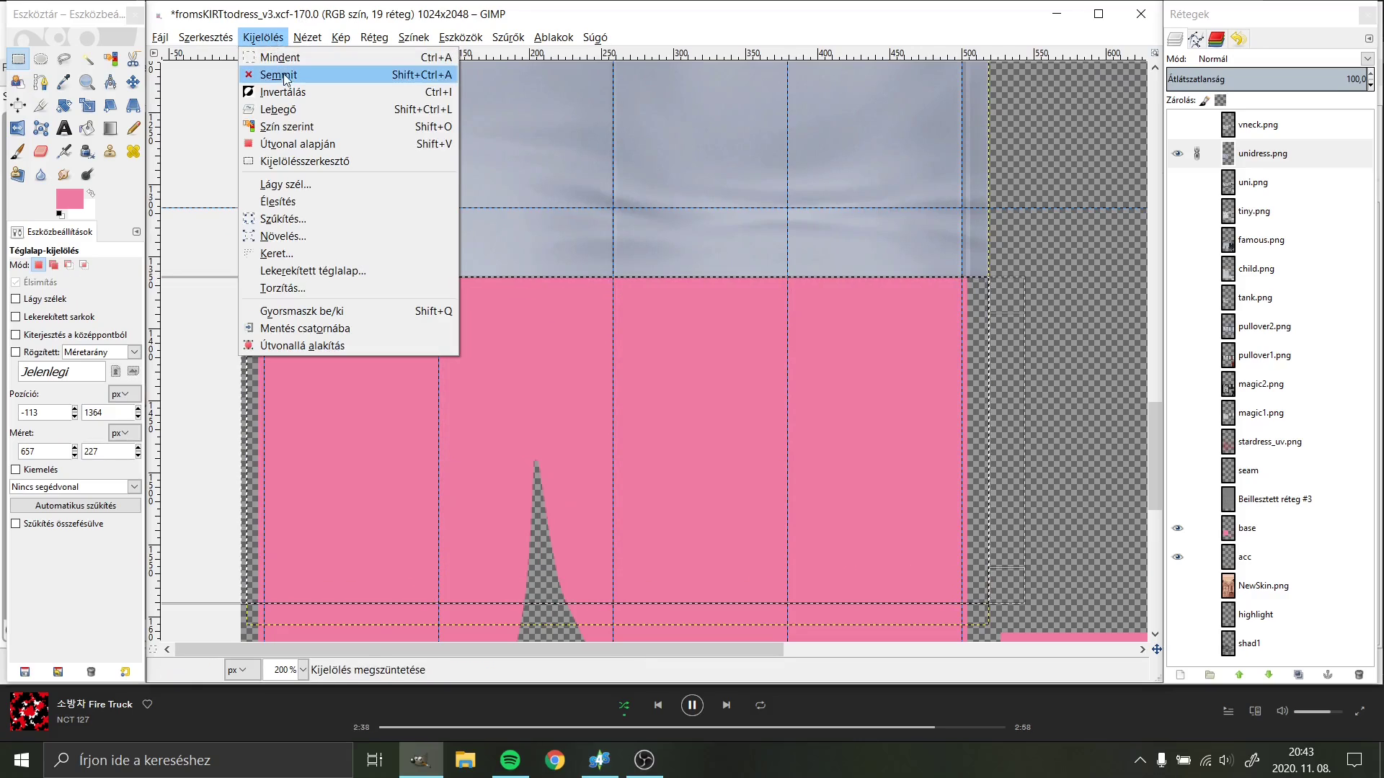
{"action": "left_click", "coordinate": [282, 73]}
Step: Blend unidress.png in Multiply mode and re-export the image to a.png
{"action": "left_click", "coordinate": [1234, 59]}
{"action": "left_click", "coordinate": [1252, 224]}
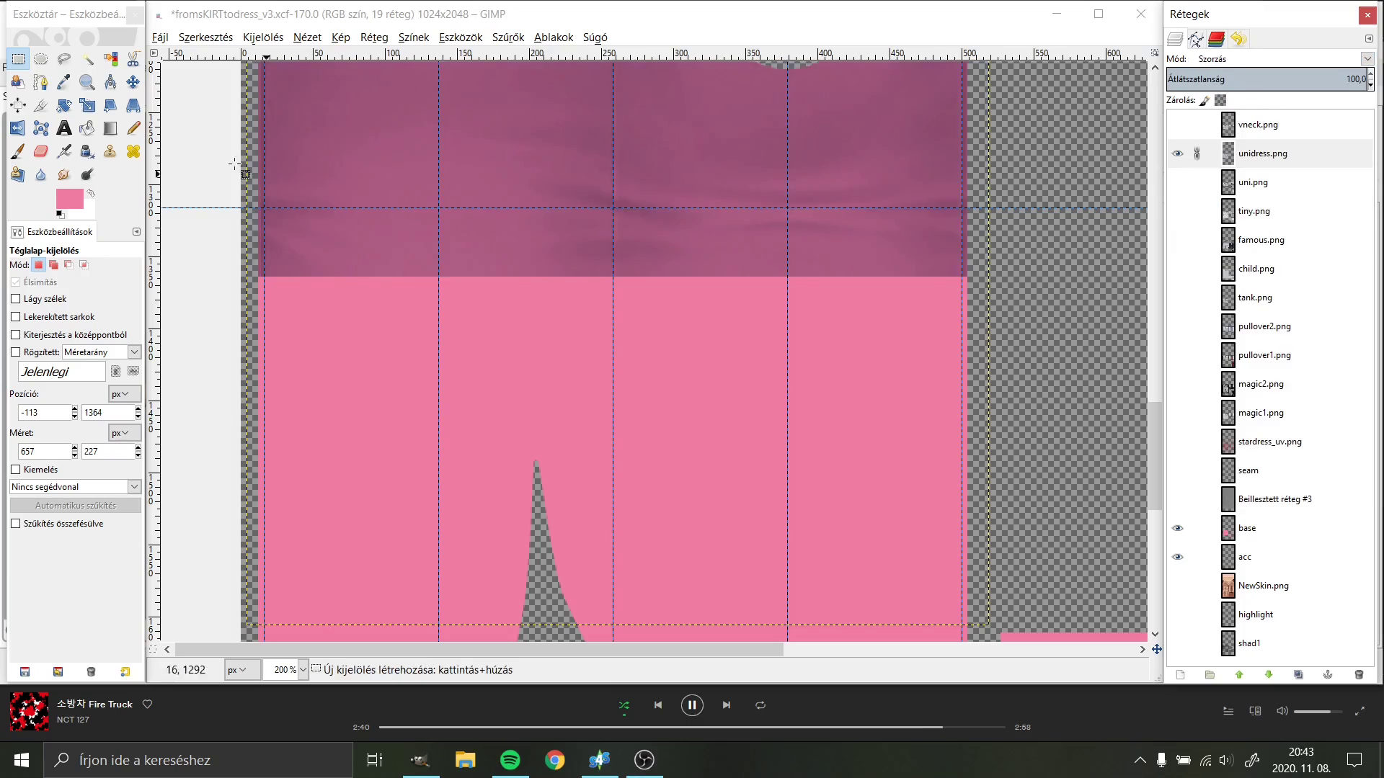
{"action": "left_click", "coordinate": [160, 37]}
{"action": "left_click", "coordinate": [216, 241]}
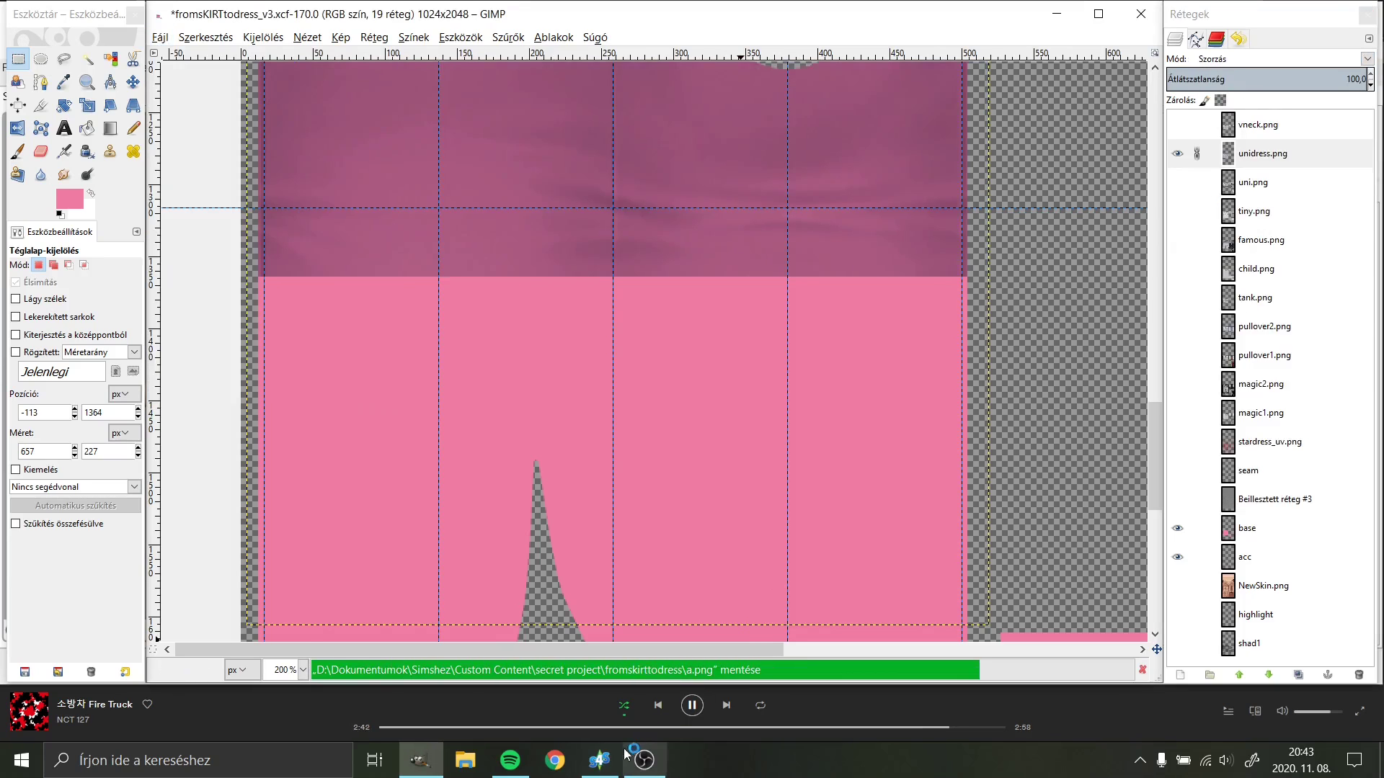
Step: Import a.png in Sims 4 Studio and orbit the model to check the mauve bodice
{"action": "left_click", "coordinate": [599, 760]}
{"action": "left_click", "coordinate": [743, 494]}
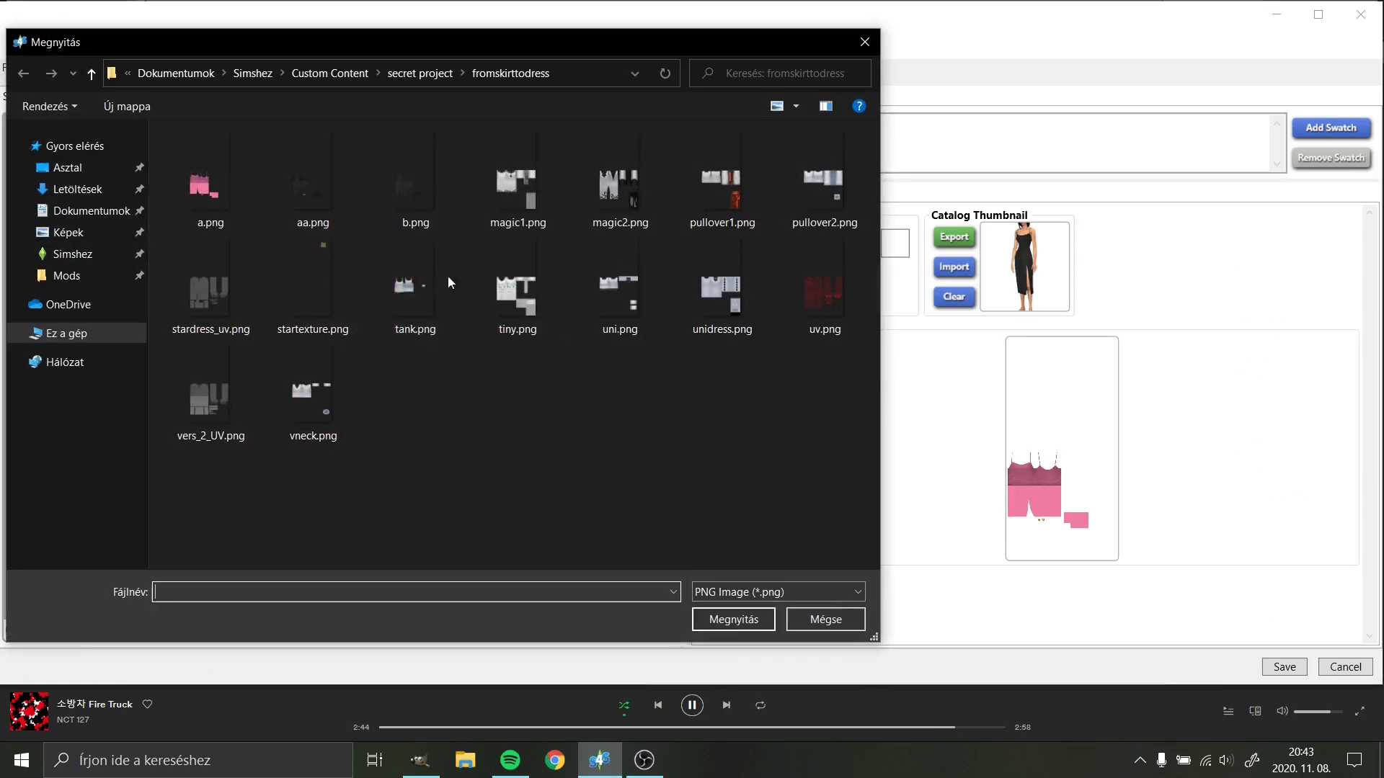
{"action": "double_click", "coordinate": [227, 191]}
{"action": "scroll", "coordinate": [406, 327], "scroll_direction": "up", "scroll_amount": 2}
{"action": "scroll", "coordinate": [429, 337], "scroll_direction": "up", "scroll_amount": 1}
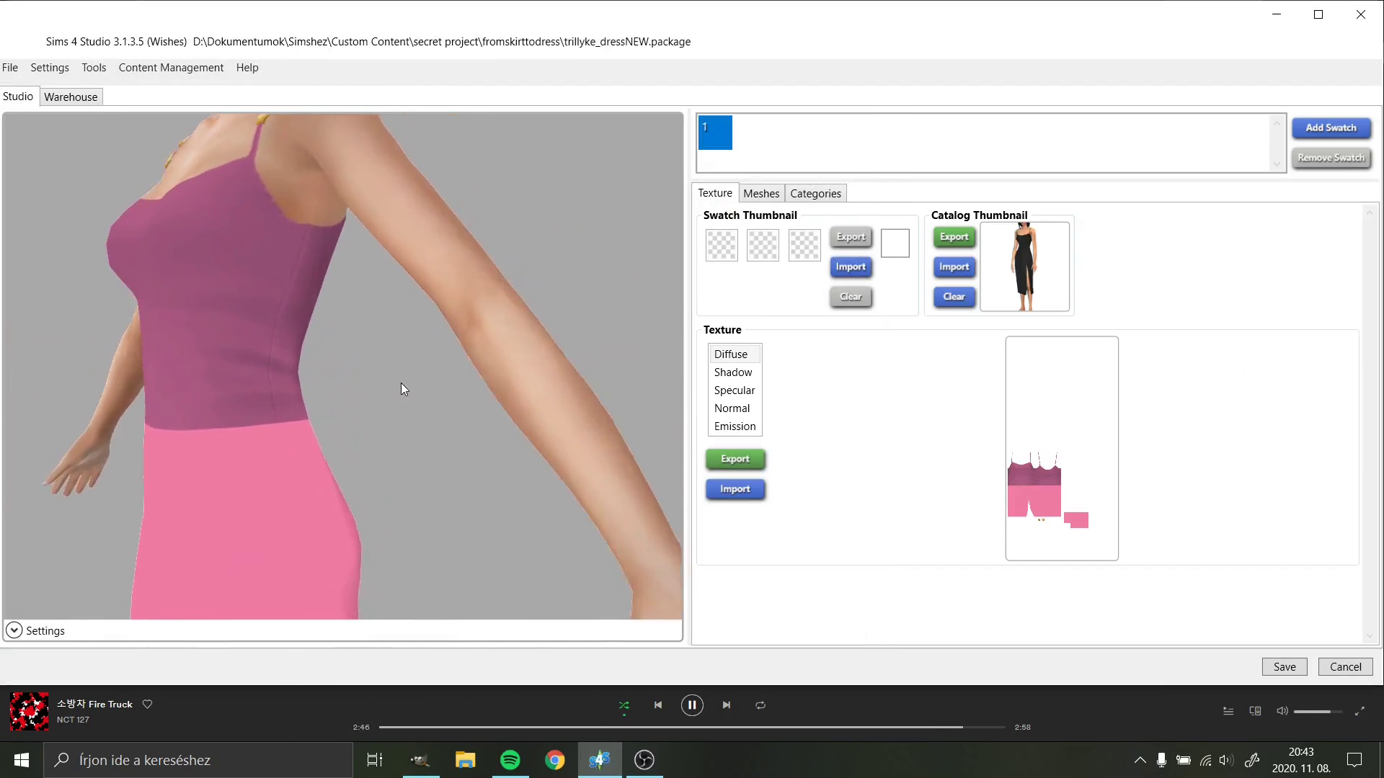
{"action": "left_click_drag", "start_coordinate": [534, 351], "coordinate": [458, 408]}
{"action": "scroll", "coordinate": [637, 424], "scroll_direction": "up", "scroll_amount": 2}
{"action": "left_click_drag", "start_coordinate": [637, 425], "coordinate": [451, 423]}
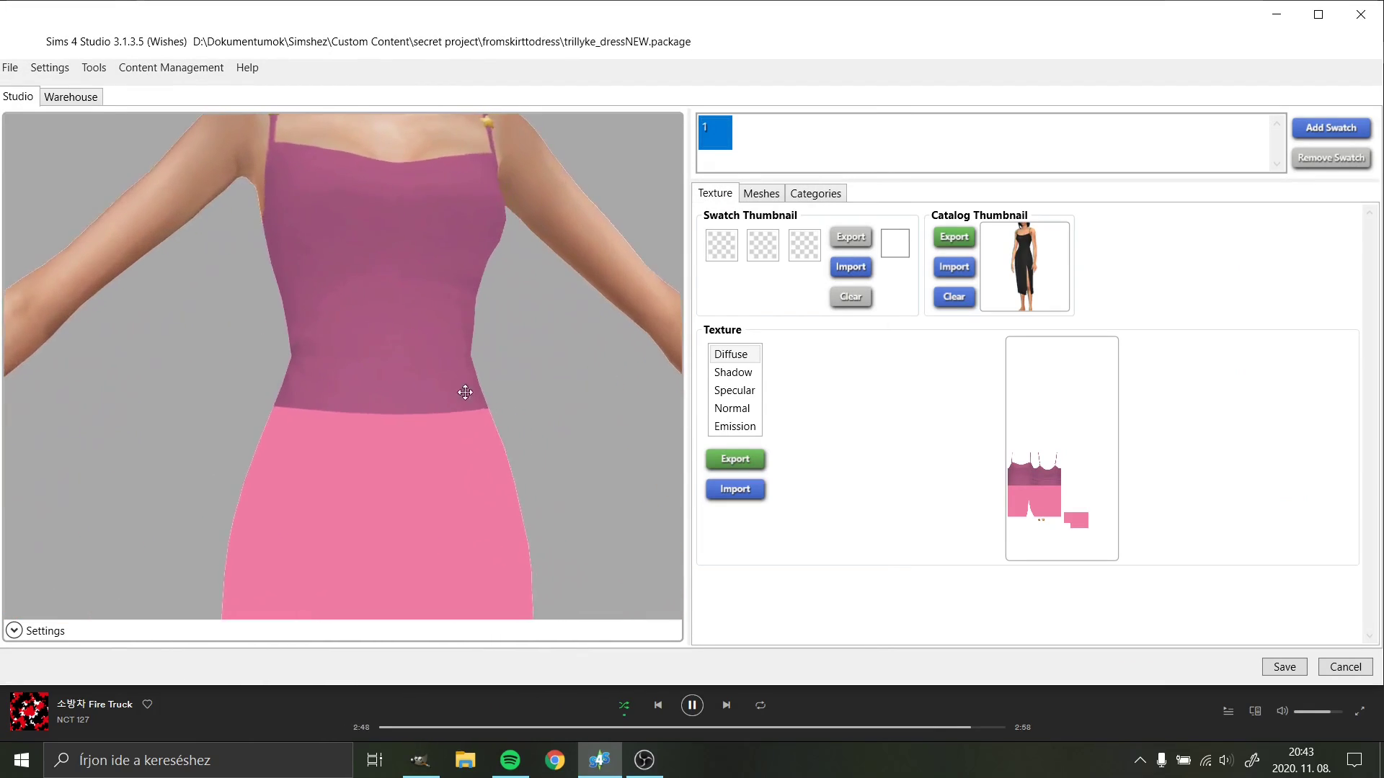
{"action": "scroll", "coordinate": [451, 423], "scroll_direction": "down", "scroll_amount": 1}
{"action": "left_click", "coordinate": [436, 754]}
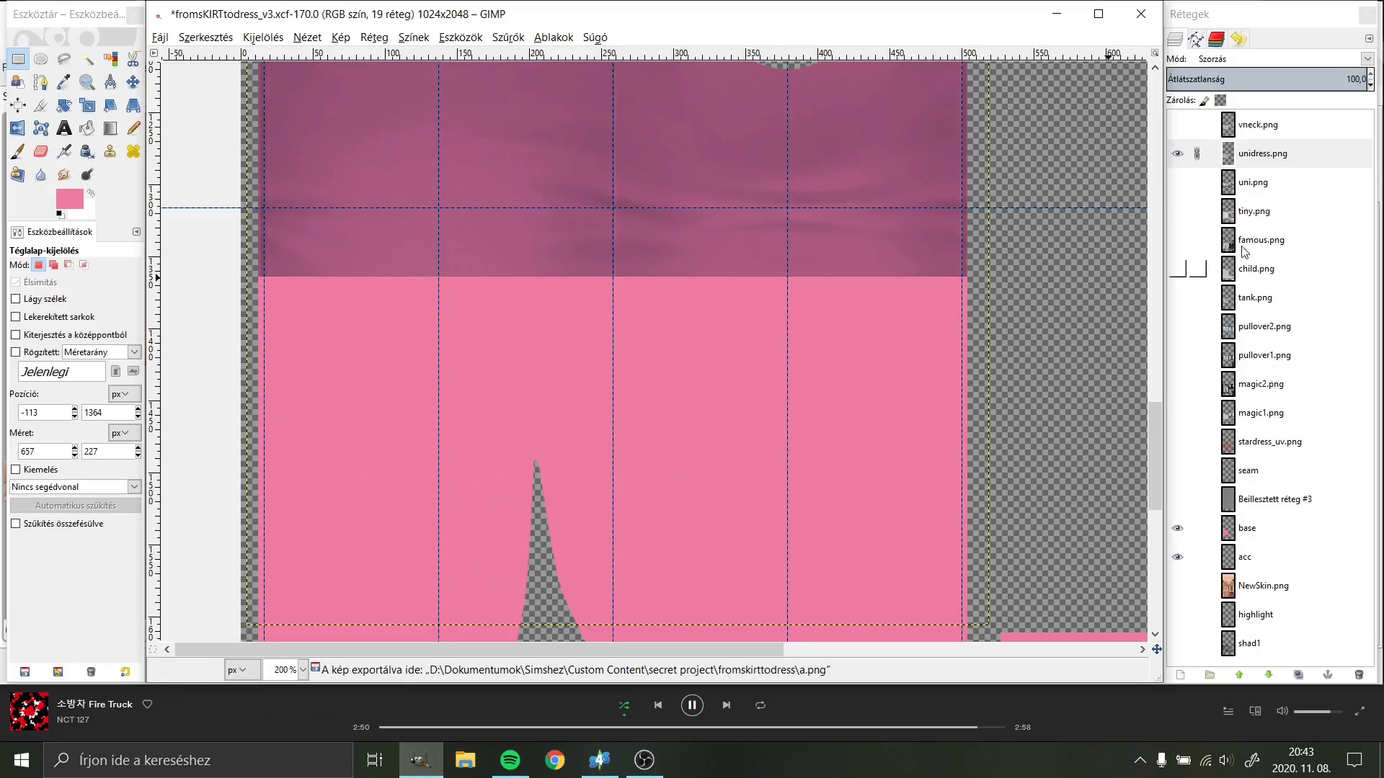
Step: Set the unidress.png layer to Normal mode and make the child.png layer visible
{"action": "left_click", "coordinate": [1177, 155]}
{"action": "left_click", "coordinate": [1176, 154]}
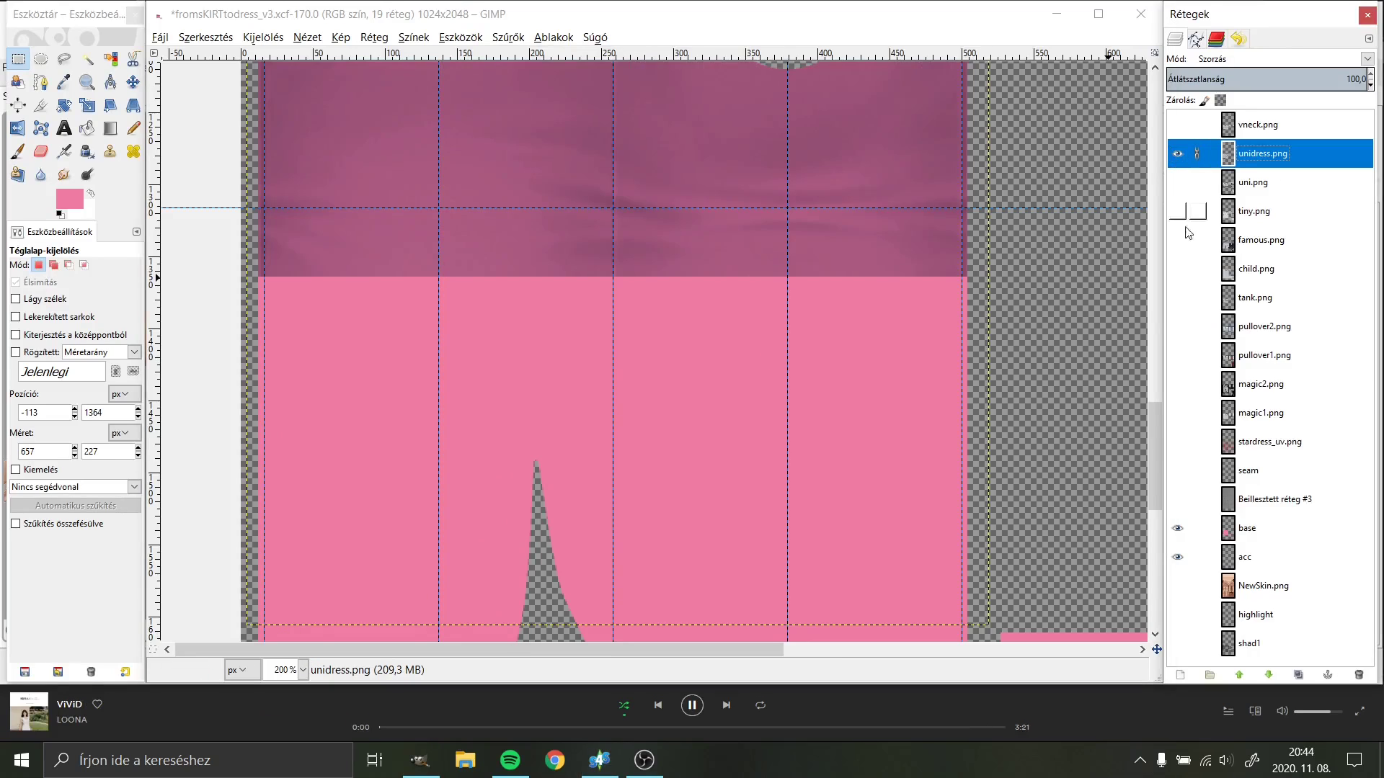
{"action": "left_click", "coordinate": [1256, 59]}
{"action": "left_click", "coordinate": [1218, 142]}
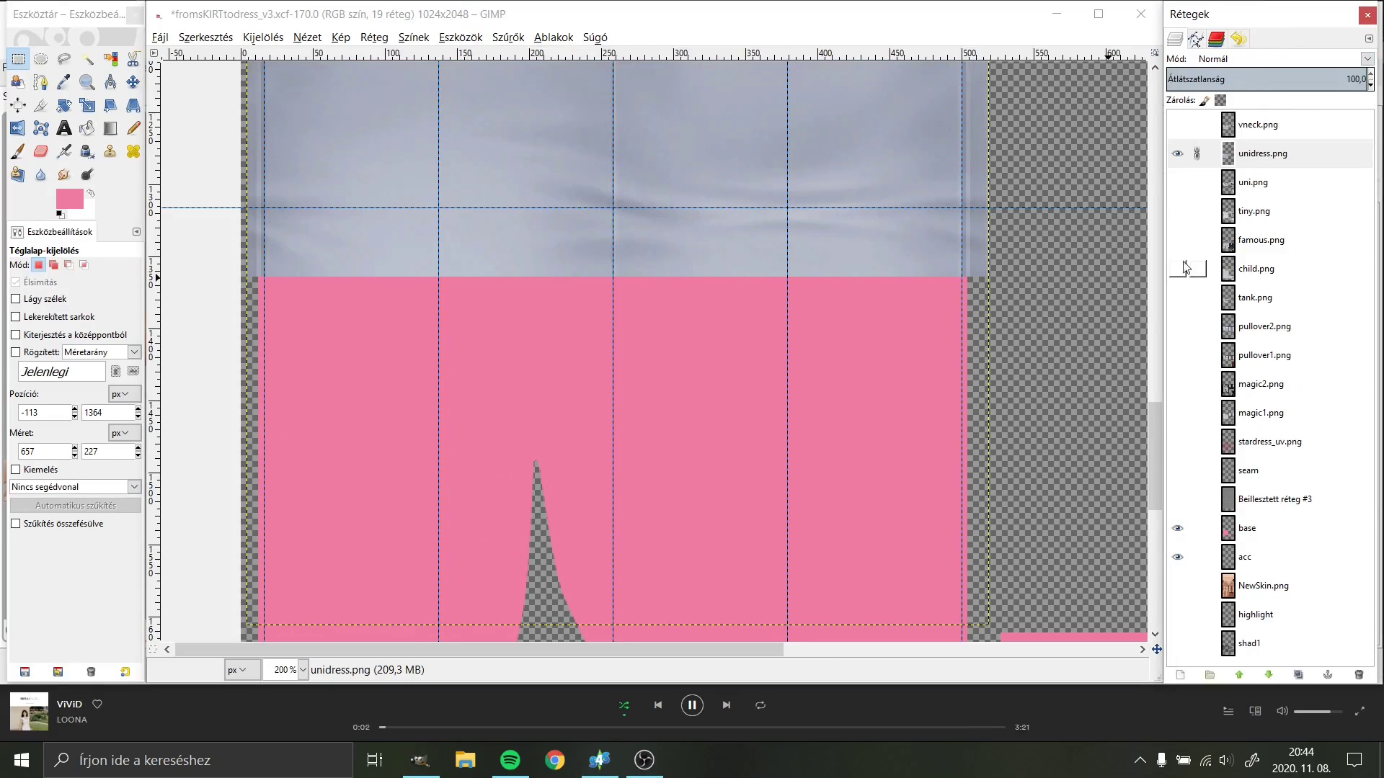
{"action": "left_click", "coordinate": [1184, 268]}
{"action": "left_click", "coordinate": [1254, 268]}
{"action": "left_click", "coordinate": [1256, 59]}
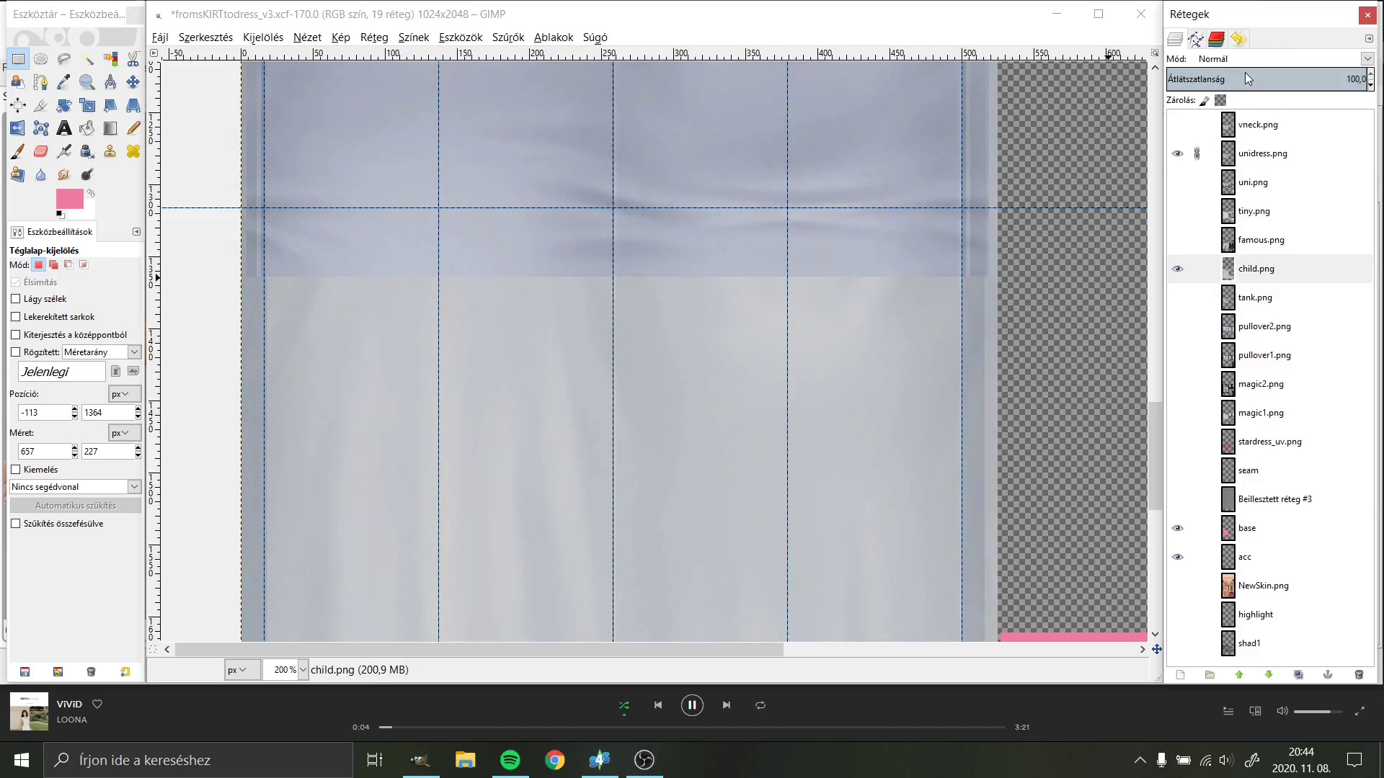
{"action": "scroll", "coordinate": [727, 435], "scroll_direction": "up", "scroll_amount": 2}
{"action": "scroll", "coordinate": [727, 436], "scroll_direction": "down", "scroll_amount": 6}
{"action": "scroll", "coordinate": [727, 435], "scroll_direction": "up", "scroll_amount": 4}
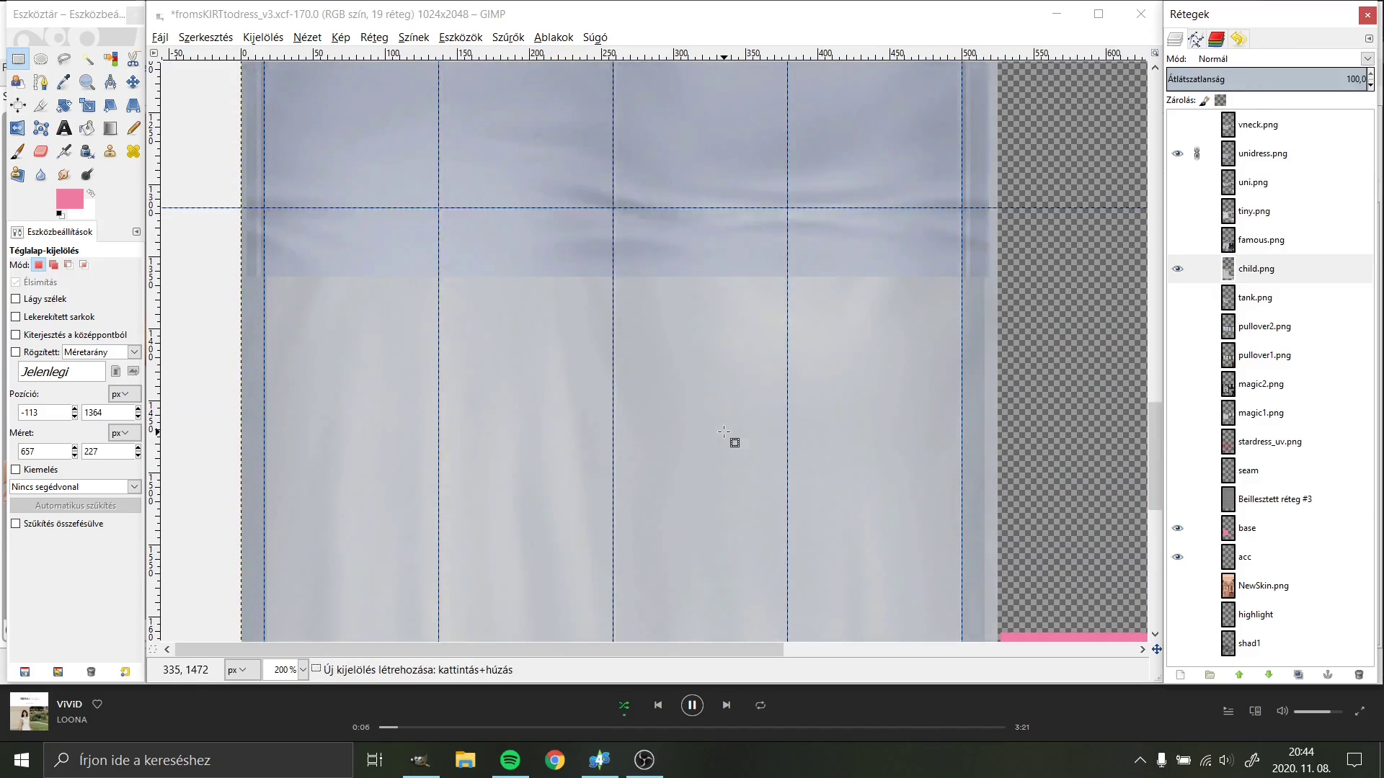
{"action": "scroll", "coordinate": [322, 87], "scroll_direction": "up", "scroll_amount": 2}
Step: Overwrite a.png with the updated texture and start a diffuse texture import in Sims 4 Studio
{"action": "left_click", "coordinate": [162, 35]}
{"action": "left_click", "coordinate": [216, 222]}
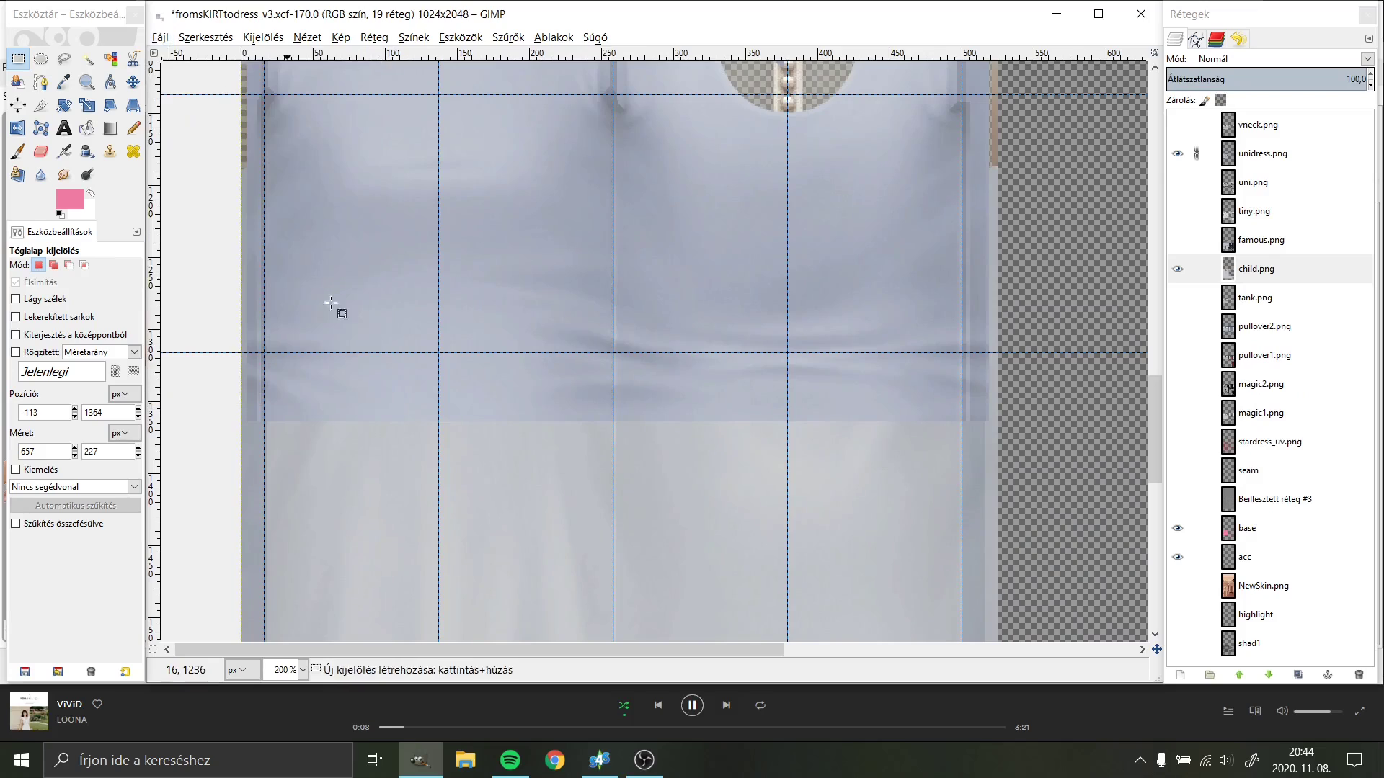
{"action": "key", "text": "alt+Tab"}
{"action": "left_click", "coordinate": [735, 489]}
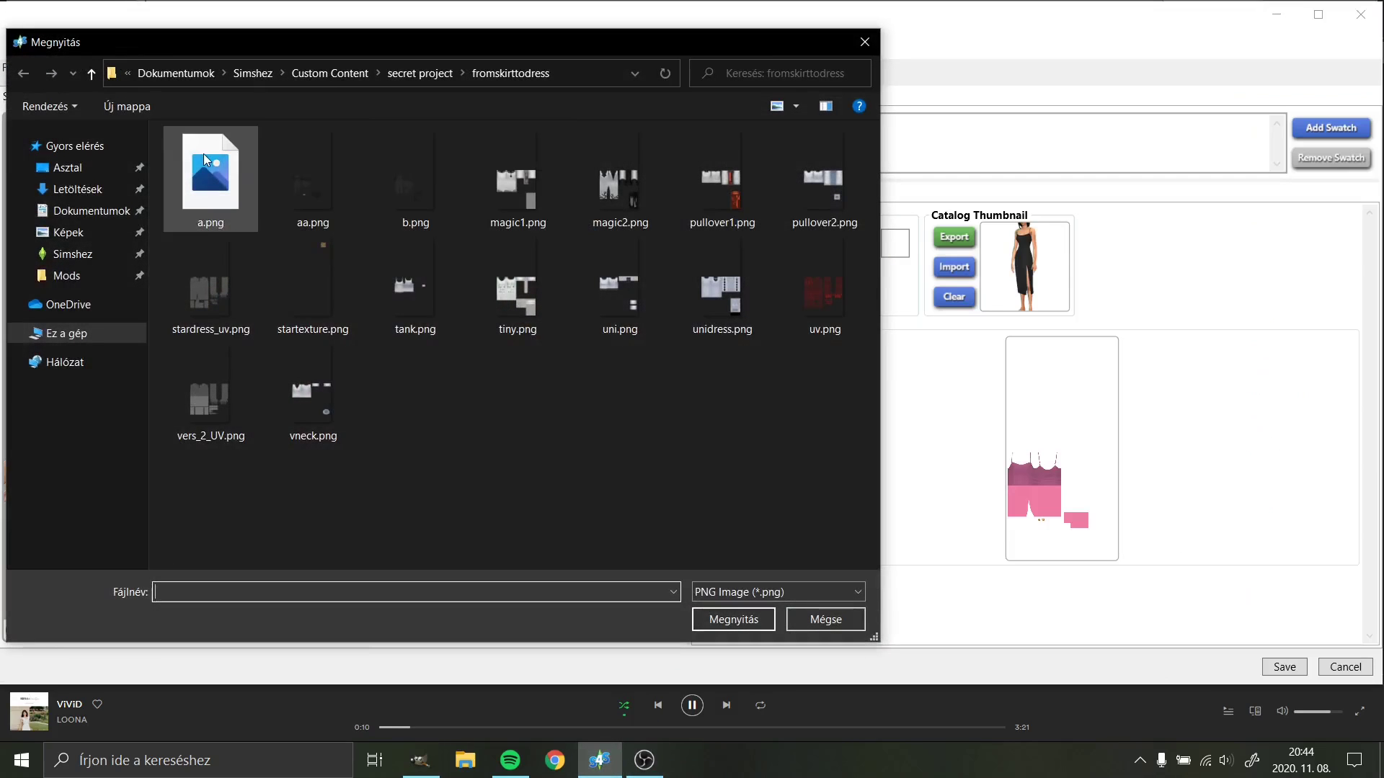
Step: Load a.png as the dress texture in Sims 4 Studio and zoom the preview
{"action": "double_click", "coordinate": [219, 159]}
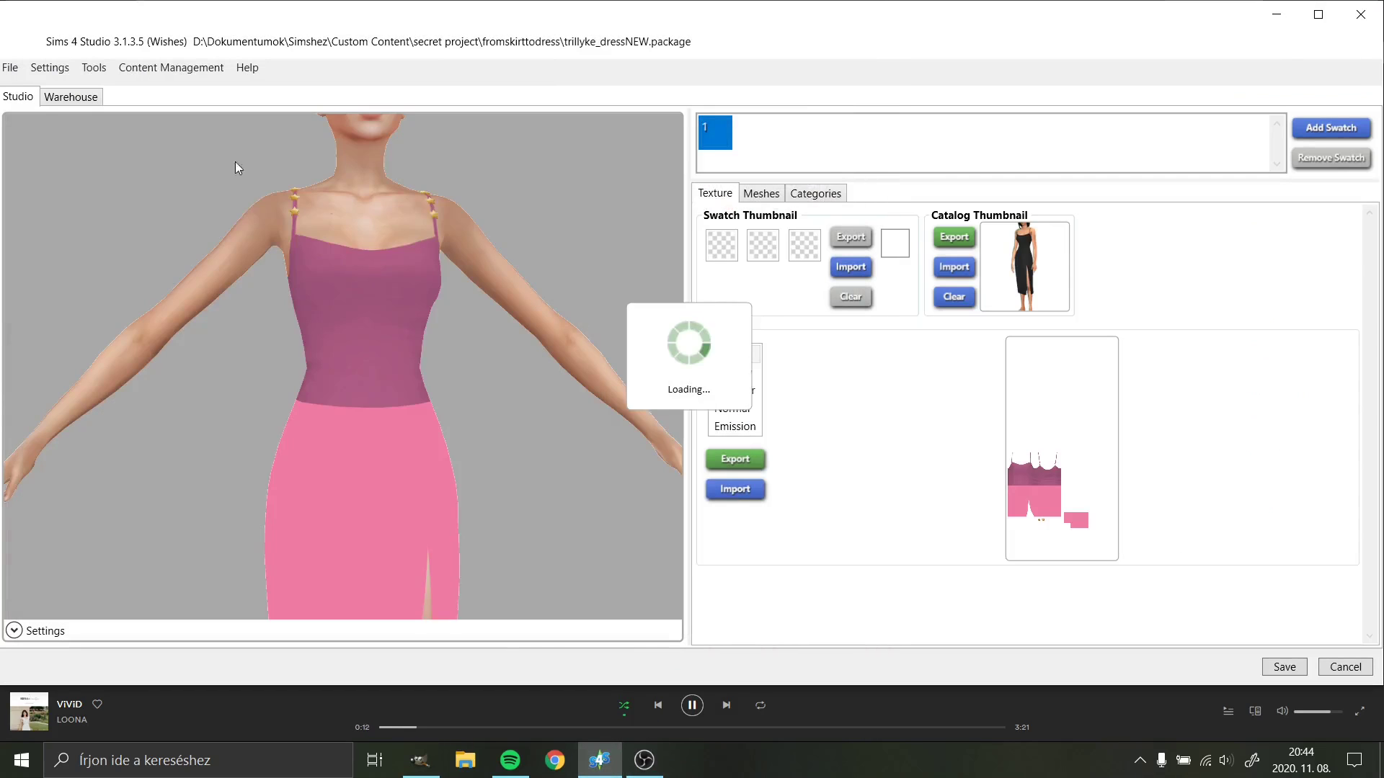
{"action": "scroll", "coordinate": [529, 438], "scroll_direction": "down", "scroll_amount": 5}
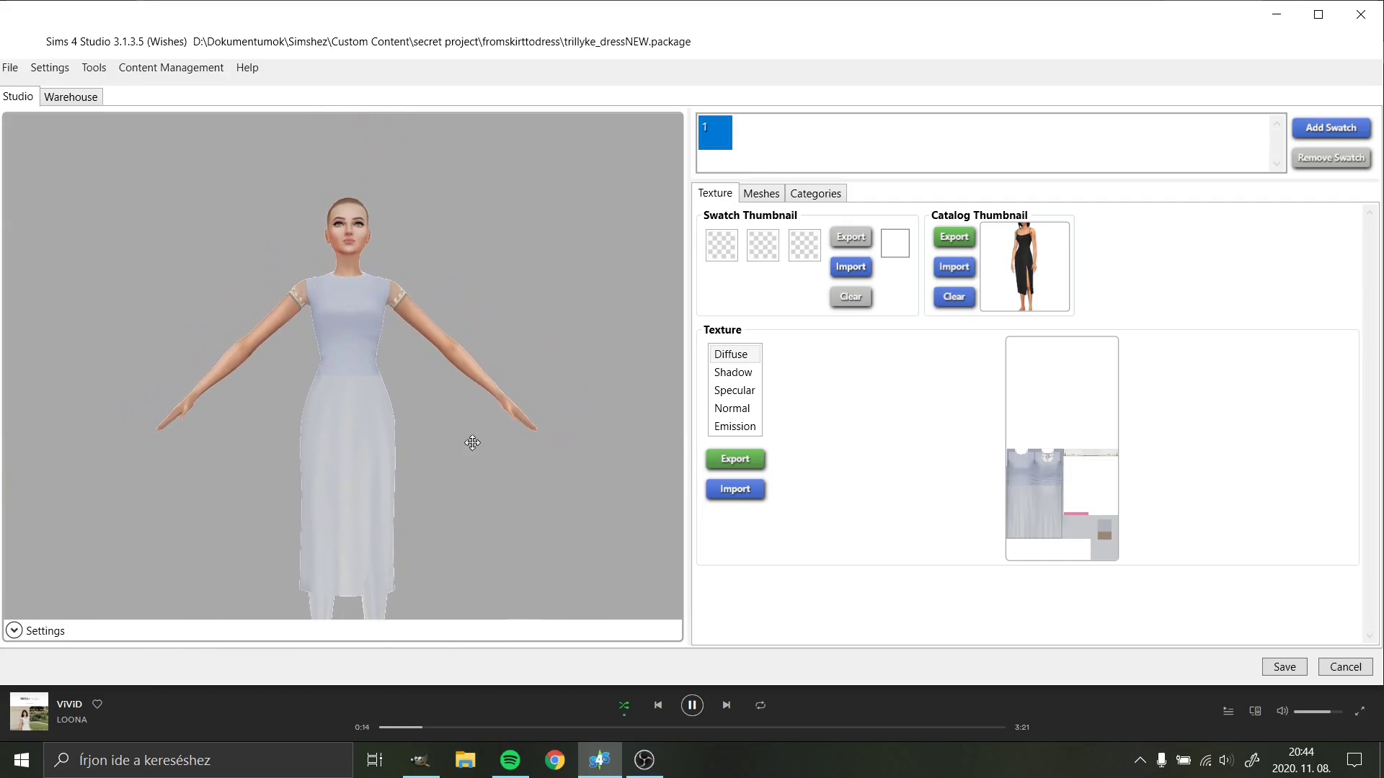
{"action": "scroll", "coordinate": [447, 473], "scroll_direction": "up", "scroll_amount": 2}
{"action": "scroll", "coordinate": [458, 496], "scroll_direction": "up", "scroll_amount": 2}
{"action": "scroll", "coordinate": [464, 460], "scroll_direction": "up", "scroll_amount": 3}
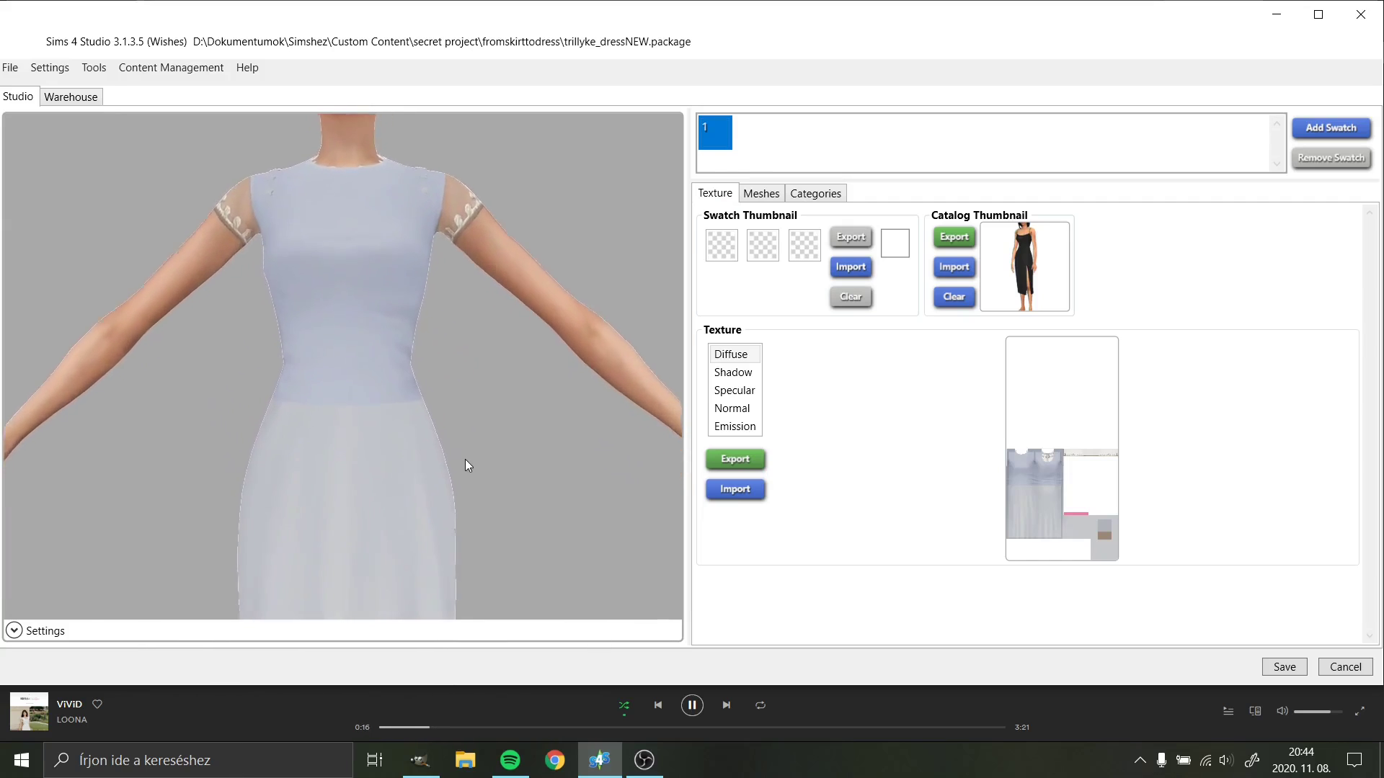
{"action": "scroll", "coordinate": [465, 460], "scroll_direction": "down", "scroll_amount": 3}
Step: Rotate the model to check the dress back and front, then return to GIMP
{"action": "mouse_move", "coordinate": [471, 444]}
{"action": "left_mouse_down"}
{"action": "mouse_move", "coordinate": [185, 439]}
{"action": "mouse_move", "coordinate": [444, 469]}
{"action": "mouse_move", "coordinate": [530, 508]}
{"action": "mouse_move", "coordinate": [499, 504]}
{"action": "left_mouse_up"}
{"action": "scroll", "coordinate": [634, 500], "scroll_direction": "up", "scroll_amount": 3}
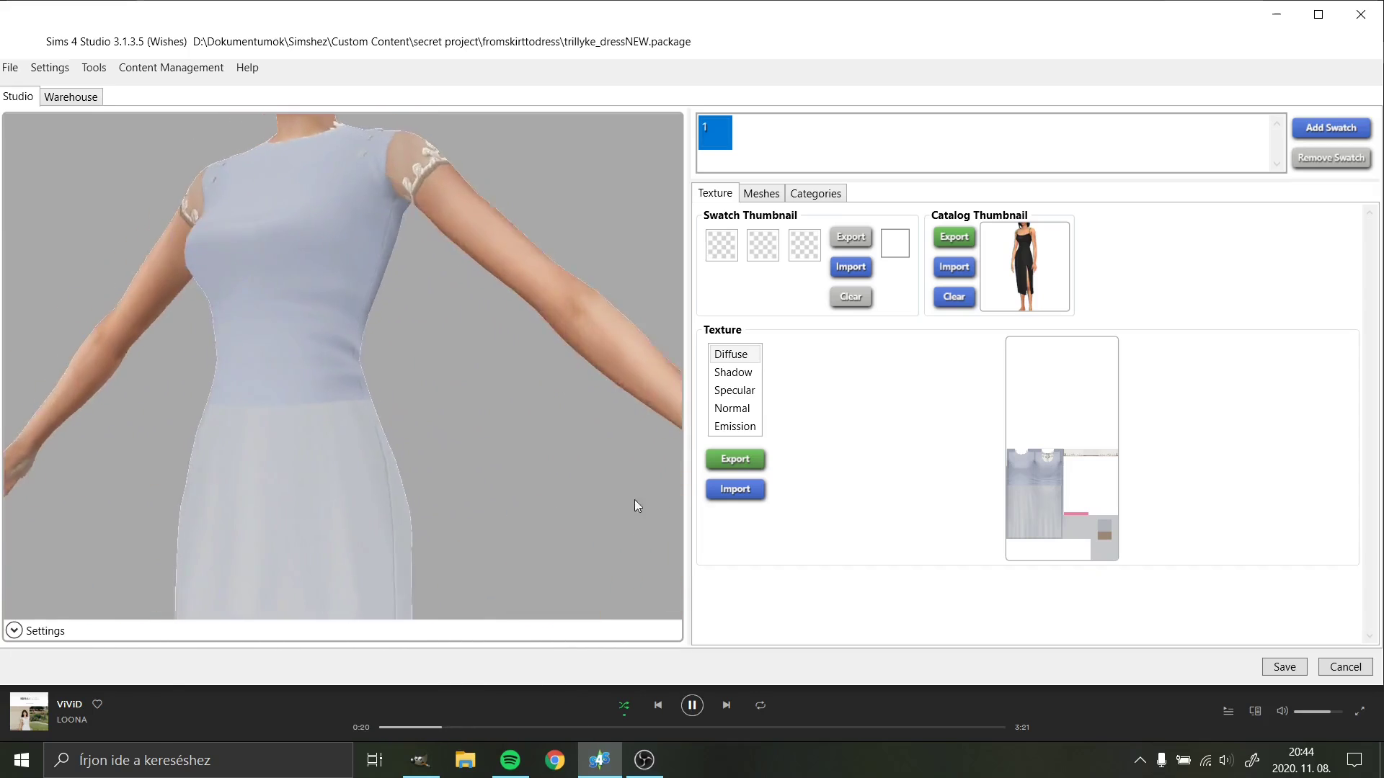
{"action": "left_click_drag", "start_coordinate": [635, 499], "coordinate": [521, 509]}
{"action": "left_click", "coordinate": [418, 763]}
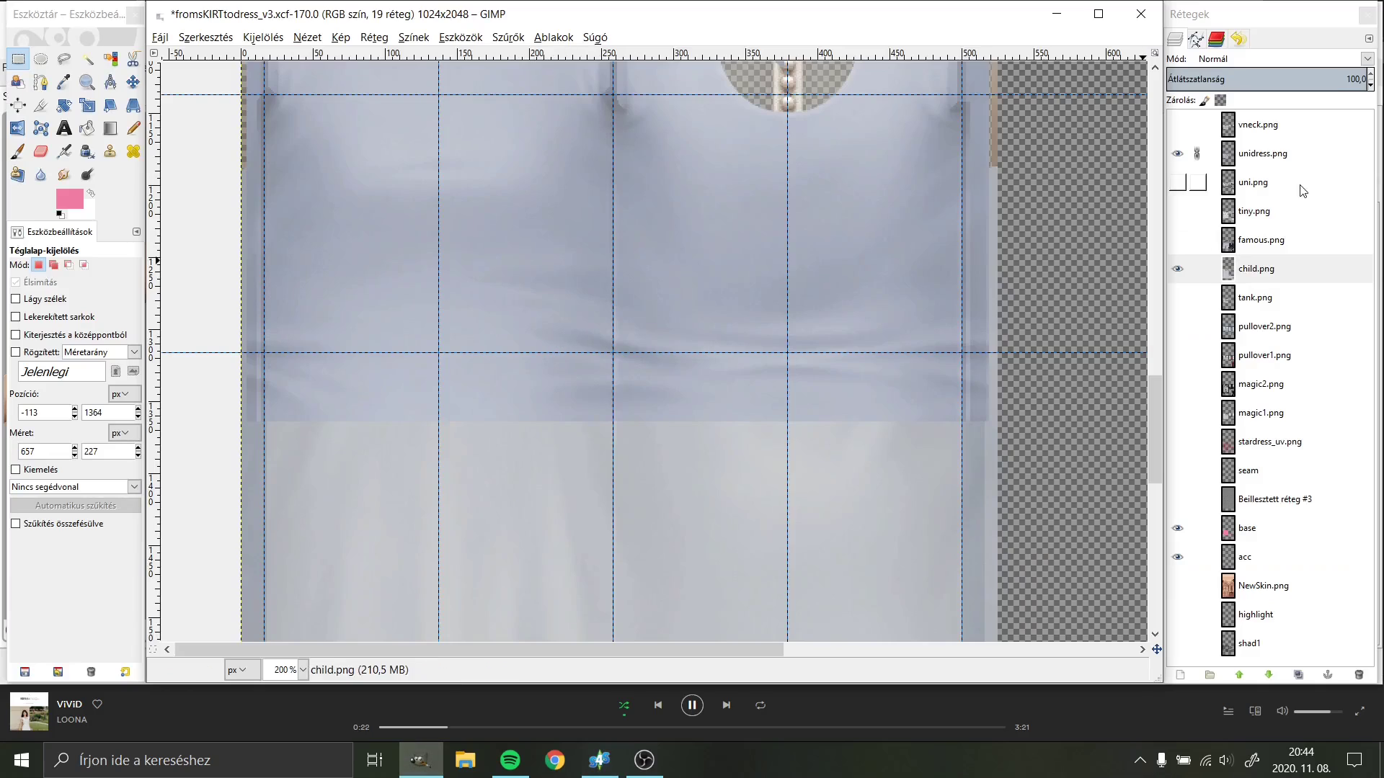
Step: Delete the vneck.png, uni.png, tiny.png and famous.png layers
{"action": "right_click", "coordinate": [1274, 130]}
{"action": "left_click", "coordinate": [1194, 267]}
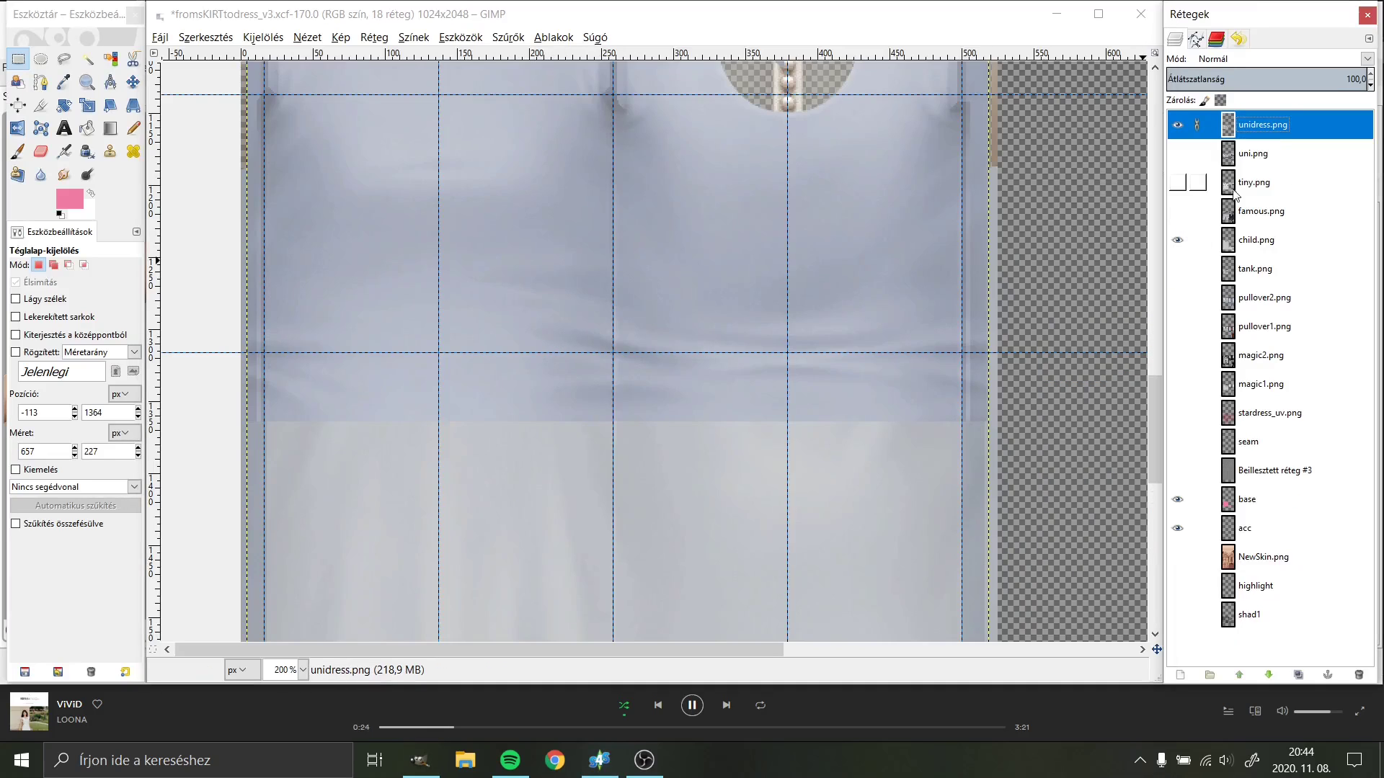
{"action": "right_click", "coordinate": [1257, 155]}
{"action": "left_click", "coordinate": [1173, 289]}
{"action": "right_click", "coordinate": [1263, 155]}
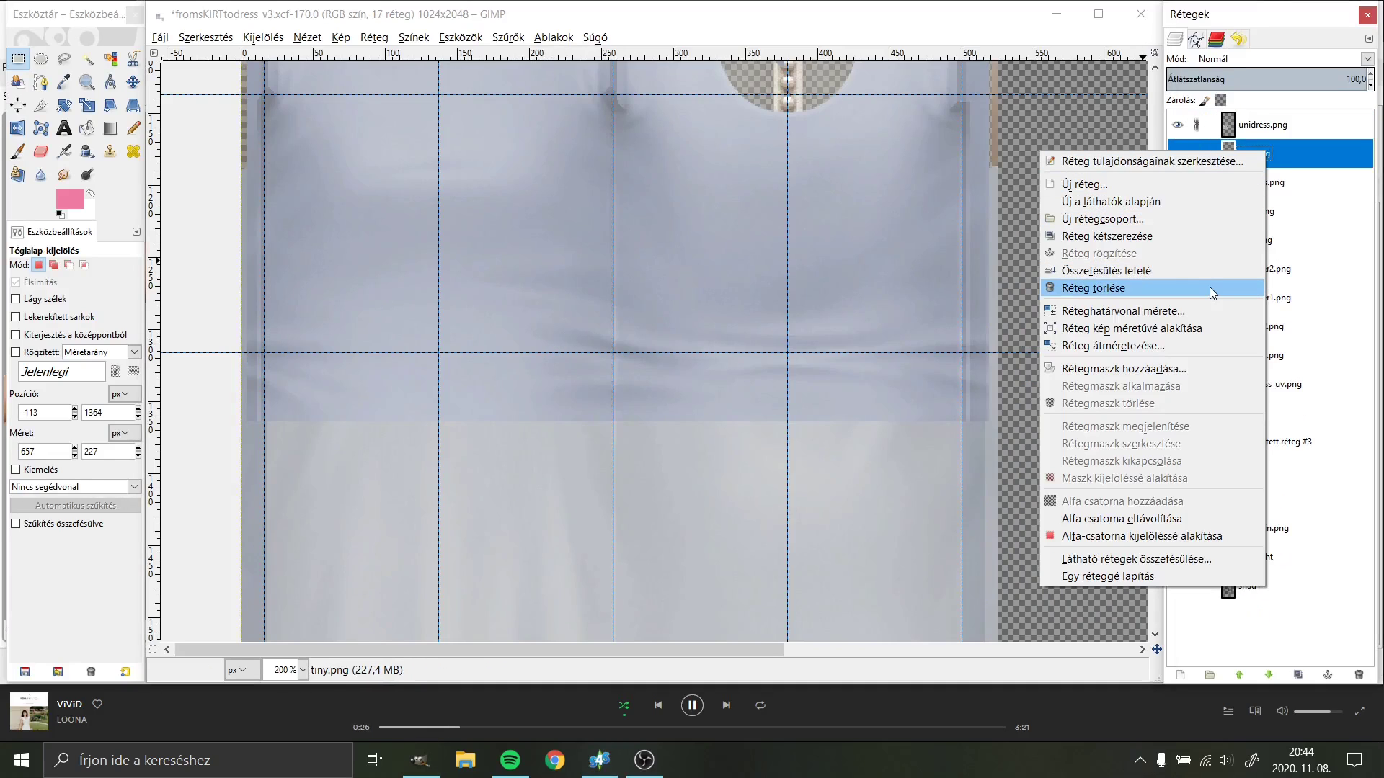
{"action": "left_click", "coordinate": [1209, 287]}
{"action": "right_click", "coordinate": [1259, 182]}
{"action": "left_click", "coordinate": [1164, 331]}
Step: Delete the tank, pullover1.png, magic2.png and magic1.png layers, keeping stardress_uv.png
{"action": "right_click", "coordinate": [1260, 189]}
{"action": "left_click", "coordinate": [1144, 330]}
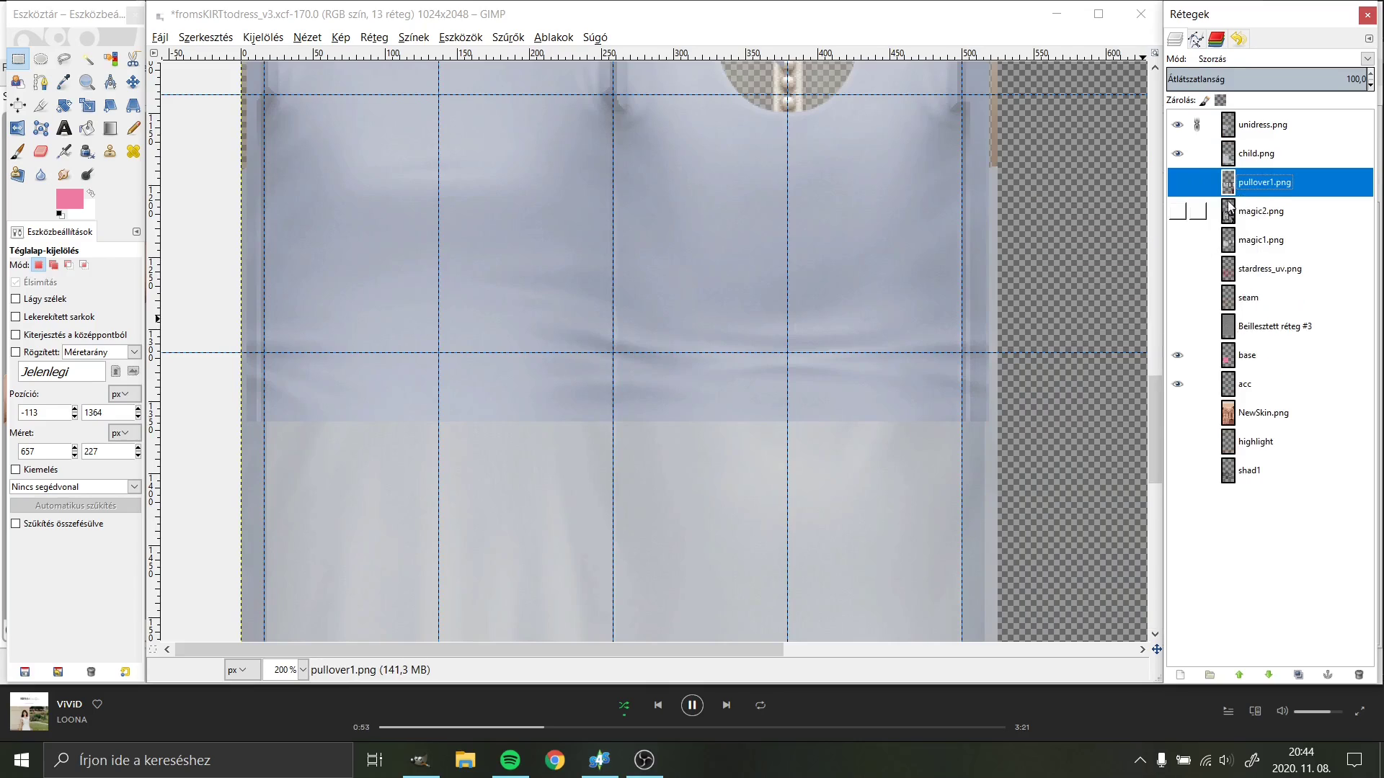
{"action": "right_click", "coordinate": [1247, 186]}
{"action": "left_click", "coordinate": [1153, 330]}
{"action": "right_click", "coordinate": [1290, 186]}
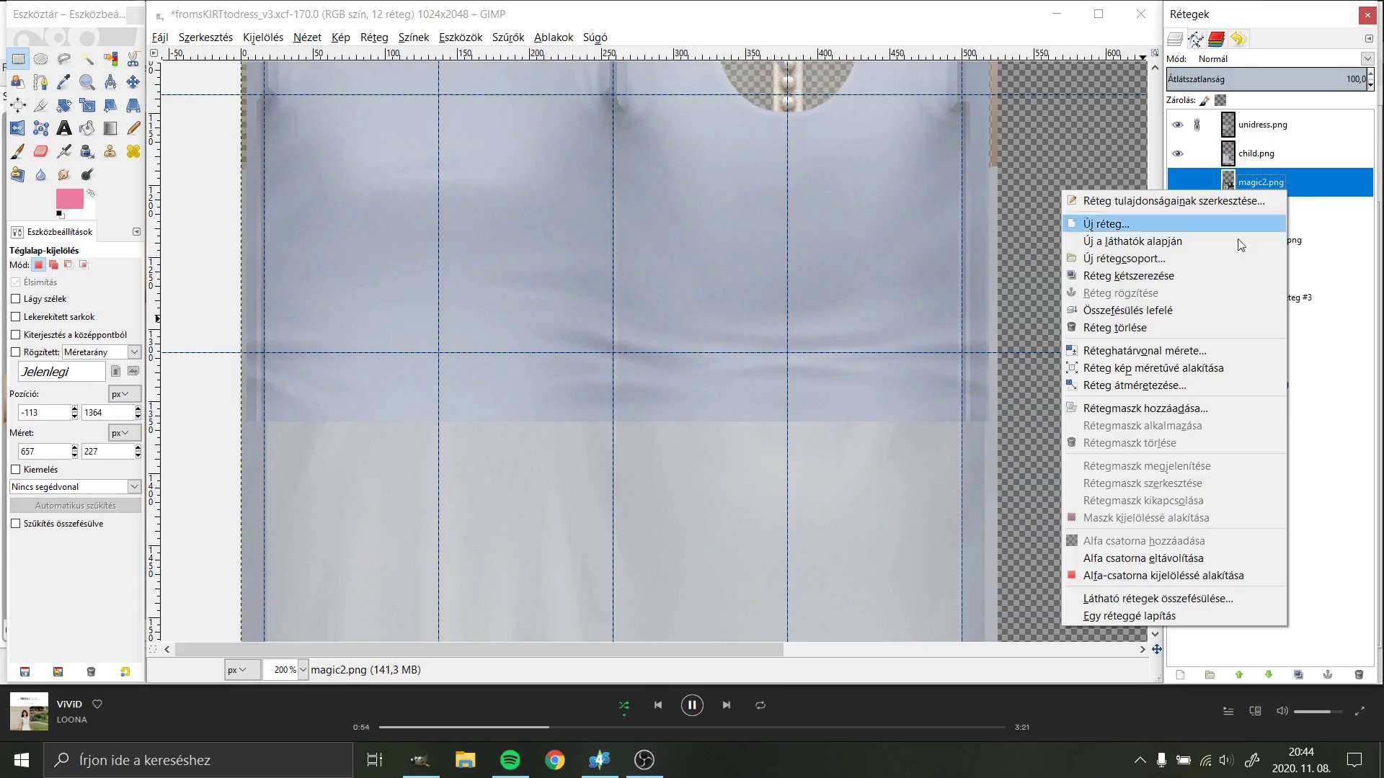
{"action": "left_click", "coordinate": [1182, 328]}
{"action": "right_click", "coordinate": [1236, 186]}
{"action": "left_click", "coordinate": [1189, 328]}
{"action": "right_click", "coordinate": [1271, 181]}
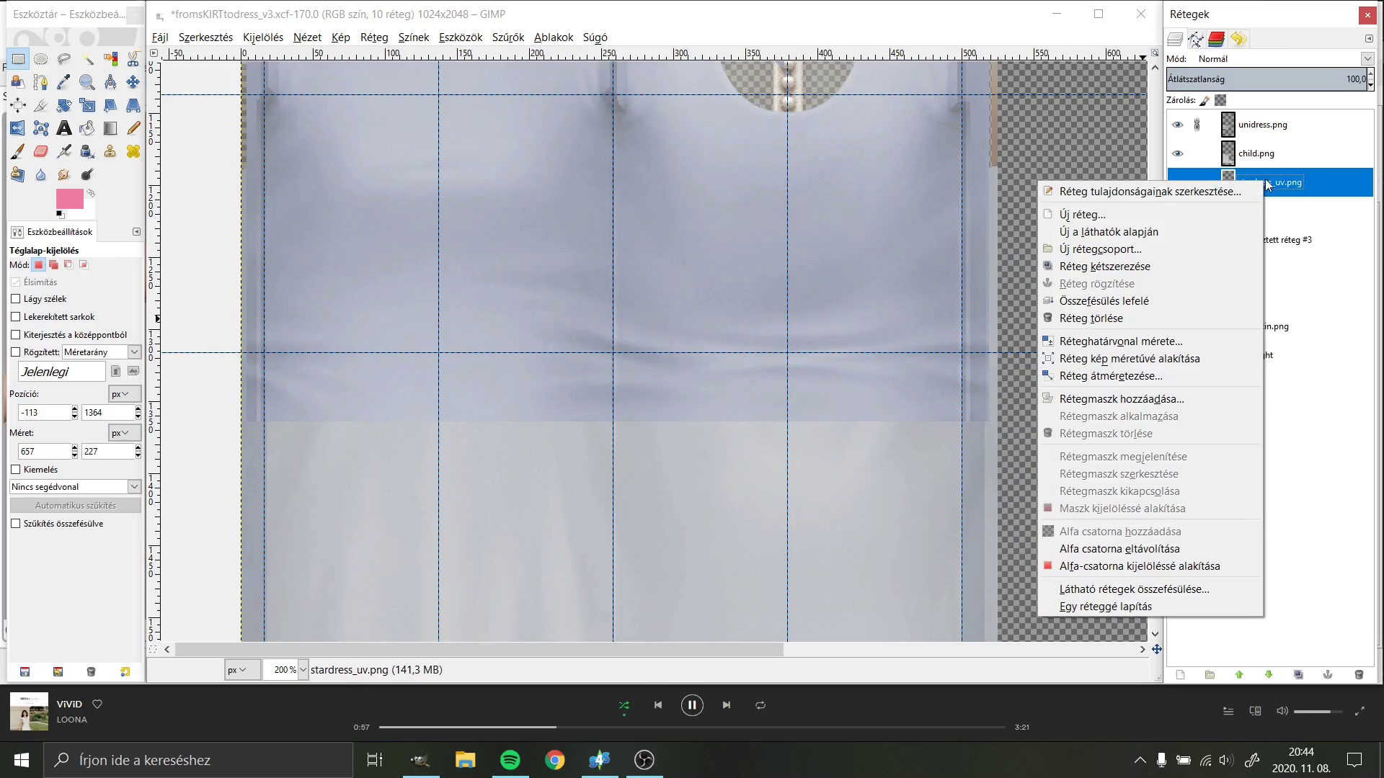
{"action": "left_click", "coordinate": [1284, 182]}
Step: Move stardress_uv.png to the top of the stack, hide unidress.png and select child.png
{"action": "left_click_drag", "start_coordinate": [1310, 117], "coordinate": [1181, 128]}
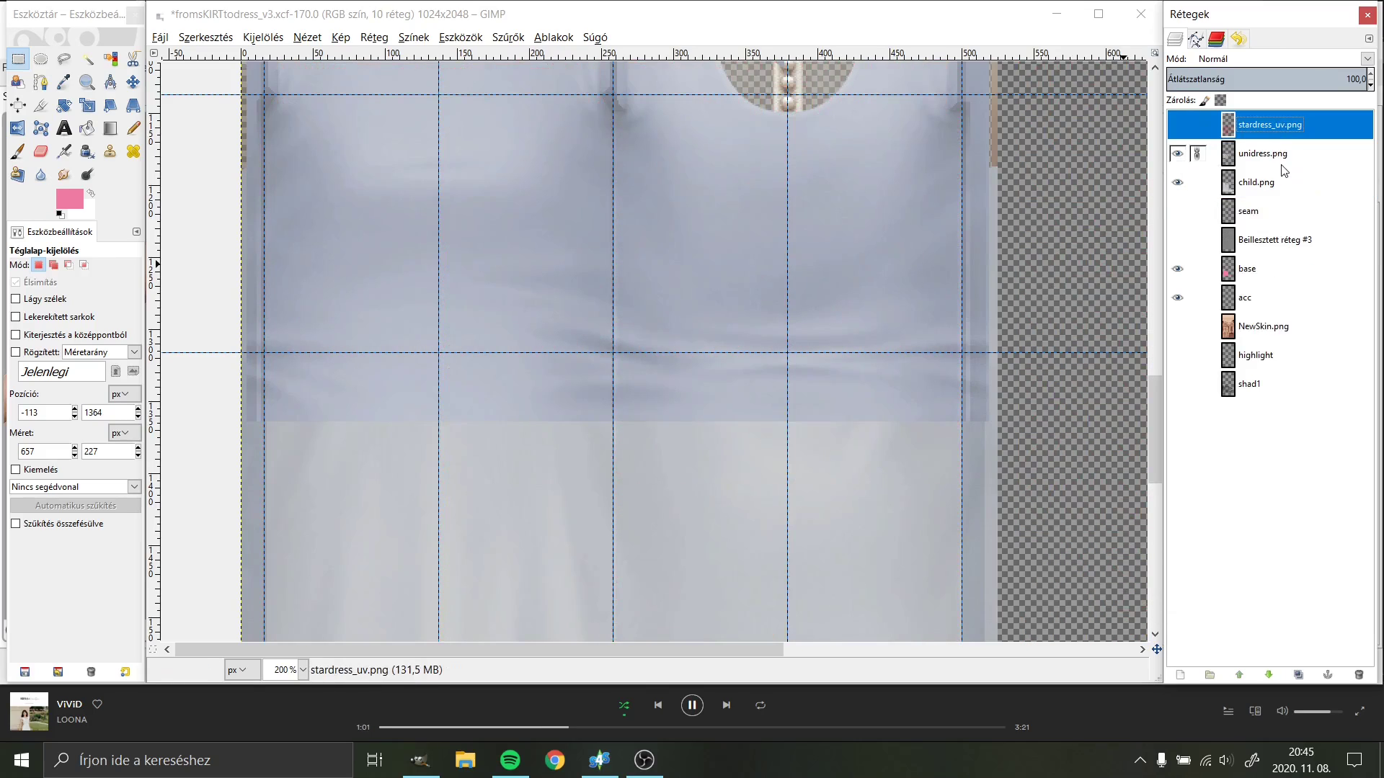
{"action": "left_click", "coordinate": [1178, 153]}
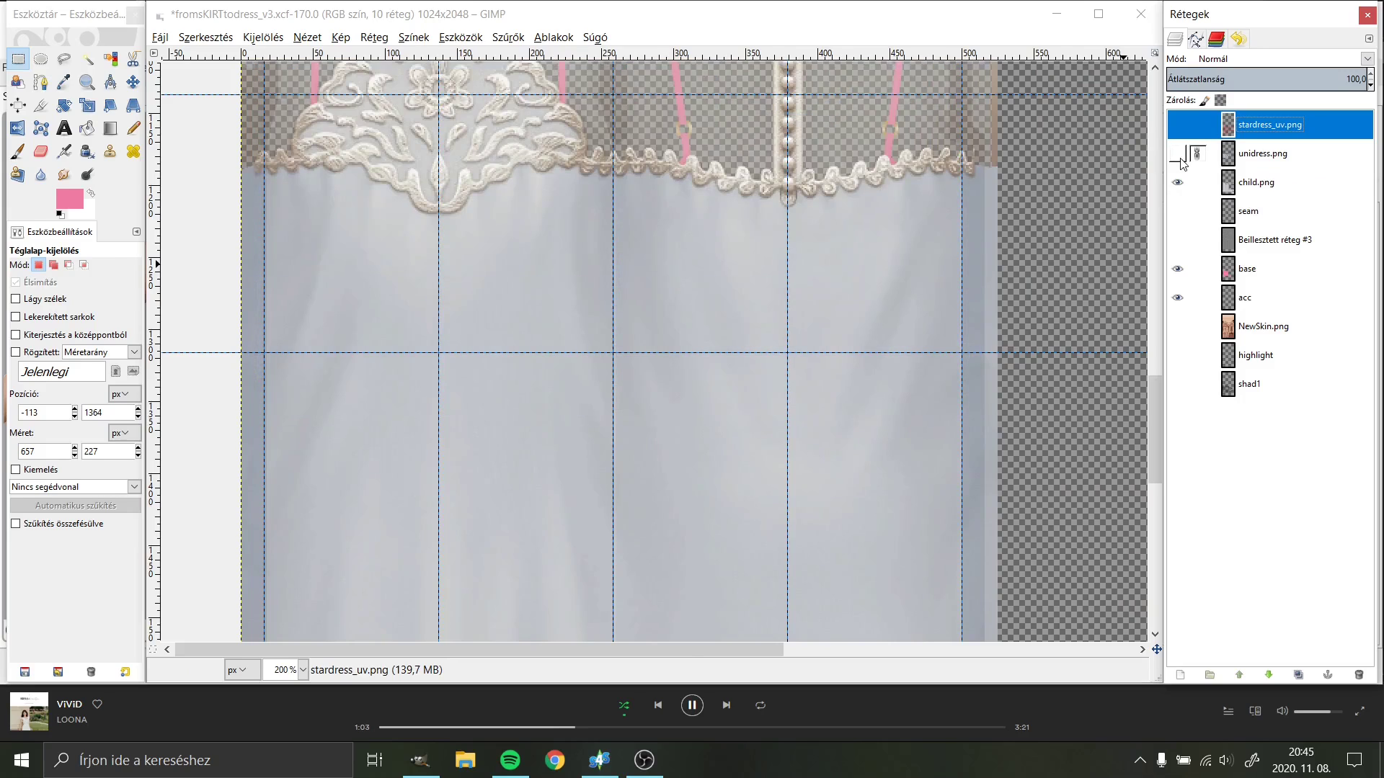
{"action": "left_click", "coordinate": [1177, 159]}
{"action": "left_click", "coordinate": [1268, 164]}
{"action": "left_click", "coordinate": [1177, 155]}
{"action": "left_click", "coordinate": [1268, 185]}
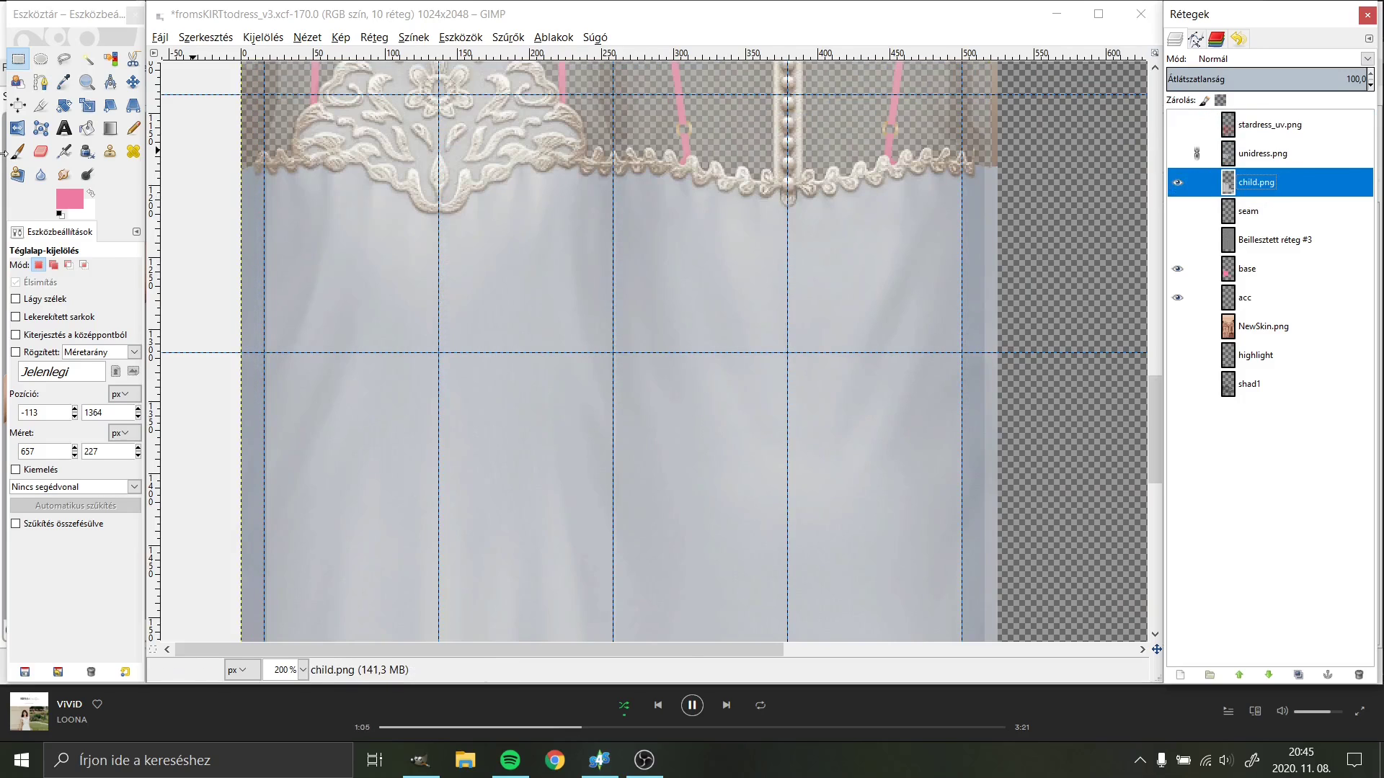
Step: Crop the child.png layer to a 514×886 bodice-and-skirt area up to the lace top
{"action": "left_click", "coordinate": [40, 105]}
{"action": "scroll", "coordinate": [541, 288], "scroll_direction": "down", "scroll_amount": 10}
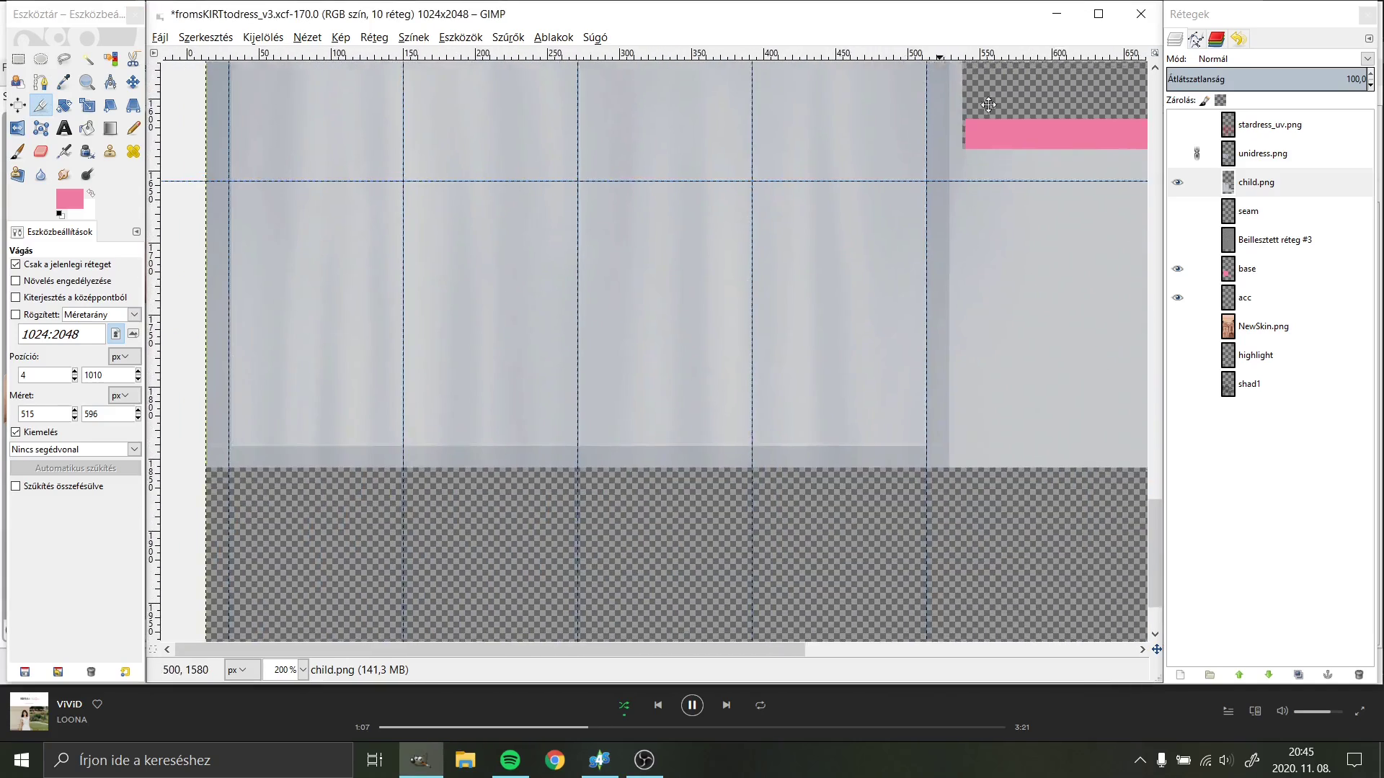
{"action": "scroll", "coordinate": [494, 182], "scroll_direction": "up", "scroll_amount": 5}
{"action": "scroll", "coordinate": [495, 182], "scroll_direction": "up", "scroll_amount": 3}
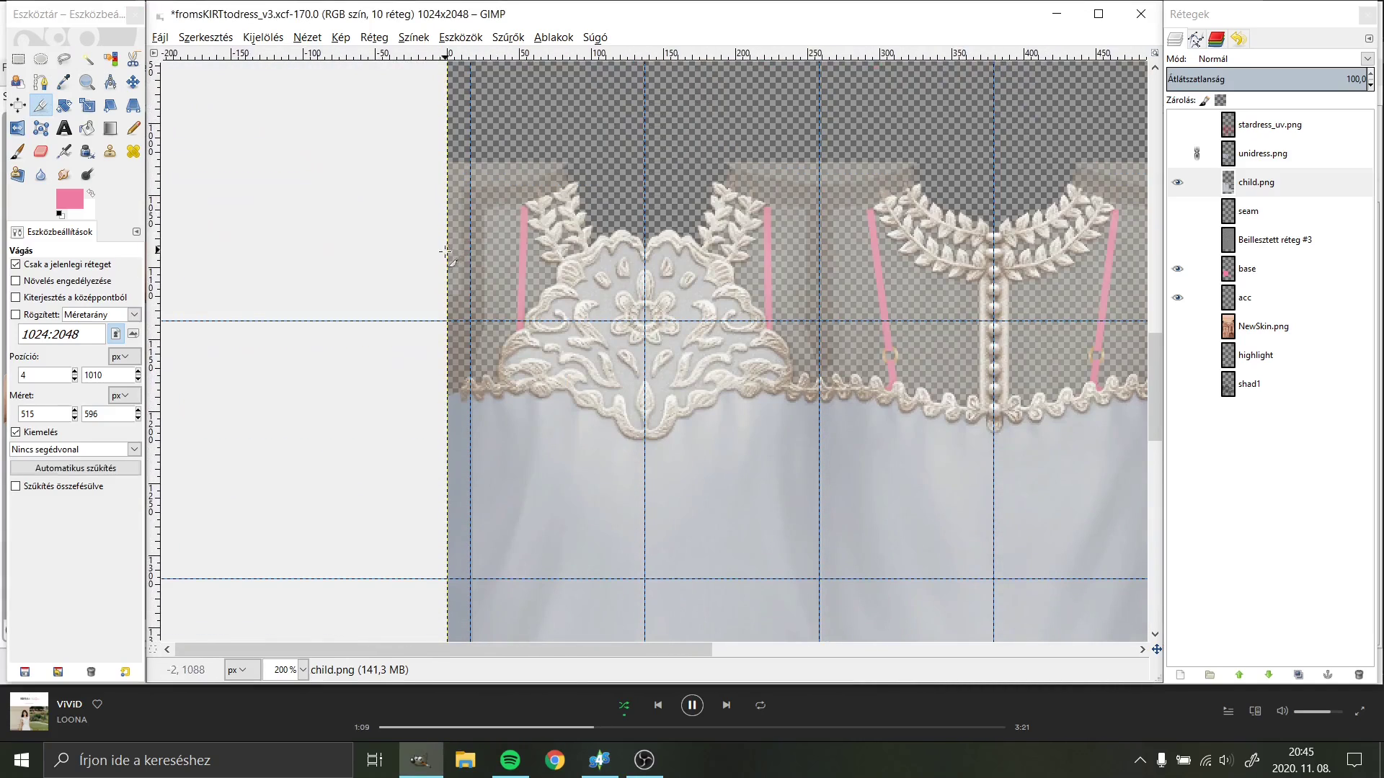
{"action": "mouse_move", "coordinate": [447, 252]}
{"action": "left_mouse_down"}
{"action": "mouse_move", "coordinate": [752, 569]}
{"action": "mouse_move", "coordinate": [733, 573]}
{"action": "left_mouse_up"}
{"action": "scroll", "coordinate": [710, 515], "scroll_direction": "up", "scroll_amount": 10}
{"action": "left_click_drag", "start_coordinate": [617, 279], "coordinate": [598, 171]}
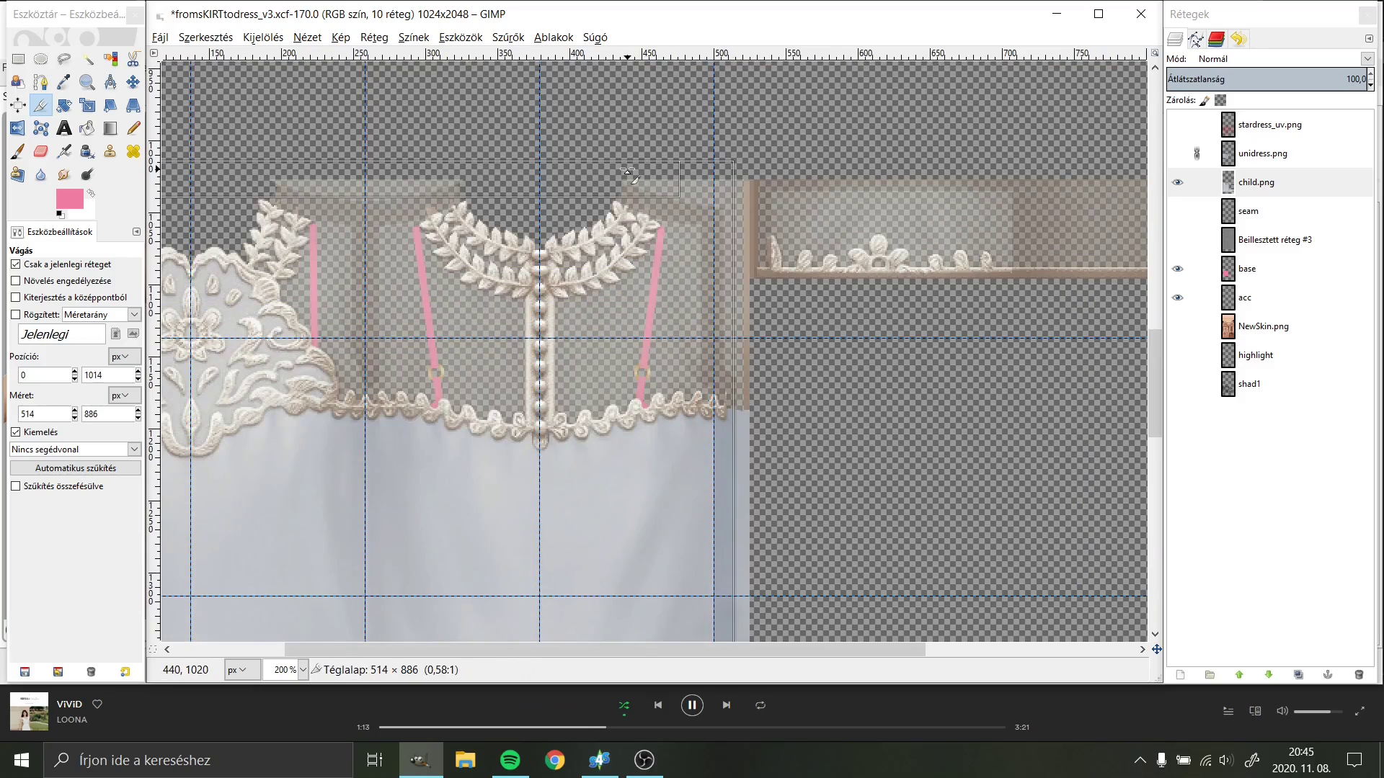
{"action": "left_click", "coordinate": [559, 290]}
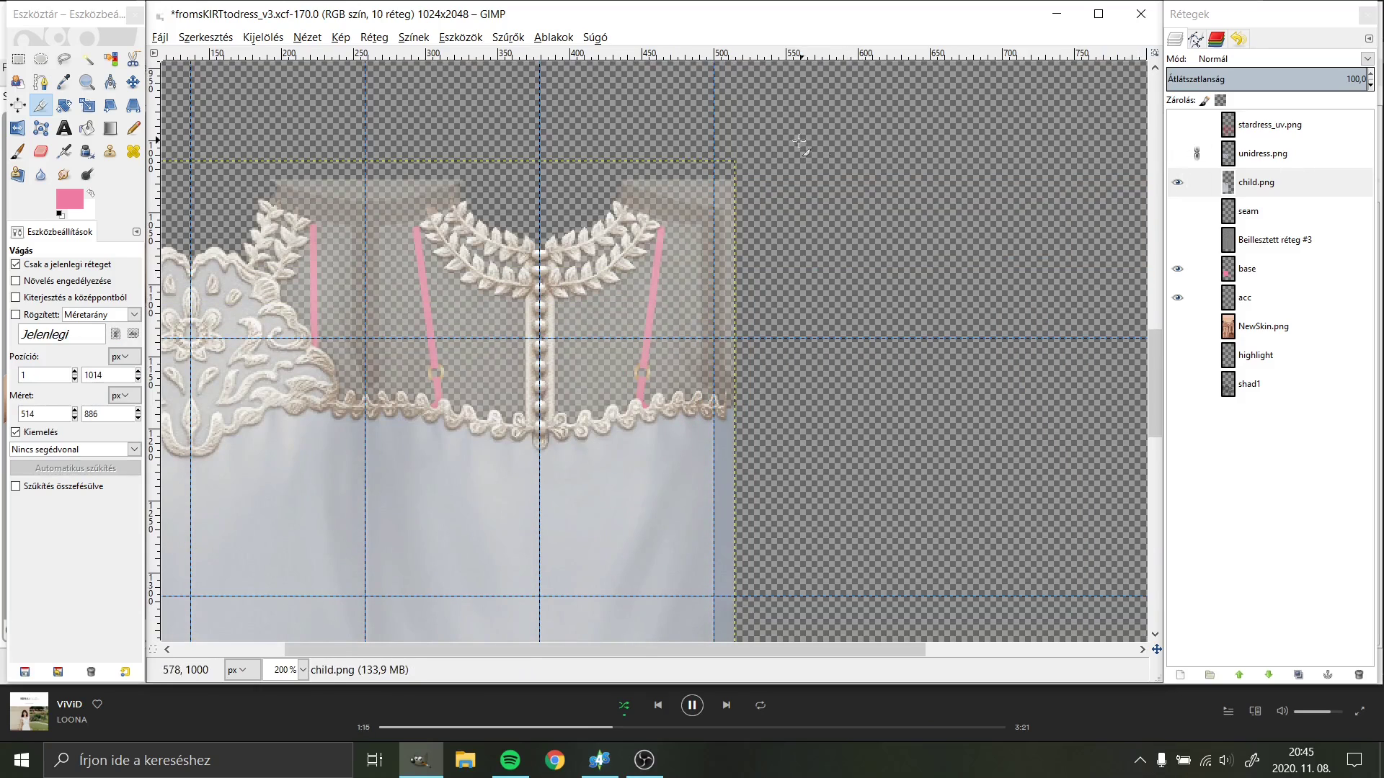
{"action": "scroll", "coordinate": [937, 129], "scroll_direction": "down", "scroll_amount": 5}
{"action": "scroll", "coordinate": [937, 129], "scroll_direction": "left", "scroll_amount": 5}
{"action": "scroll", "coordinate": [1001, 220], "scroll_direction": "down", "scroll_amount": 3}
{"action": "scroll", "coordinate": [1000, 220], "scroll_direction": "right", "scroll_amount": 2}
Step: Desaturate both child.png and unidress.png to greyscale using Luminosity
{"action": "left_click", "coordinate": [413, 37]}
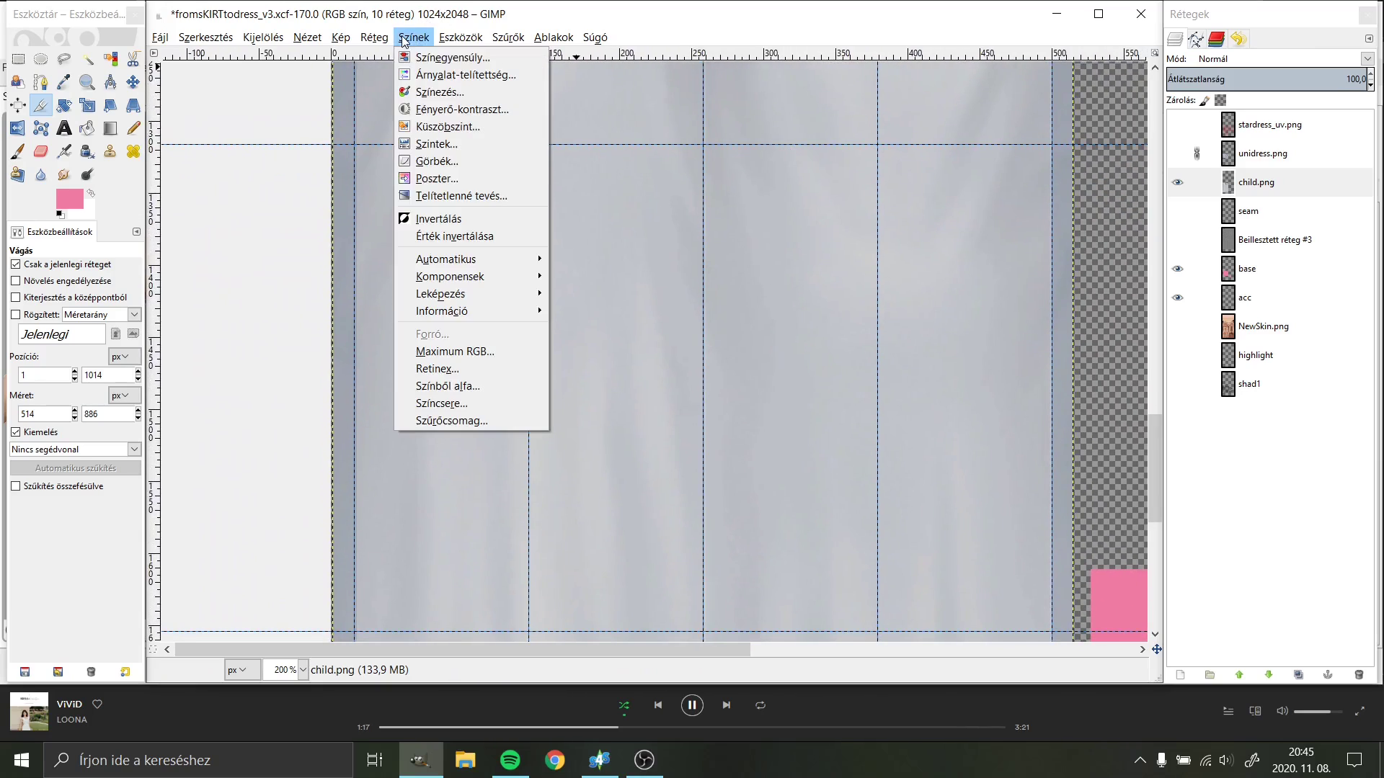
{"action": "left_click", "coordinate": [439, 179]}
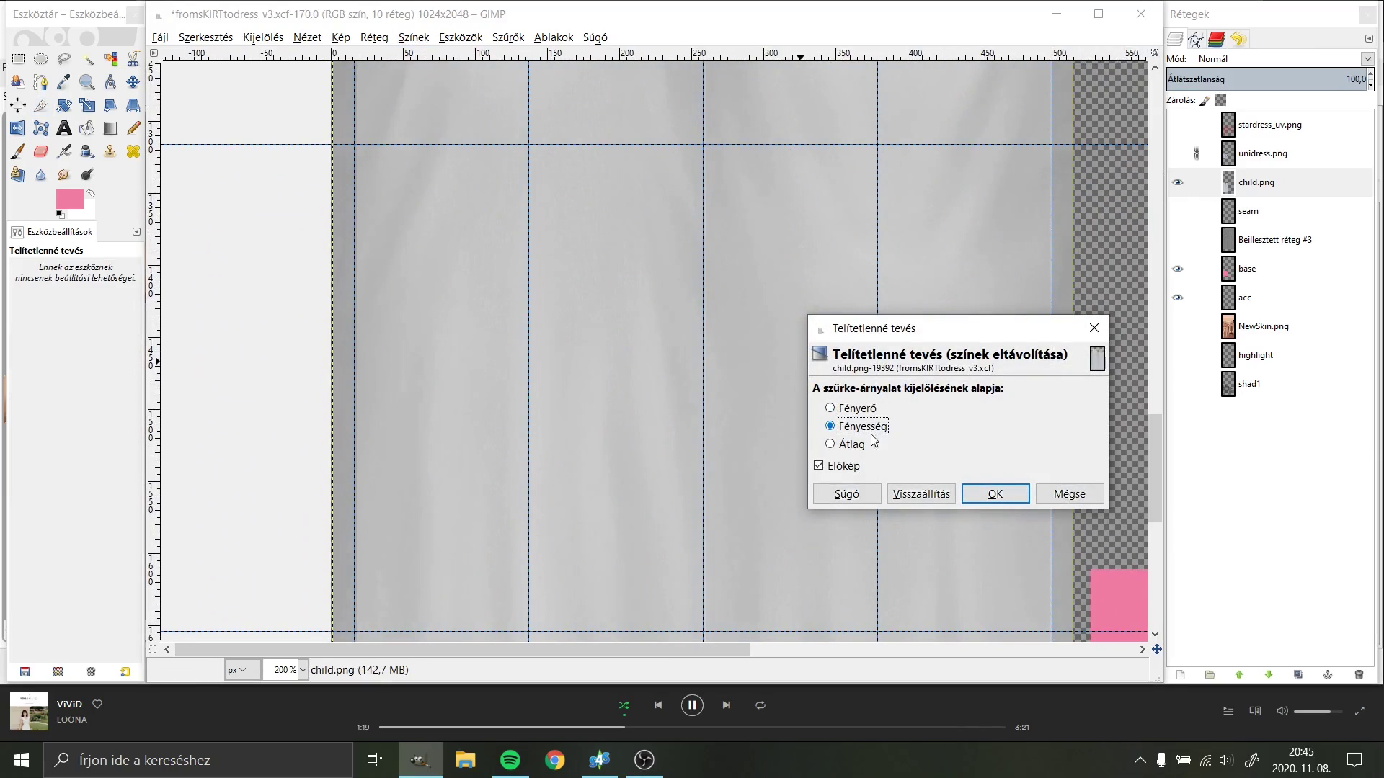
{"action": "left_click", "coordinate": [994, 494]}
{"action": "left_click", "coordinate": [1177, 153]}
{"action": "left_click", "coordinate": [1254, 154]}
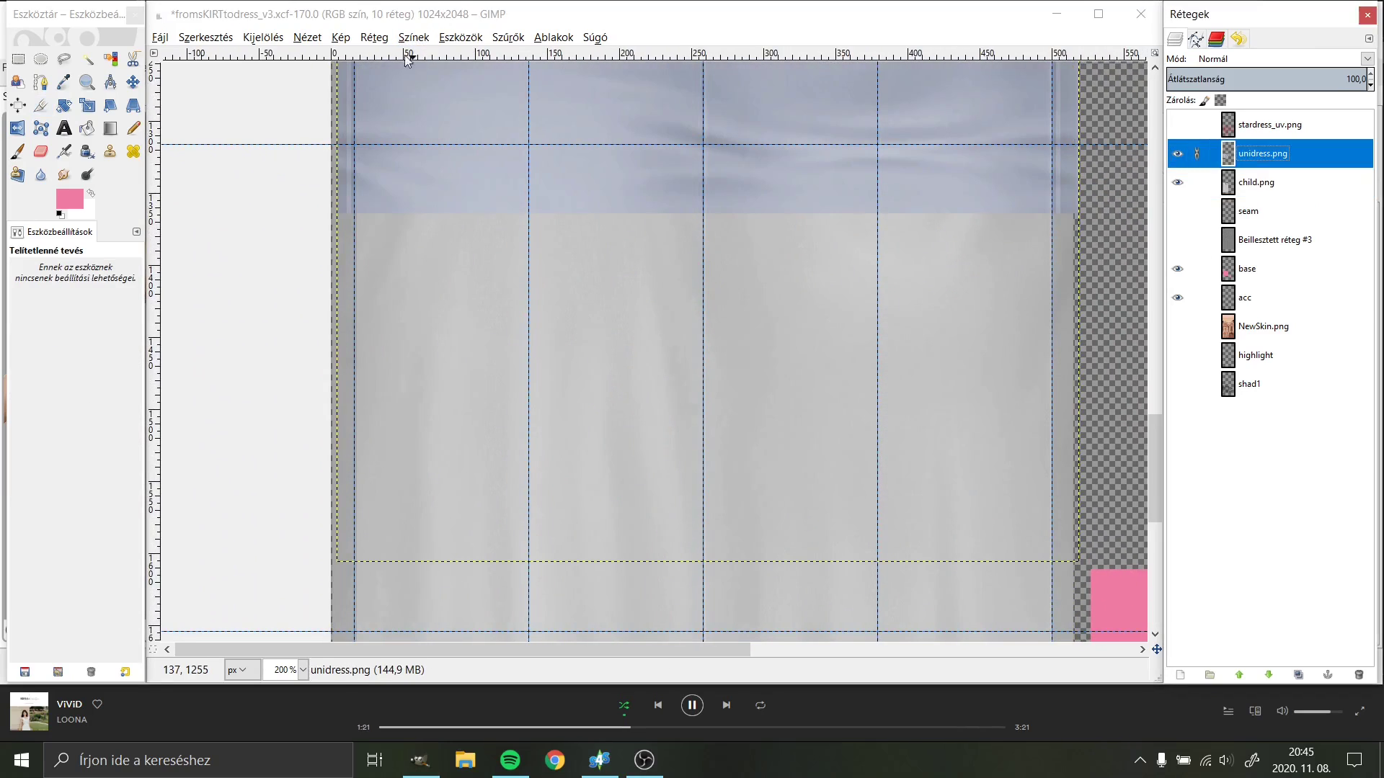
{"action": "left_click", "coordinate": [413, 37]}
{"action": "left_click", "coordinate": [440, 195]}
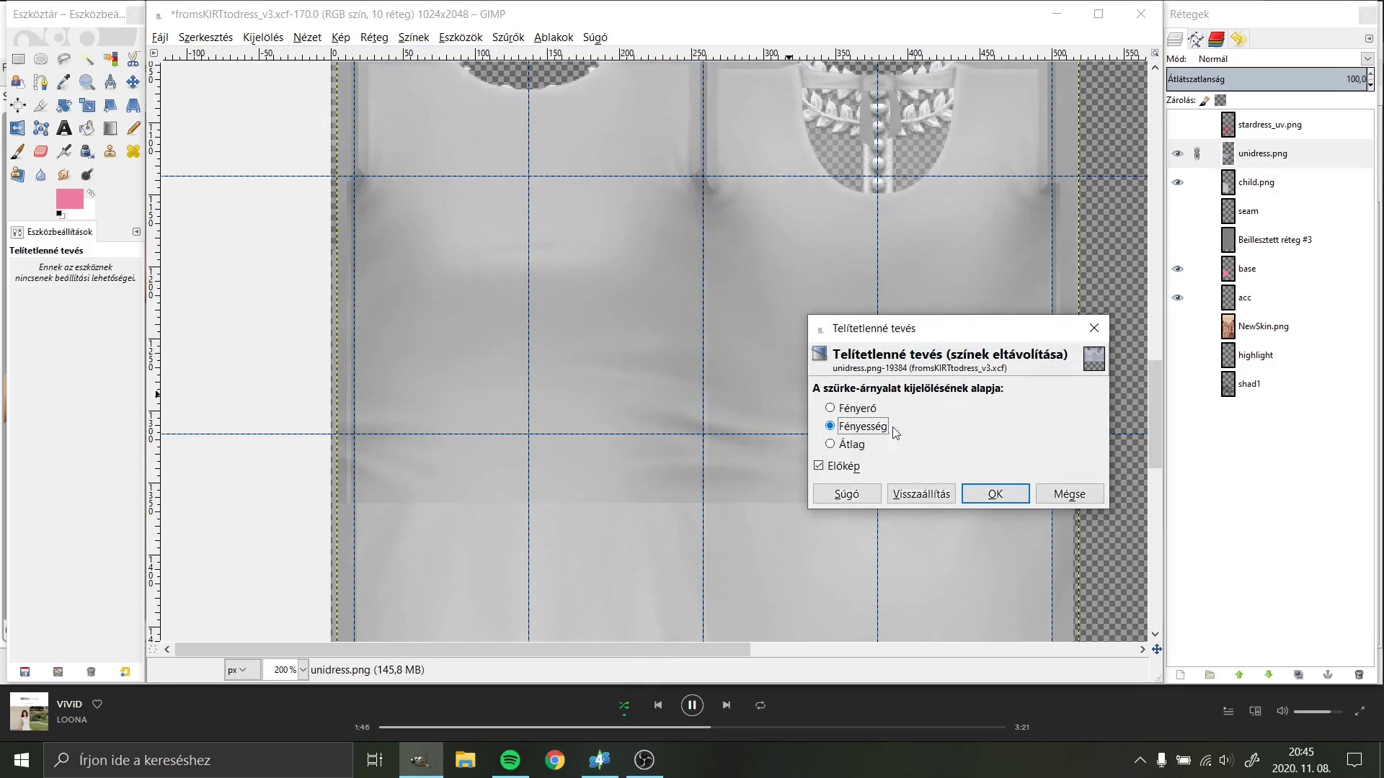
{"action": "left_click", "coordinate": [995, 495]}
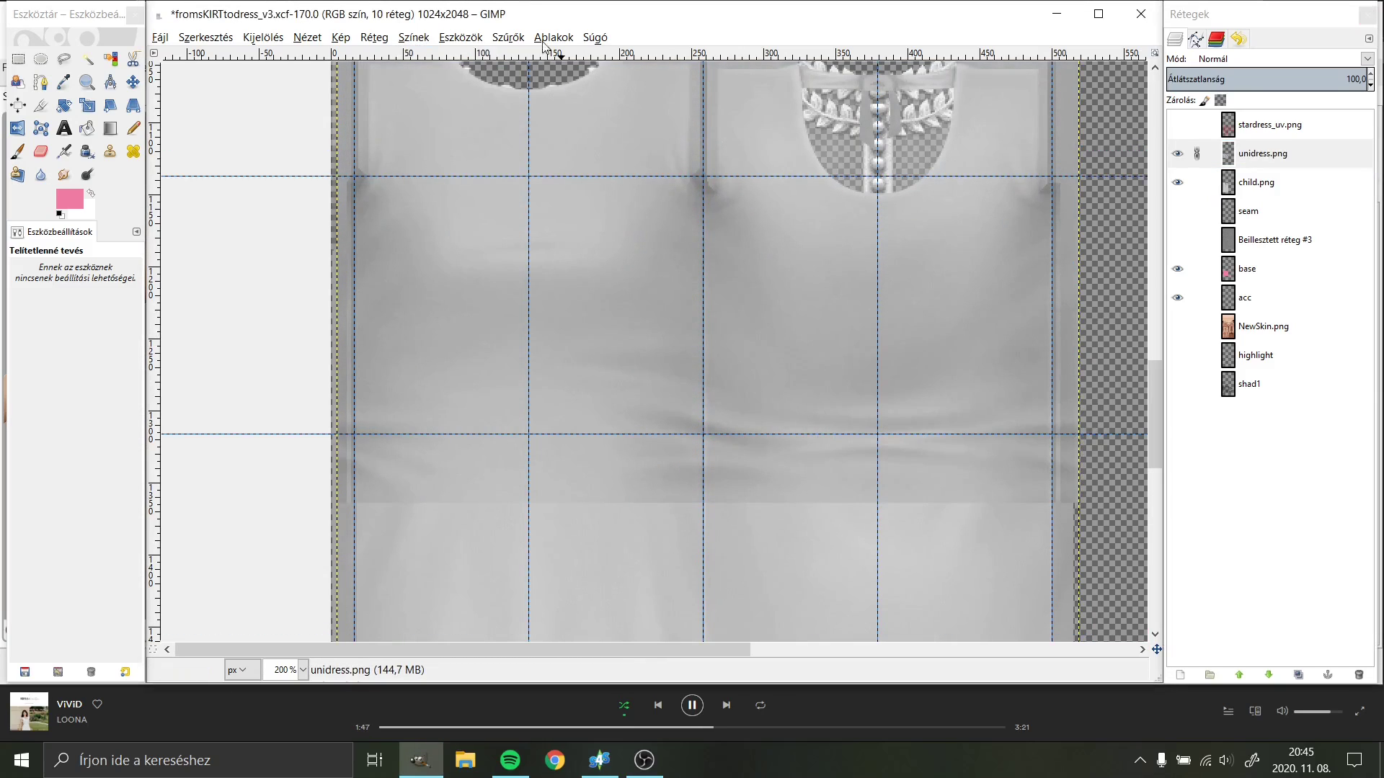
Step: Darken and raise the contrast of unidress.png with Brightness-Contrast
{"action": "left_click", "coordinate": [412, 37]}
{"action": "left_click", "coordinate": [462, 169]}
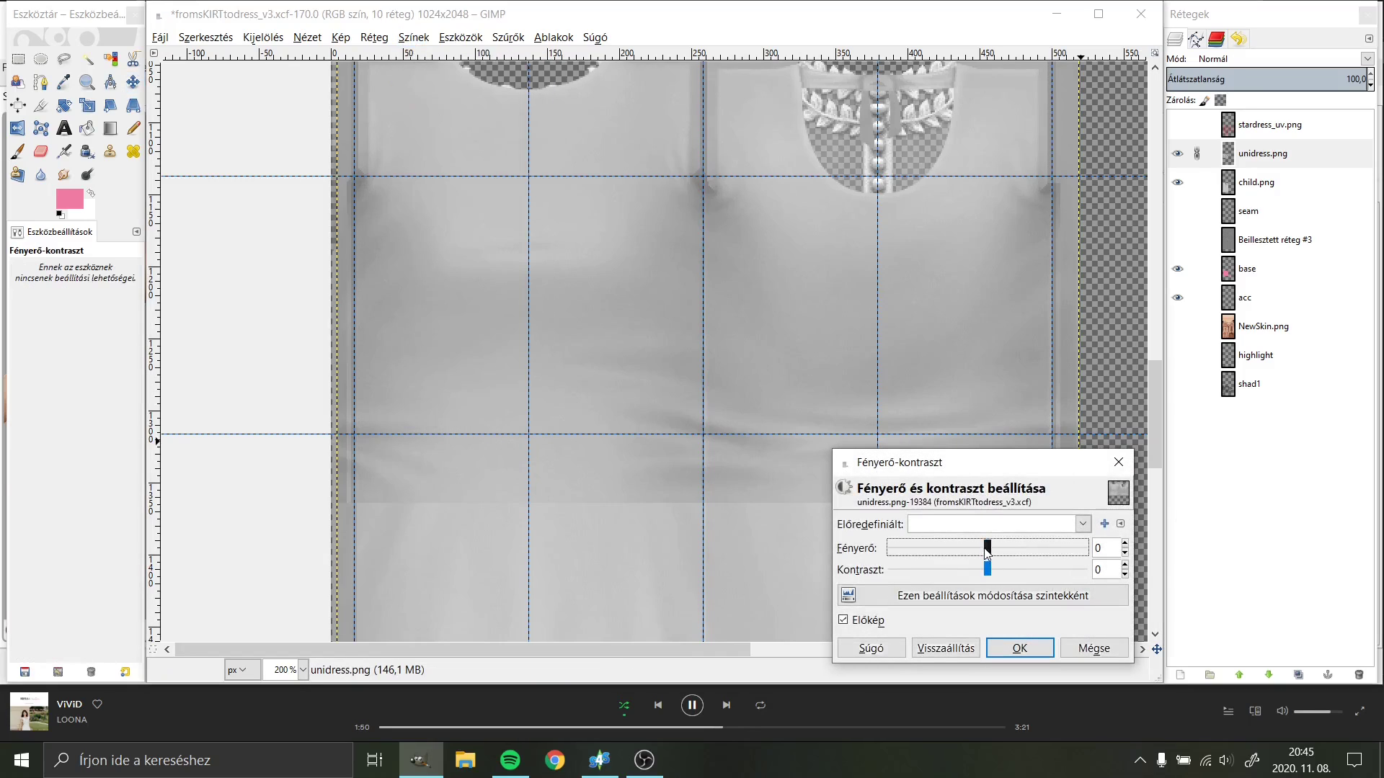
{"action": "mouse_move", "coordinate": [987, 548]}
{"action": "left_mouse_down"}
{"action": "mouse_move", "coordinate": [955, 549]}
{"action": "mouse_move", "coordinate": [1039, 573]}
{"action": "left_mouse_up"}
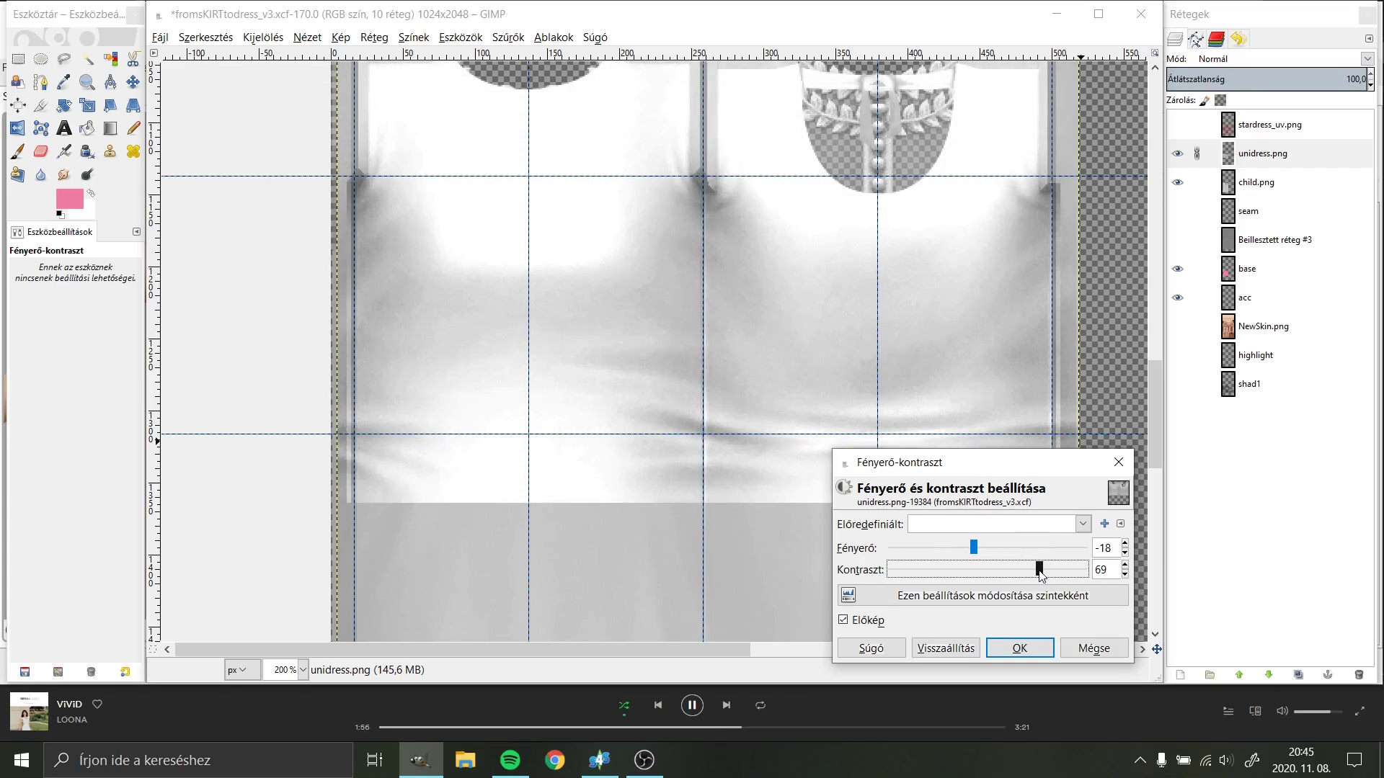
{"action": "left_click", "coordinate": [1020, 648]}
Step: Apply Brightness-Contrast to child.png at brightness -47 and contrast 83
{"action": "left_click", "coordinate": [1256, 181]}
{"action": "key", "text": "ctrl+shift+f"}
{"action": "left_click_drag", "start_coordinate": [989, 542], "coordinate": [957, 550]}
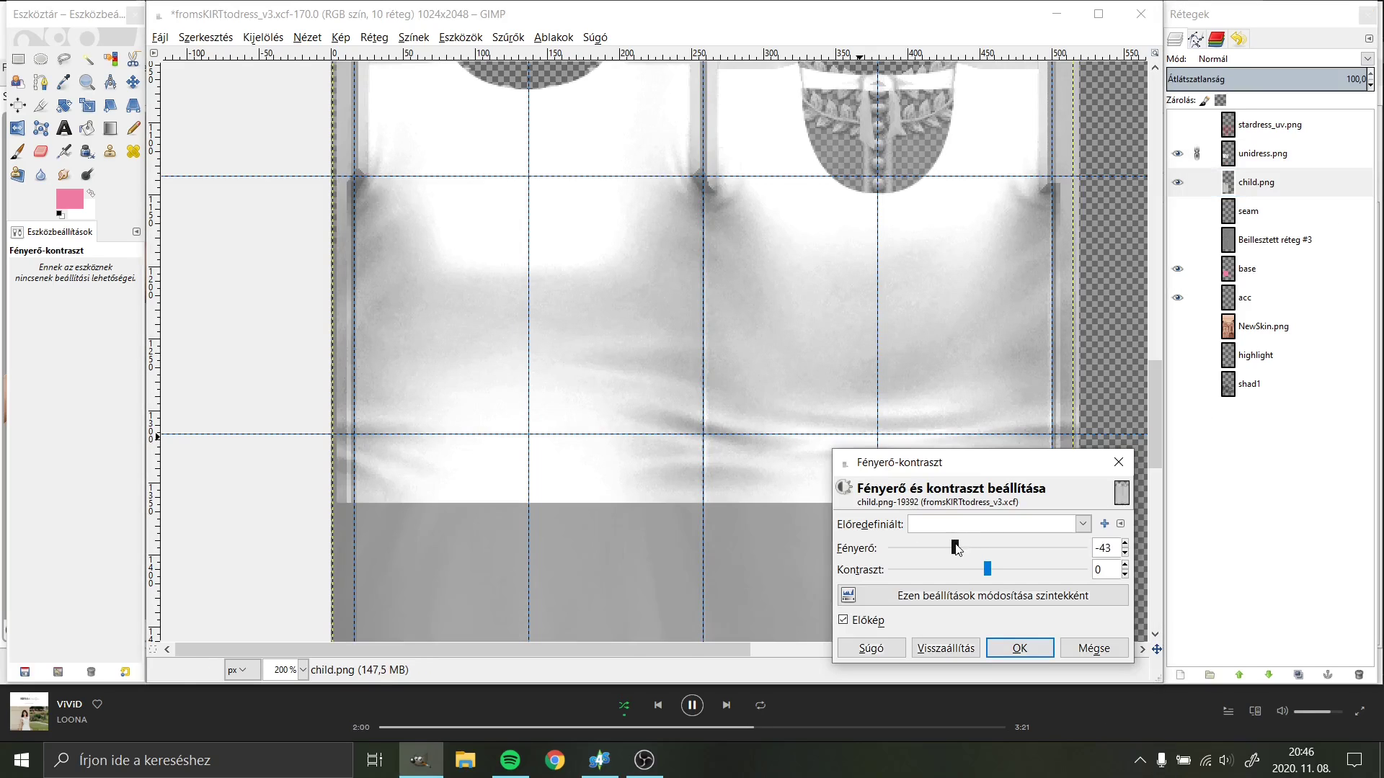
{"action": "left_click", "coordinate": [994, 522]}
{"action": "left_click", "coordinate": [995, 540]}
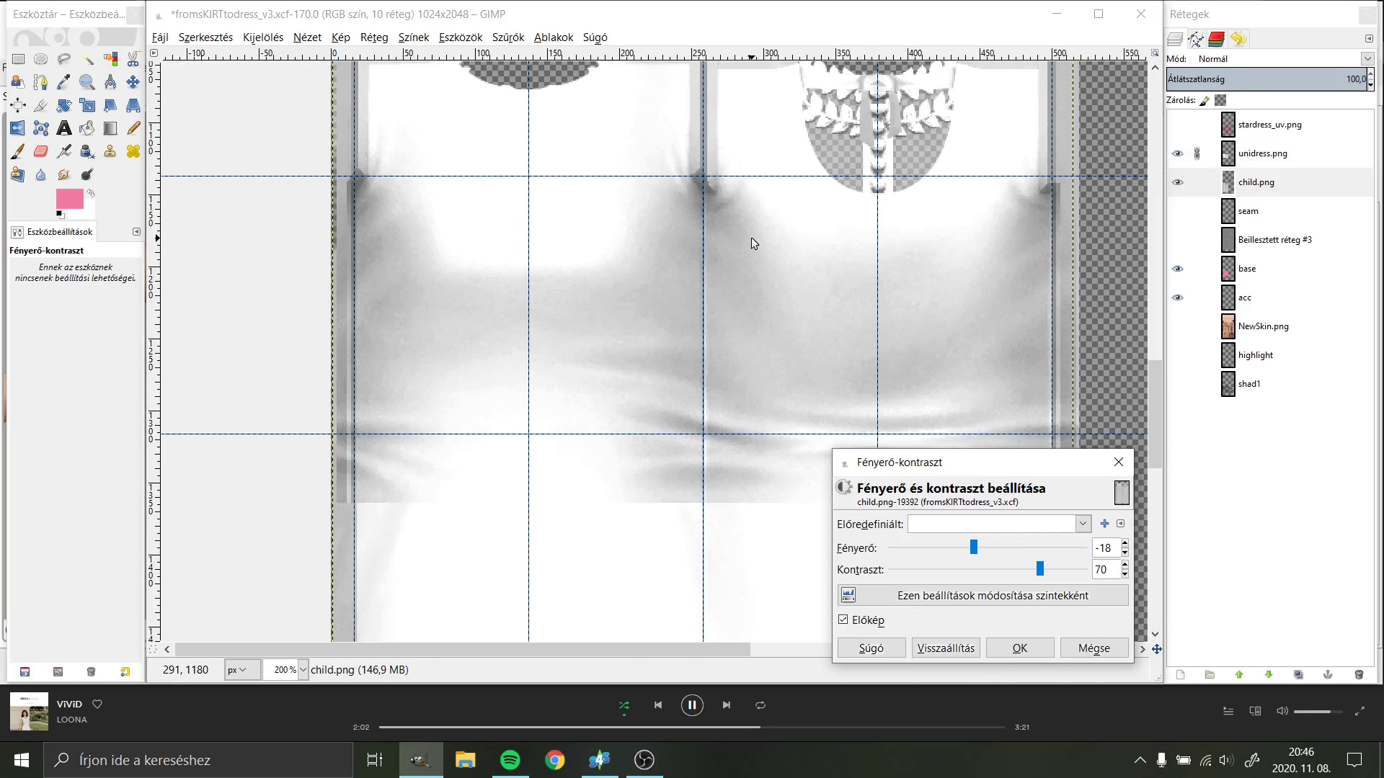
{"action": "scroll", "coordinate": [751, 236], "scroll_direction": "down", "scroll_amount": 4}
{"action": "left_click_drag", "start_coordinate": [1039, 571], "coordinate": [1030, 577]}
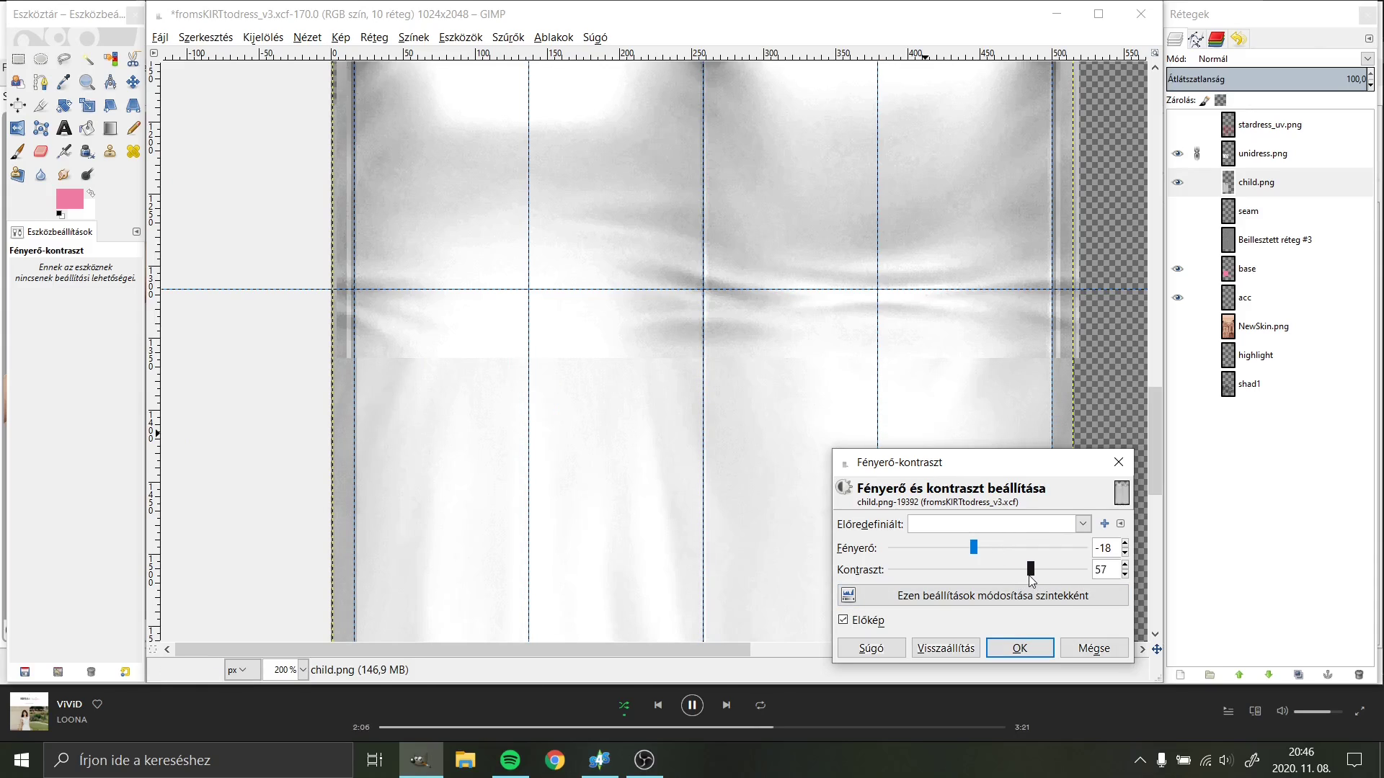
{"action": "mouse_move", "coordinate": [973, 548]}
{"action": "left_mouse_down"}
{"action": "mouse_move", "coordinate": [951, 561]}
{"action": "mouse_move", "coordinate": [1051, 570]}
{"action": "left_mouse_up"}
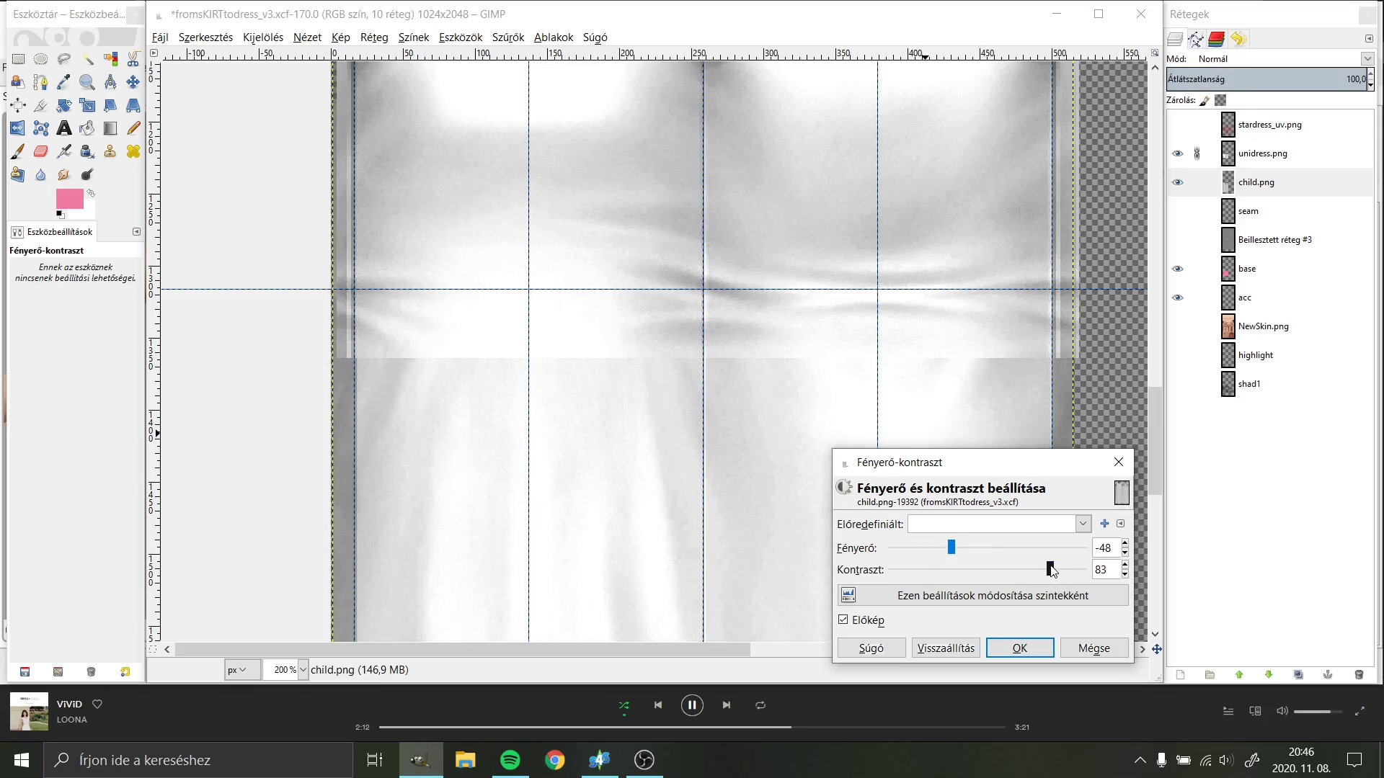
{"action": "left_click_drag", "start_coordinate": [954, 549], "coordinate": [955, 553]}
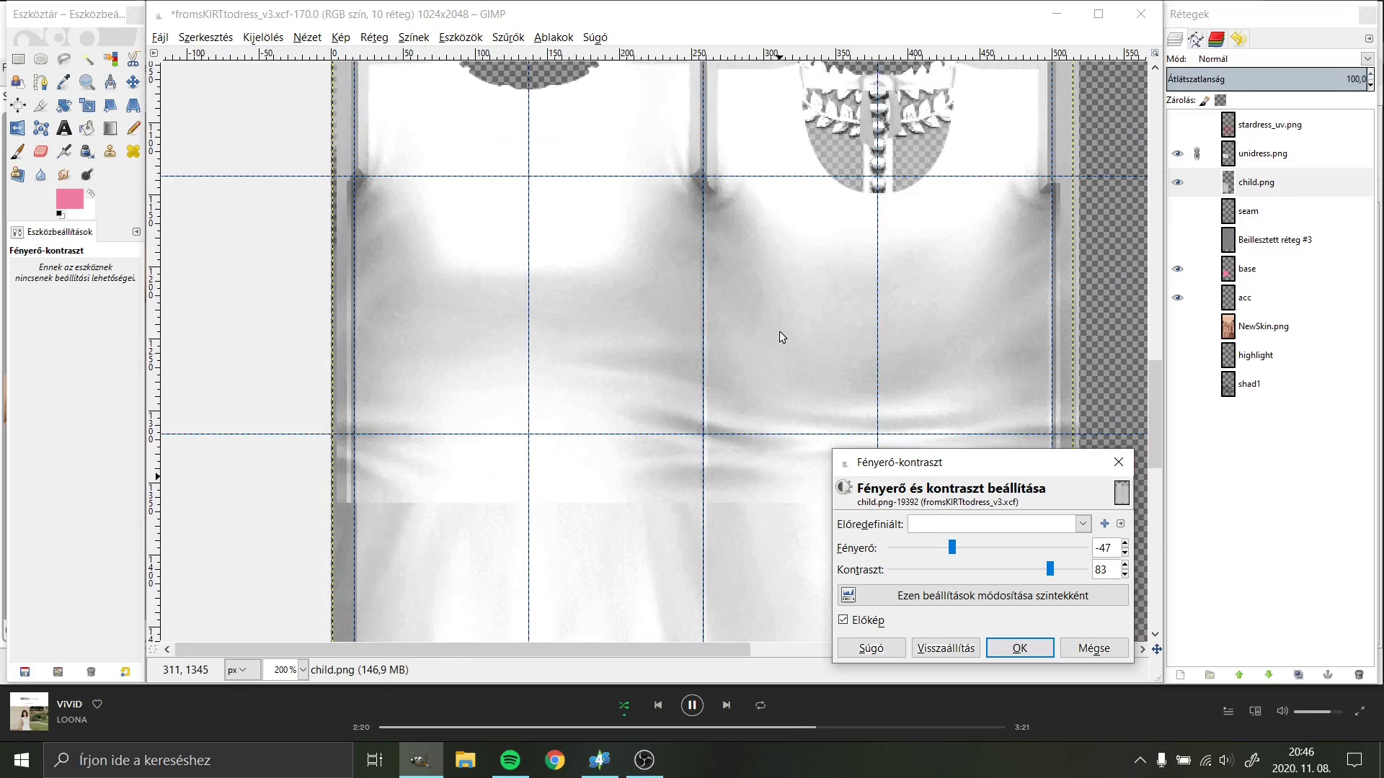
{"action": "left_click", "coordinate": [1017, 649]}
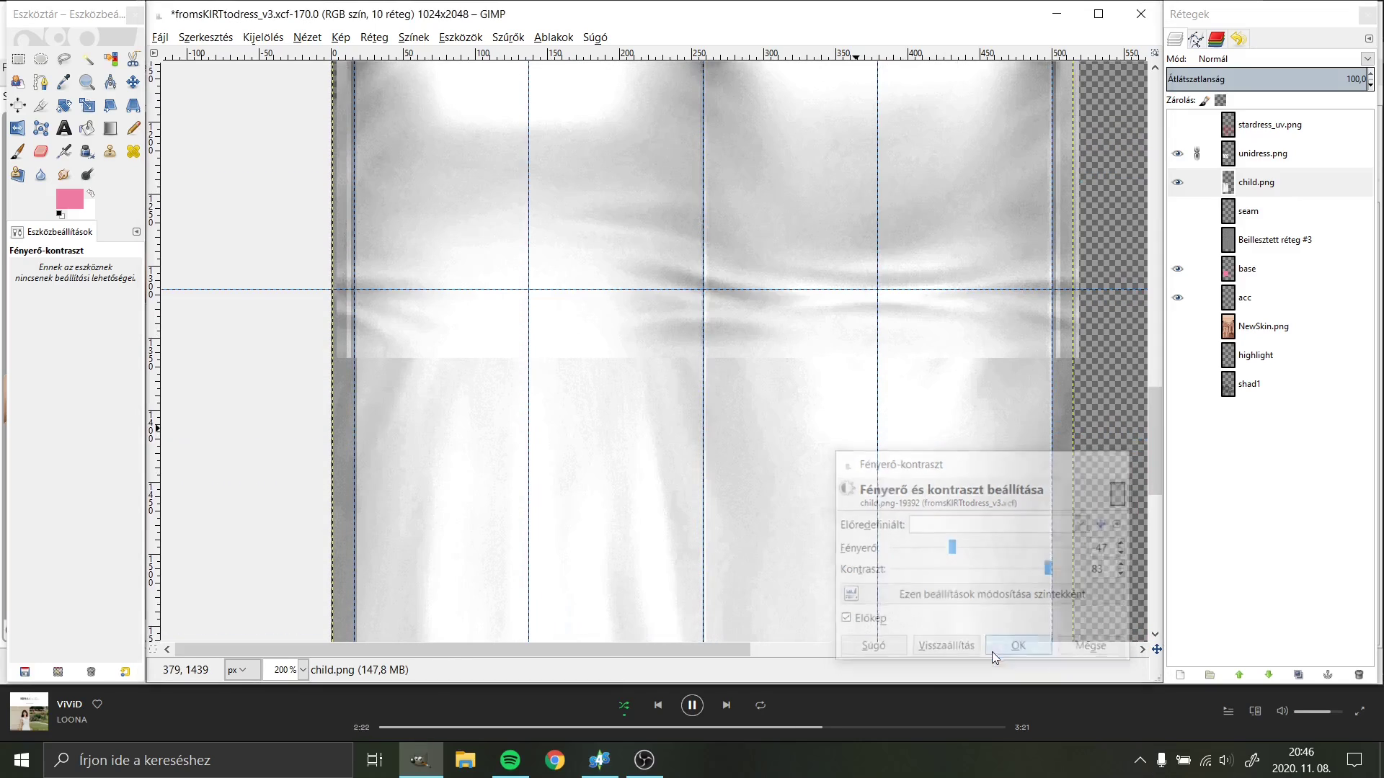
Step: Toggle unidress.png on and off repeatedly to compare the fold shading beneath
{"action": "left_click", "coordinate": [1177, 154]}
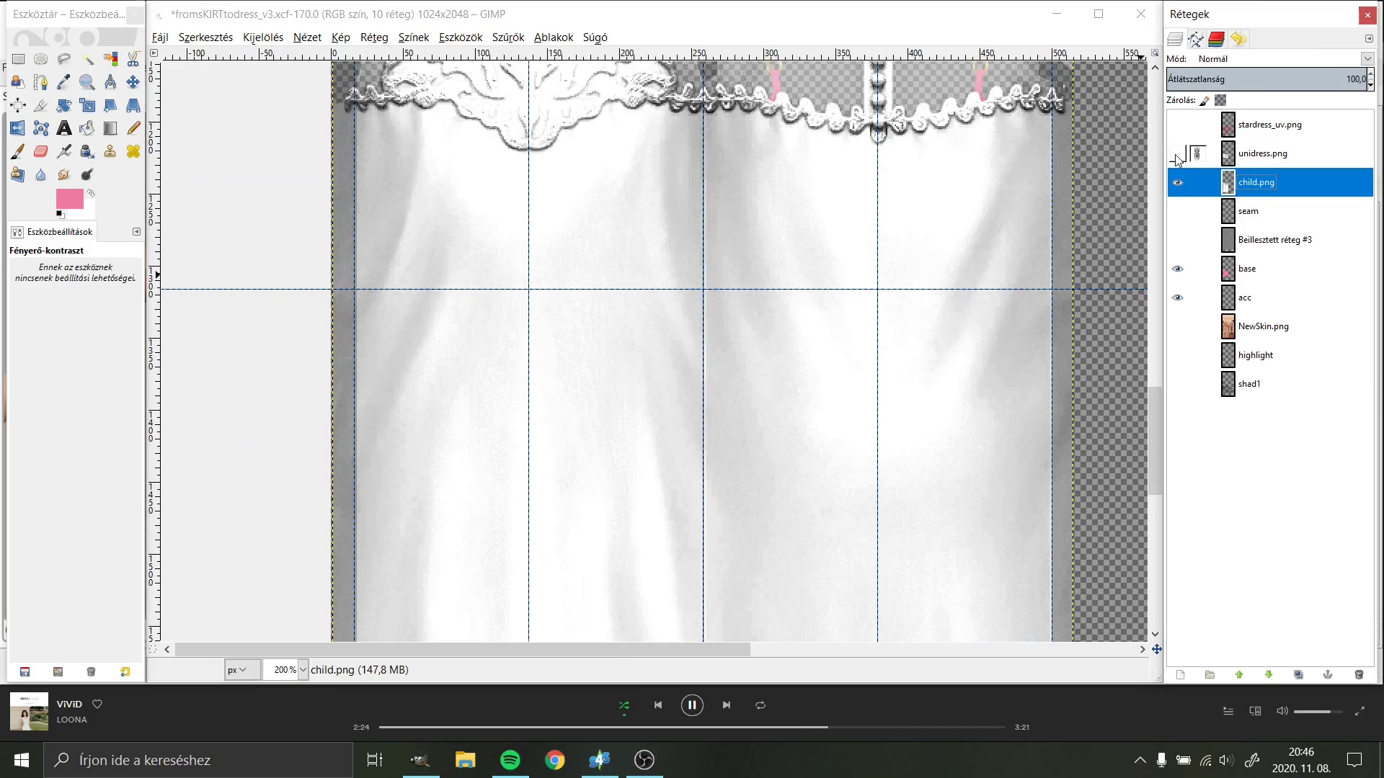
{"action": "left_click", "coordinate": [1178, 154]}
{"action": "left_click", "coordinate": [1177, 154]}
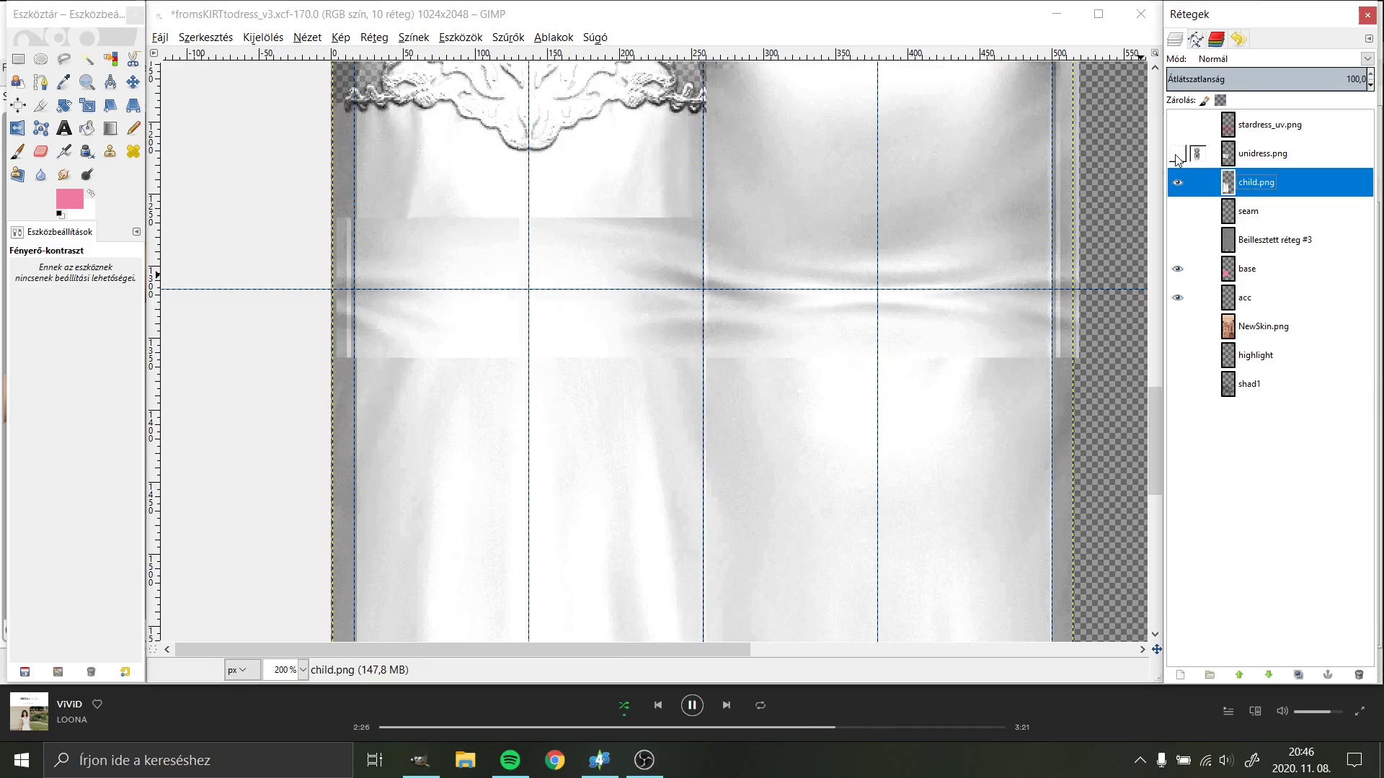
{"action": "left_click", "coordinate": [1178, 154]}
{"action": "left_click", "coordinate": [1178, 154]}
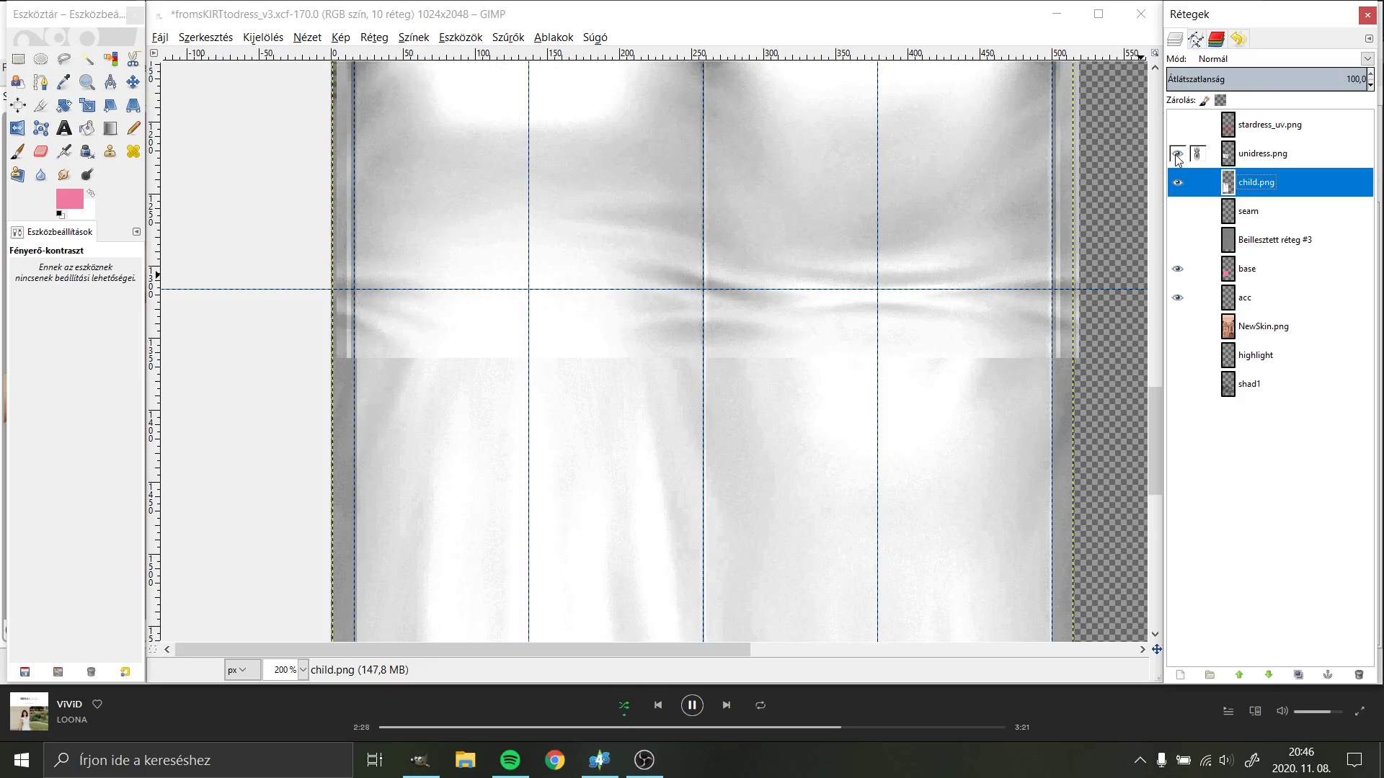
{"action": "left_click", "coordinate": [1178, 154]}
{"action": "left_click", "coordinate": [1178, 154]}
{"action": "left_click", "coordinate": [1177, 154]}
{"action": "left_click", "coordinate": [1178, 155]}
Step: Soften child.png with a 1.0 px Gaussian blur
{"action": "left_click", "coordinate": [508, 37]}
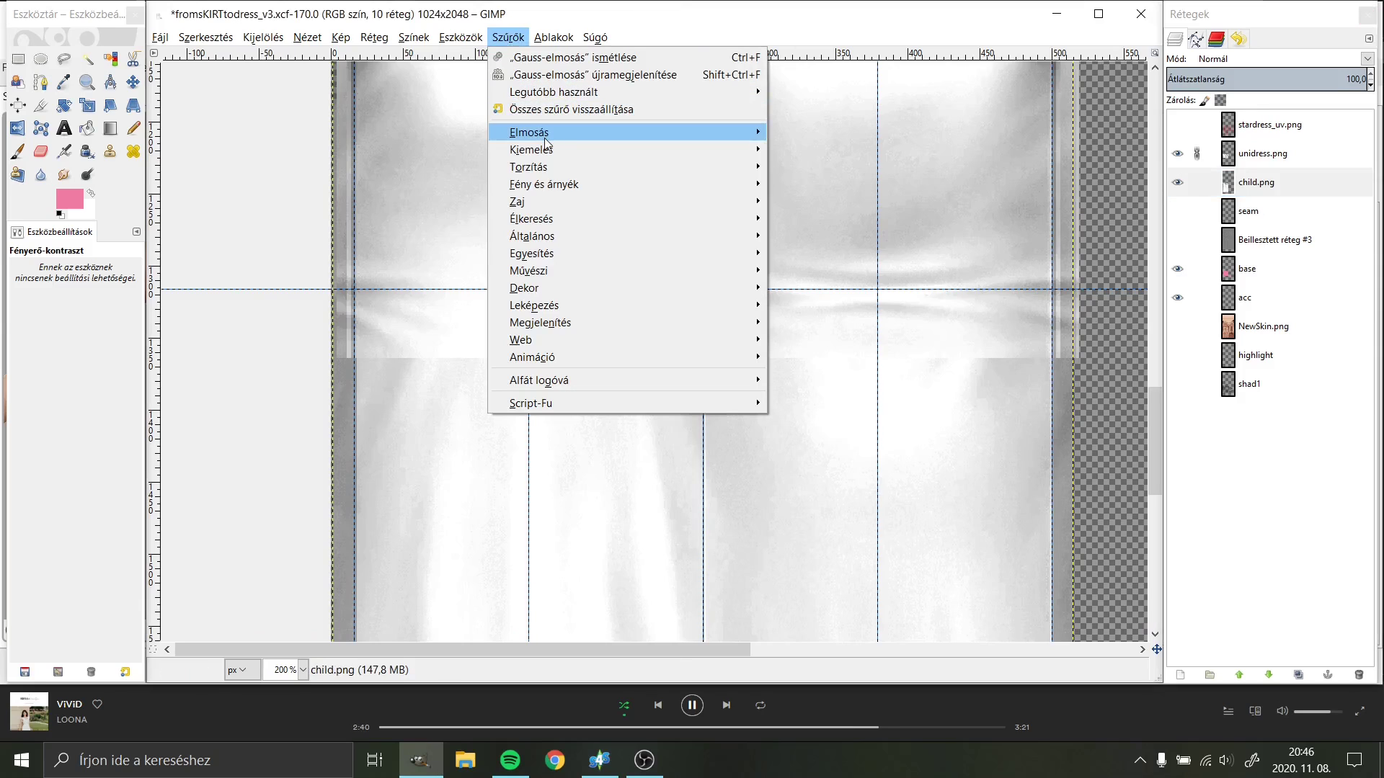
{"action": "key", "text": "Escape"}
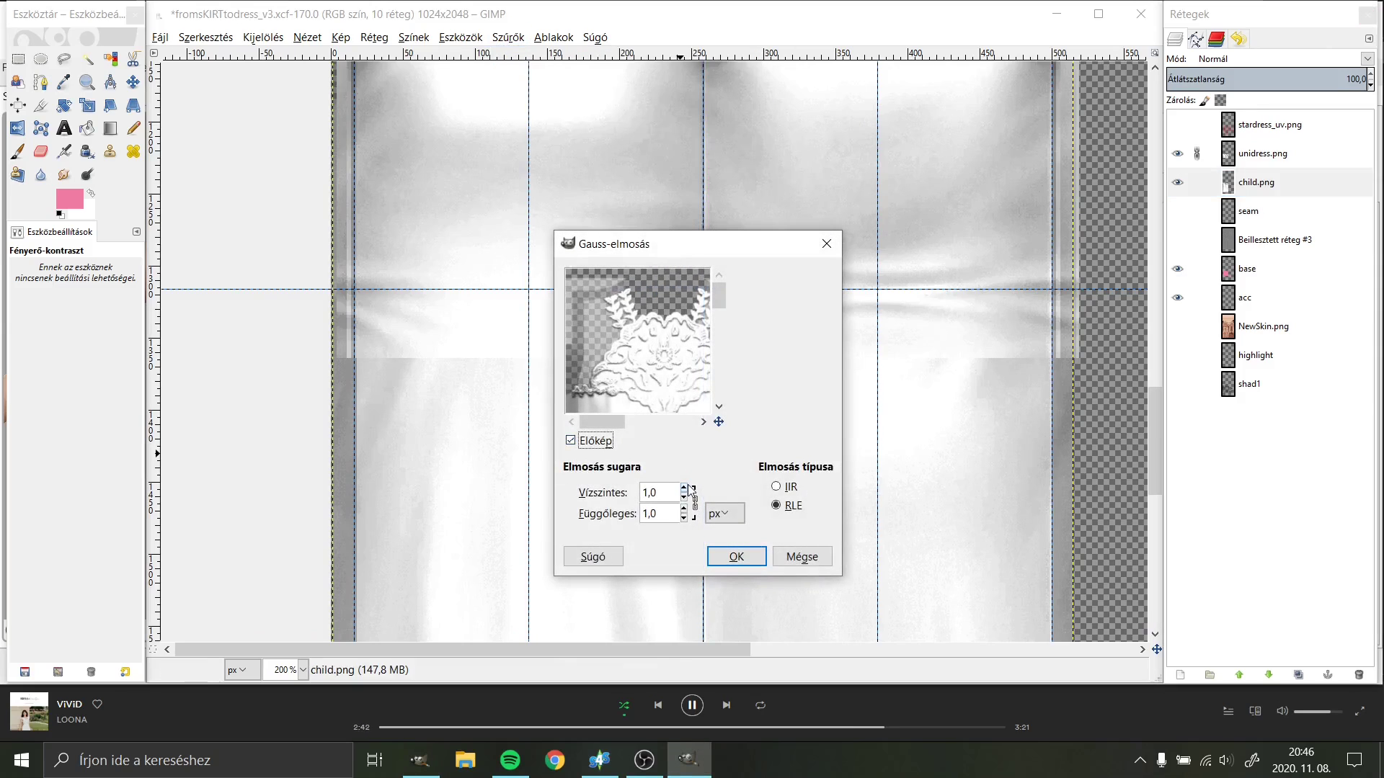
{"action": "key", "text": "Return"}
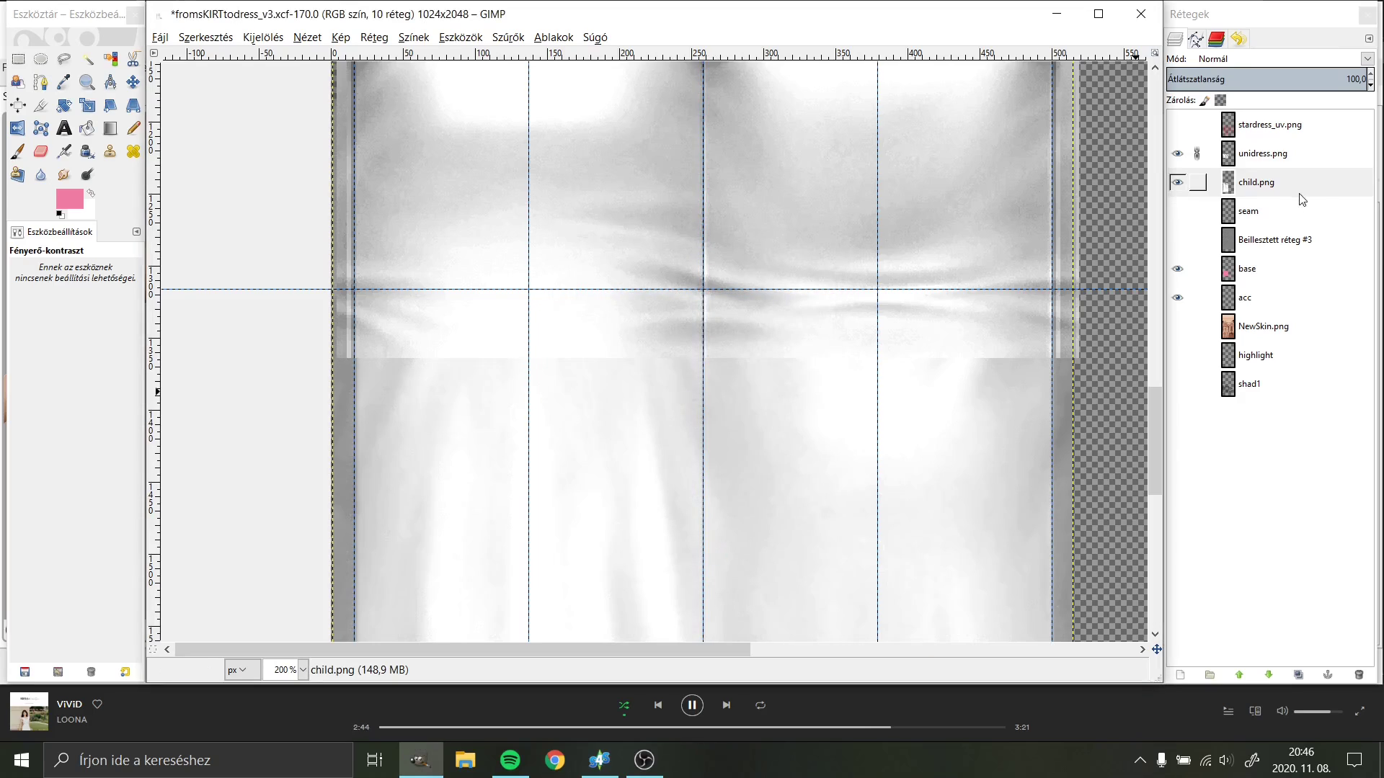
{"action": "left_click", "coordinate": [1272, 155]}
Step: Reapply the last filter to unidress.png and zoom the canvas to 400%
{"action": "left_click", "coordinate": [517, 38]}
{"action": "left_click", "coordinate": [517, 66]}
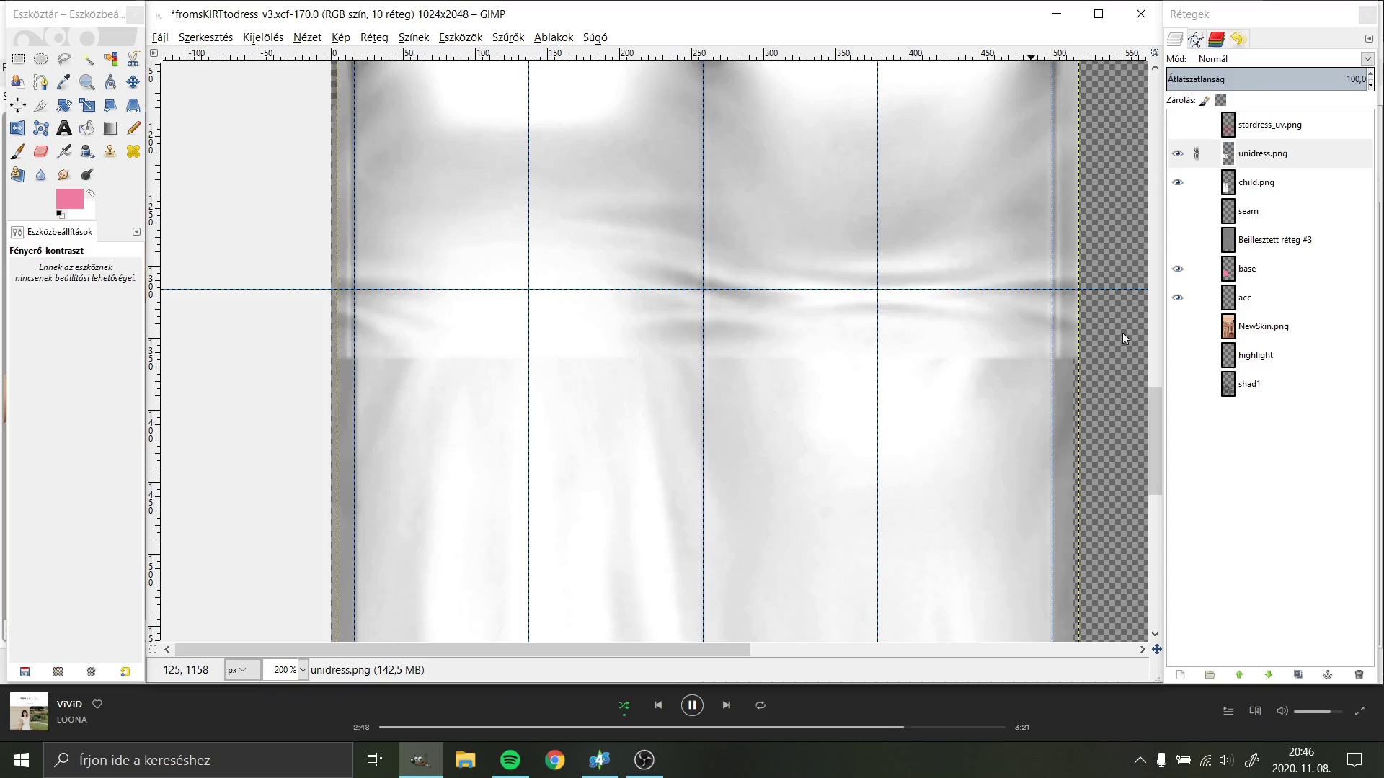
{"action": "left_click", "coordinate": [1265, 155]}
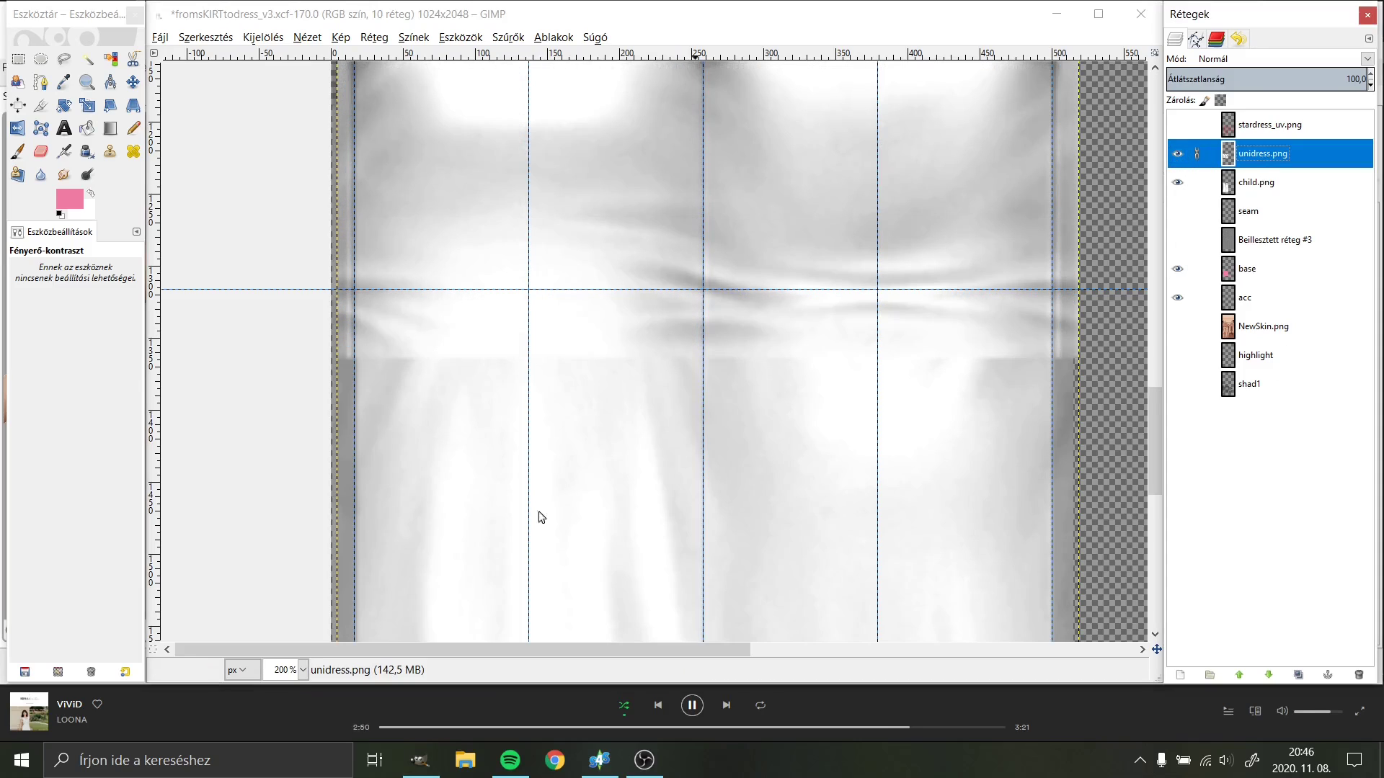
{"action": "left_click", "coordinate": [302, 670]}
{"action": "left_click", "coordinate": [287, 525]}
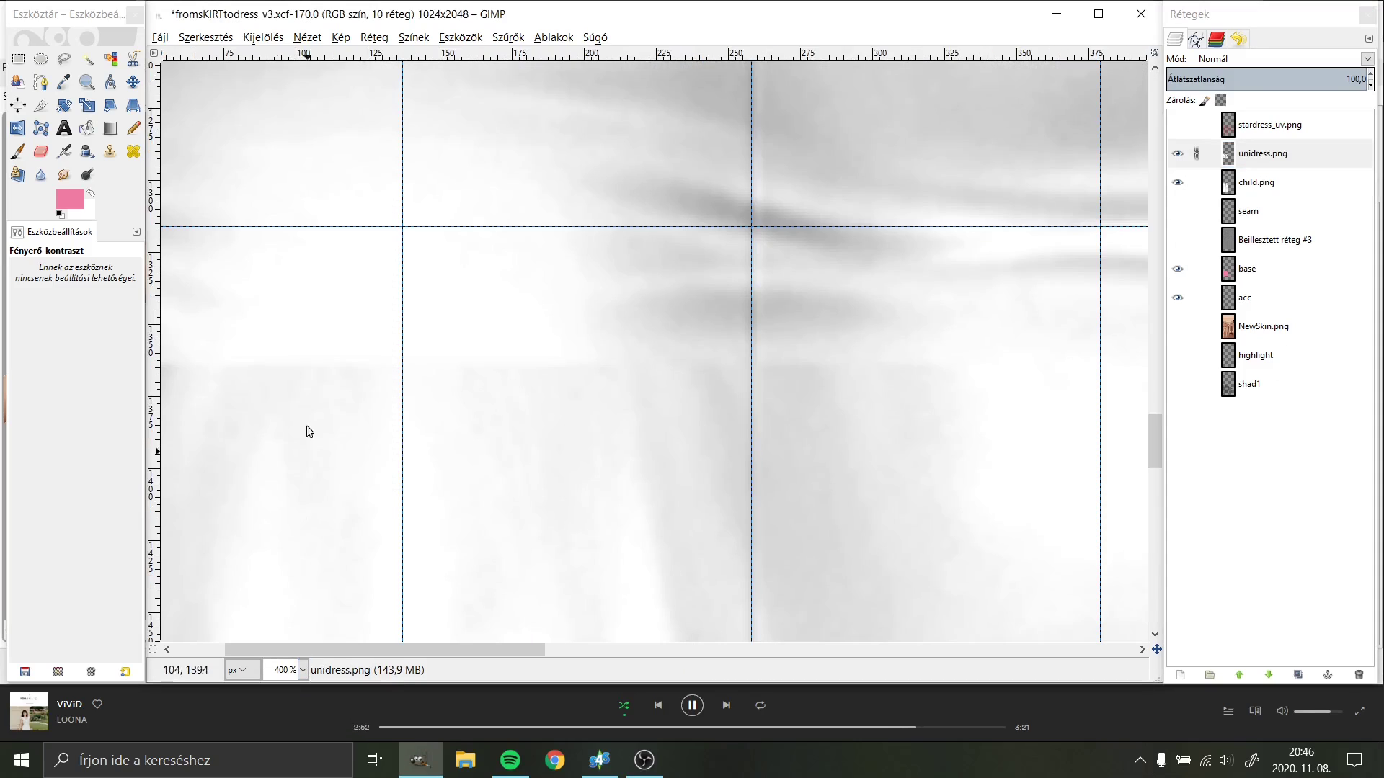
Step: Pick the Smudge tool for the unidress.png creases after briefly trying Paintbrush and Color Picker
{"action": "left_click", "coordinate": [67, 176]}
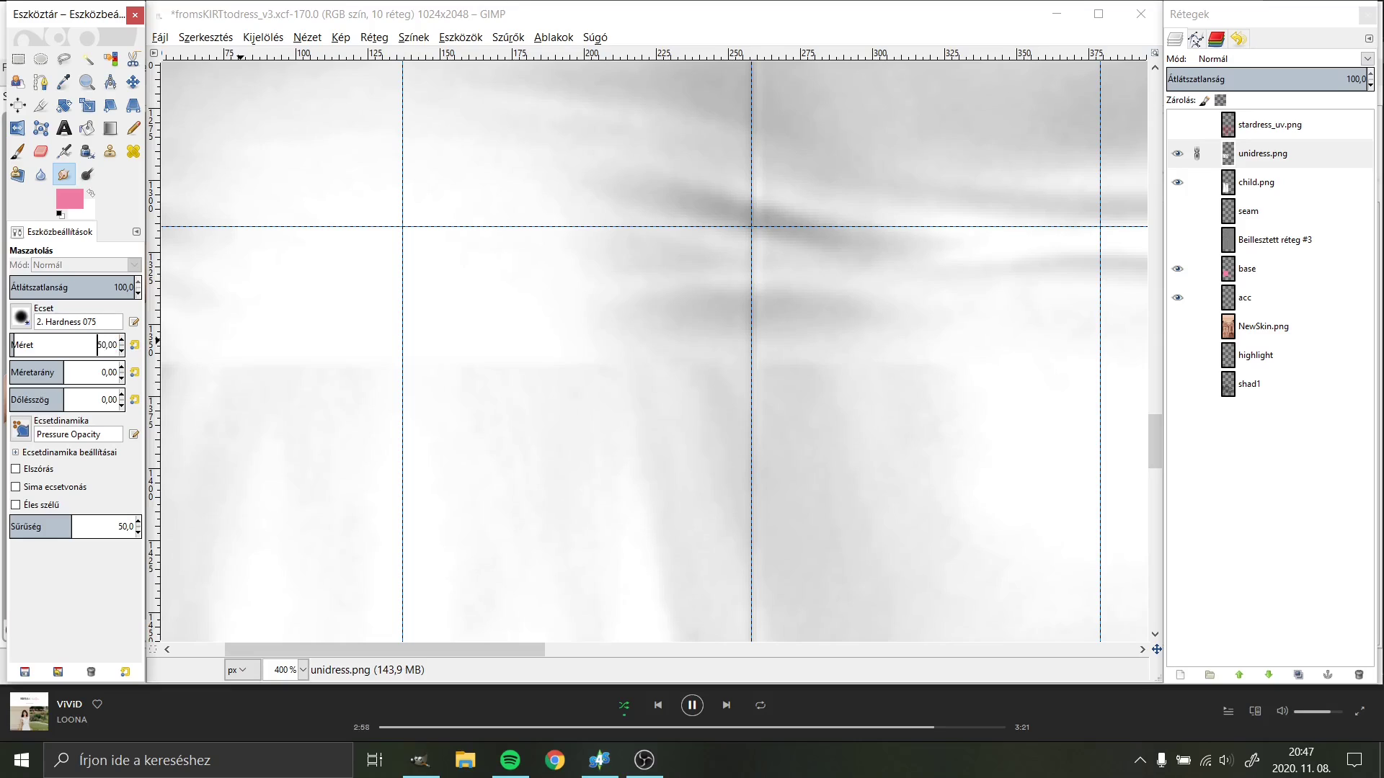
{"action": "scroll", "coordinate": [421, 297], "scroll_direction": "left", "scroll_amount": 3}
{"action": "scroll", "coordinate": [420, 297], "scroll_direction": "down", "scroll_amount": 1}
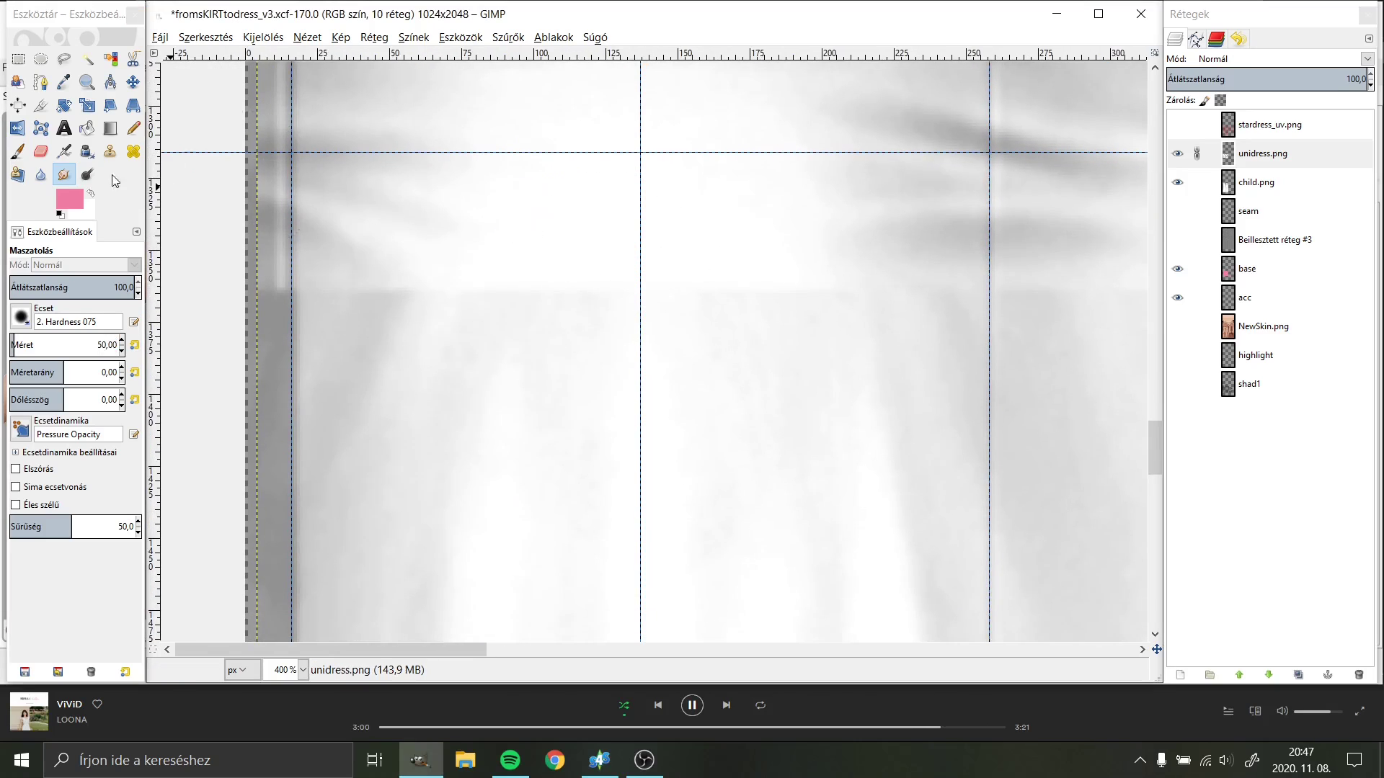
{"action": "key", "text": "p"}
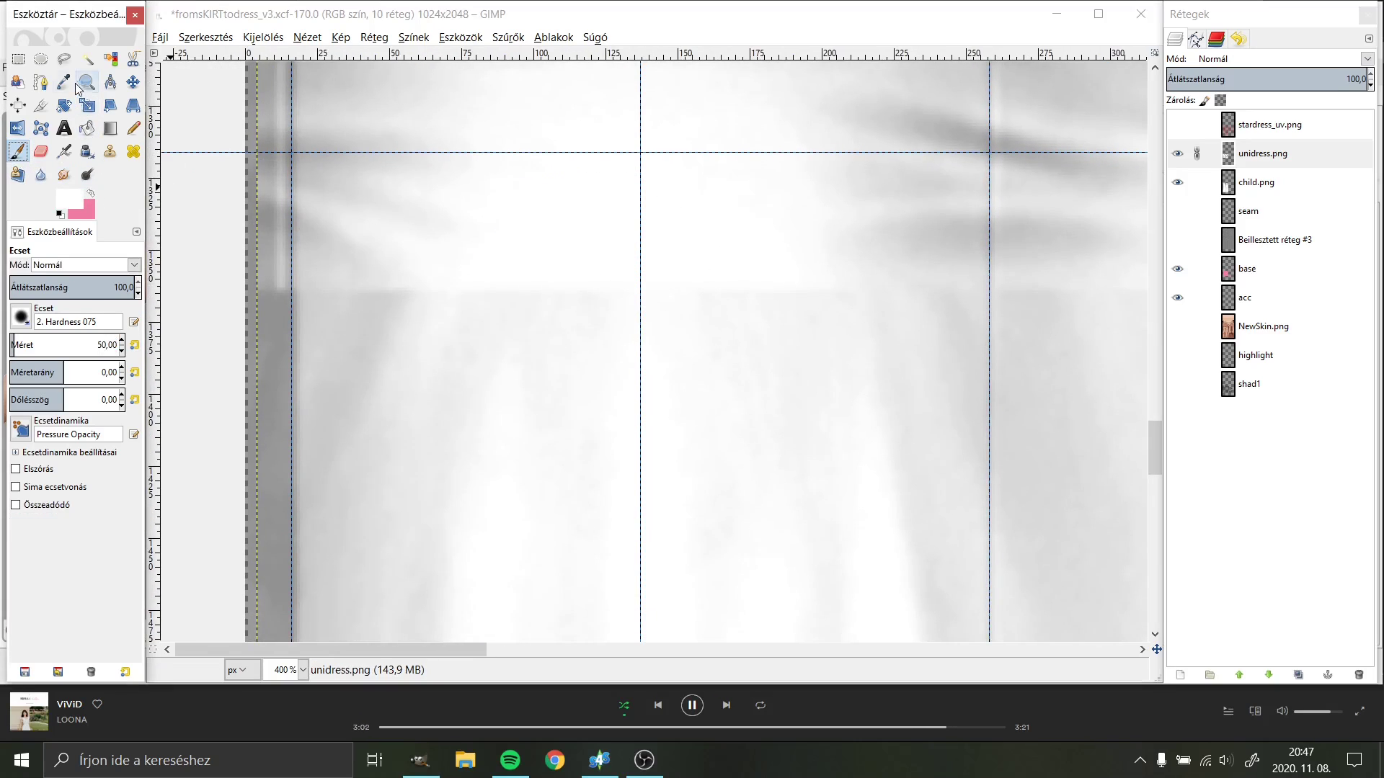
{"action": "key", "text": "o"}
{"action": "key", "text": "p"}
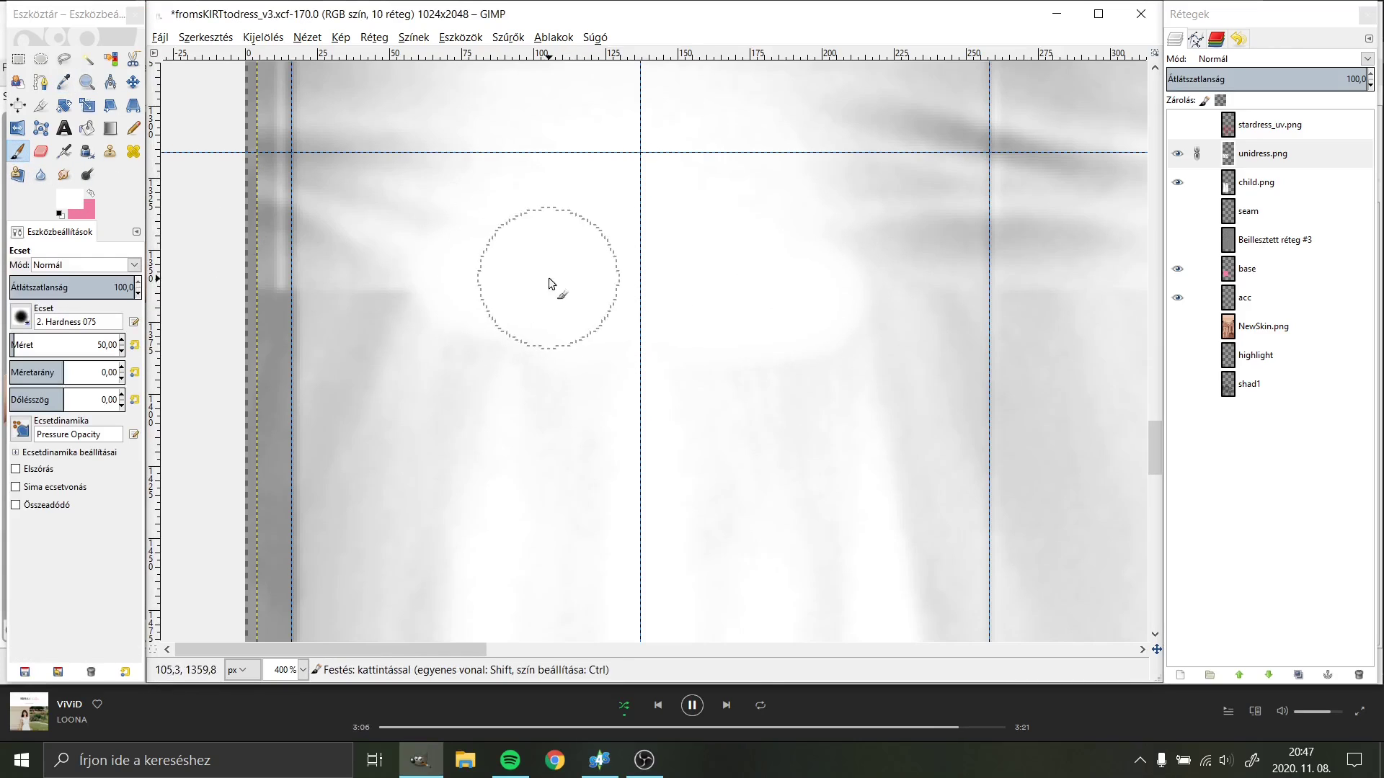
{"action": "left_click", "coordinate": [63, 174]}
{"action": "left_click", "coordinate": [357, 279]}
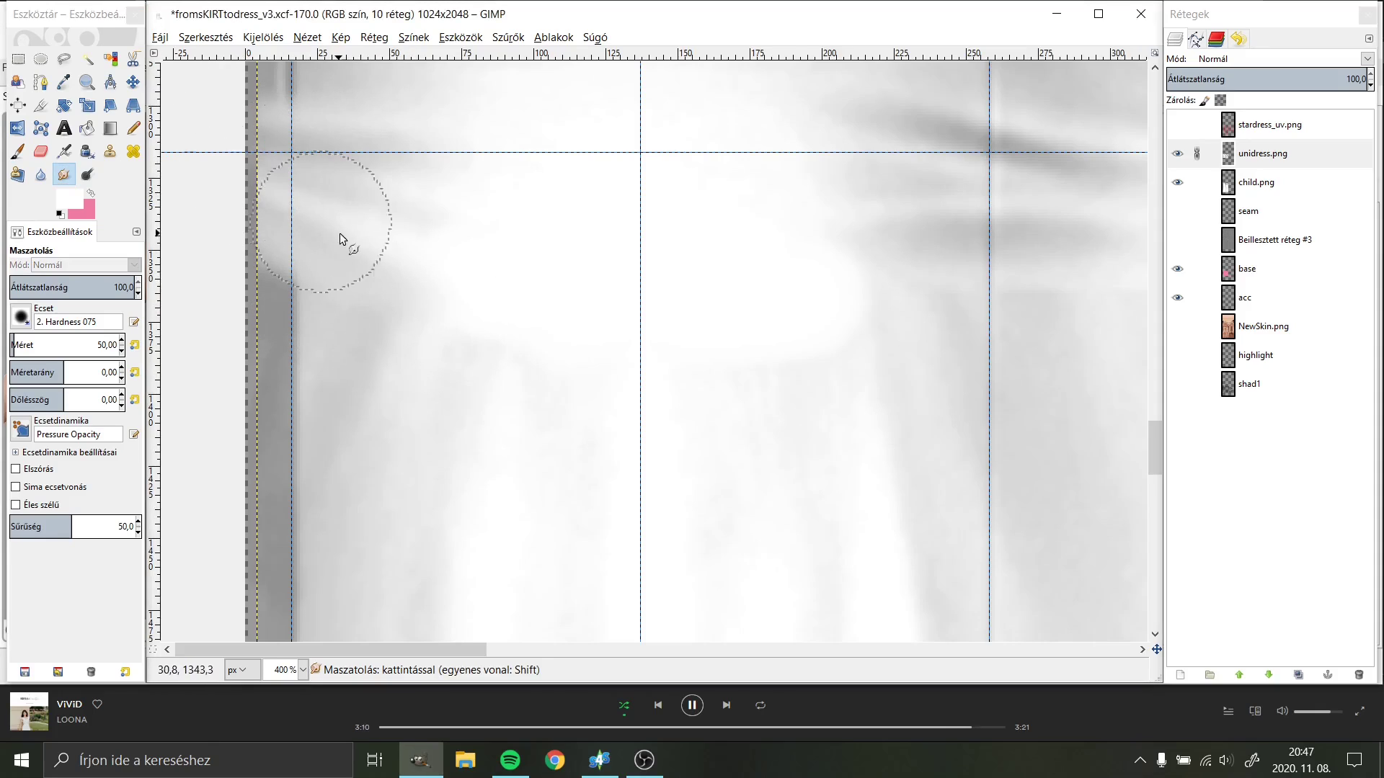
Step: Pan across the zoomed shading, then select child.png and show the texture's left edge
{"action": "scroll", "coordinate": [288, 238], "scroll_direction": "up", "scroll_amount": 2}
{"action": "scroll", "coordinate": [338, 216], "scroll_direction": "up", "scroll_amount": 2}
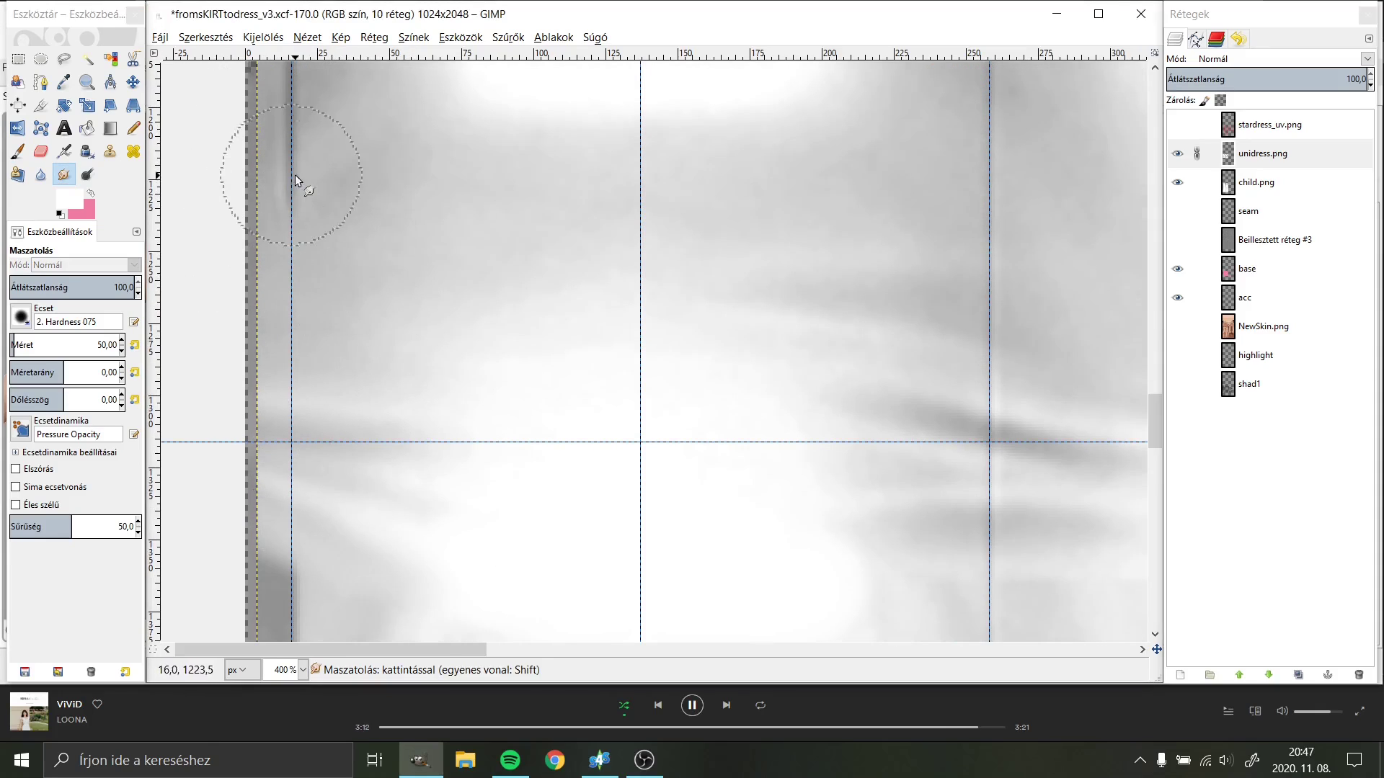
{"action": "scroll", "coordinate": [361, 230], "scroll_direction": "down", "scroll_amount": 3}
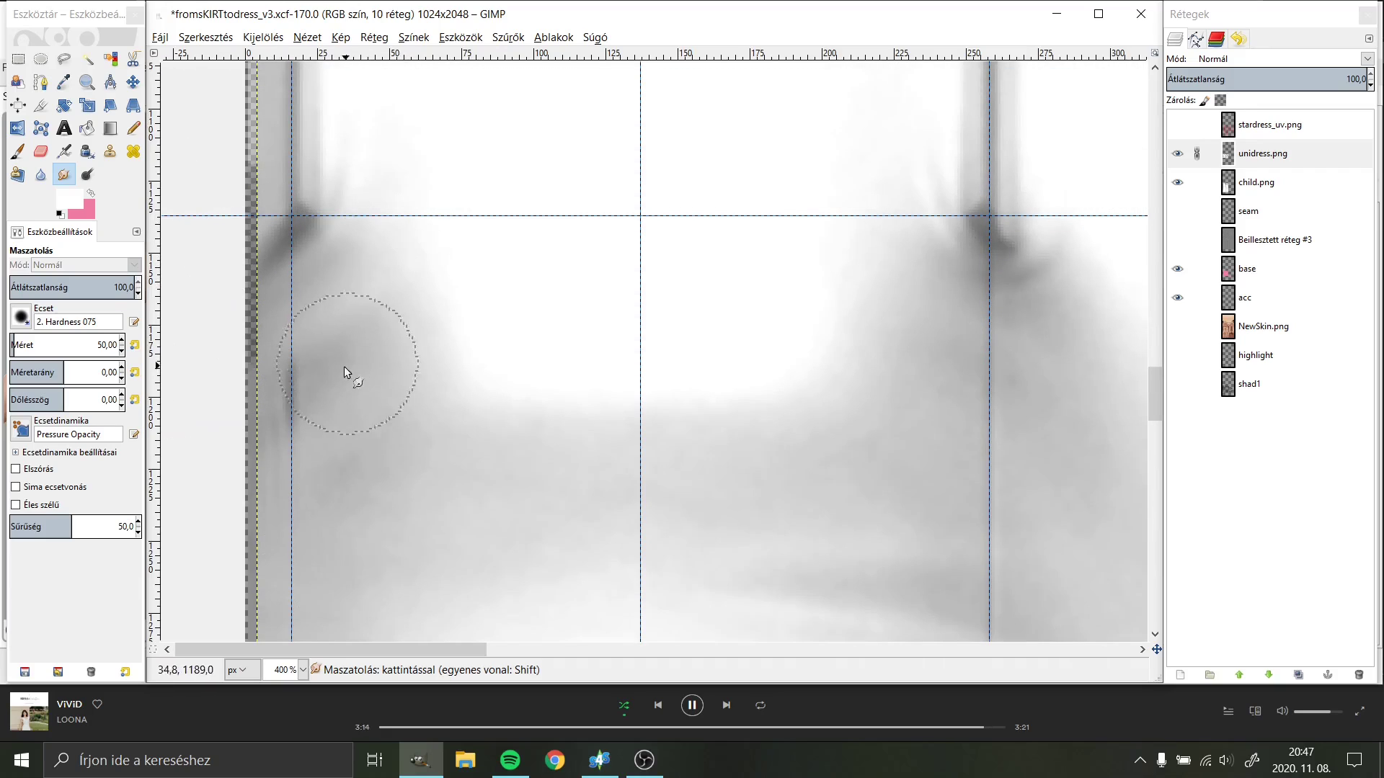
{"action": "scroll", "coordinate": [649, 404], "scroll_direction": "right", "scroll_amount": 5}
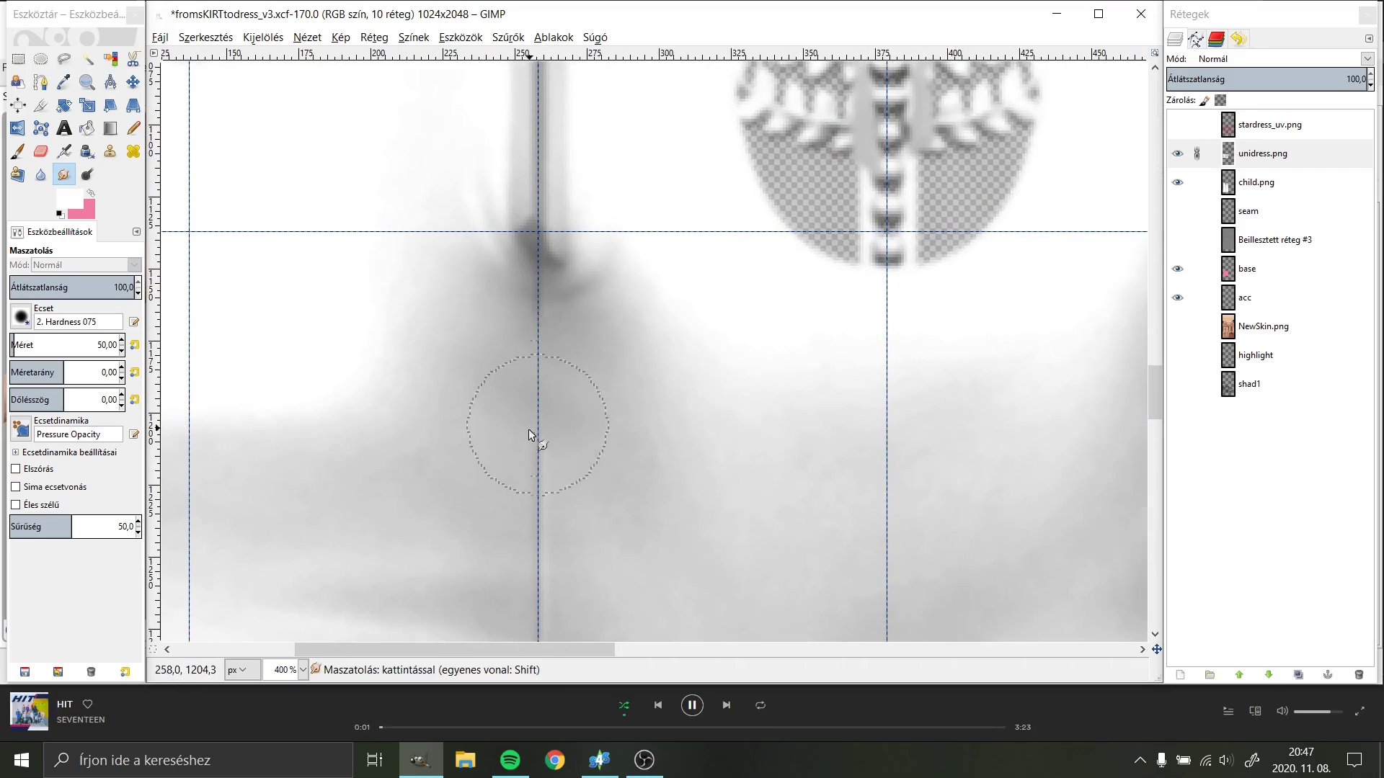
{"action": "scroll", "coordinate": [581, 530], "scroll_direction": "down", "scroll_amount": 2}
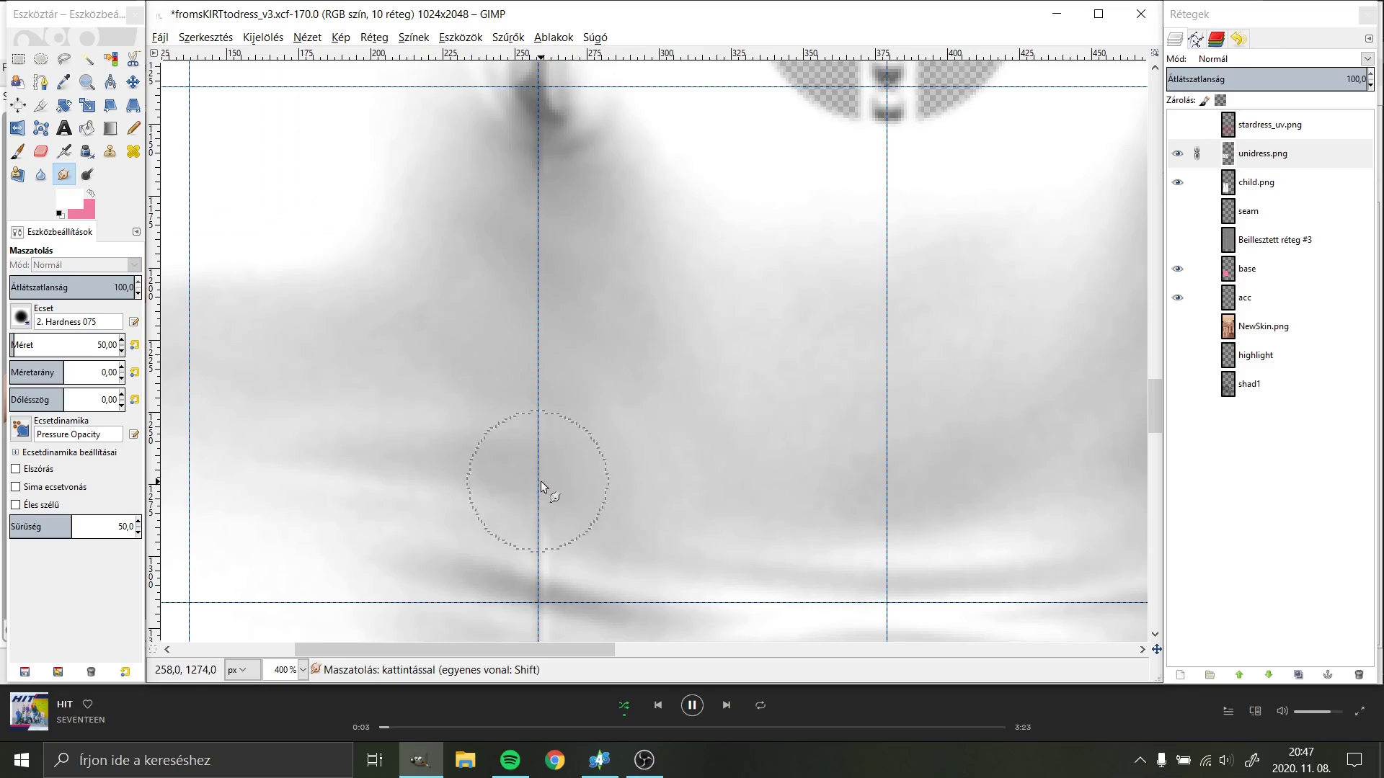
{"action": "scroll", "coordinate": [551, 353], "scroll_direction": "down", "scroll_amount": 4}
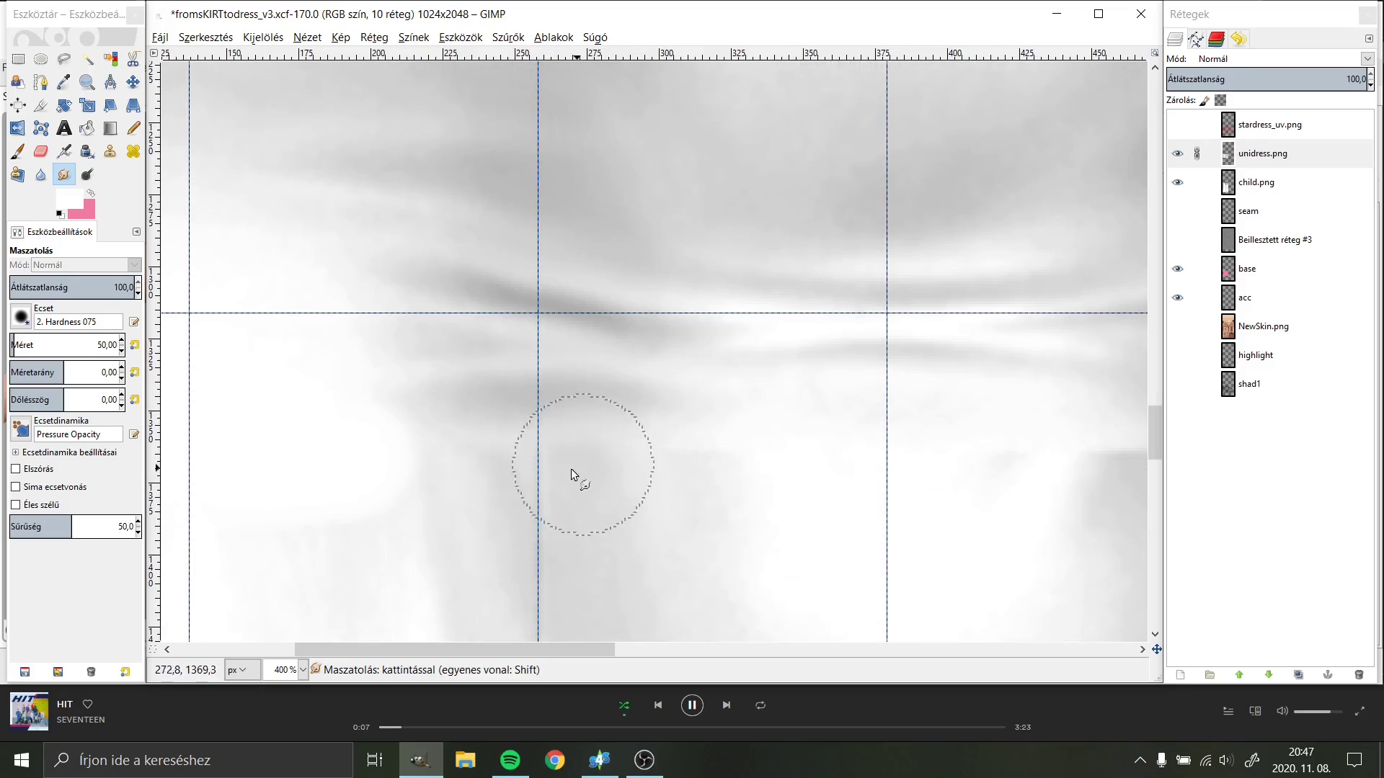
{"action": "scroll", "coordinate": [555, 533], "scroll_direction": "down", "scroll_amount": 2}
{"action": "scroll", "coordinate": [509, 329], "scroll_direction": "up", "scroll_amount": 1}
{"action": "scroll", "coordinate": [509, 330], "scroll_direction": "left", "scroll_amount": 2}
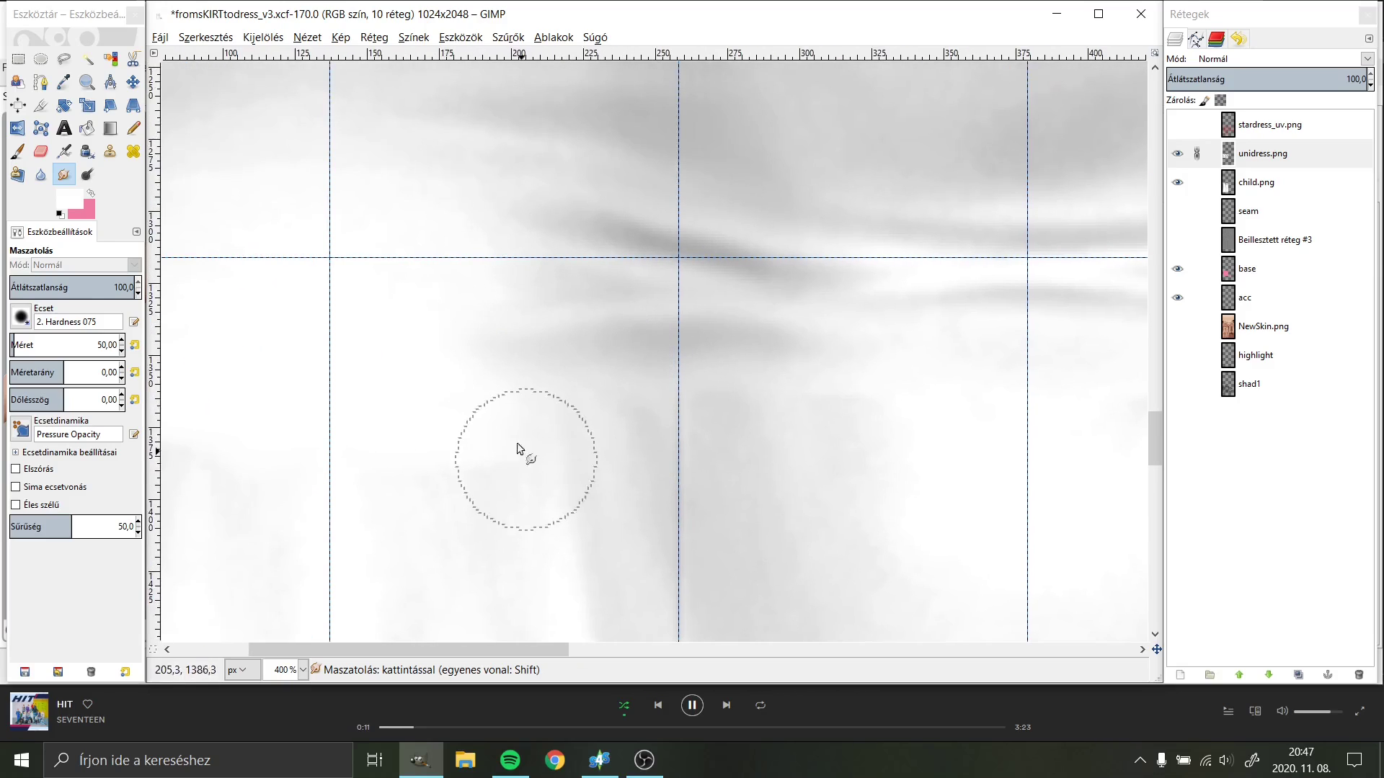
{"action": "scroll", "coordinate": [334, 426], "scroll_direction": "left", "scroll_amount": 3}
{"action": "scroll", "coordinate": [334, 426], "scroll_direction": "down", "scroll_amount": 1}
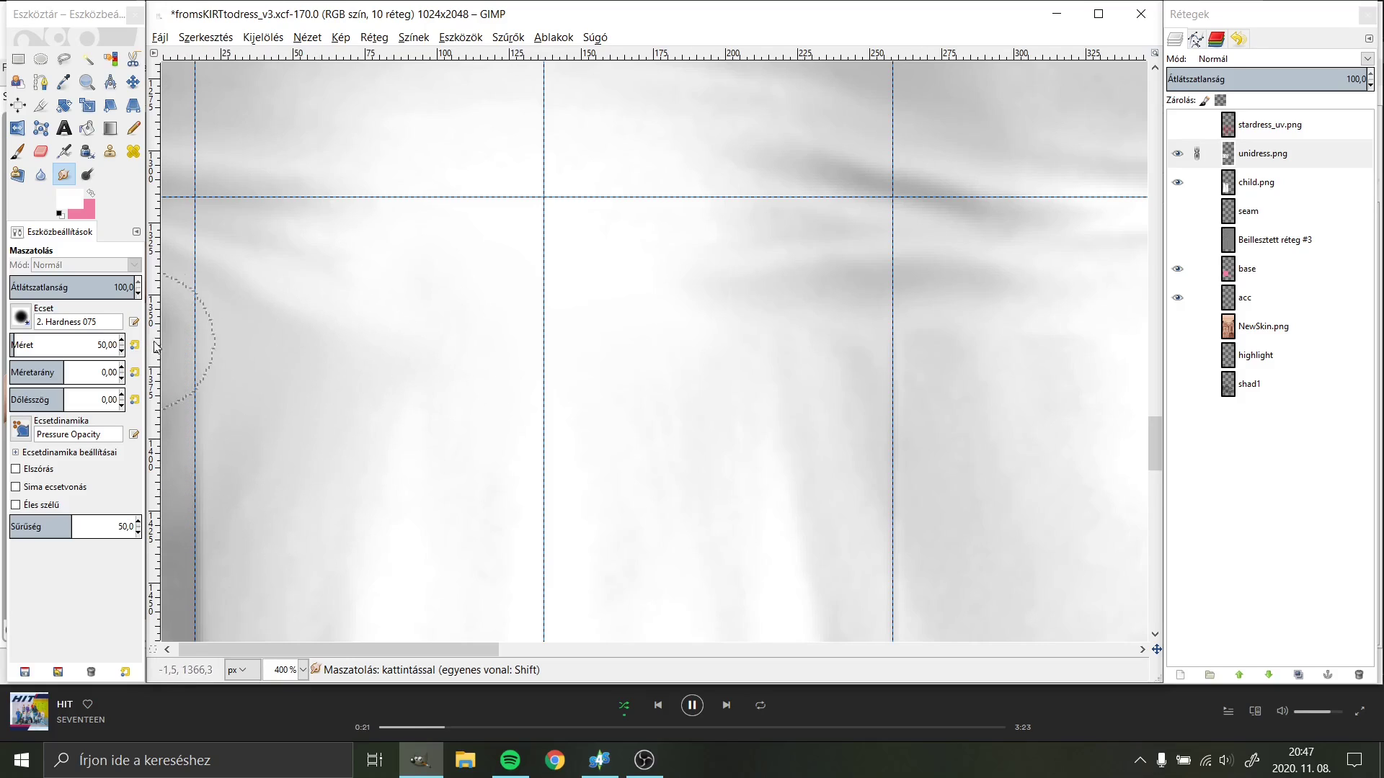
{"action": "left_click", "coordinate": [1326, 177]}
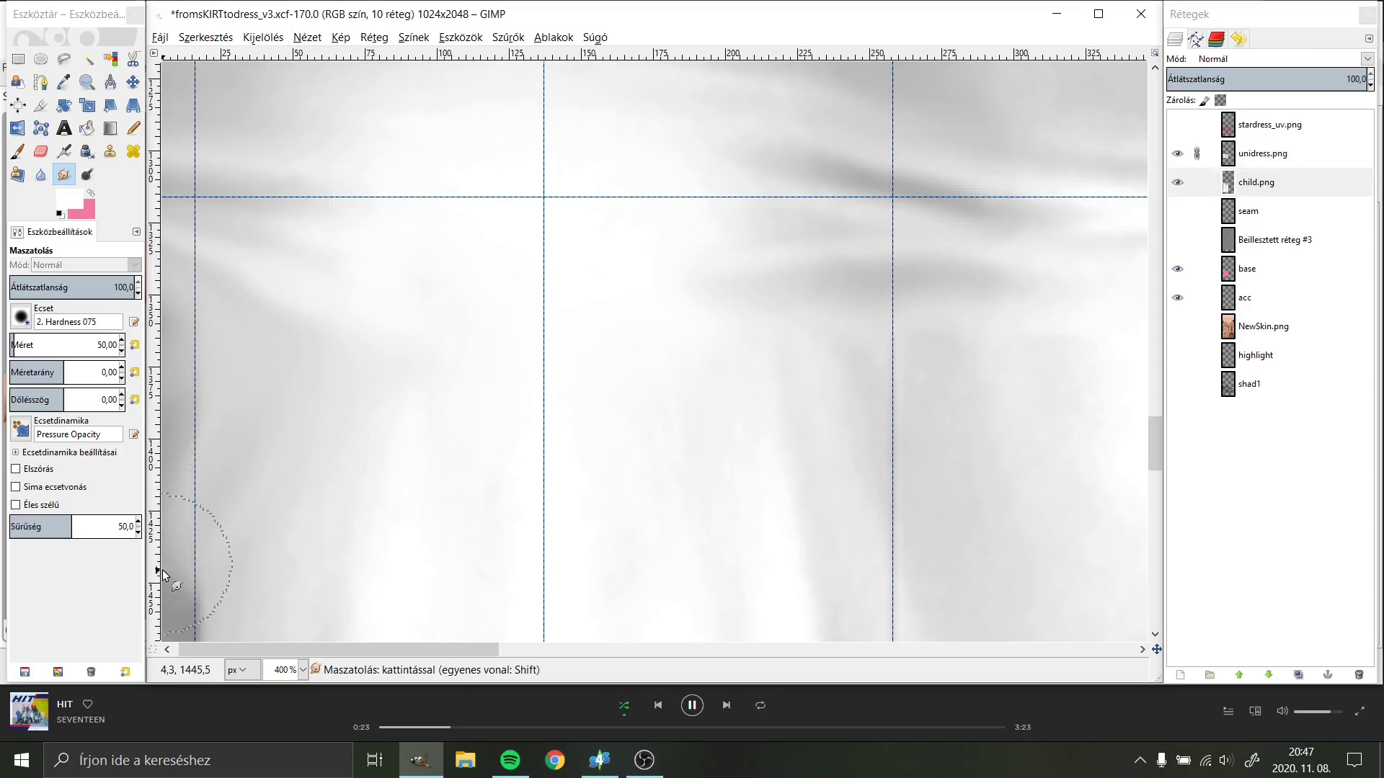
{"action": "left_click_drag", "start_coordinate": [238, 416], "coordinate": [494, 211]}
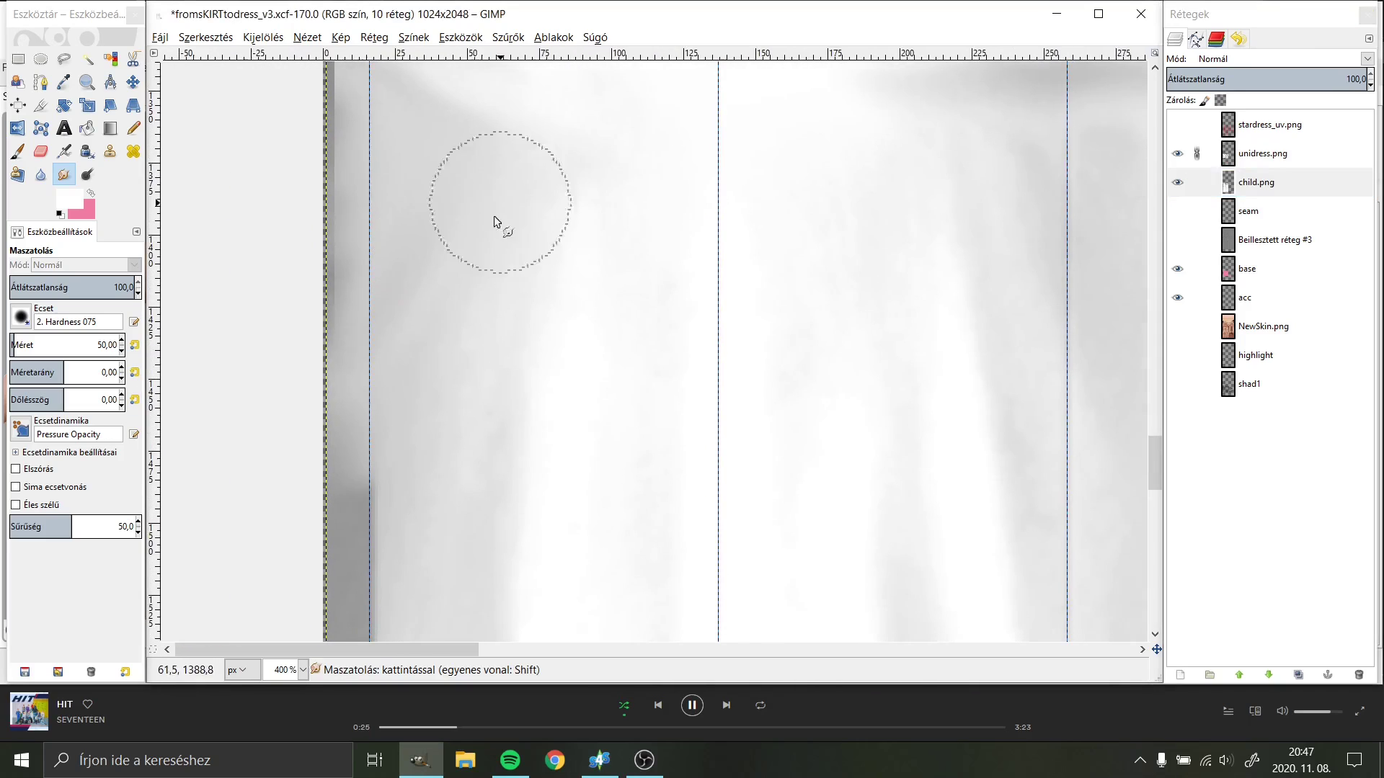
Step: Hide and re-show the child.png layer to compare the shading beneath it
{"action": "left_click", "coordinate": [1177, 182]}
{"action": "left_click", "coordinate": [670, 408]}
{"action": "key", "text": "m"}
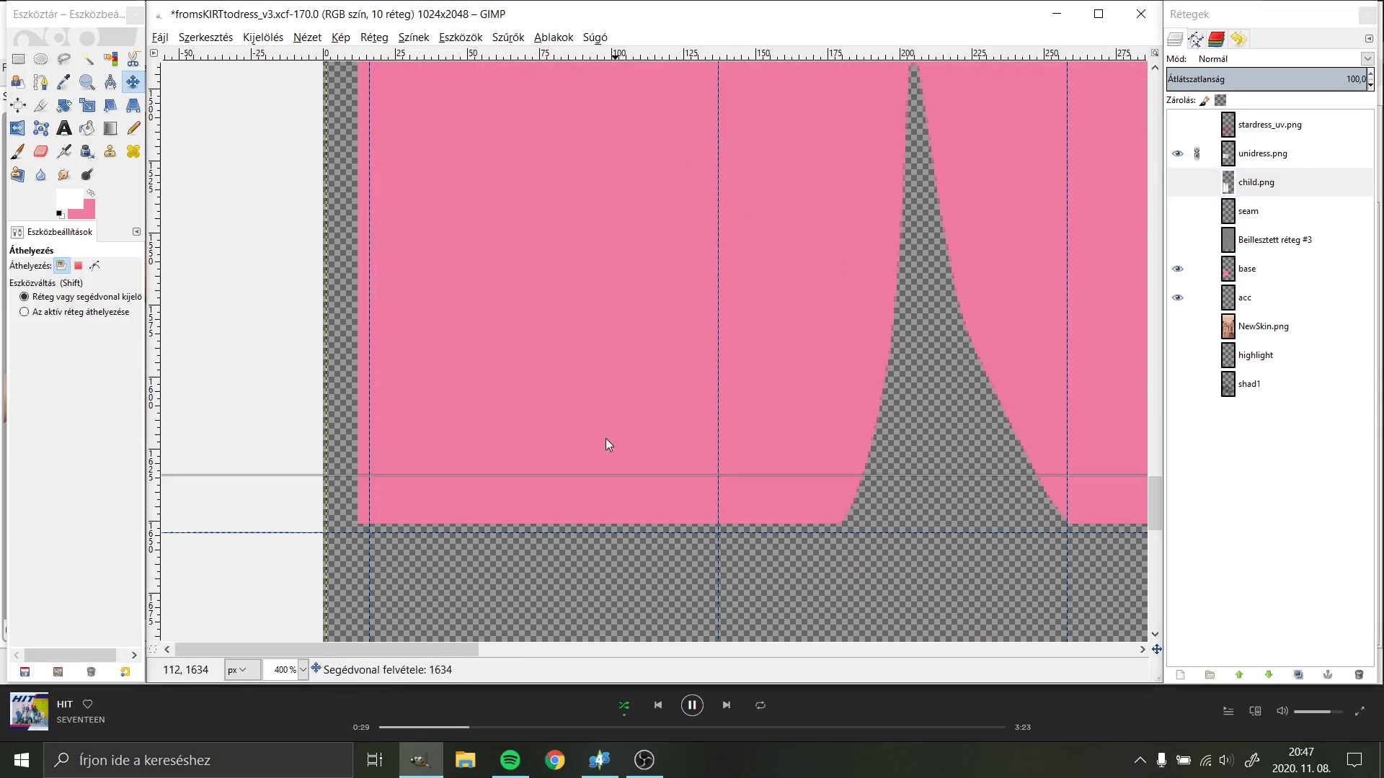
{"action": "left_click", "coordinate": [1169, 185]}
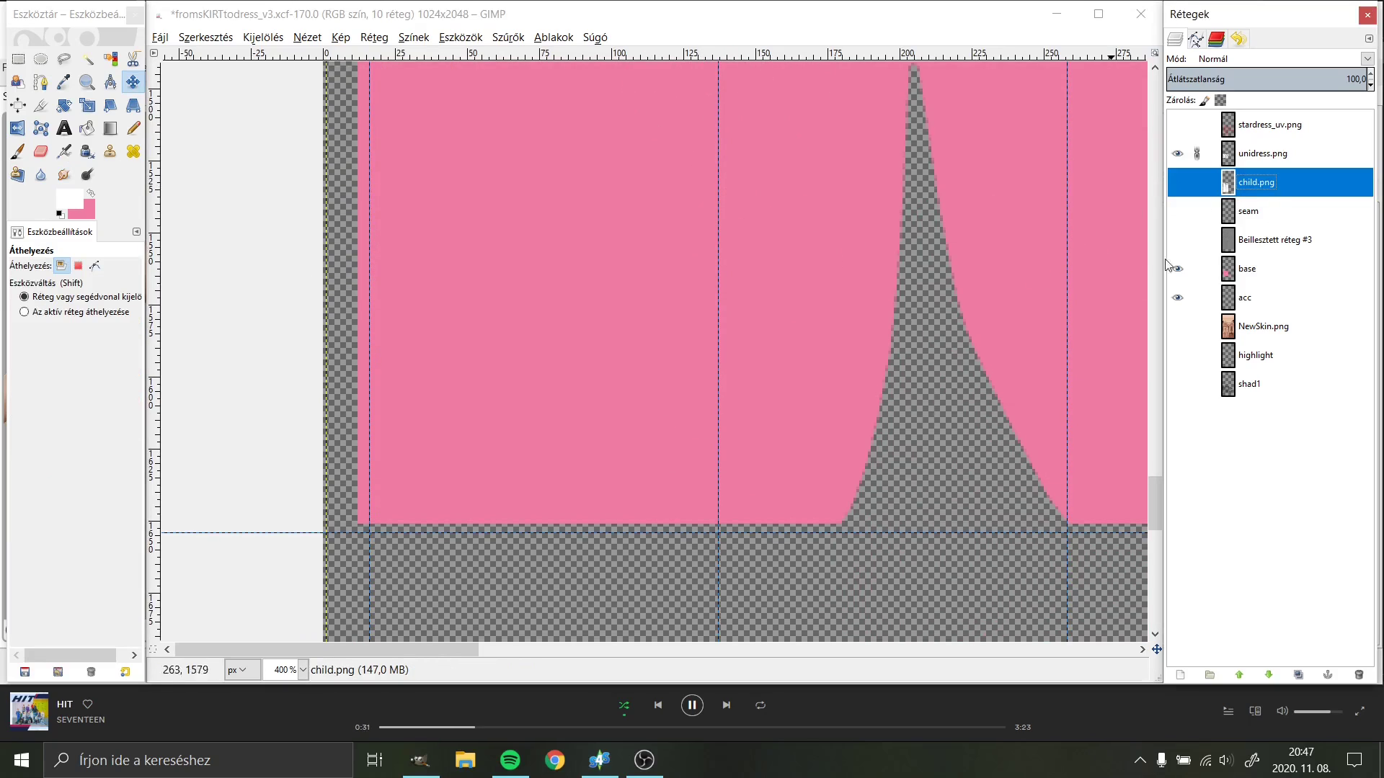
{"action": "left_click", "coordinate": [1177, 181]}
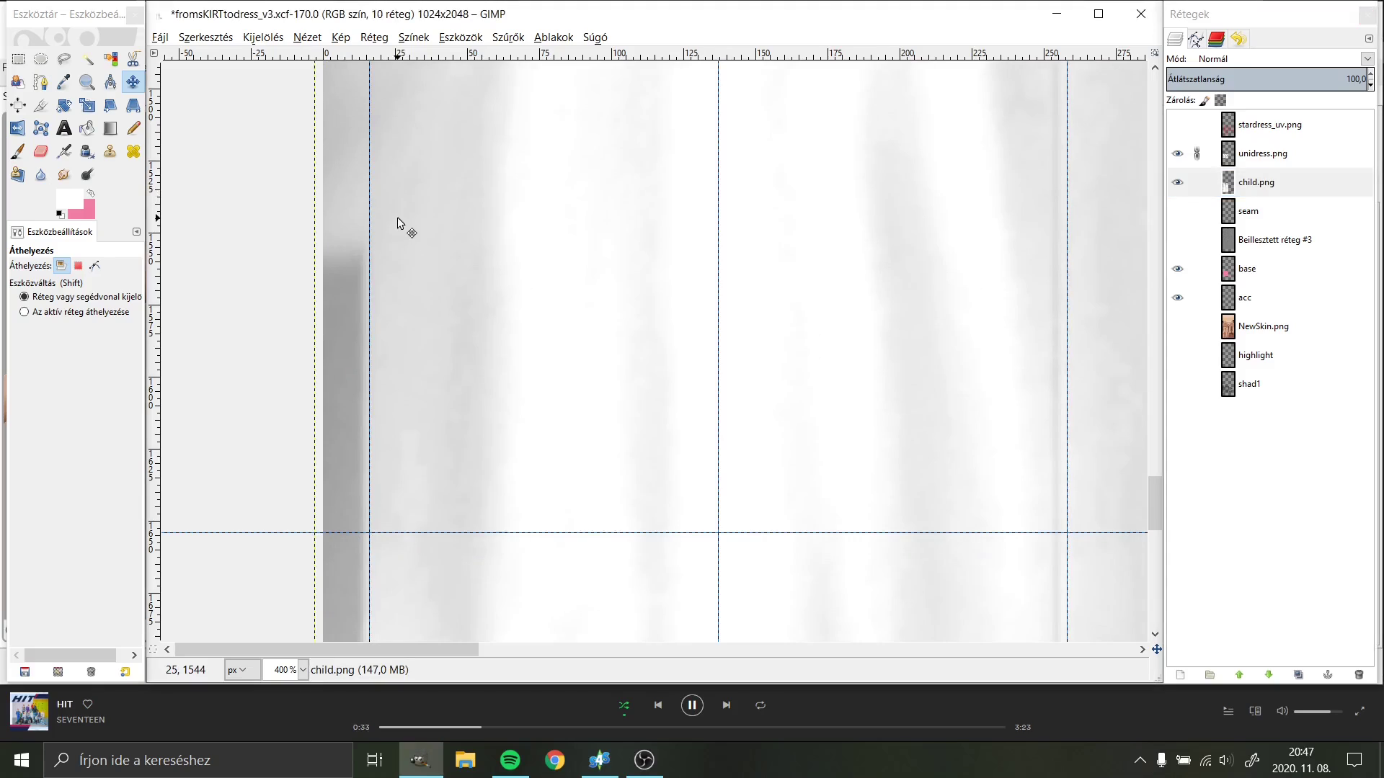
Step: Return to the Smudge tool and survey the grey fold shading across the canvas
{"action": "left_click", "coordinate": [63, 175]}
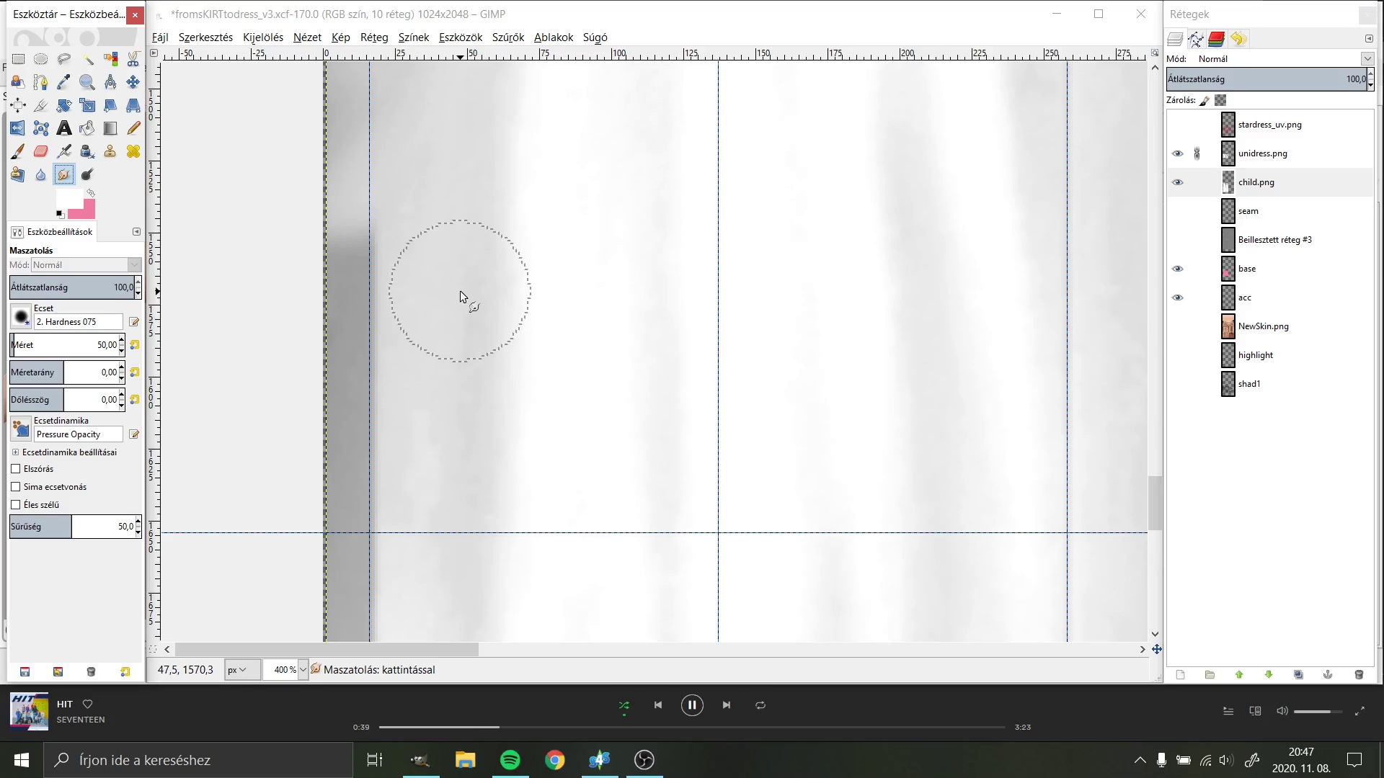
{"action": "scroll", "coordinate": [459, 291], "scroll_direction": "up", "scroll_amount": 5}
{"action": "scroll", "coordinate": [460, 291], "scroll_direction": "up", "scroll_amount": 5}
{"action": "scroll", "coordinate": [490, 293], "scroll_direction": "up", "scroll_amount": 3}
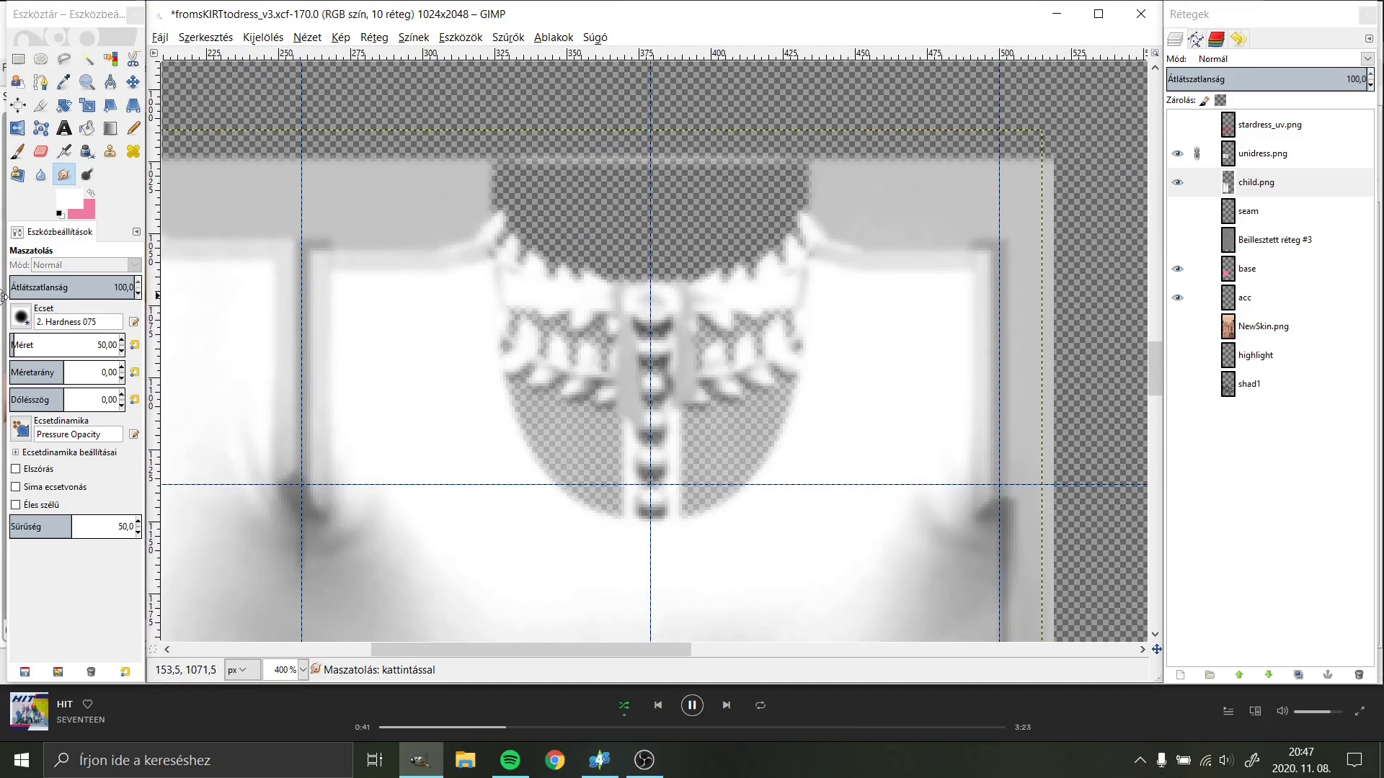
{"action": "scroll", "coordinate": [489, 294], "scroll_direction": "down", "scroll_amount": 3}
{"action": "scroll", "coordinate": [494, 380], "scroll_direction": "down", "scroll_amount": 3}
{"action": "scroll", "coordinate": [469, 310], "scroll_direction": "down", "scroll_amount": 3}
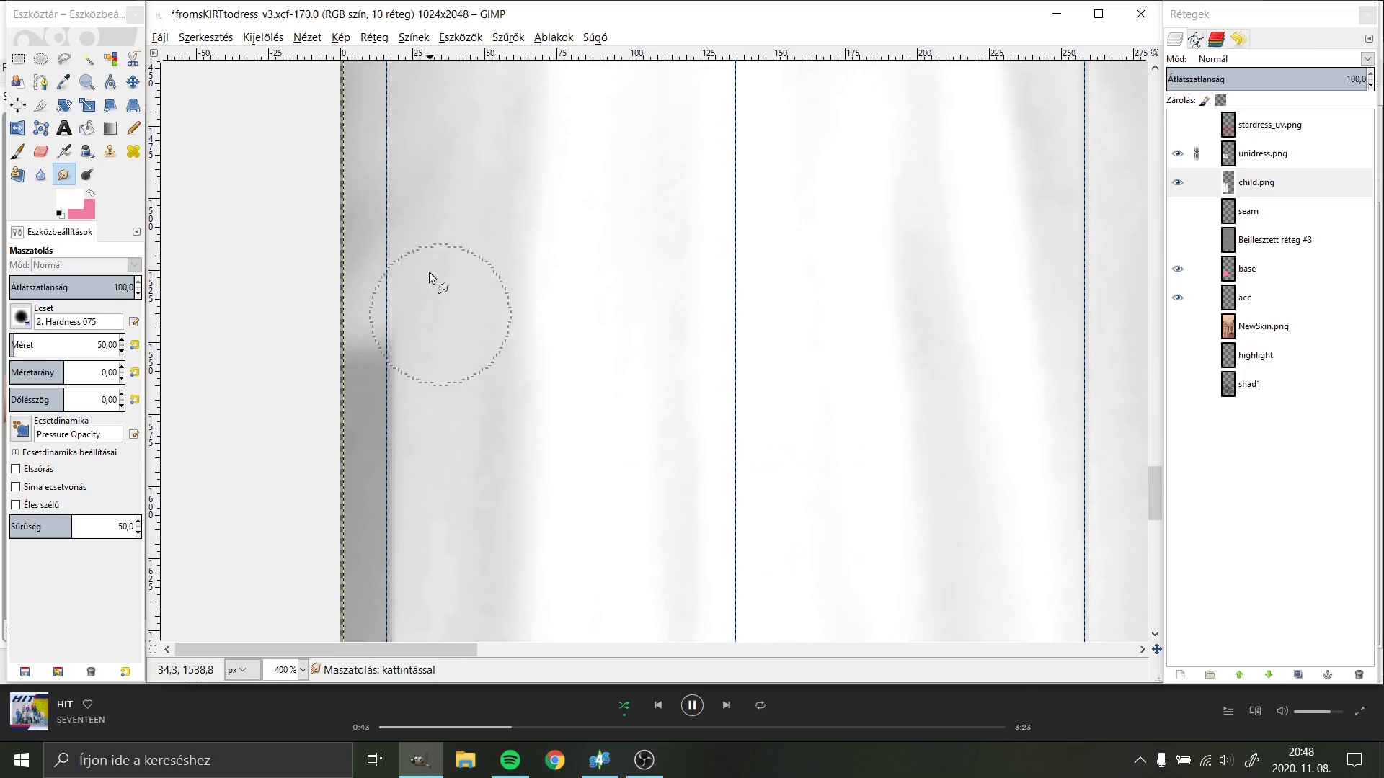
{"action": "scroll", "coordinate": [404, 504], "scroll_direction": "down", "scroll_amount": 4}
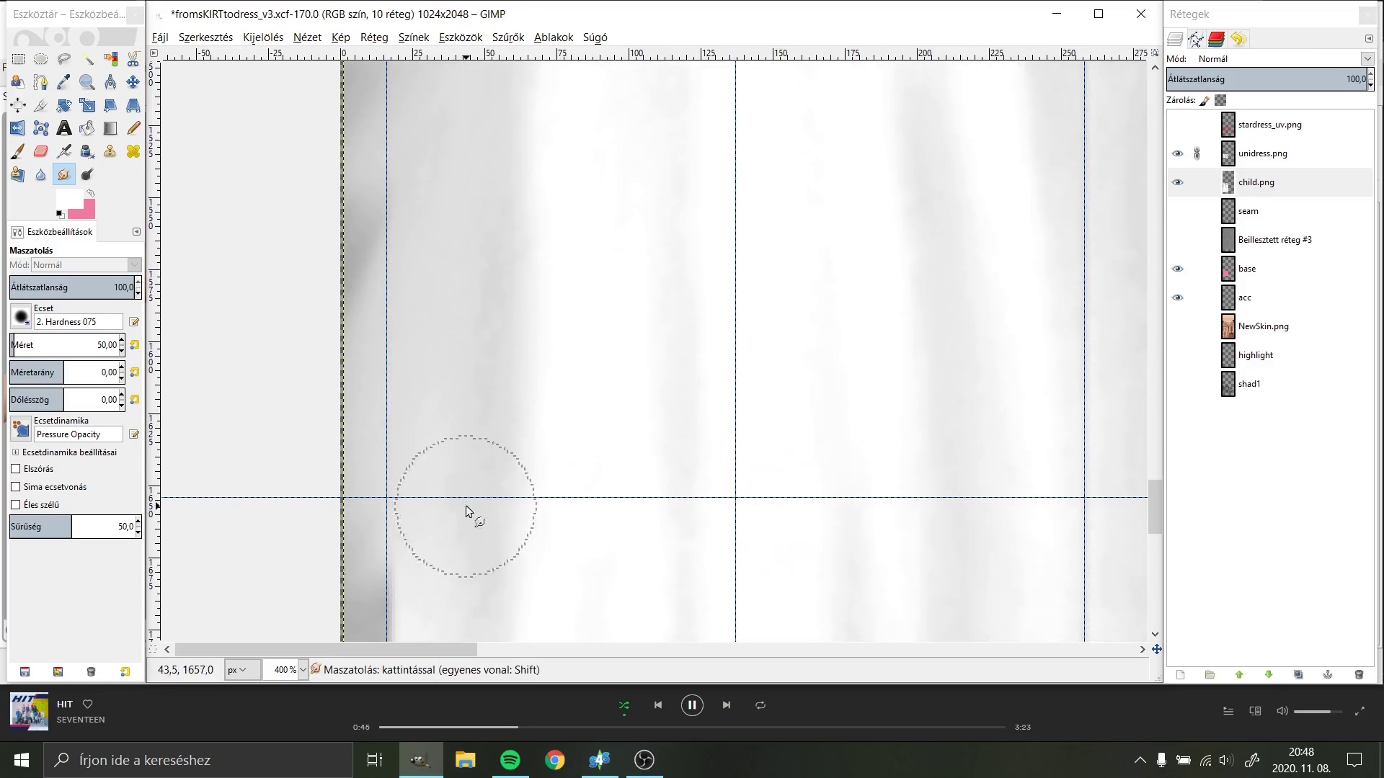
{"action": "scroll", "coordinate": [472, 468], "scroll_direction": "down", "scroll_amount": 1}
{"action": "scroll", "coordinate": [461, 446], "scroll_direction": "up", "scroll_amount": 2}
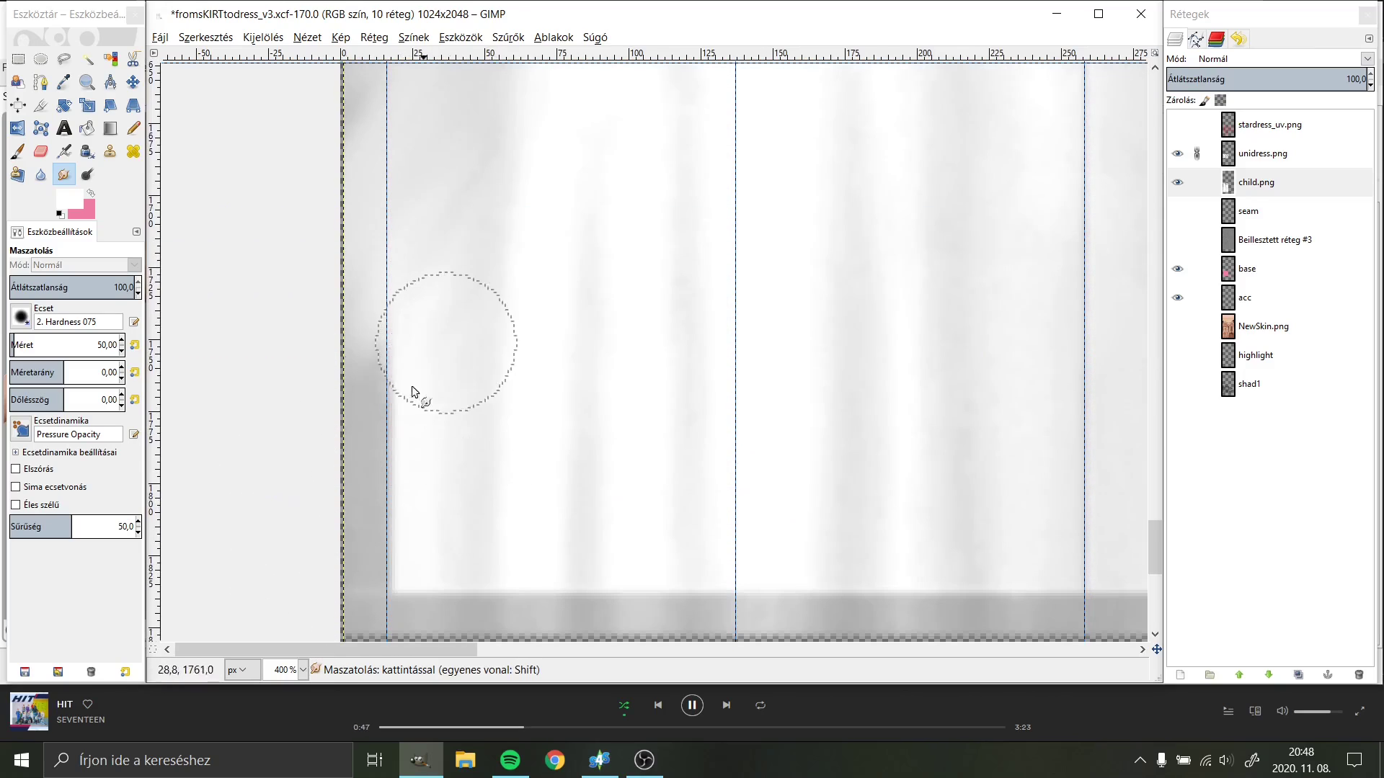
{"action": "scroll", "coordinate": [649, 332], "scroll_direction": "down", "scroll_amount": 1}
{"action": "scroll", "coordinate": [433, 325], "scroll_direction": "right", "scroll_amount": 4}
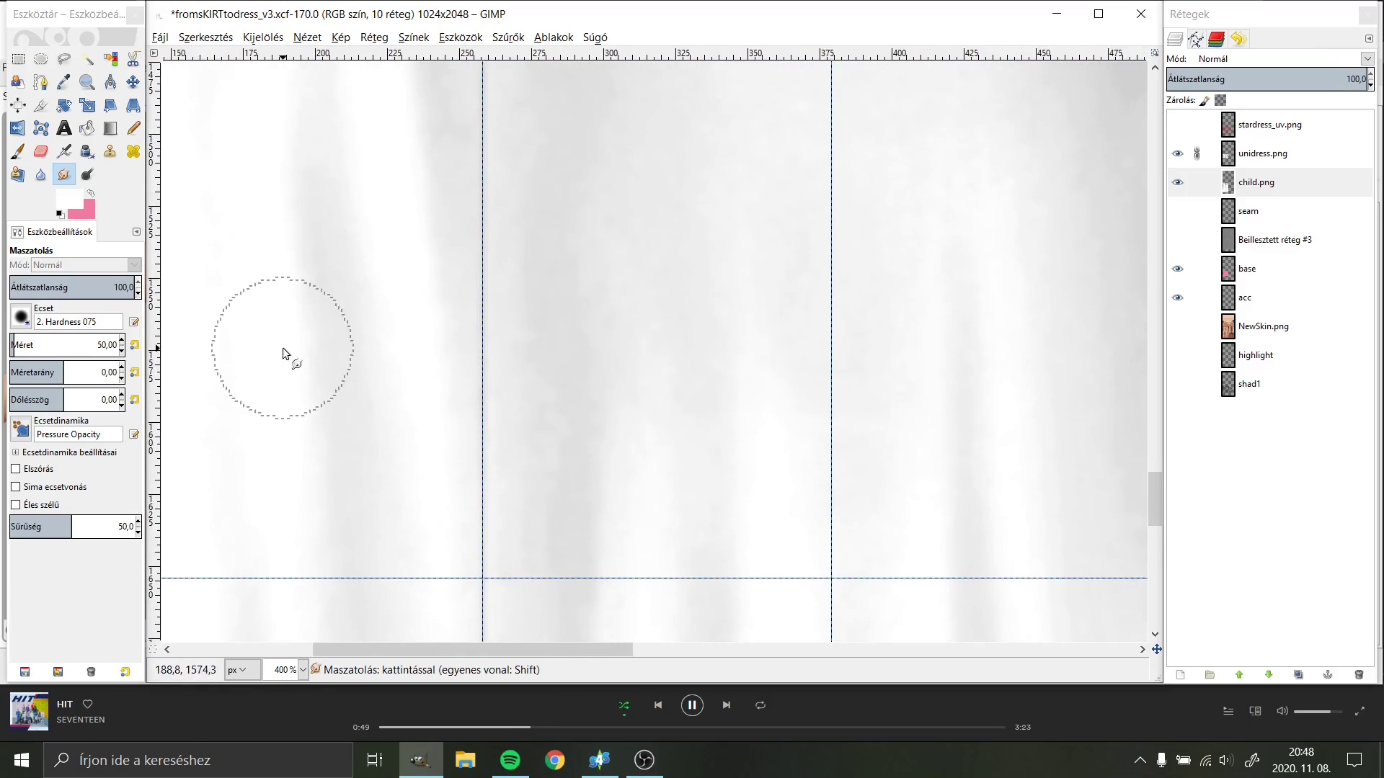
{"action": "scroll", "coordinate": [360, 303], "scroll_direction": "up", "scroll_amount": 4}
{"action": "scroll", "coordinate": [490, 313], "scroll_direction": "up", "scroll_amount": 1}
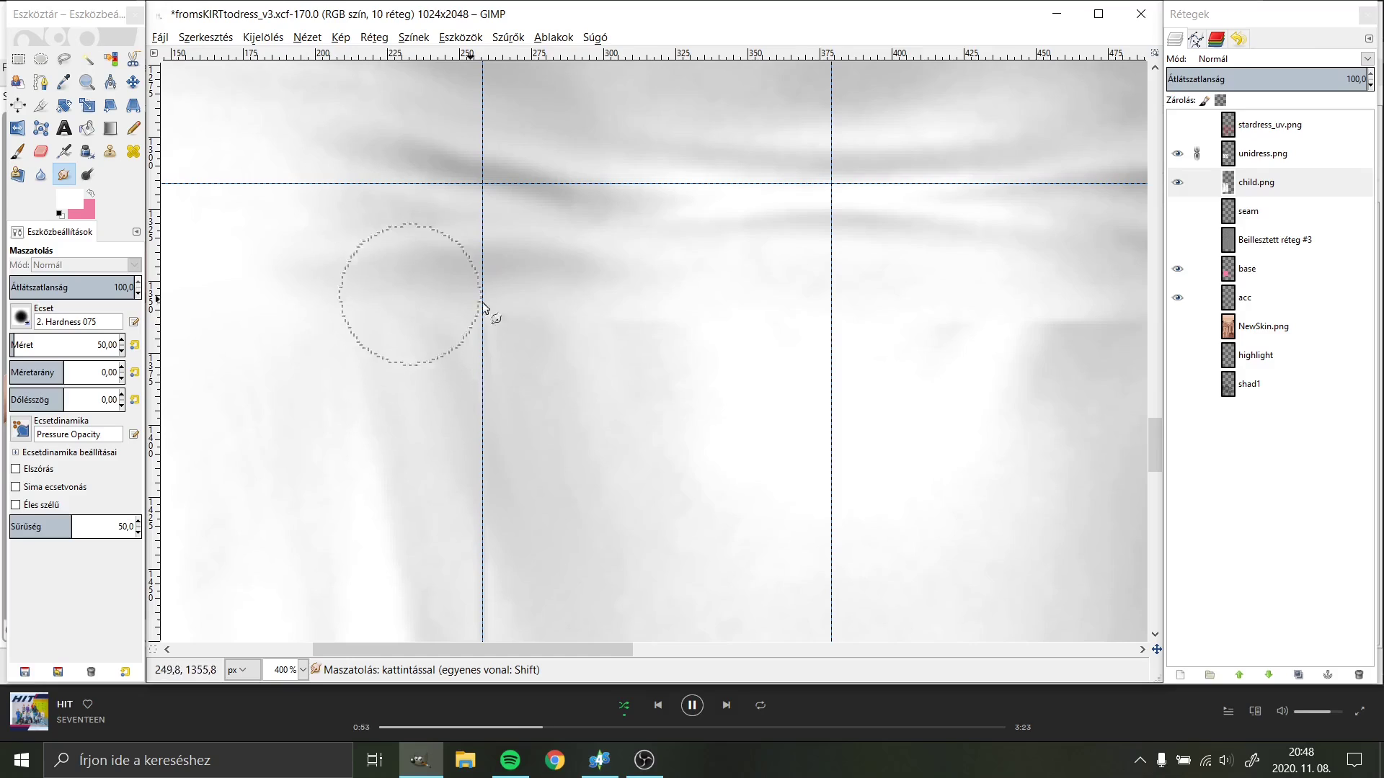
Step: On unidress.png, smudge the dark grey areas and vertical band into the surrounding shading
{"action": "left_click", "coordinate": [1263, 152]}
{"action": "left_click", "coordinate": [612, 331]}
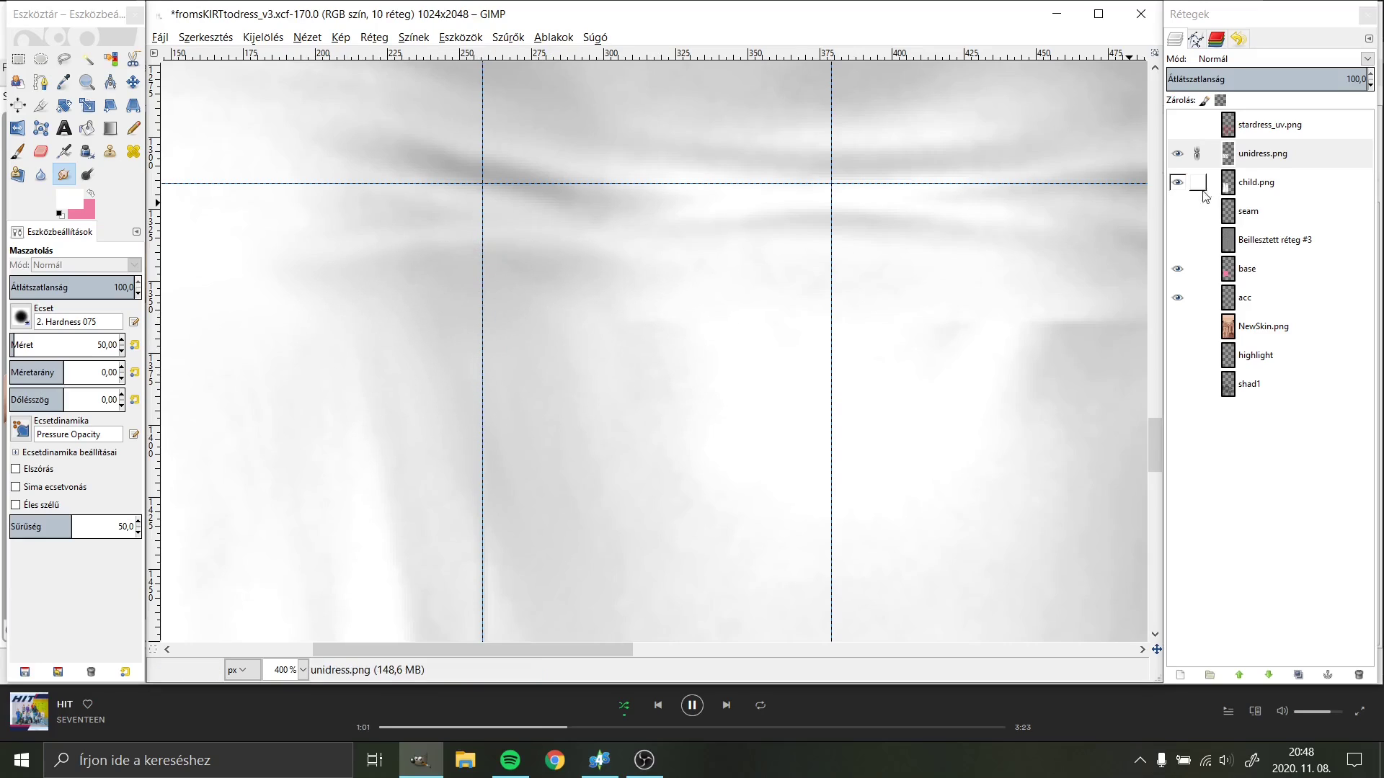
{"action": "scroll", "coordinate": [692, 459], "scroll_direction": "right", "scroll_amount": 4}
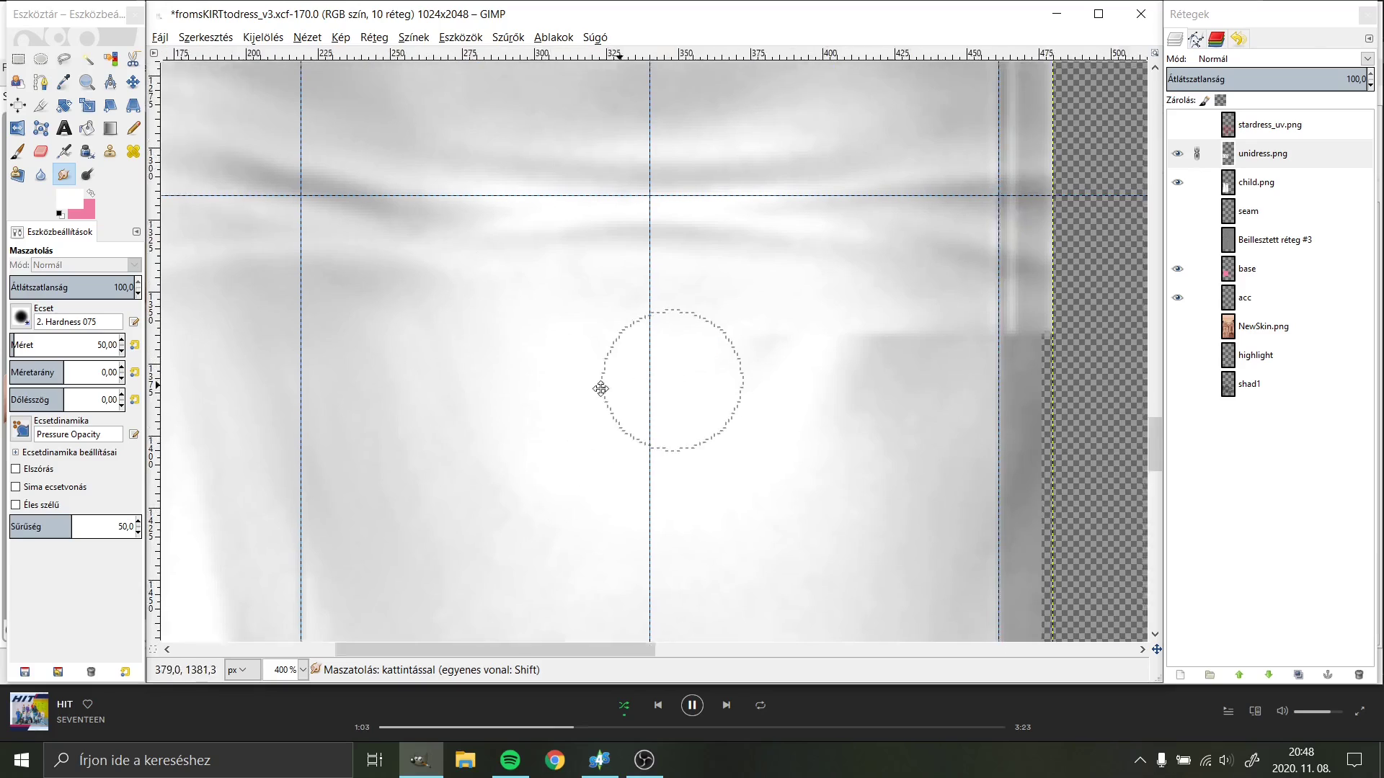
{"action": "scroll", "coordinate": [602, 387], "scroll_direction": "right", "scroll_amount": 2}
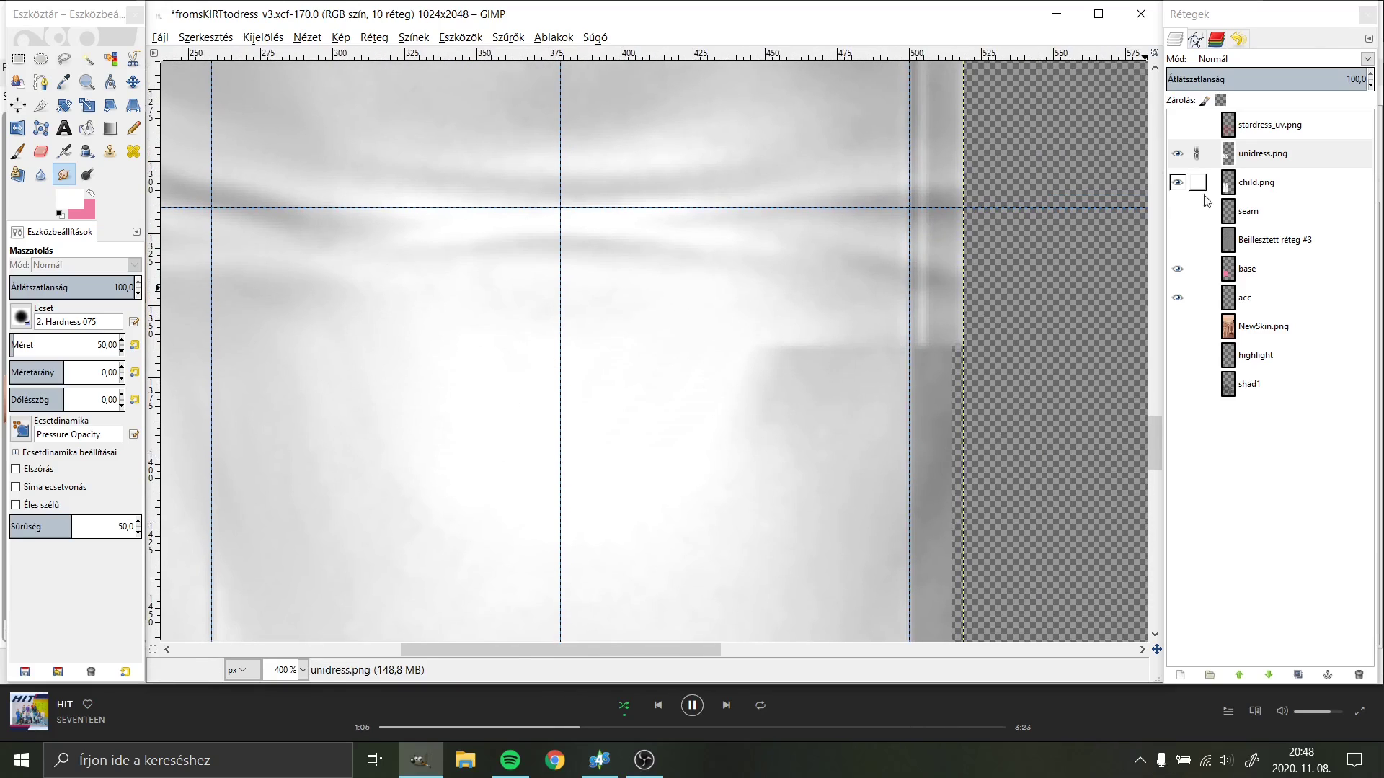
{"action": "mouse_move", "coordinate": [807, 365]}
{"action": "left_mouse_down"}
{"action": "mouse_move", "coordinate": [809, 340]}
{"action": "mouse_move", "coordinate": [887, 329]}
{"action": "mouse_move", "coordinate": [820, 349]}
{"action": "mouse_move", "coordinate": [867, 310]}
{"action": "left_mouse_up"}
{"action": "left_click", "coordinate": [1304, 182]}
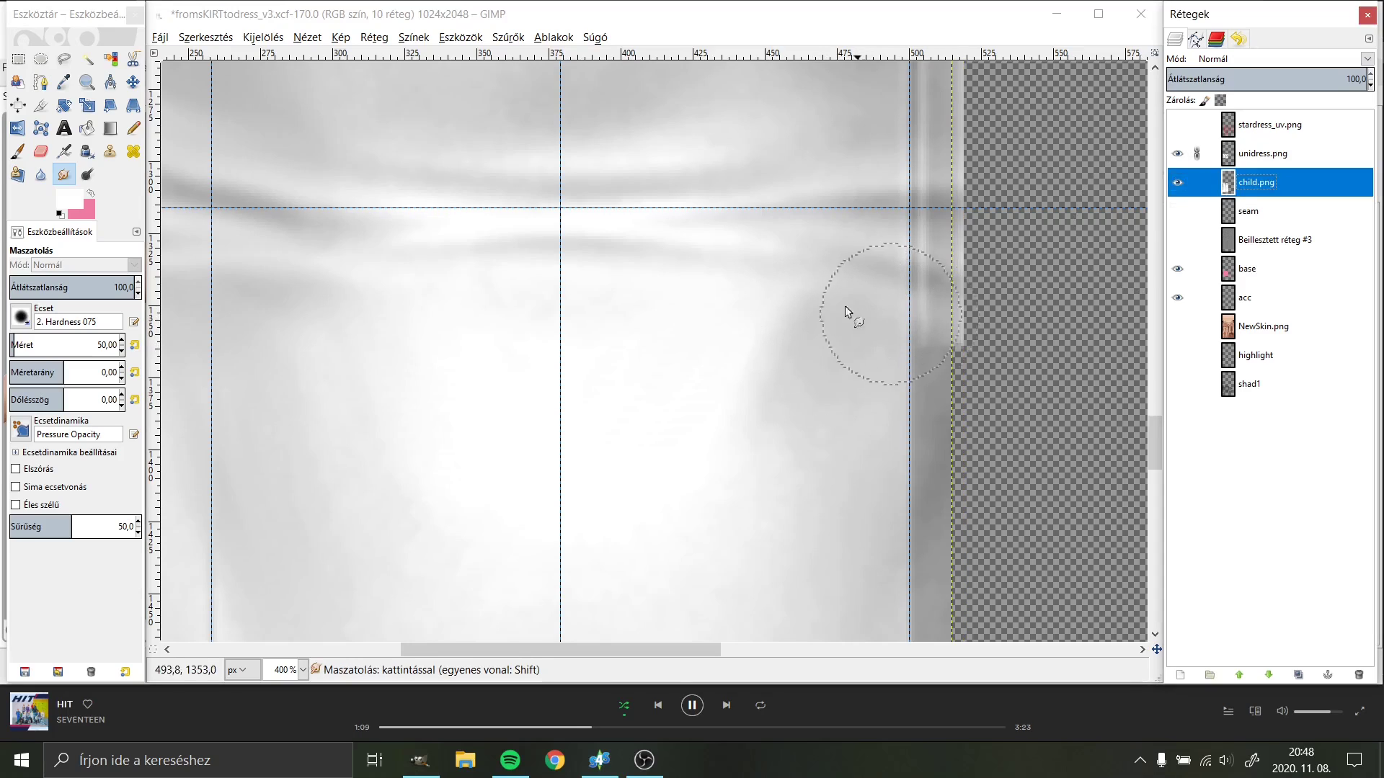
{"action": "left_click", "coordinate": [1250, 153]}
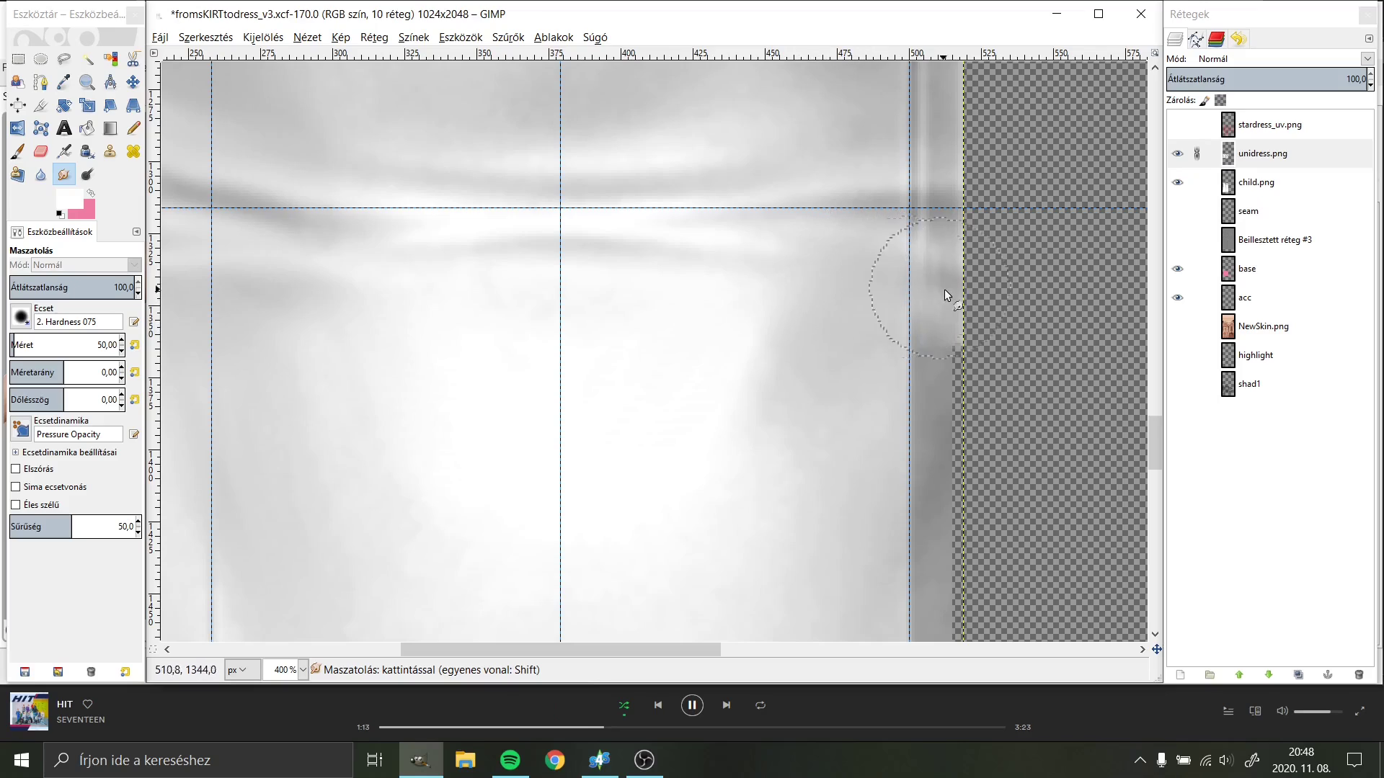
{"action": "left_click_drag", "start_coordinate": [911, 216], "coordinate": [976, 248]}
{"action": "mouse_move", "coordinate": [758, 300]}
{"action": "left_mouse_down"}
{"action": "mouse_move", "coordinate": [799, 284]}
{"action": "mouse_move", "coordinate": [769, 283]}
{"action": "mouse_move", "coordinate": [765, 339]}
{"action": "mouse_move", "coordinate": [869, 370]}
{"action": "left_mouse_up"}
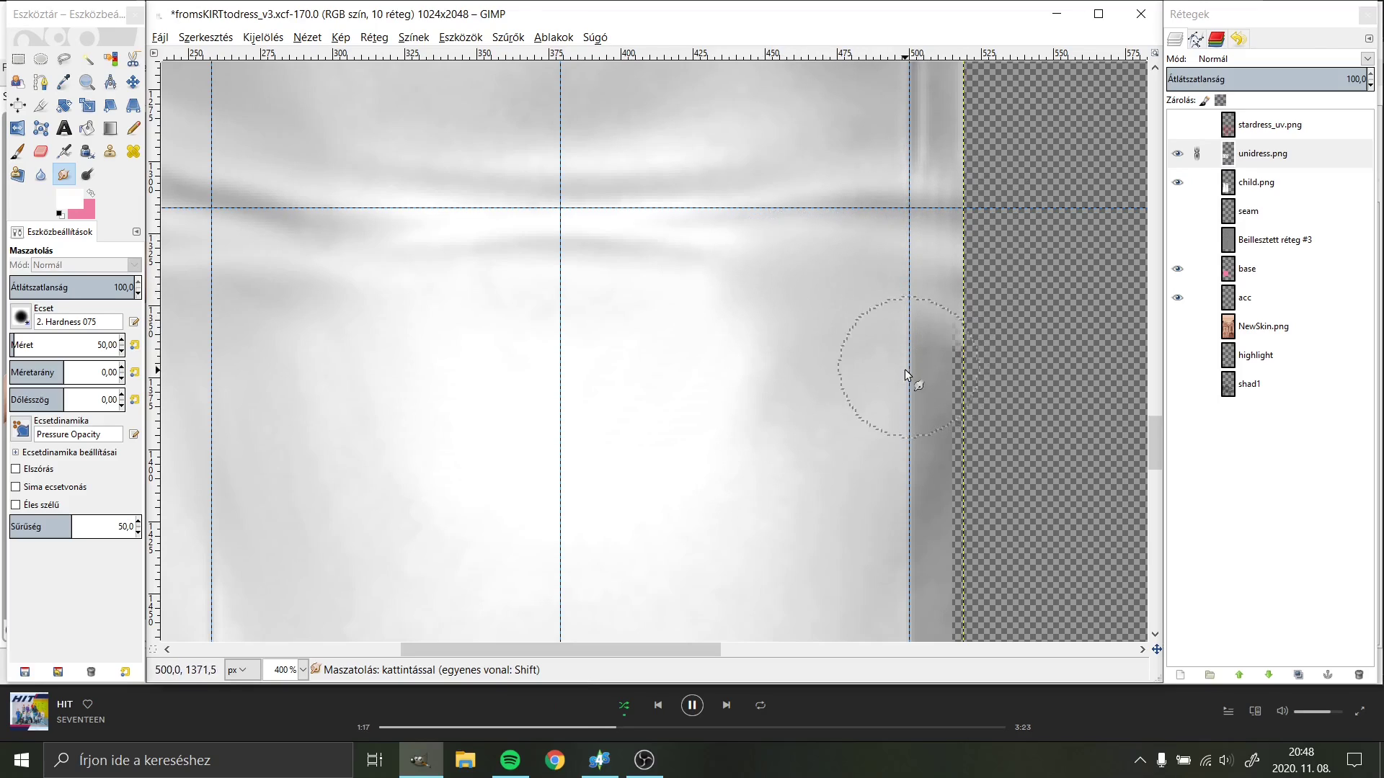
Step: Pan around the canvas to inspect the smudged fold creases
{"action": "scroll", "coordinate": [919, 231], "scroll_direction": "up", "scroll_amount": 3}
{"action": "scroll", "coordinate": [924, 314], "scroll_direction": "up", "scroll_amount": 3}
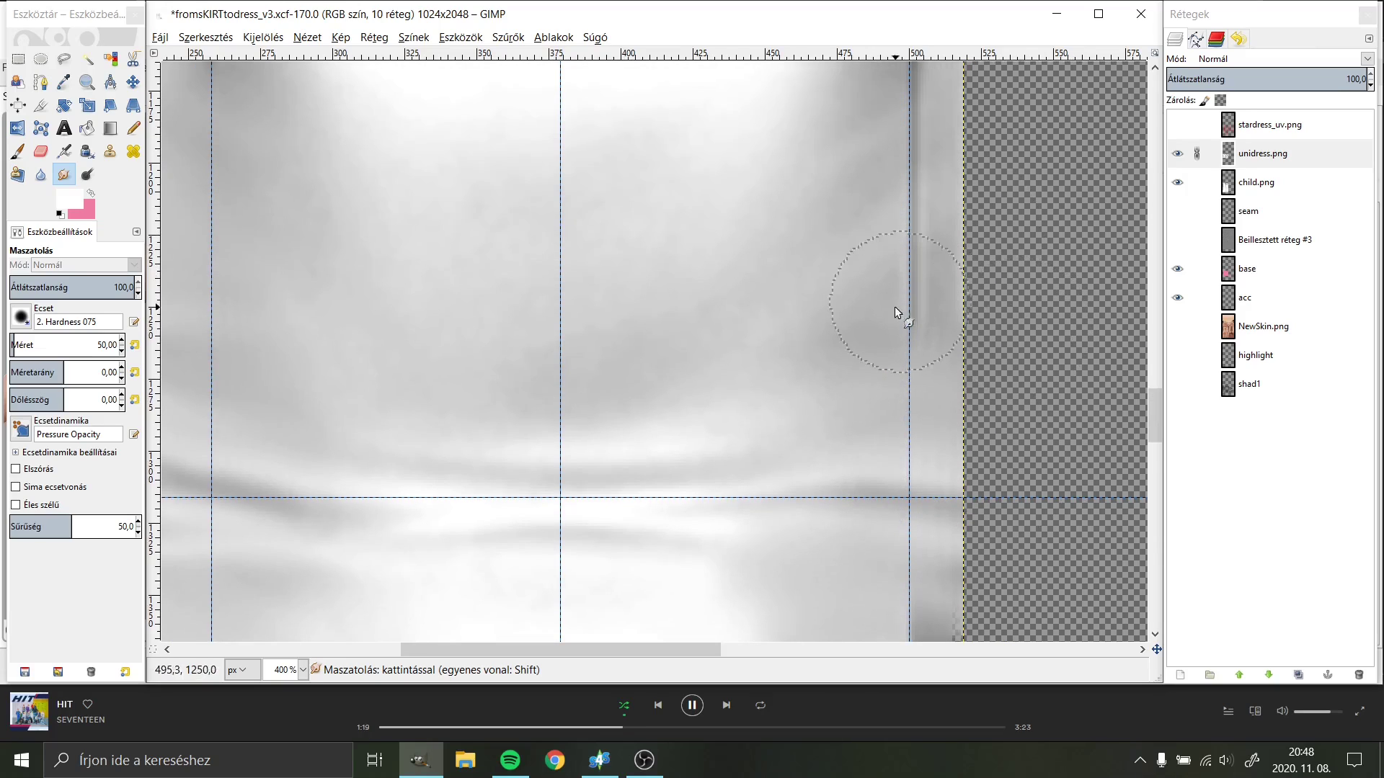
{"action": "scroll", "coordinate": [966, 140], "scroll_direction": "up", "scroll_amount": 3}
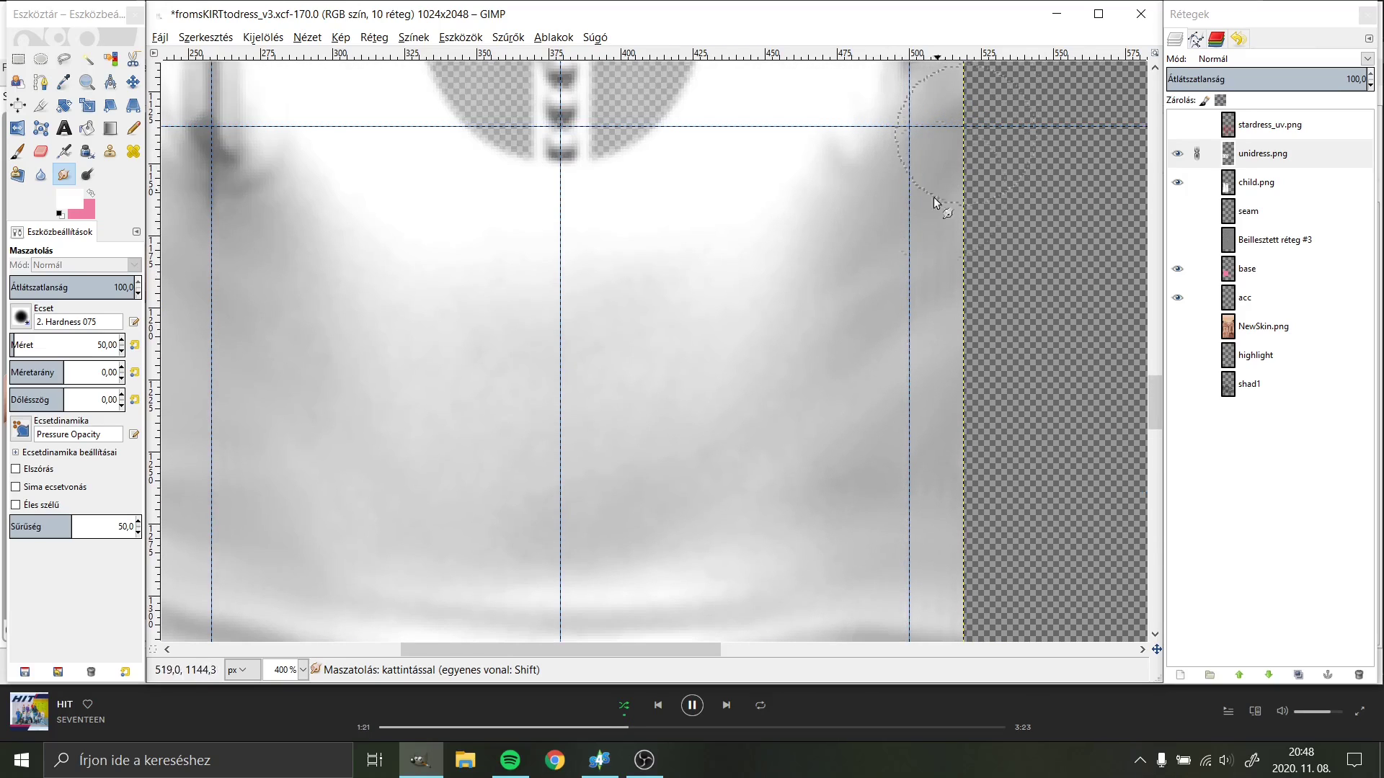
{"action": "scroll", "coordinate": [936, 196], "scroll_direction": "down", "scroll_amount": 3}
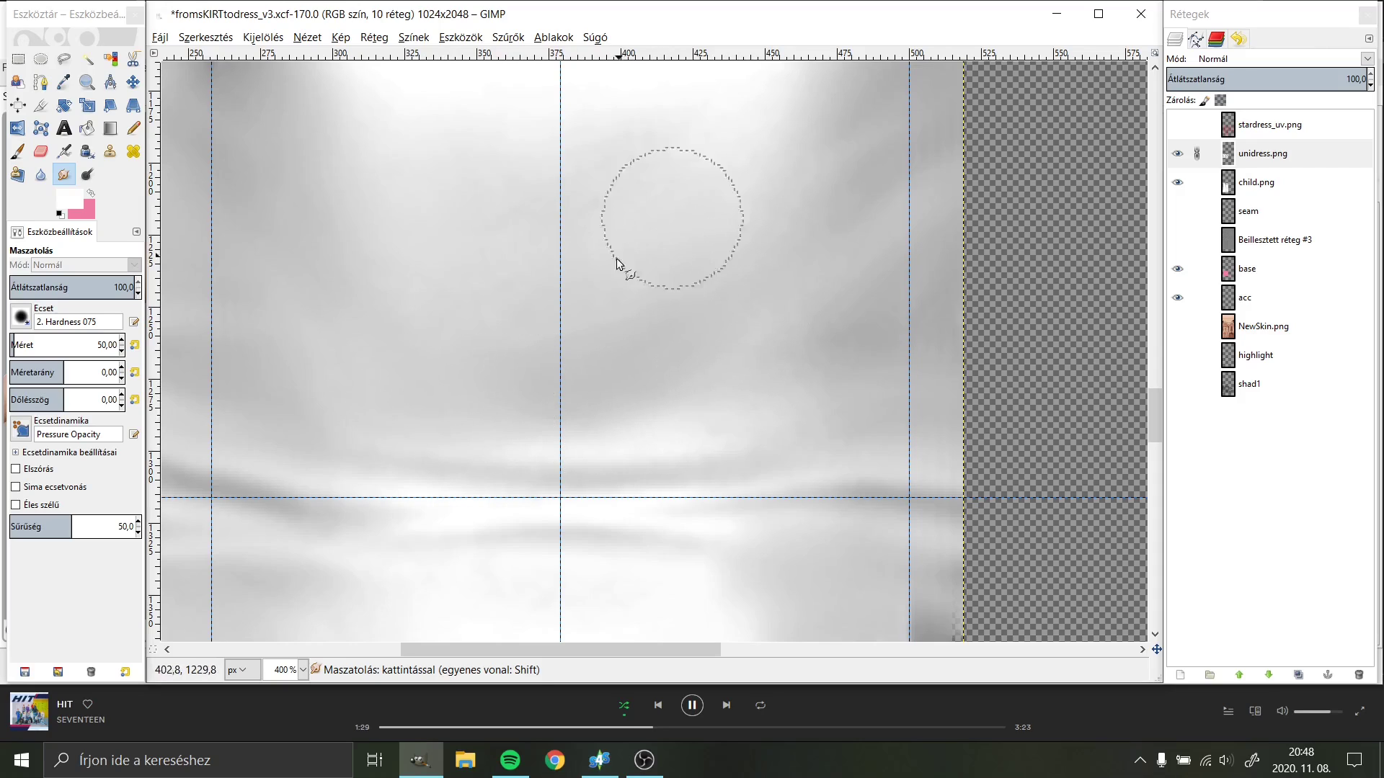
{"action": "scroll", "coordinate": [447, 304], "scroll_direction": "left", "scroll_amount": 10}
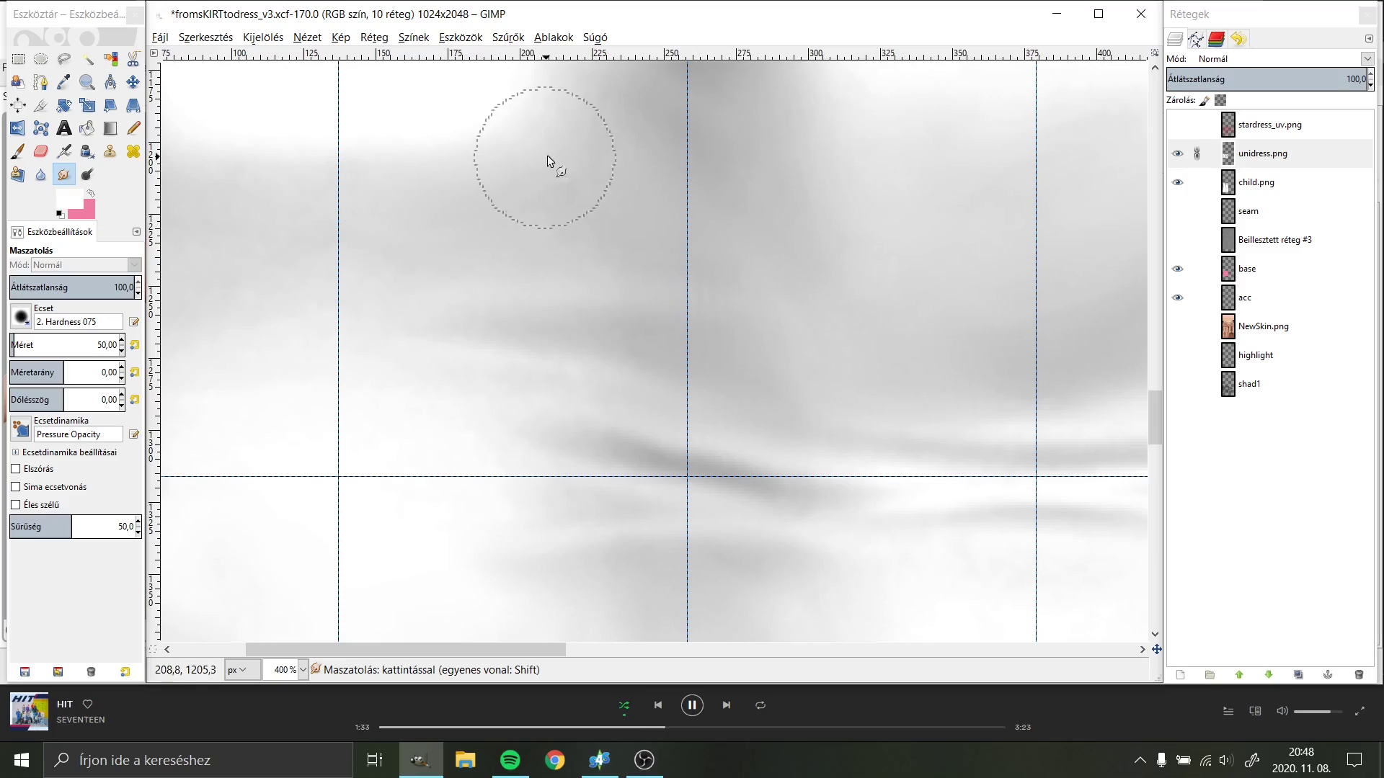
{"action": "scroll", "coordinate": [521, 135], "scroll_direction": "left", "scroll_amount": 5}
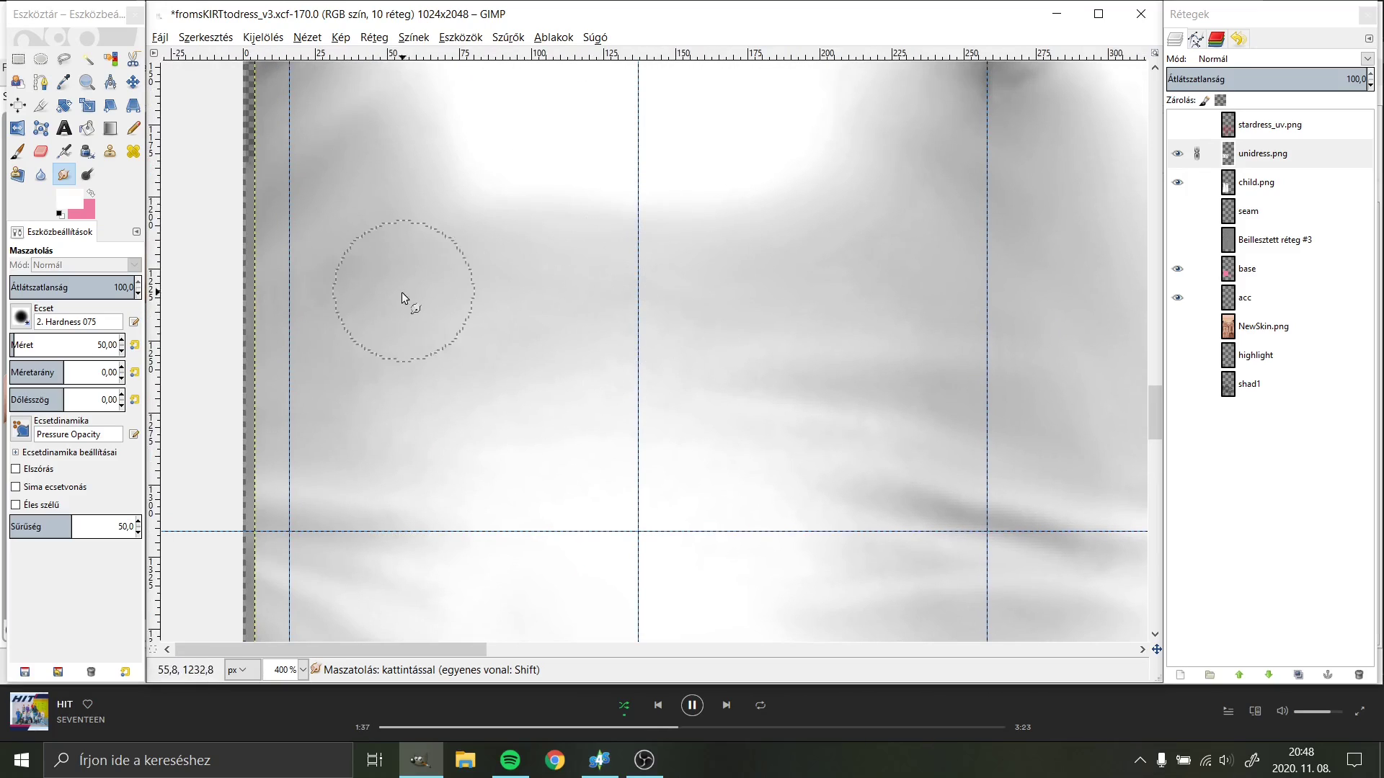
{"action": "scroll", "coordinate": [363, 423], "scroll_direction": "up", "scroll_amount": 4}
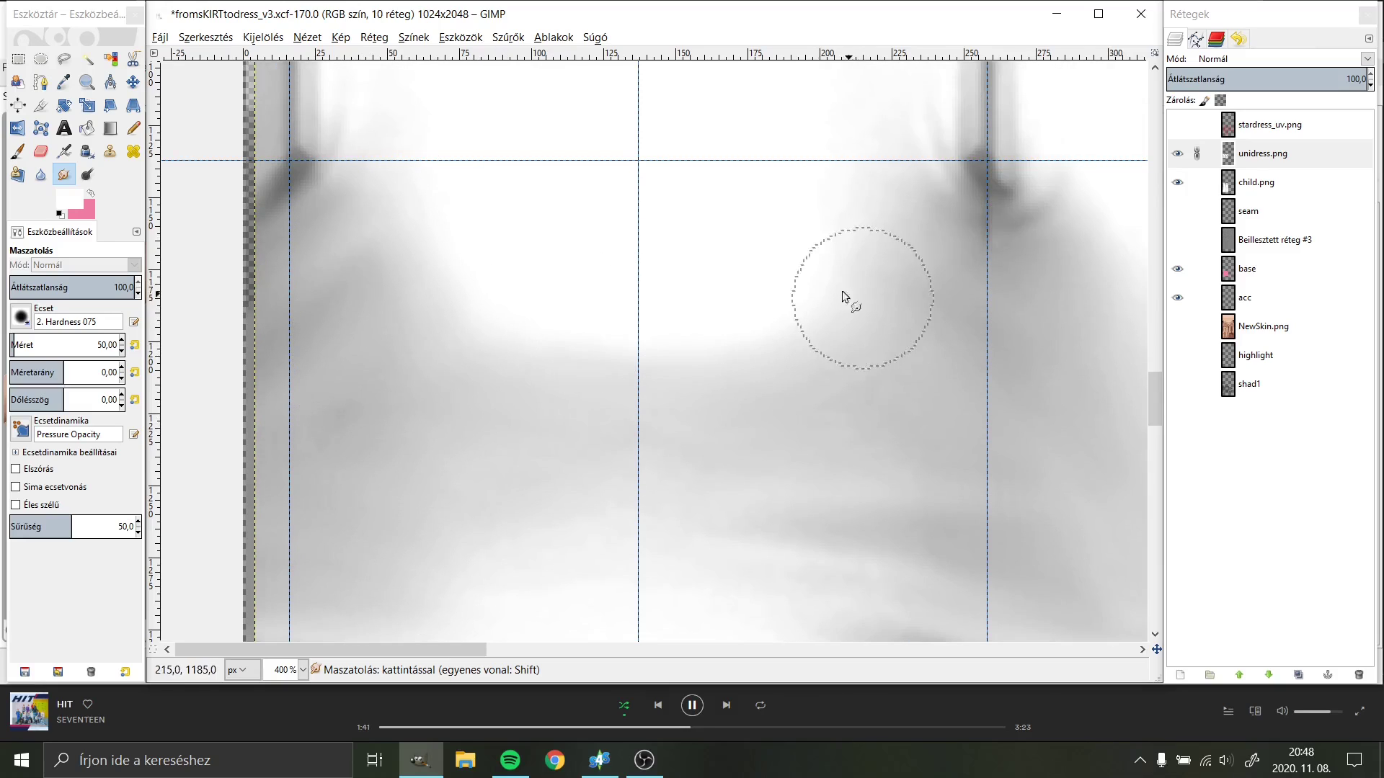
{"action": "scroll", "coordinate": [807, 324], "scroll_direction": "up", "scroll_amount": 5}
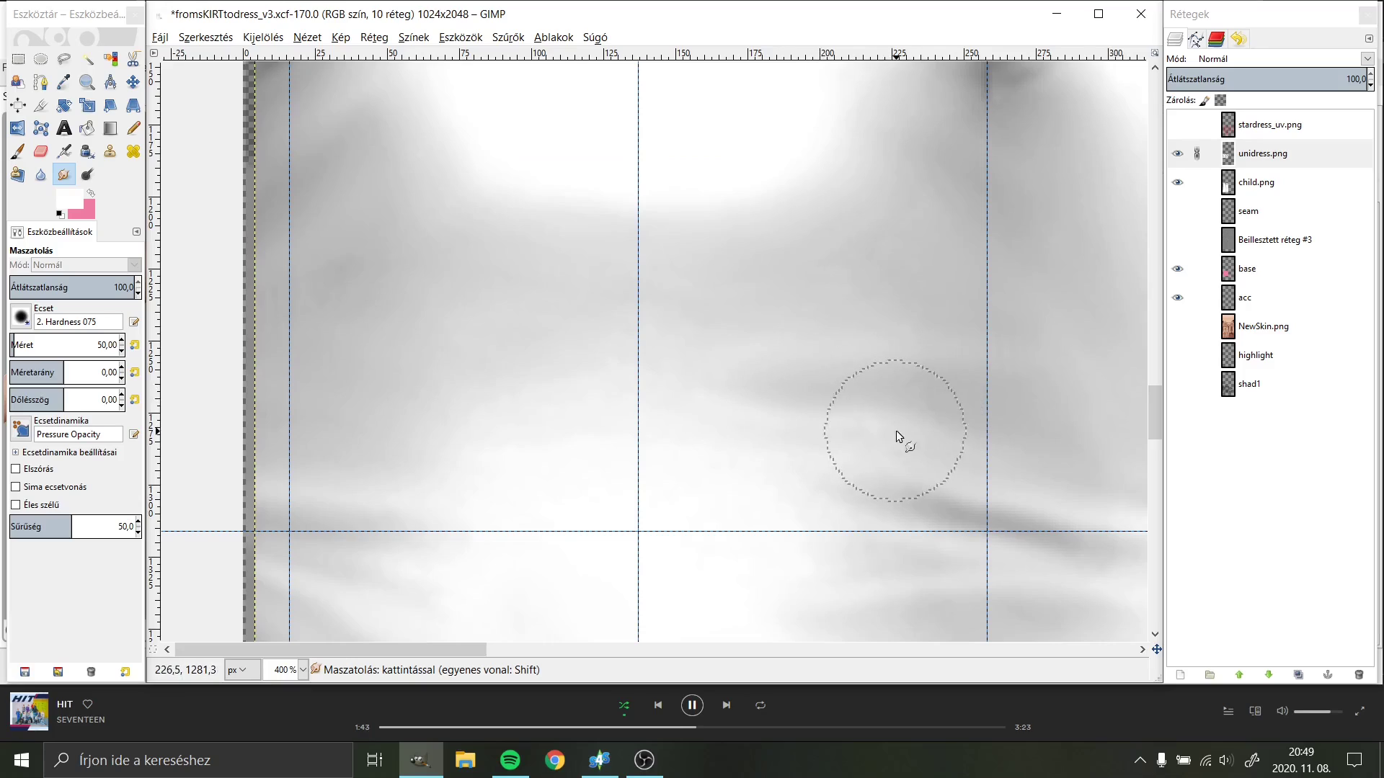
{"action": "scroll", "coordinate": [814, 477], "scroll_direction": "down", "scroll_amount": 2}
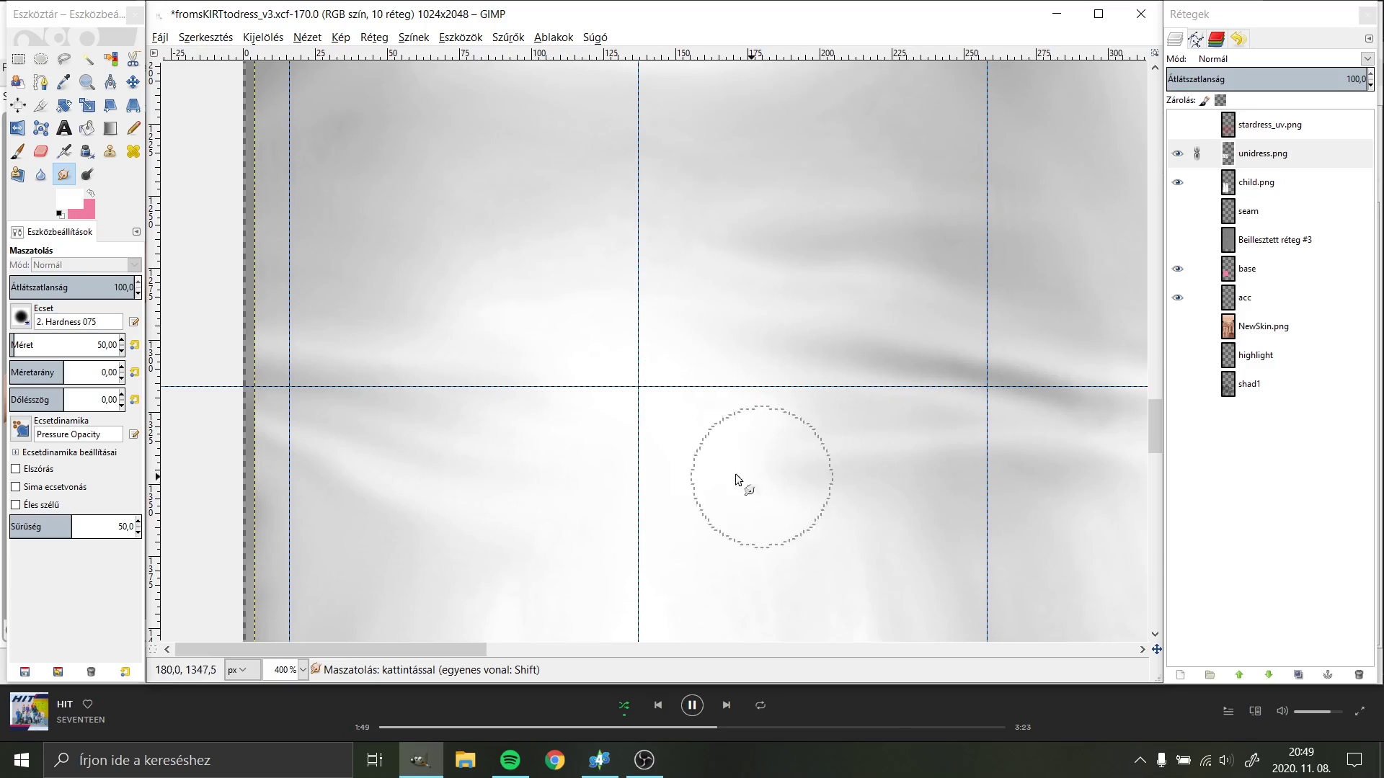
{"action": "scroll", "coordinate": [494, 538], "scroll_direction": "down", "scroll_amount": 3}
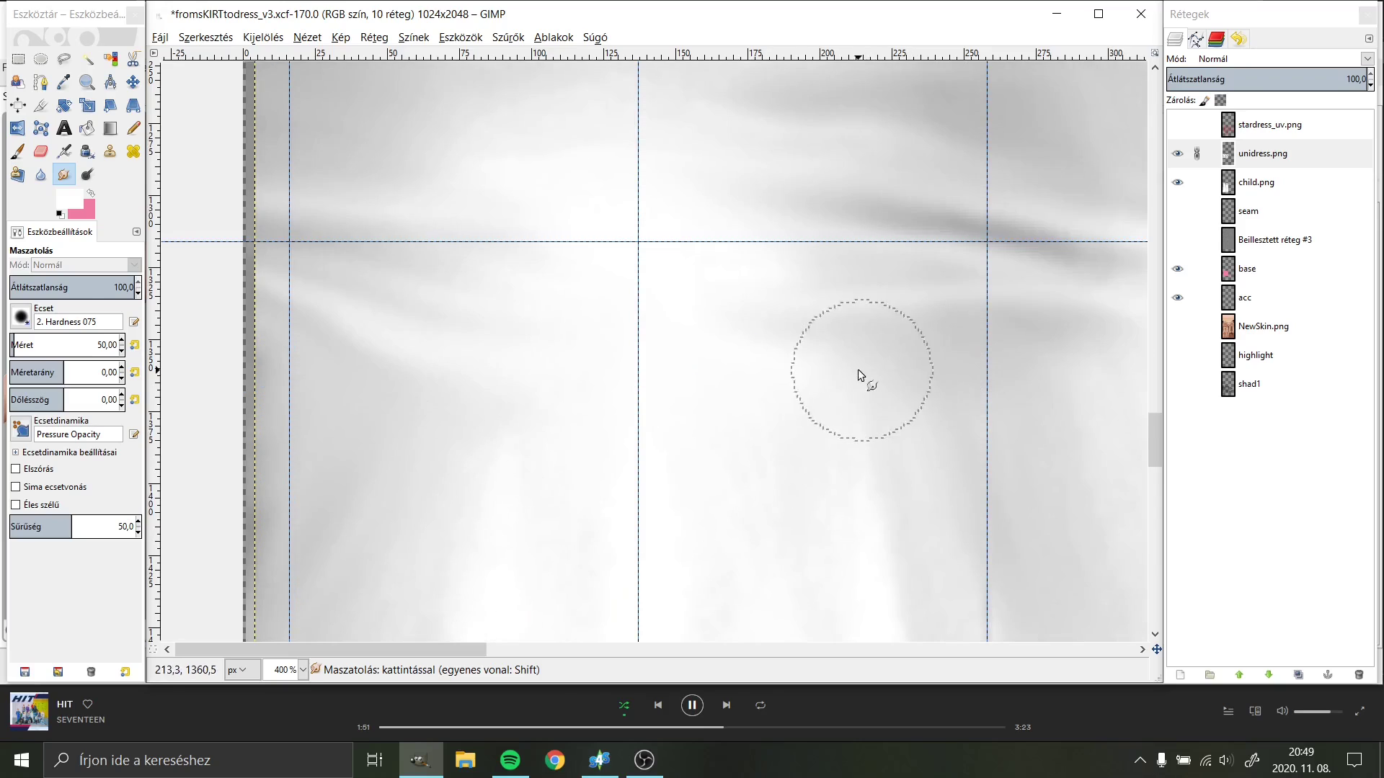
{"action": "scroll", "coordinate": [952, 430], "scroll_direction": "down", "scroll_amount": 5}
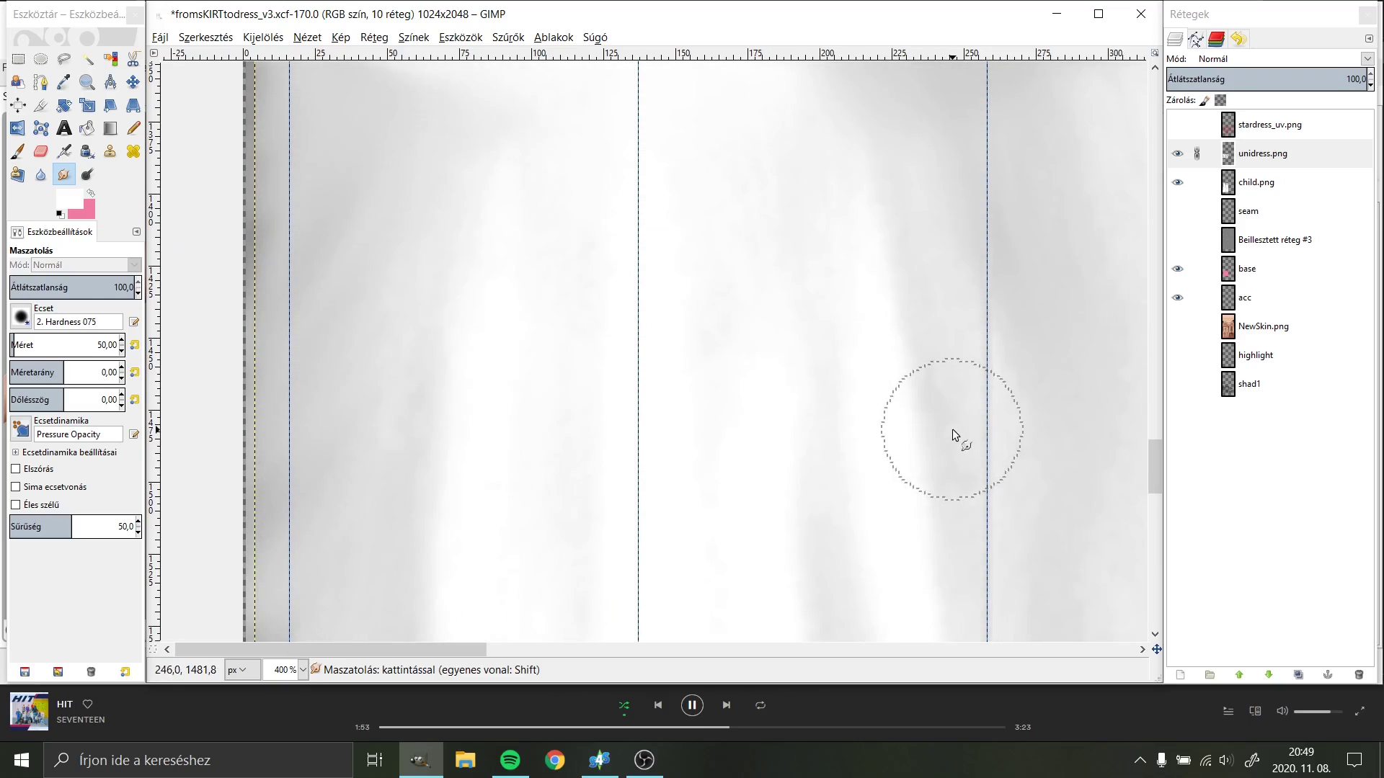
{"action": "scroll", "coordinate": [953, 430], "scroll_direction": "down", "scroll_amount": 4}
Step: Select the child.png layer and navigate to the dark strip beside the guide
{"action": "left_click", "coordinate": [1256, 182]}
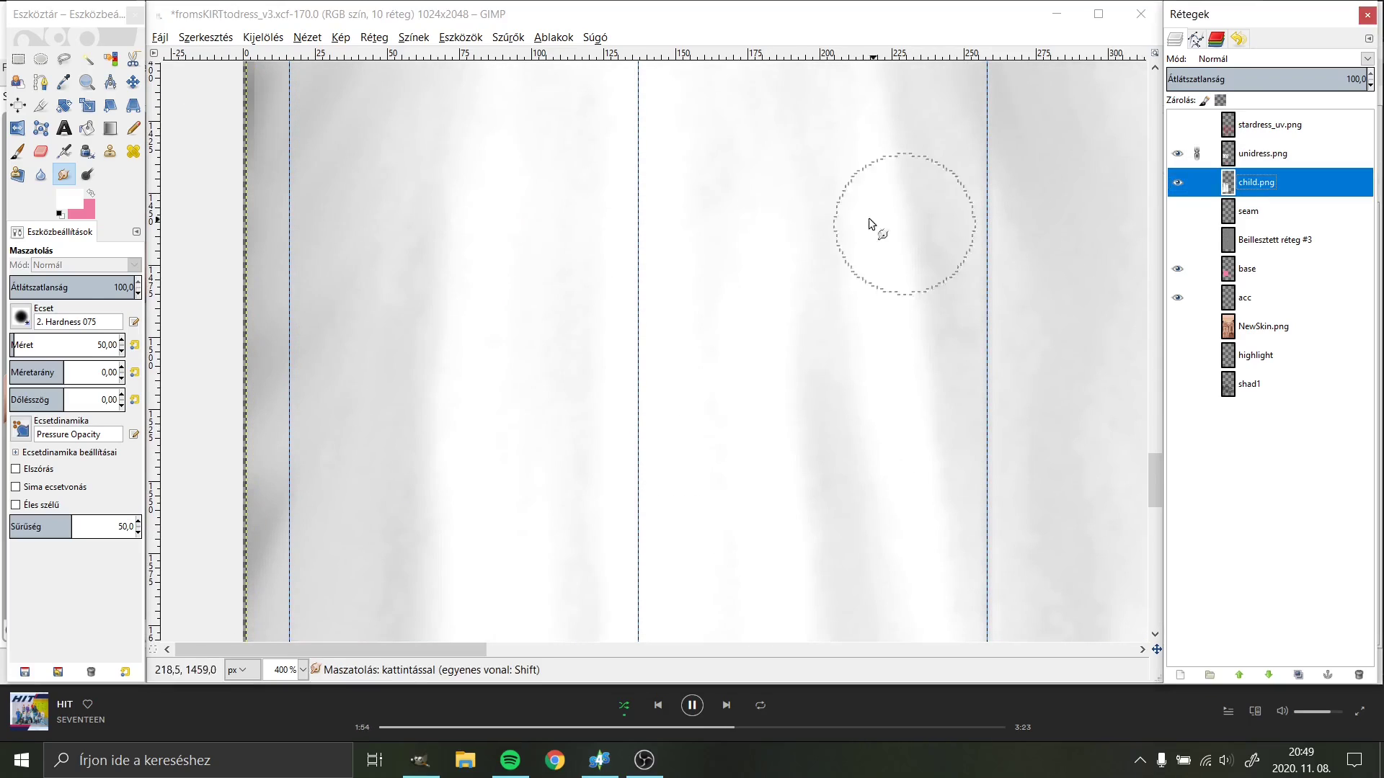
{"action": "left_click", "coordinate": [810, 197]}
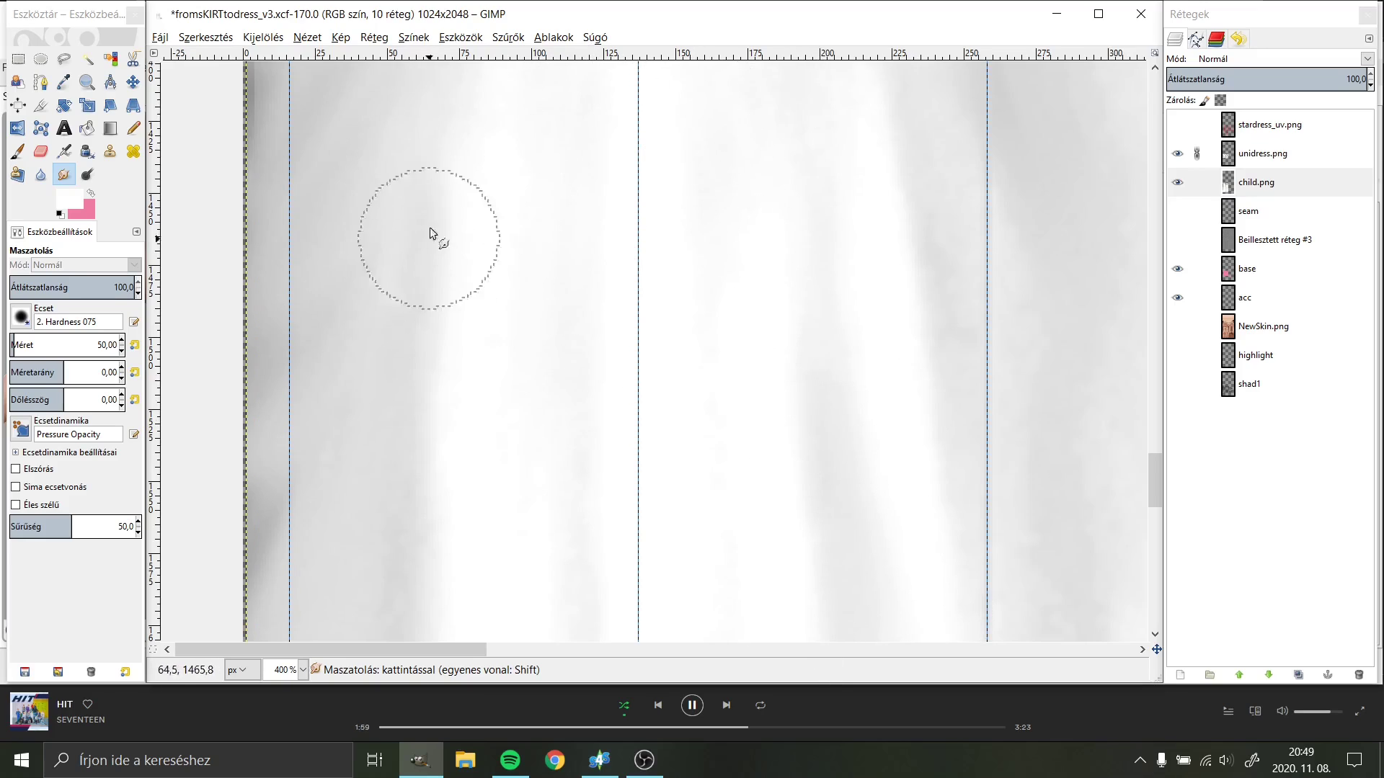
{"action": "scroll", "coordinate": [411, 141], "scroll_direction": "down", "scroll_amount": 3}
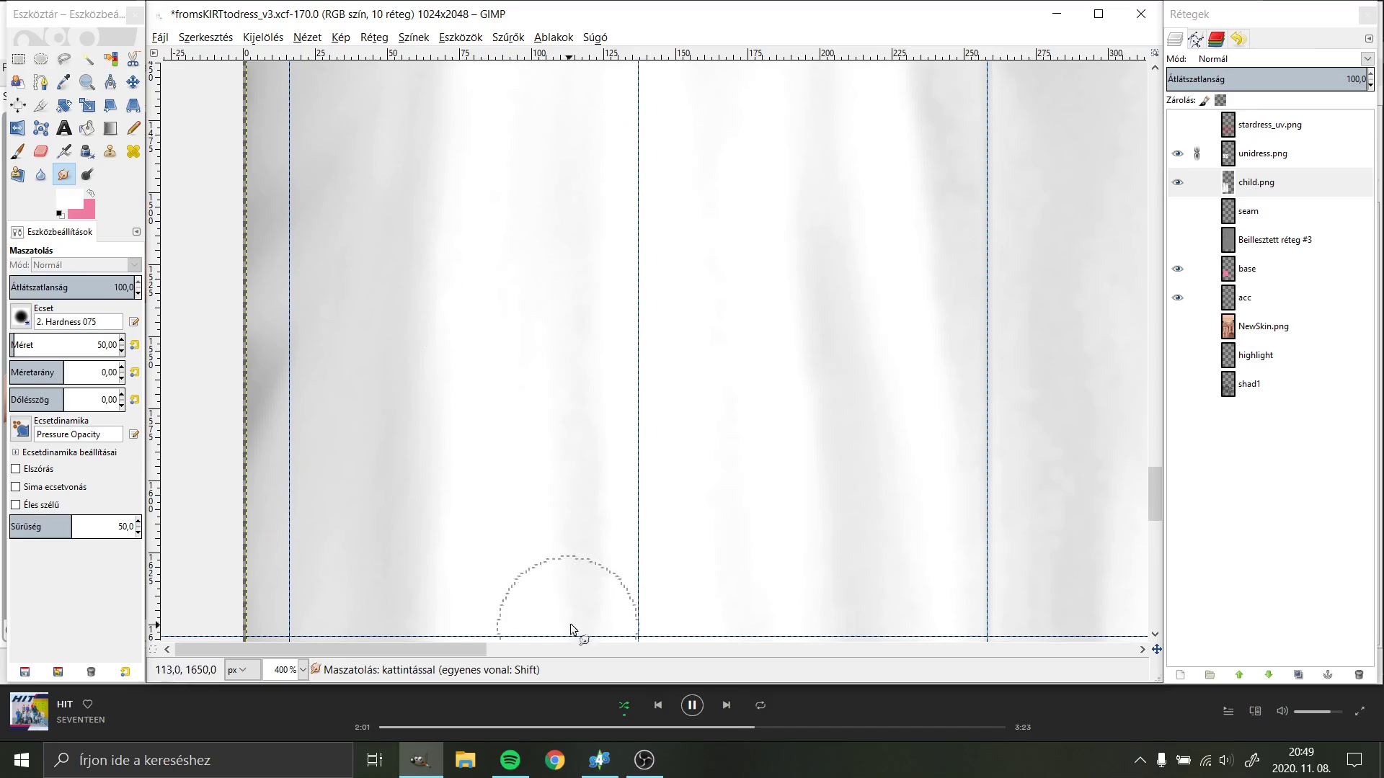
{"action": "scroll", "coordinate": [874, 550], "scroll_direction": "right", "scroll_amount": 7}
{"action": "scroll", "coordinate": [874, 550], "scroll_direction": "down", "scroll_amount": 2}
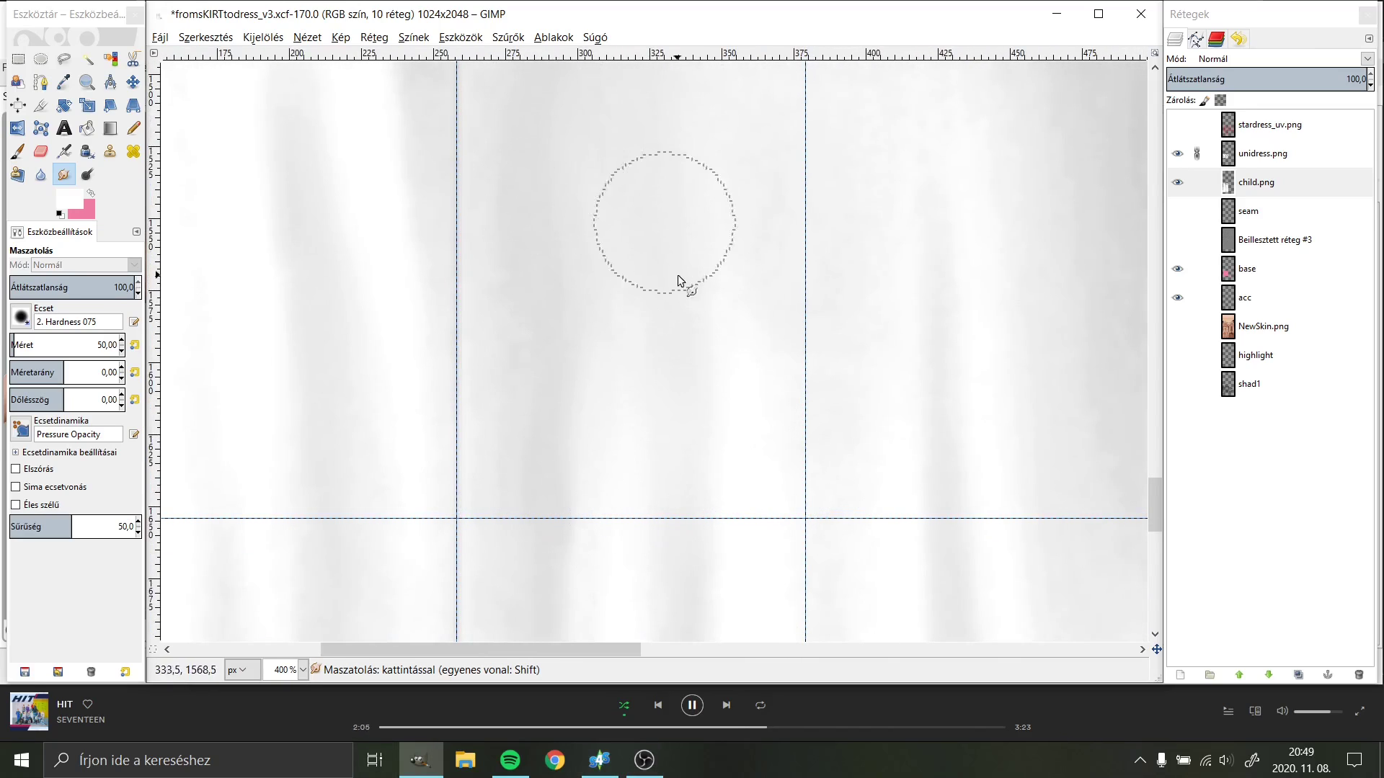
{"action": "scroll", "coordinate": [627, 266], "scroll_direction": "up", "scroll_amount": 3}
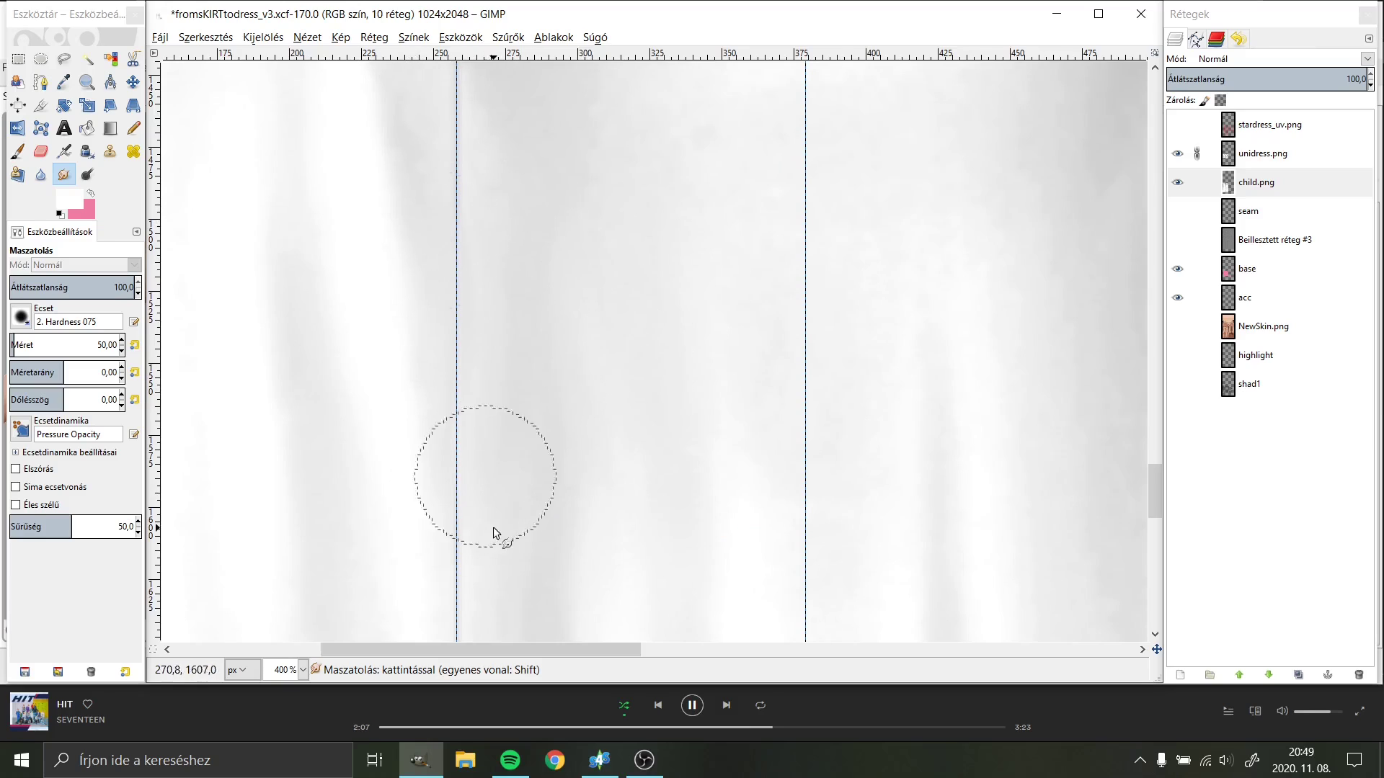
{"action": "scroll", "coordinate": [475, 432], "scroll_direction": "down", "scroll_amount": 3}
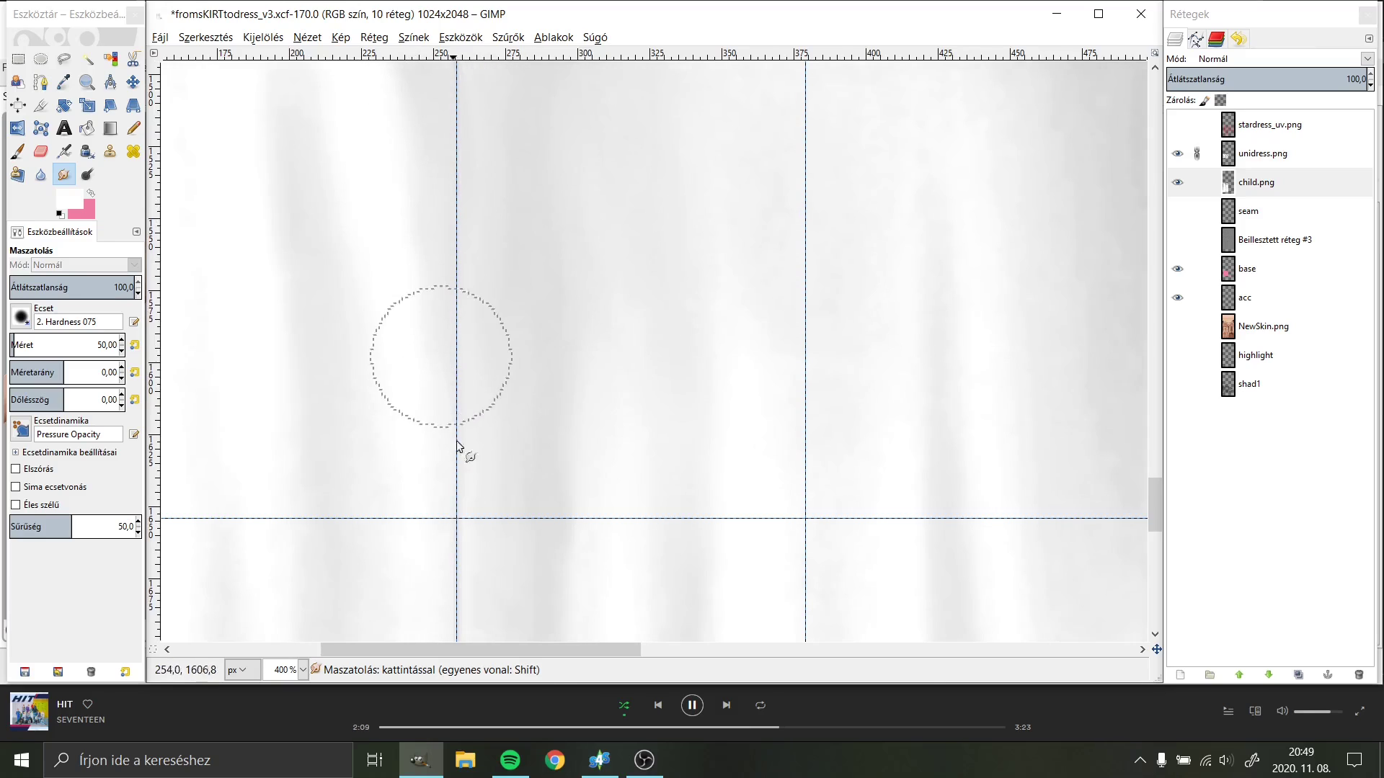
{"action": "scroll", "coordinate": [490, 439], "scroll_direction": "up", "scroll_amount": 5}
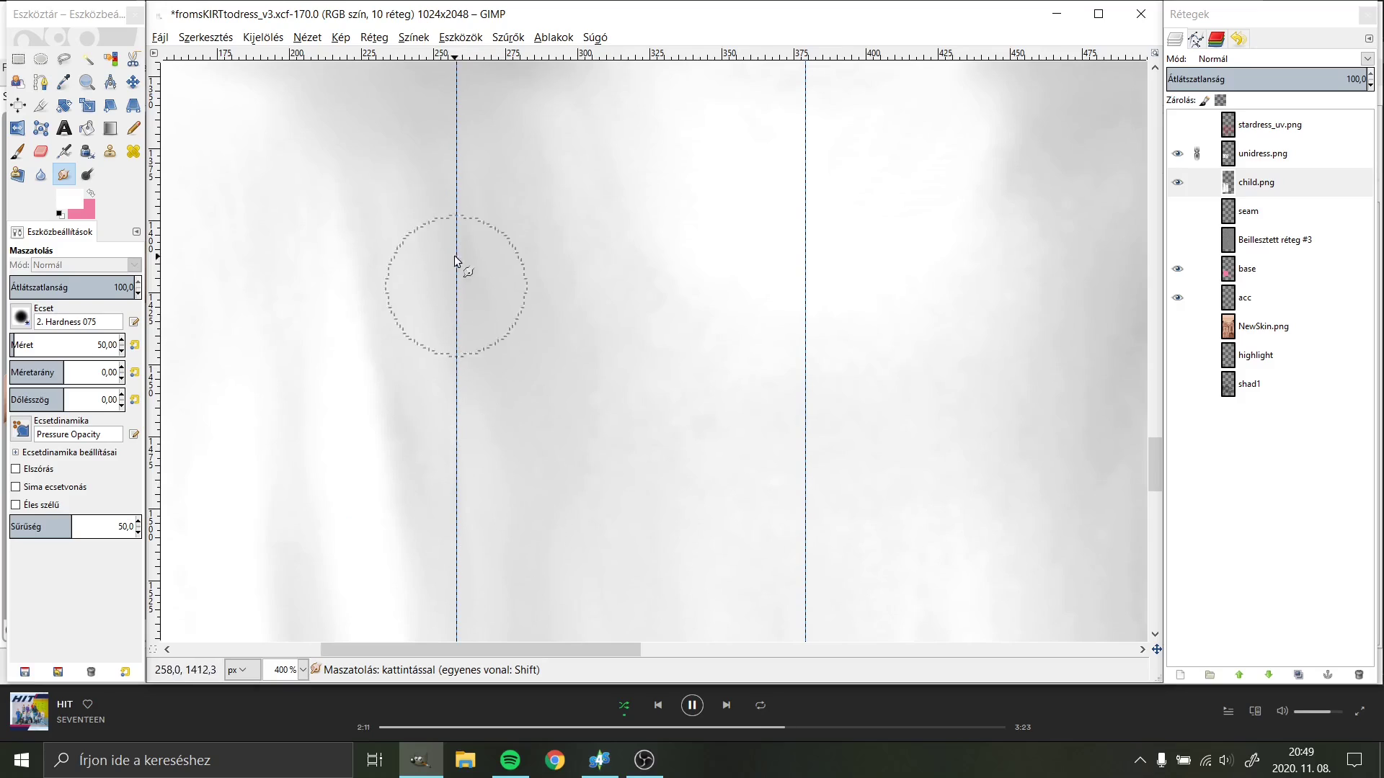
{"action": "scroll", "coordinate": [548, 330], "scroll_direction": "up", "scroll_amount": 3}
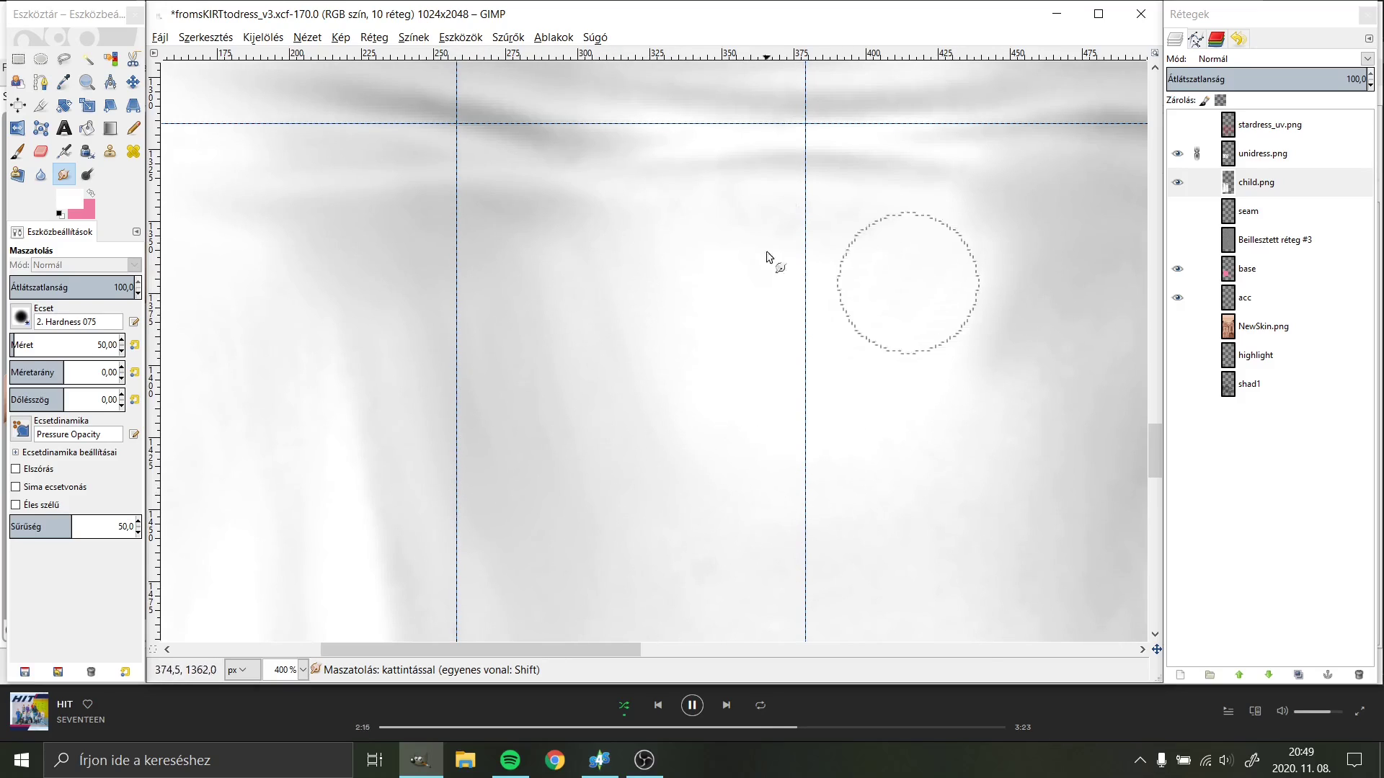
Step: Smudge the dark vertical strip along the dress edge lighter in two passes
{"action": "left_click", "coordinate": [1265, 154]}
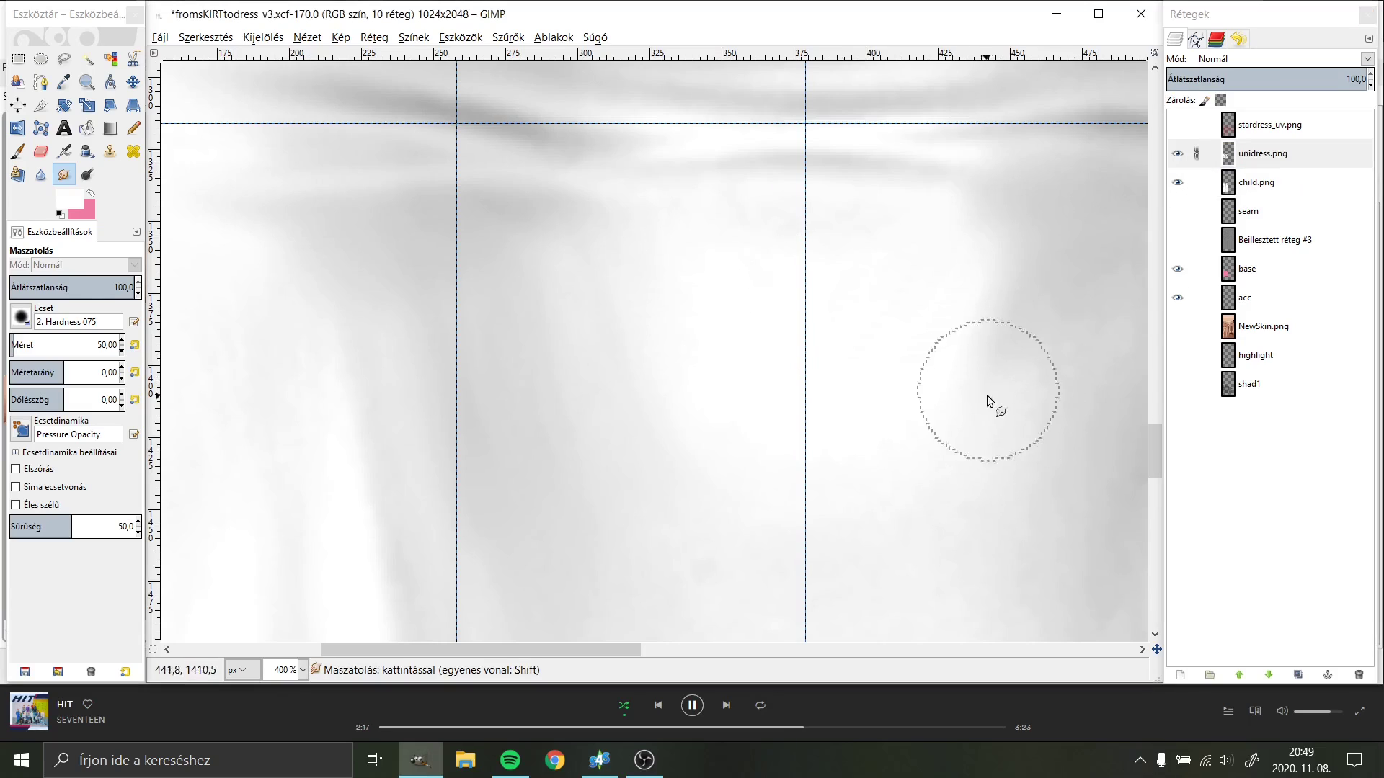
{"action": "key", "text": "Page_Down"}
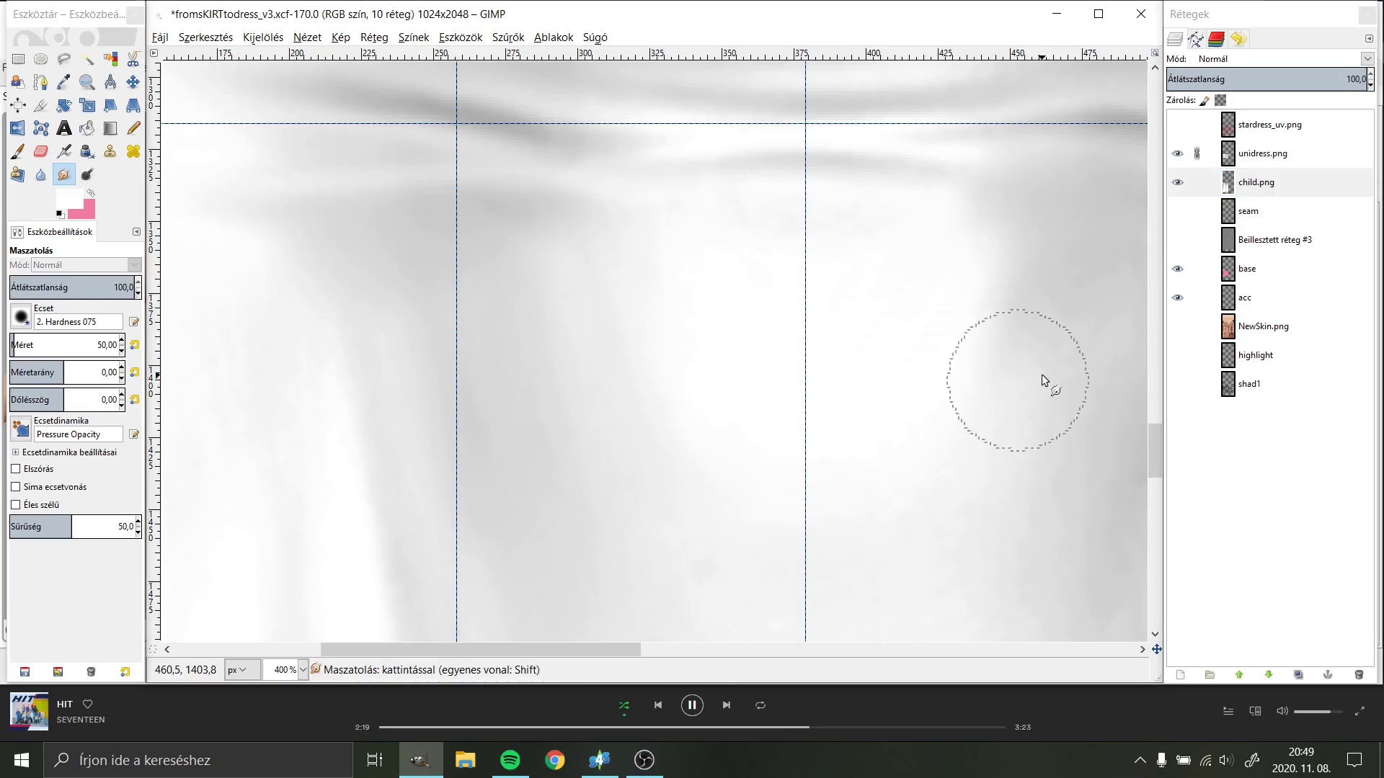
{"action": "scroll", "coordinate": [1040, 374], "scroll_direction": "right", "scroll_amount": 5}
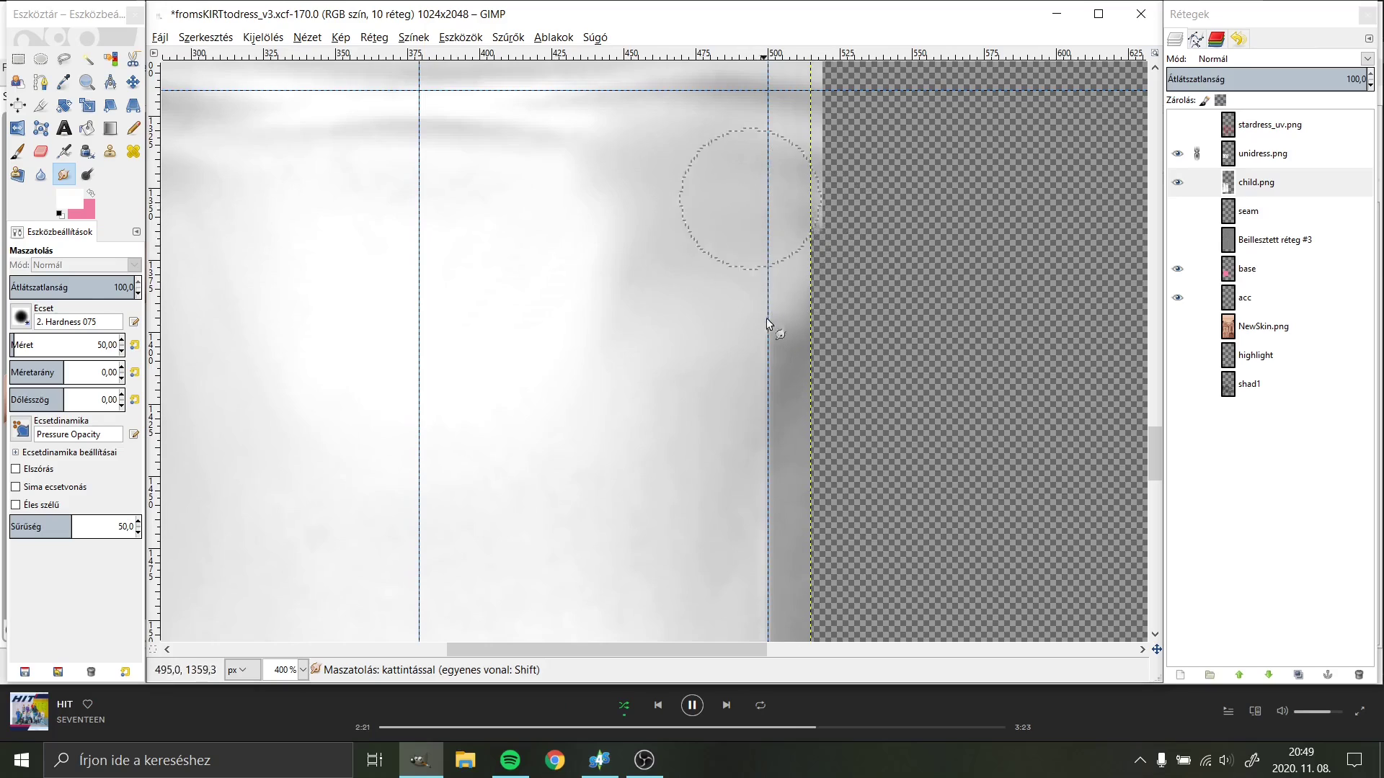
{"action": "left_click_drag", "start_coordinate": [767, 318], "coordinate": [803, 566]}
{"action": "scroll", "coordinate": [754, 364], "scroll_direction": "down", "scroll_amount": 3}
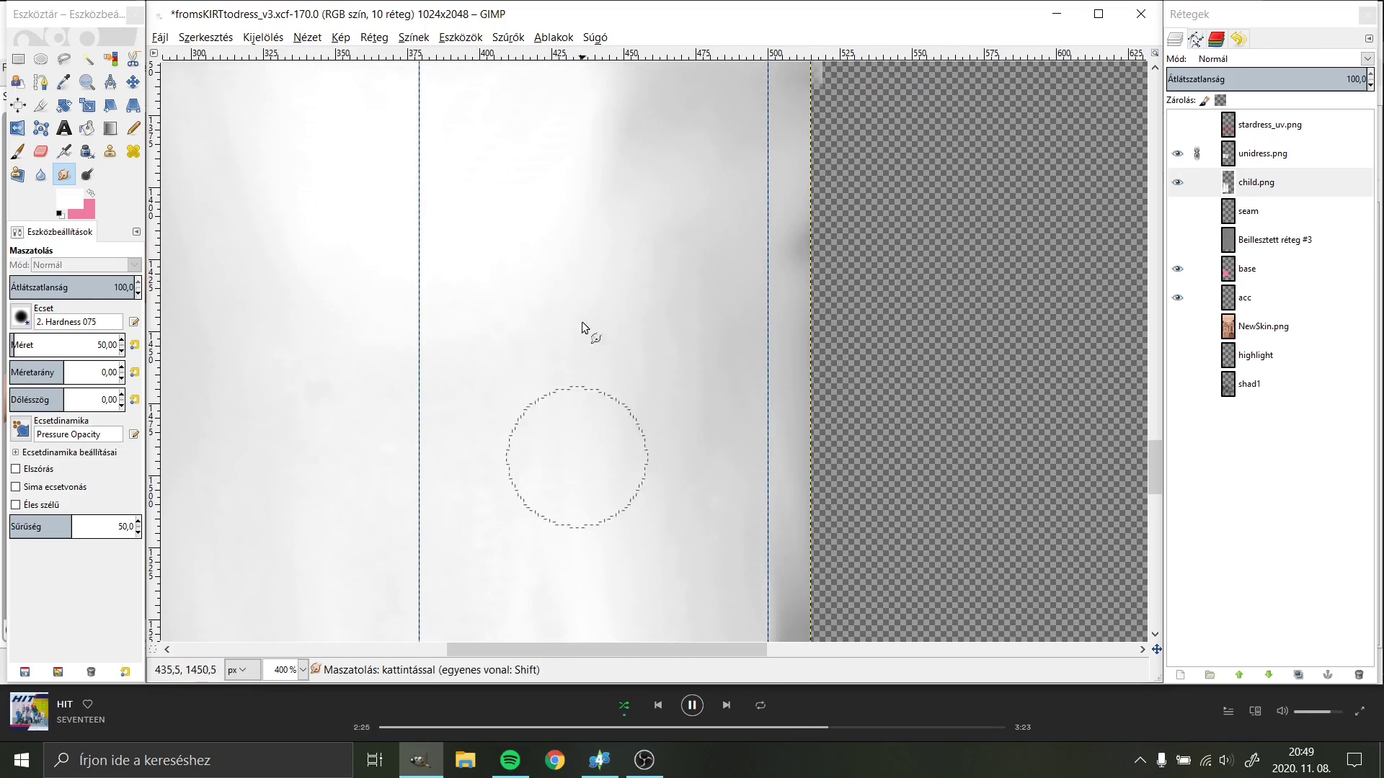
{"action": "scroll", "coordinate": [581, 321], "scroll_direction": "down", "scroll_amount": 2}
{"action": "scroll", "coordinate": [573, 477], "scroll_direction": "down", "scroll_amount": 2}
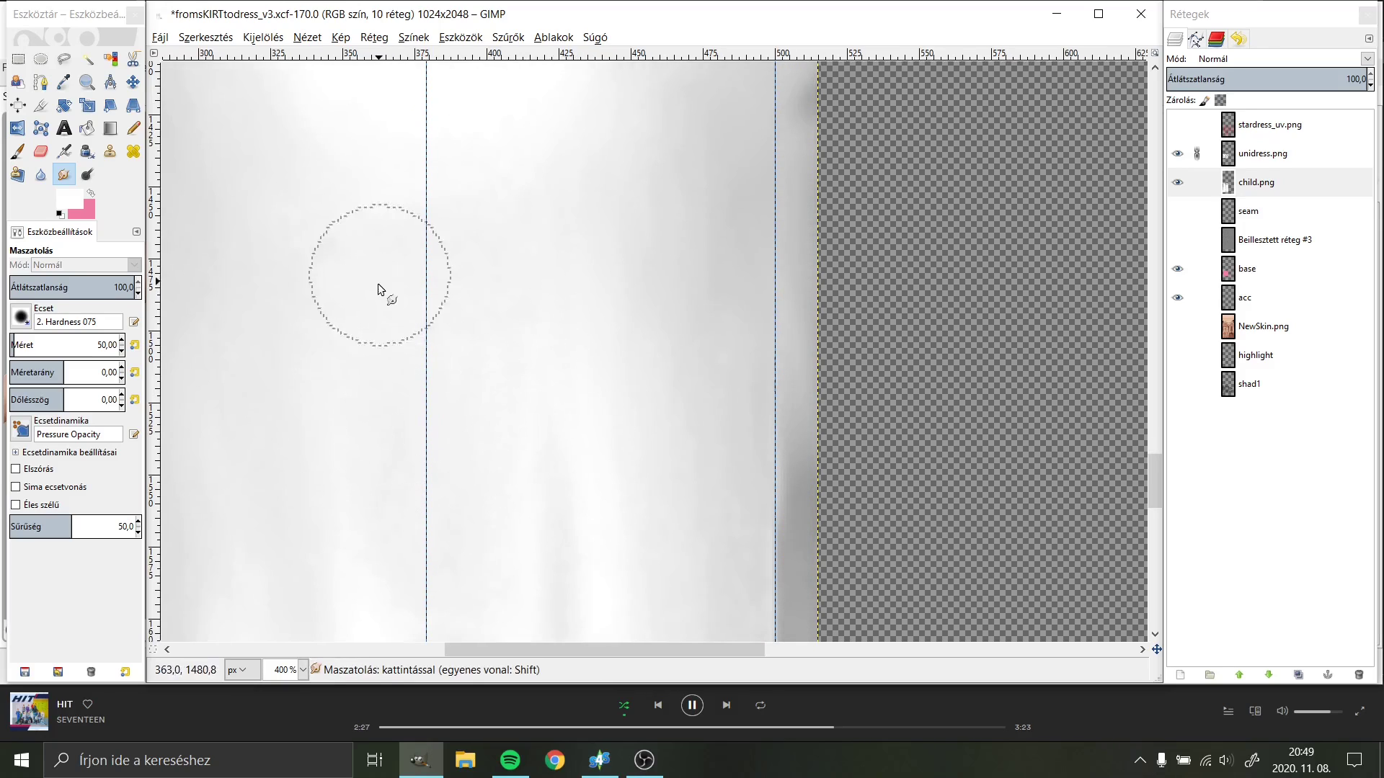
{"action": "scroll", "coordinate": [306, 198], "scroll_direction": "down", "scroll_amount": 2}
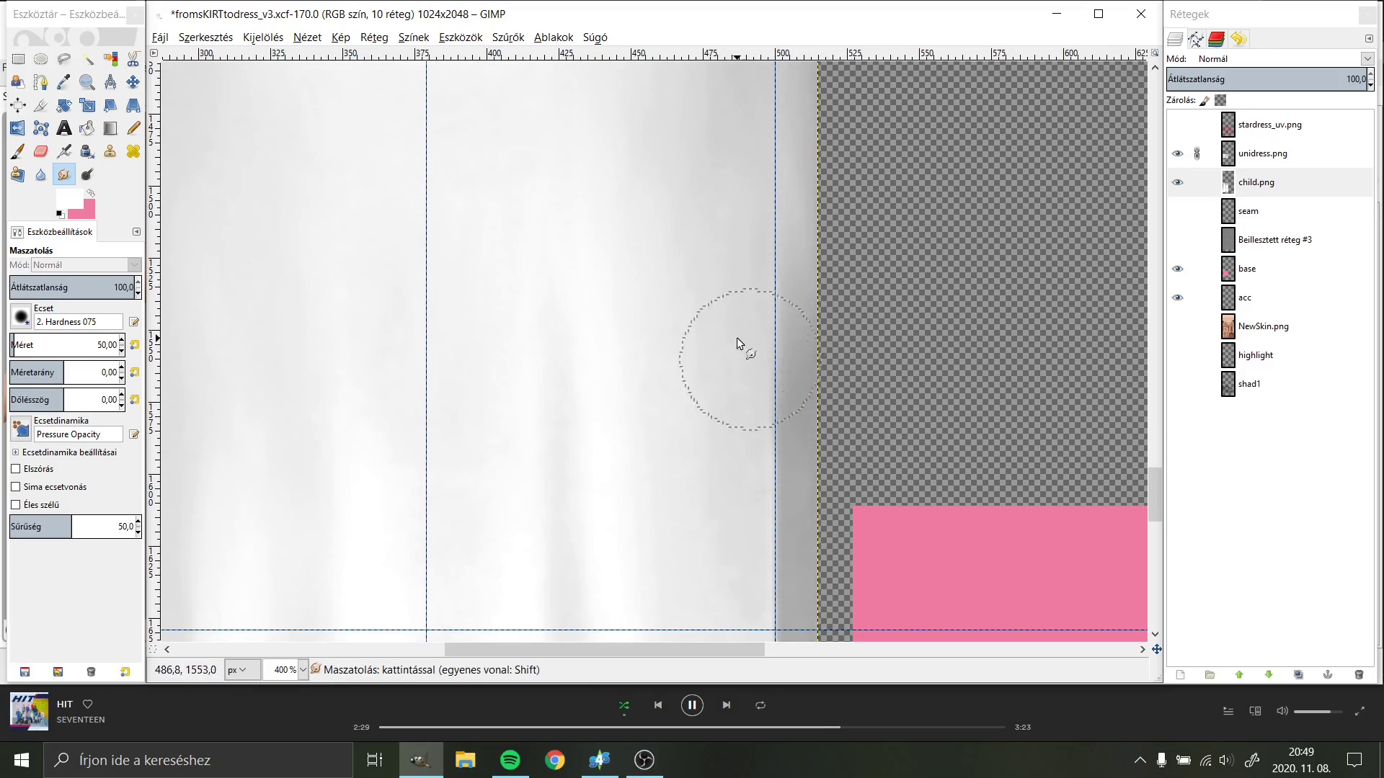
{"action": "mouse_move", "coordinate": [737, 337]}
{"action": "left_mouse_down"}
{"action": "mouse_move", "coordinate": [706, 261]}
{"action": "mouse_move", "coordinate": [689, 415]}
{"action": "mouse_move", "coordinate": [777, 537]}
{"action": "mouse_move", "coordinate": [778, 494]}
{"action": "left_mouse_up"}
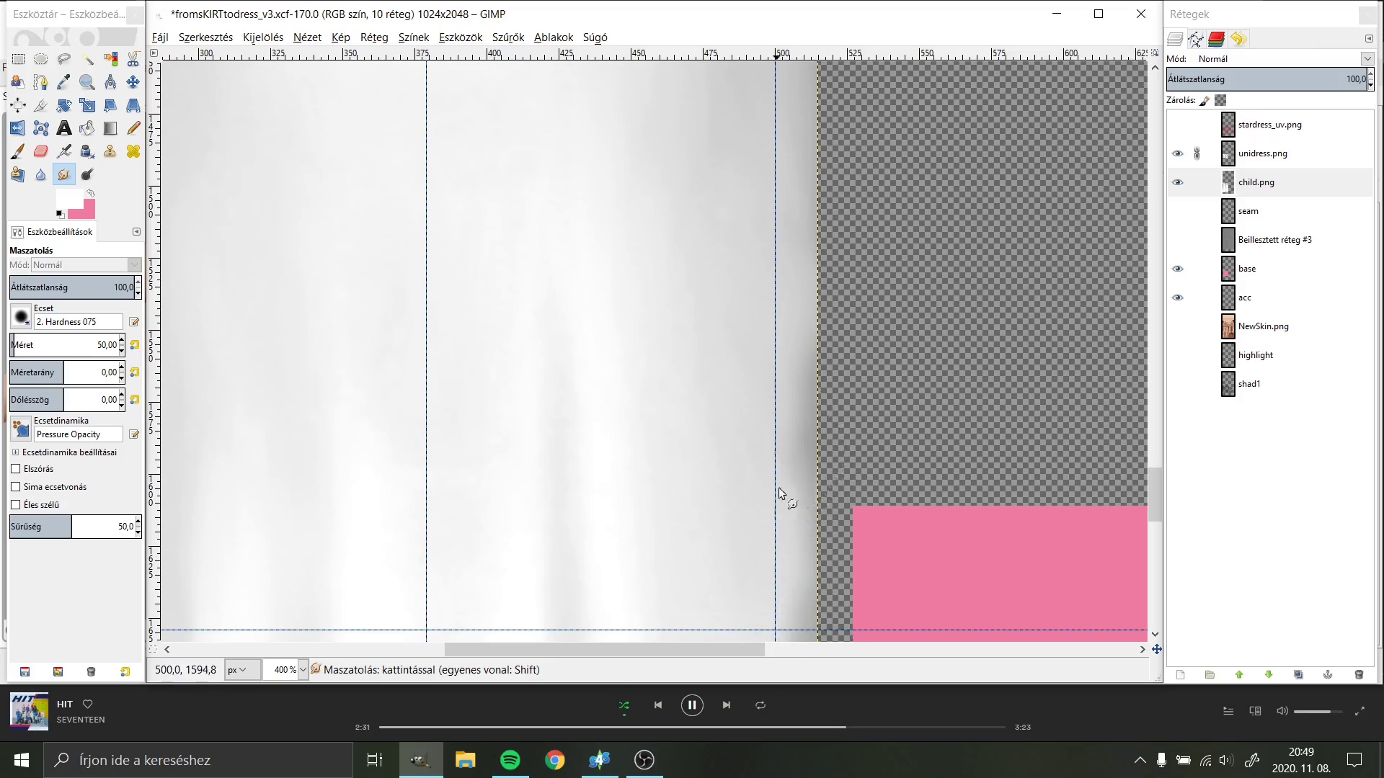
{"action": "scroll", "coordinate": [750, 468], "scroll_direction": "up", "scroll_amount": 3}
{"action": "scroll", "coordinate": [720, 403], "scroll_direction": "up", "scroll_amount": 3}
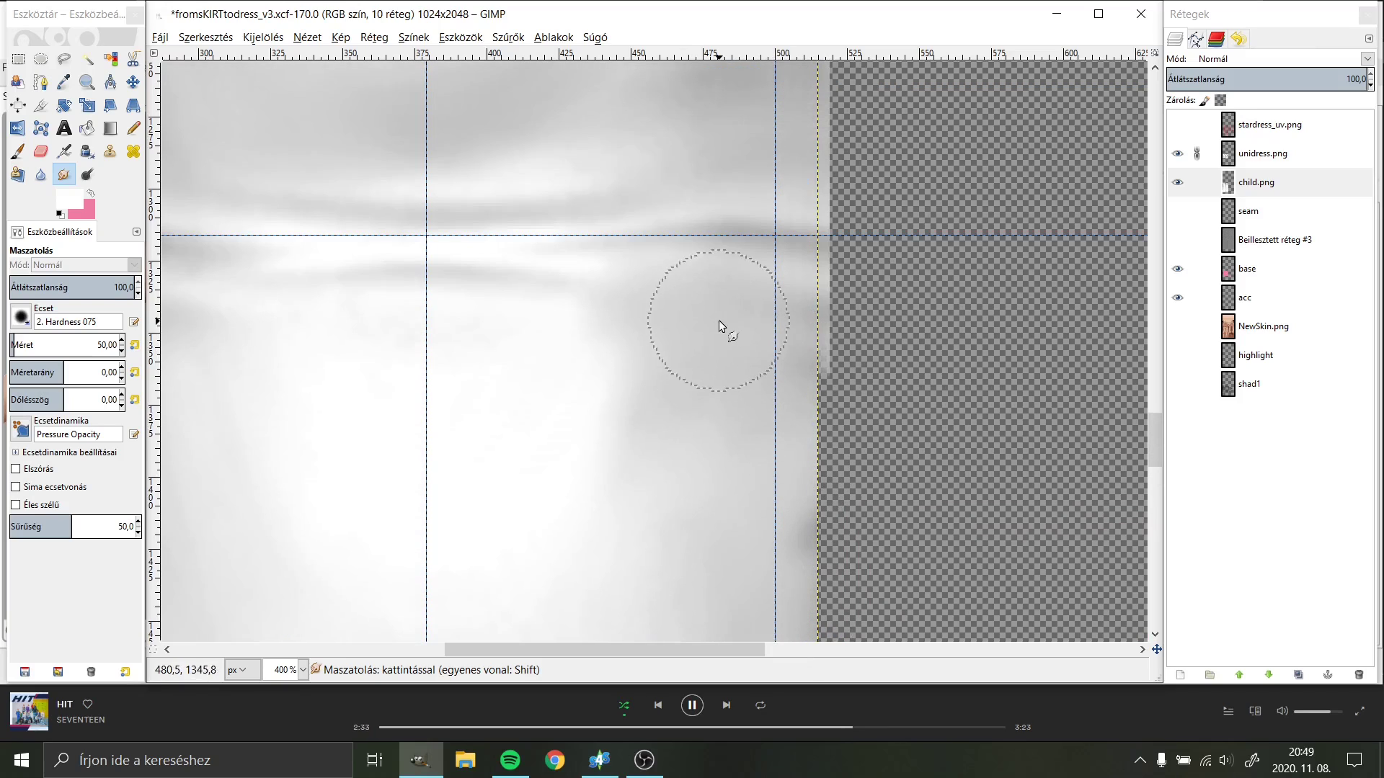
{"action": "scroll", "coordinate": [719, 320], "scroll_direction": "up", "scroll_amount": 2}
Step: Merge the unidress.png layer down into child.png
{"action": "right_click", "coordinate": [1276, 165]}
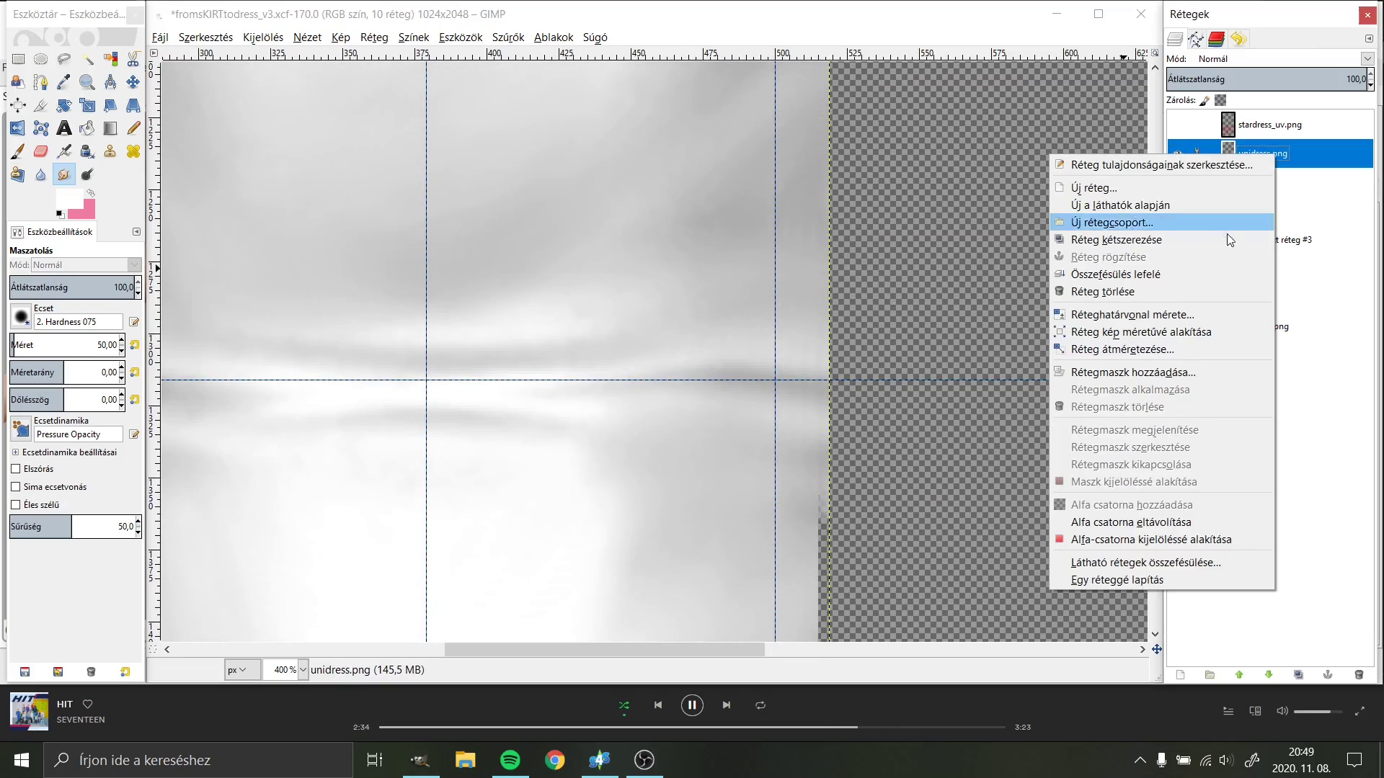
{"action": "left_click", "coordinate": [1214, 274]}
{"action": "scroll", "coordinate": [551, 373], "scroll_direction": "left", "scroll_amount": 10}
{"action": "scroll", "coordinate": [551, 373], "scroll_direction": "left", "scroll_amount": 3}
{"action": "scroll", "coordinate": [859, 267], "scroll_direction": "up", "scroll_amount": 5}
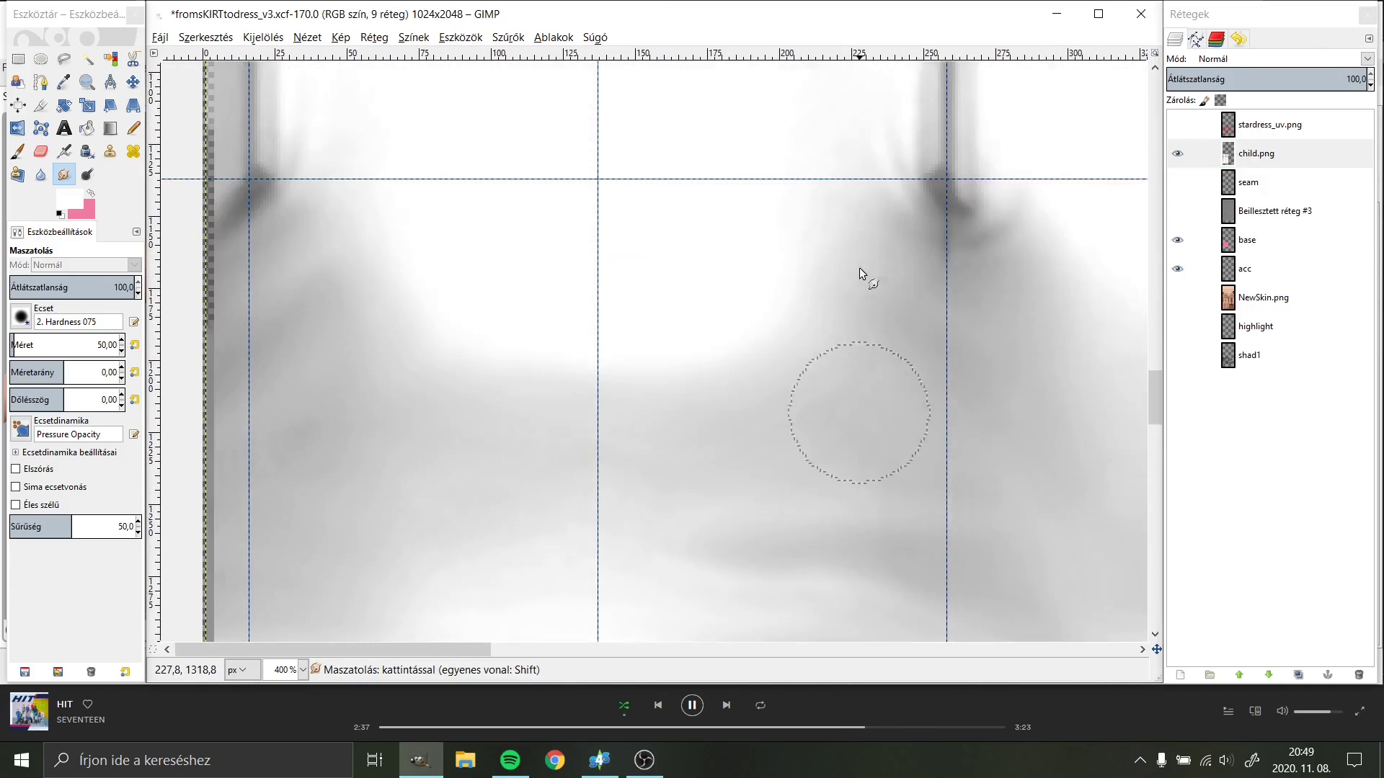
{"action": "scroll", "coordinate": [859, 266], "scroll_direction": "up", "scroll_amount": 2}
Step: Set child.png to Multiply mode over the pink base and export to a.png
{"action": "left_click", "coordinate": [1226, 62]}
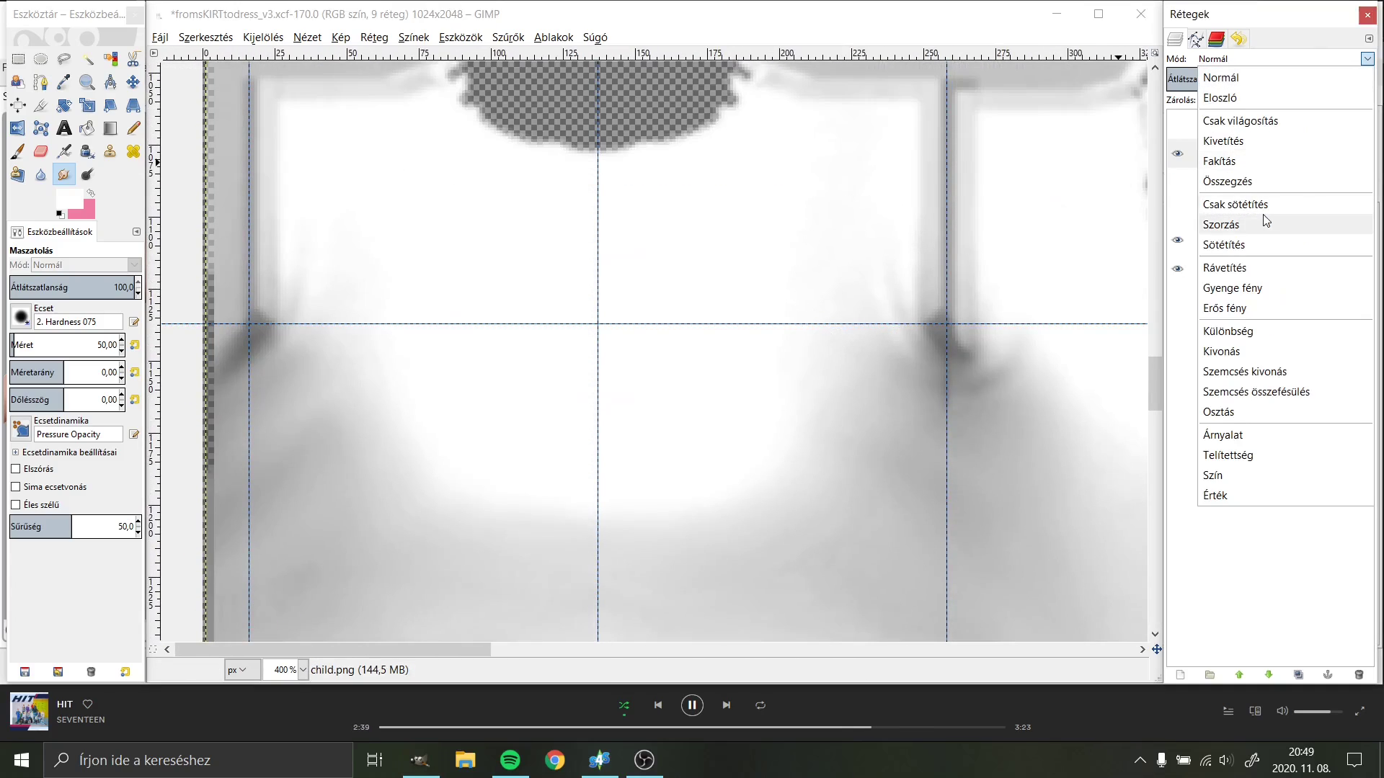
{"action": "left_click", "coordinate": [1266, 219]}
{"action": "scroll", "coordinate": [642, 247], "scroll_direction": "down", "scroll_amount": 5}
{"action": "left_click", "coordinate": [160, 37]}
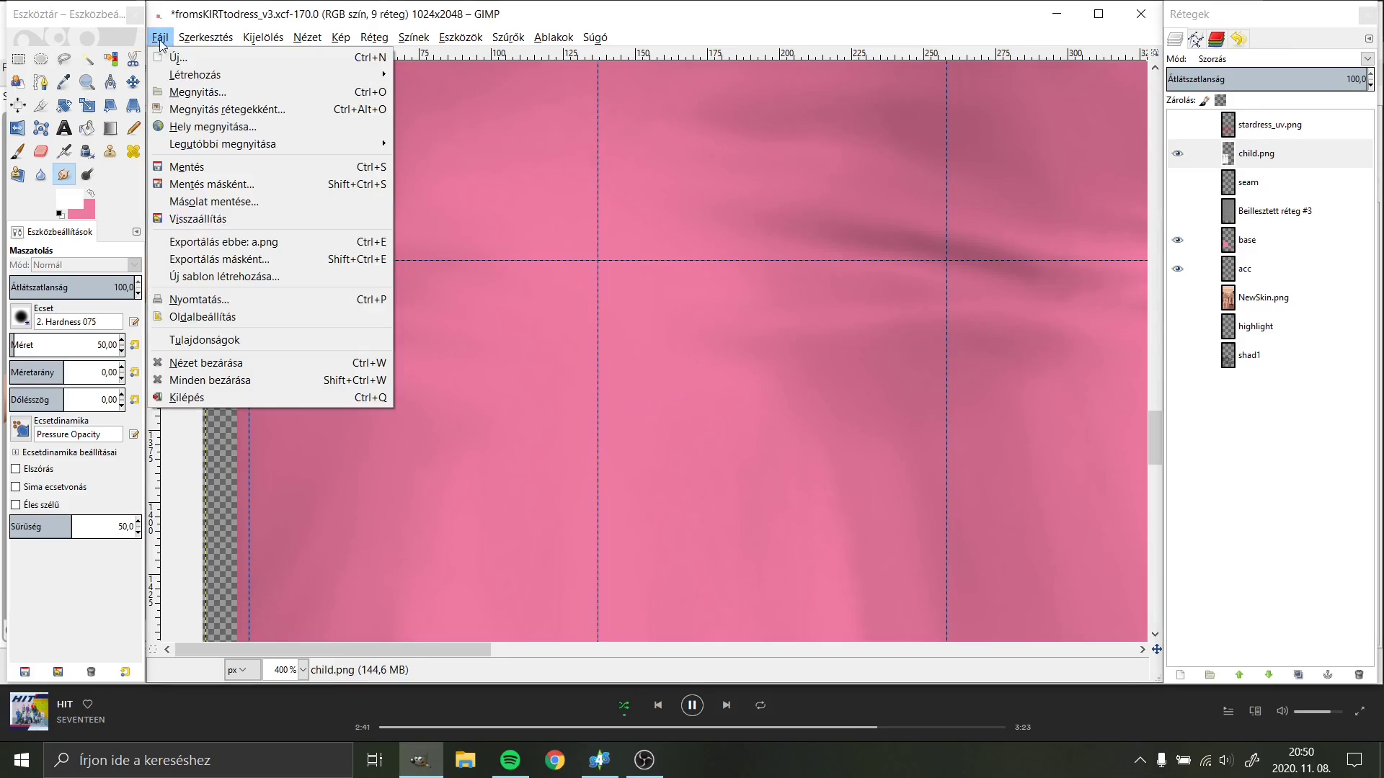
{"action": "left_click", "coordinate": [309, 264]}
Step: In Sims 4 Studio, import the exported PNG as the Diffuse texture
{"action": "key", "text": "alt+Tab"}
{"action": "left_click", "coordinate": [734, 488]}
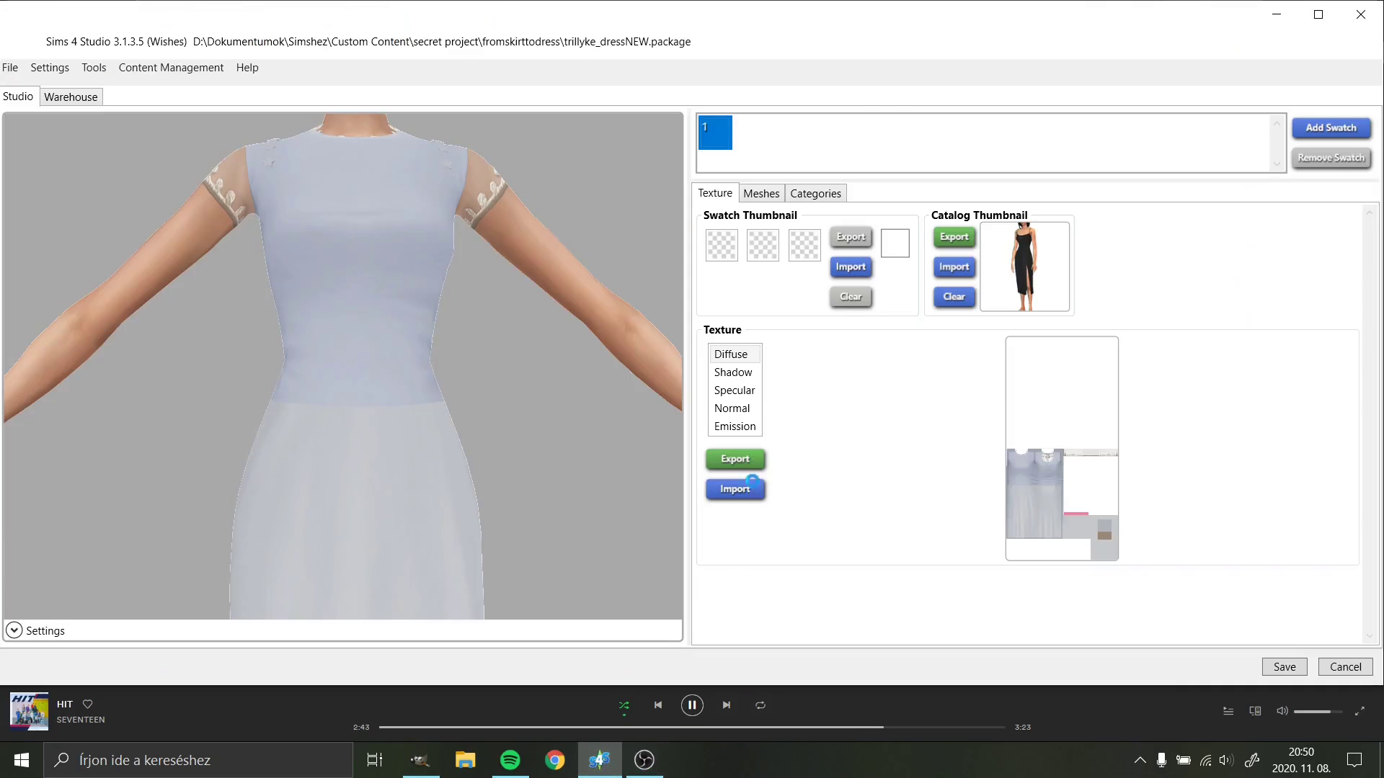
{"action": "double_click", "coordinate": [235, 211]}
{"action": "scroll", "coordinate": [516, 336], "scroll_direction": "down", "scroll_amount": 5}
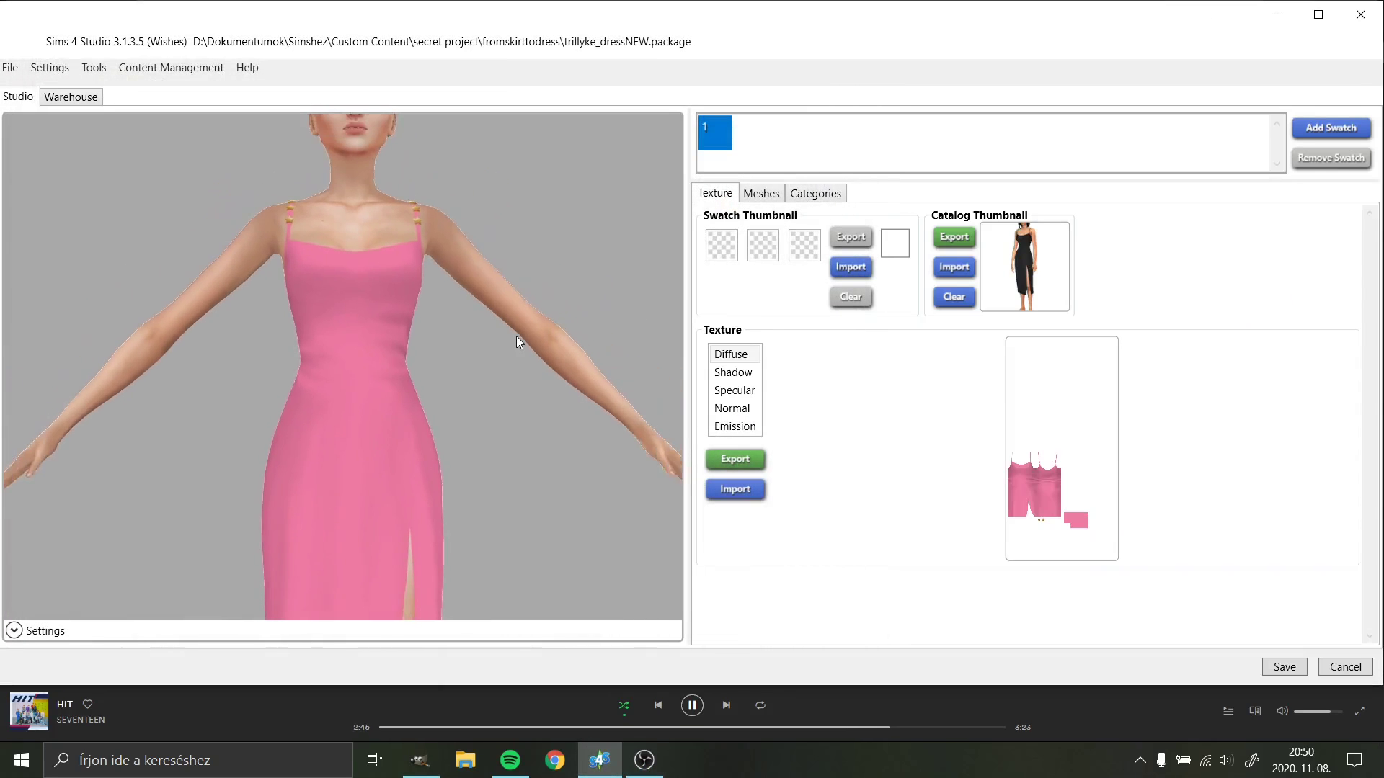
Step: Rotate, pan and zoom the preview to check the dress back, hem and torso, then return to GIMP
{"action": "mouse_move", "coordinate": [510, 346]}
{"action": "left_mouse_down"}
{"action": "mouse_move", "coordinate": [427, 425]}
{"action": "mouse_move", "coordinate": [364, 420]}
{"action": "left_mouse_up"}
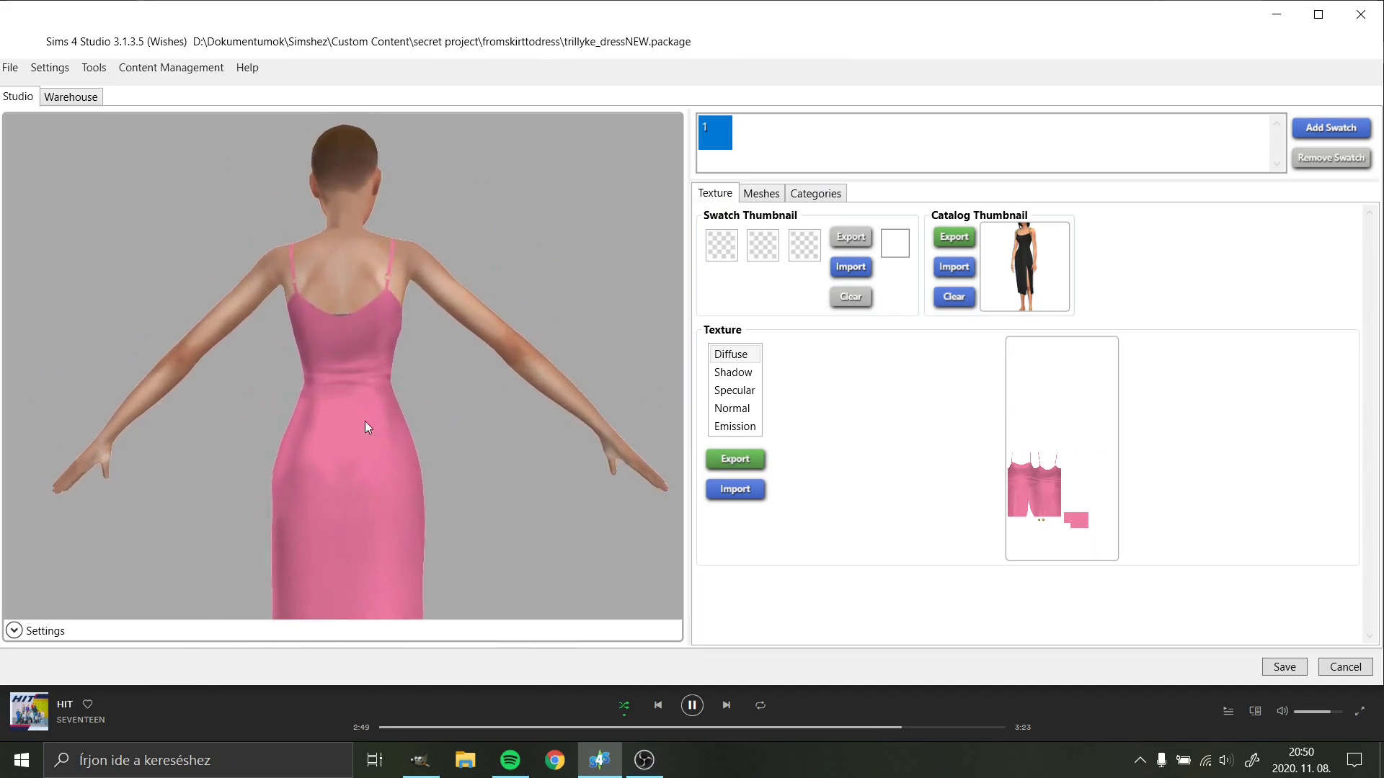
{"action": "scroll", "coordinate": [431, 447], "scroll_direction": "up", "scroll_amount": 5}
{"action": "scroll", "coordinate": [382, 383], "scroll_direction": "down", "scroll_amount": 3}
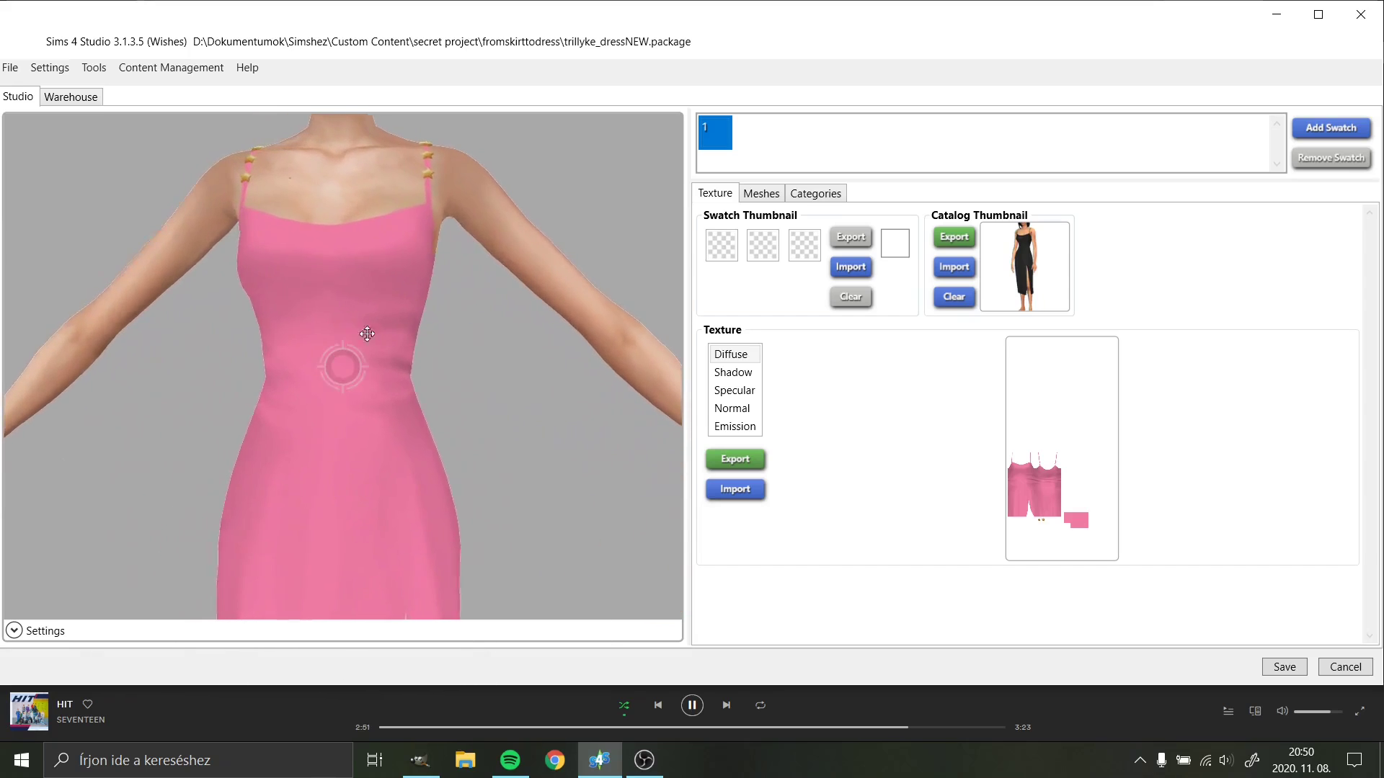
{"action": "scroll", "coordinate": [399, 365], "scroll_direction": "down", "scroll_amount": 3}
{"action": "left_click_drag", "start_coordinate": [468, 486], "coordinate": [487, 386]}
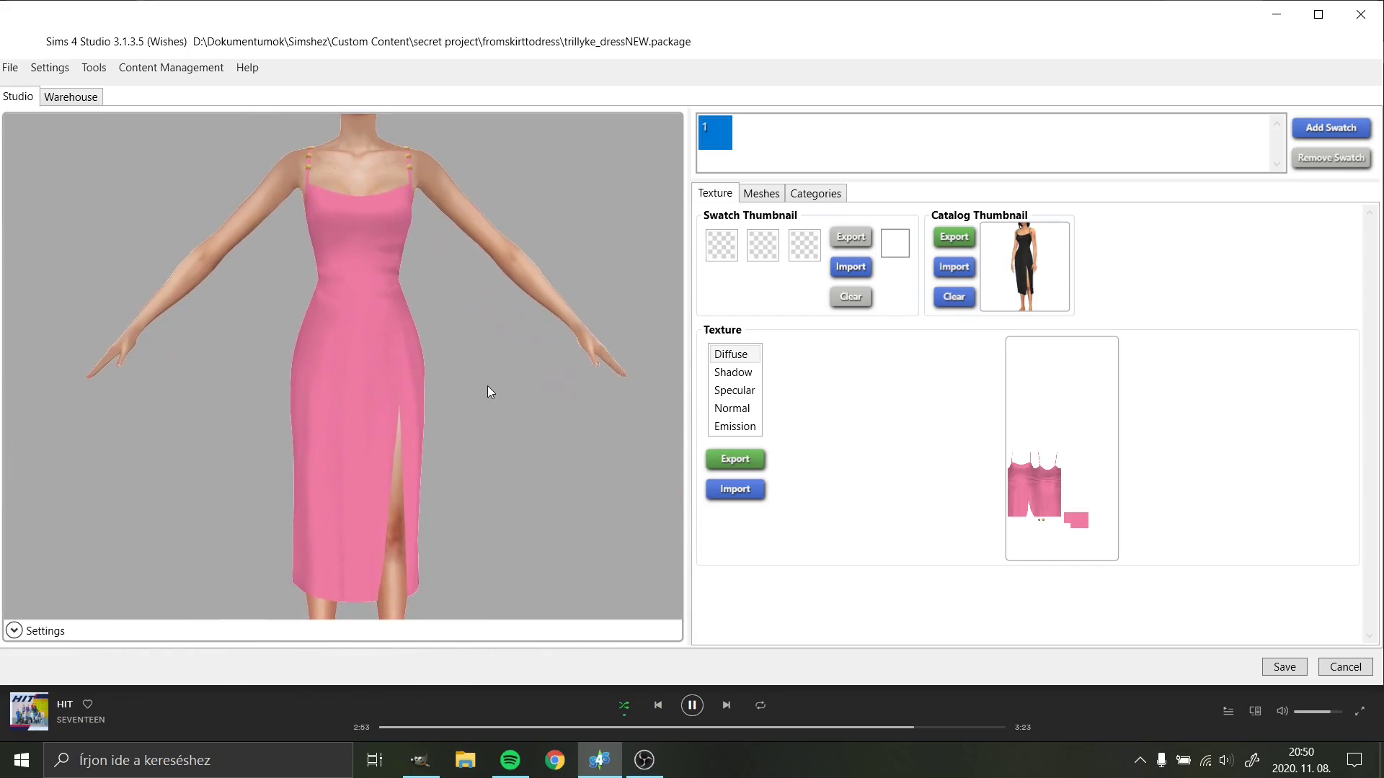
{"action": "scroll", "coordinate": [470, 374], "scroll_direction": "down", "scroll_amount": 2}
{"action": "scroll", "coordinate": [470, 374], "scroll_direction": "up", "scroll_amount": 2}
{"action": "scroll", "coordinate": [470, 374], "scroll_direction": "up", "scroll_amount": 2}
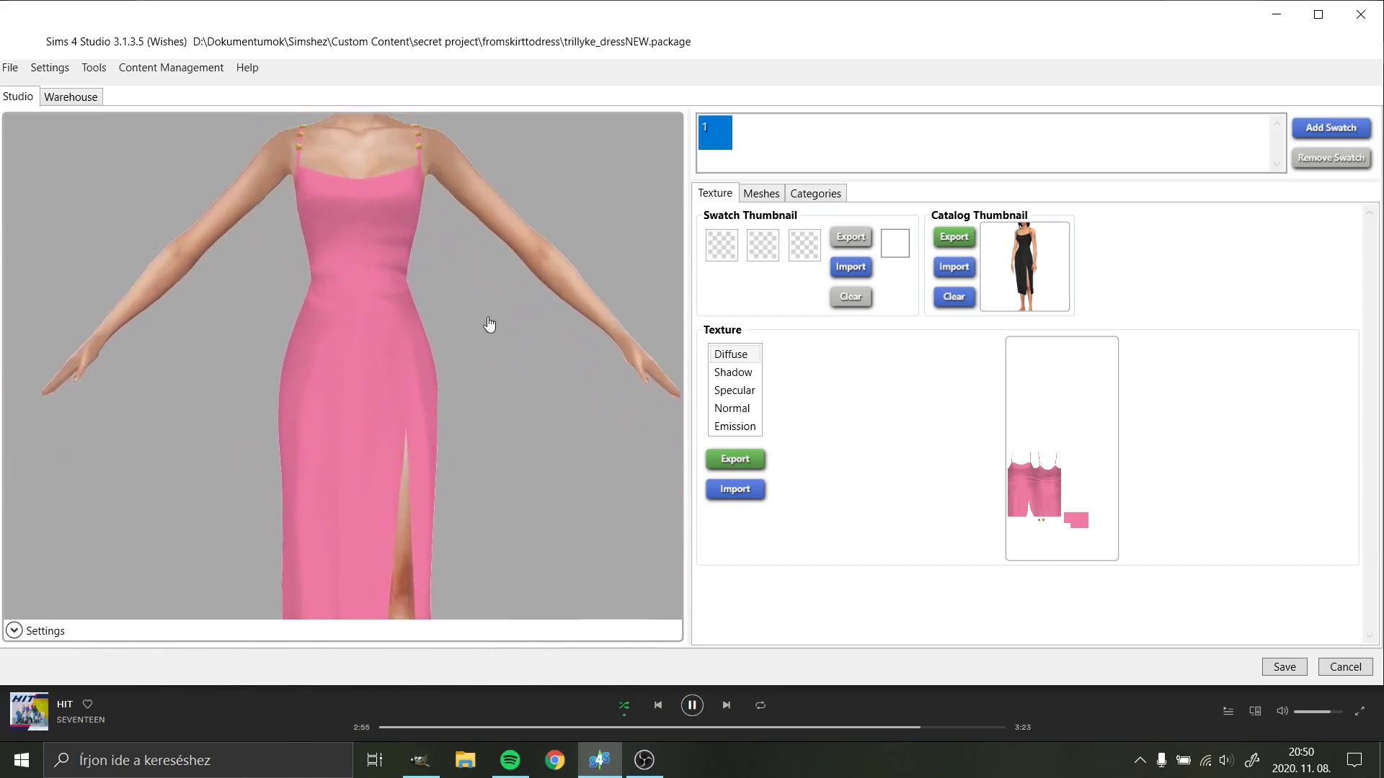
{"action": "scroll", "coordinate": [486, 338], "scroll_direction": "up", "scroll_amount": 2}
{"action": "mouse_move", "coordinate": [508, 425]}
{"action": "left_mouse_down"}
{"action": "mouse_move", "coordinate": [478, 281]}
{"action": "mouse_move", "coordinate": [402, 318]}
{"action": "mouse_move", "coordinate": [422, 279]}
{"action": "left_mouse_up"}
{"action": "scroll", "coordinate": [421, 301], "scroll_direction": "up", "scroll_amount": 2}
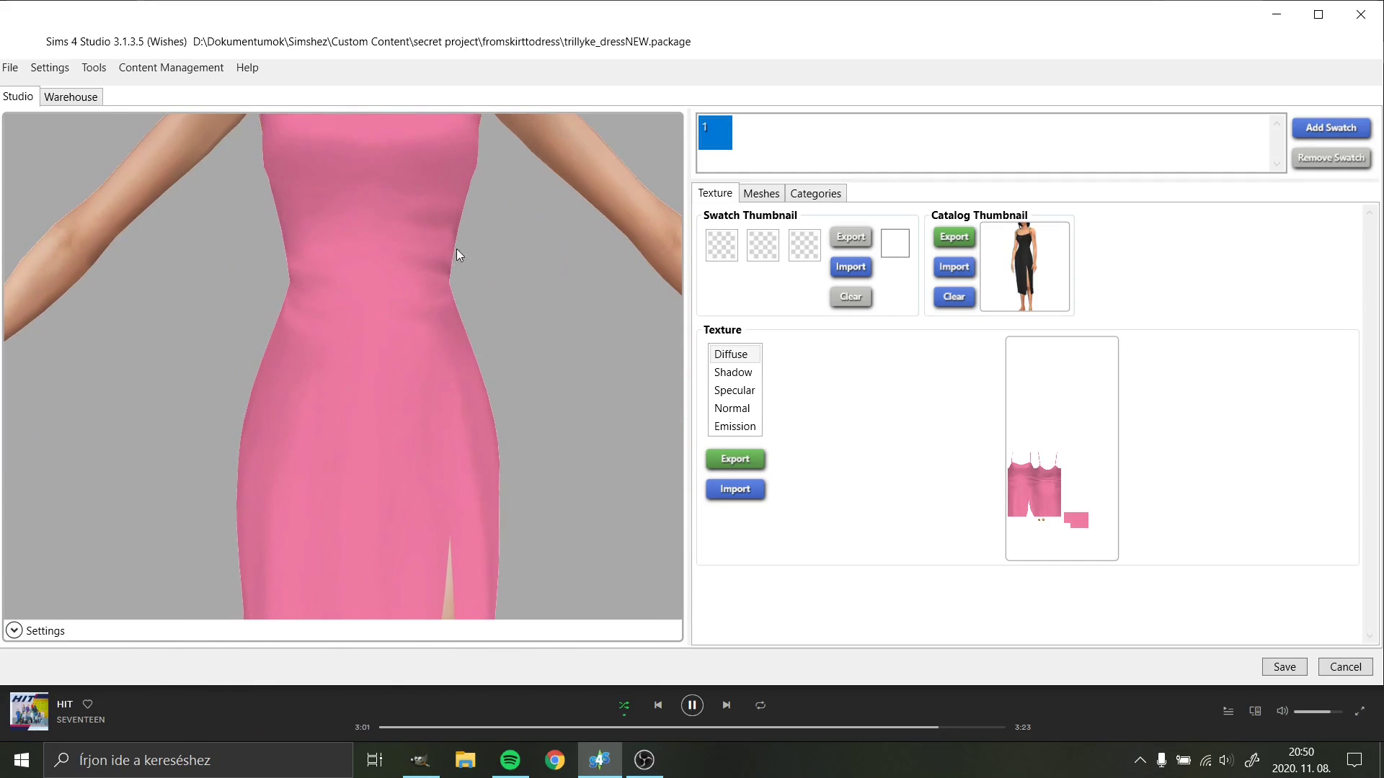
{"action": "left_click", "coordinate": [420, 760]}
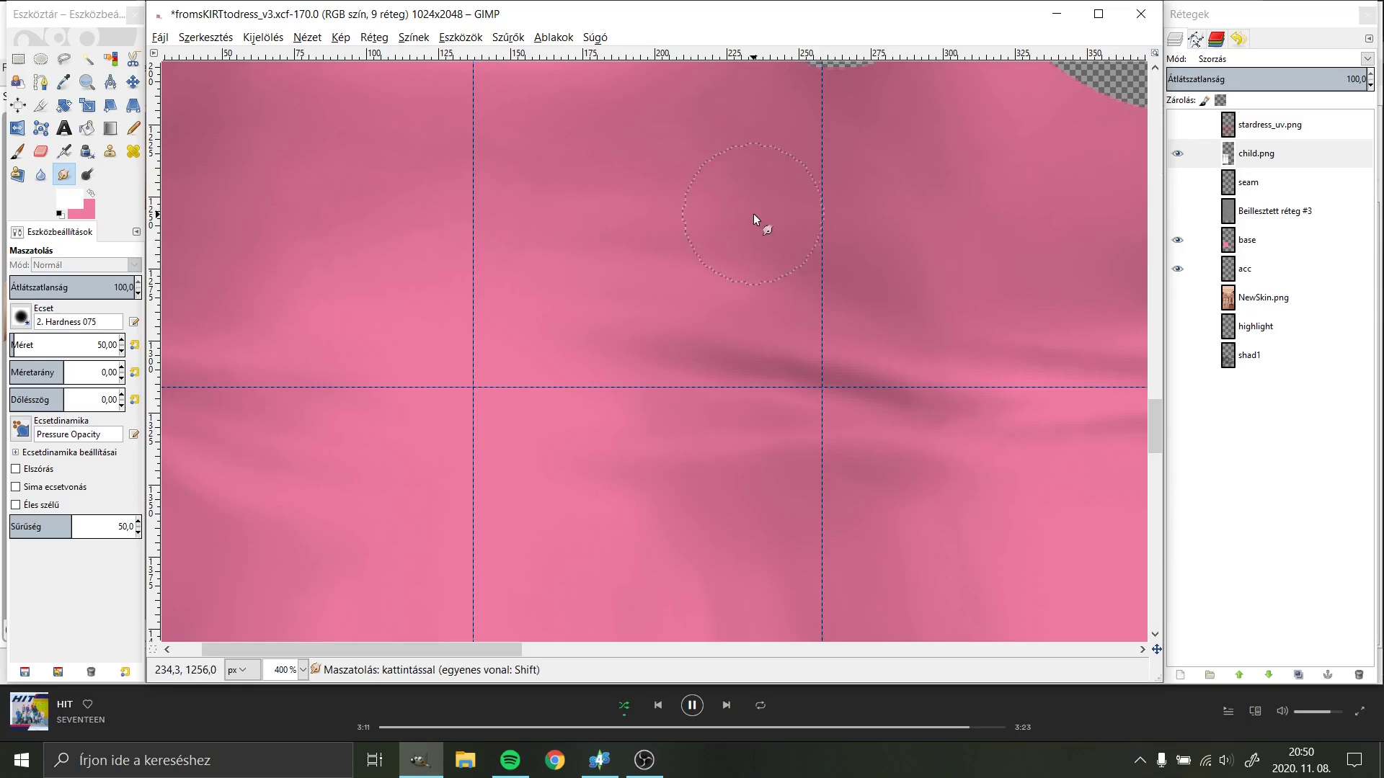
Step: Pan across the bodice top and strap bases, then bring up the File menu for re-exporting
{"action": "scroll", "coordinate": [833, 283], "scroll_direction": "up", "scroll_amount": 3}
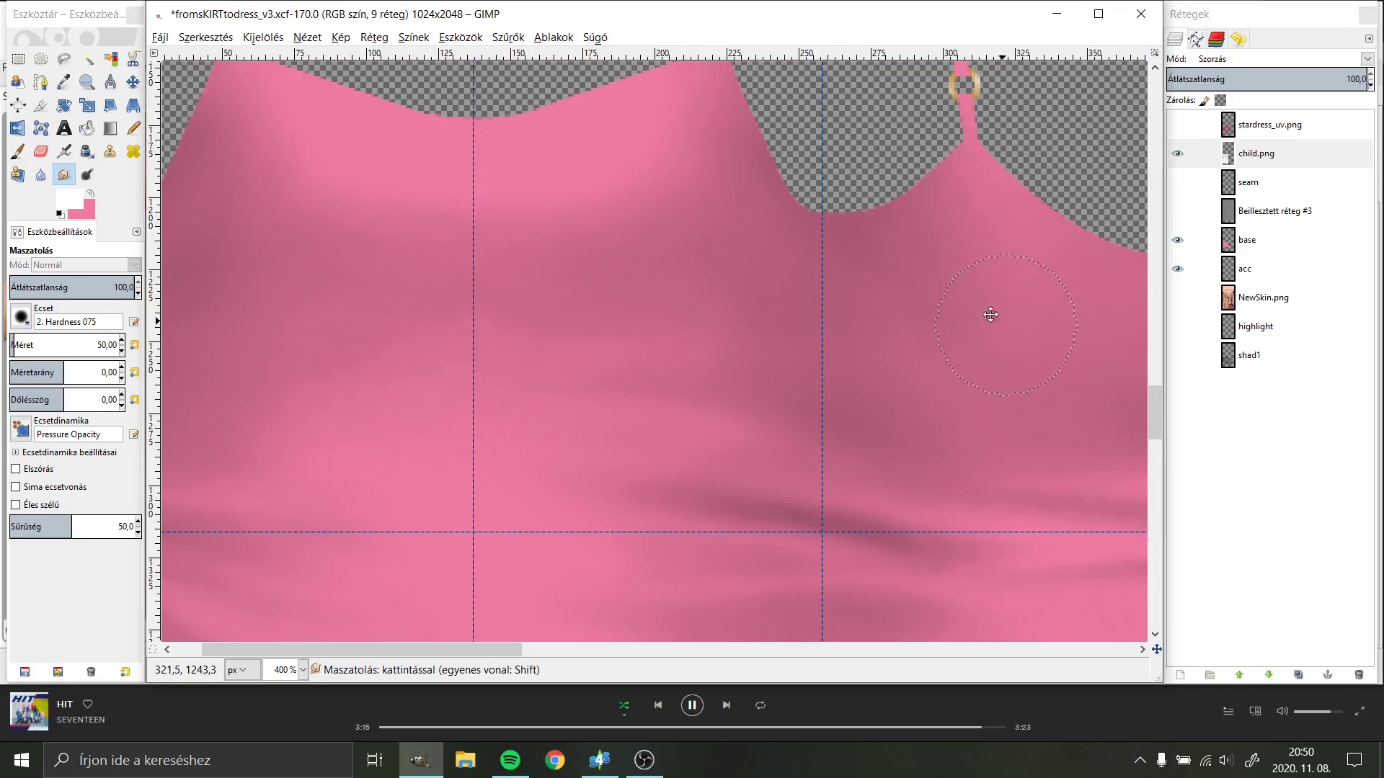
{"action": "left_click_drag", "start_coordinate": [990, 314], "coordinate": [830, 248]}
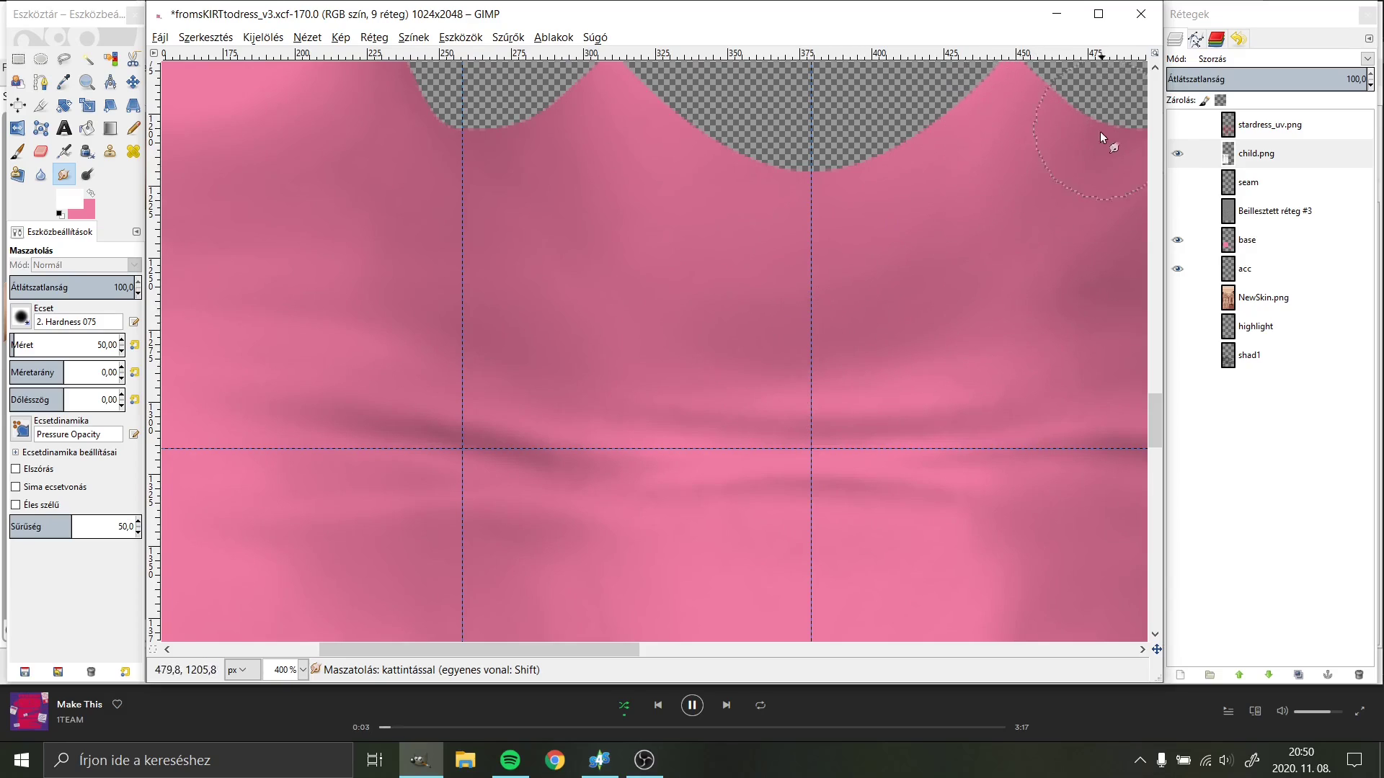
{"action": "left_click_drag", "start_coordinate": [990, 213], "coordinate": [803, 271]}
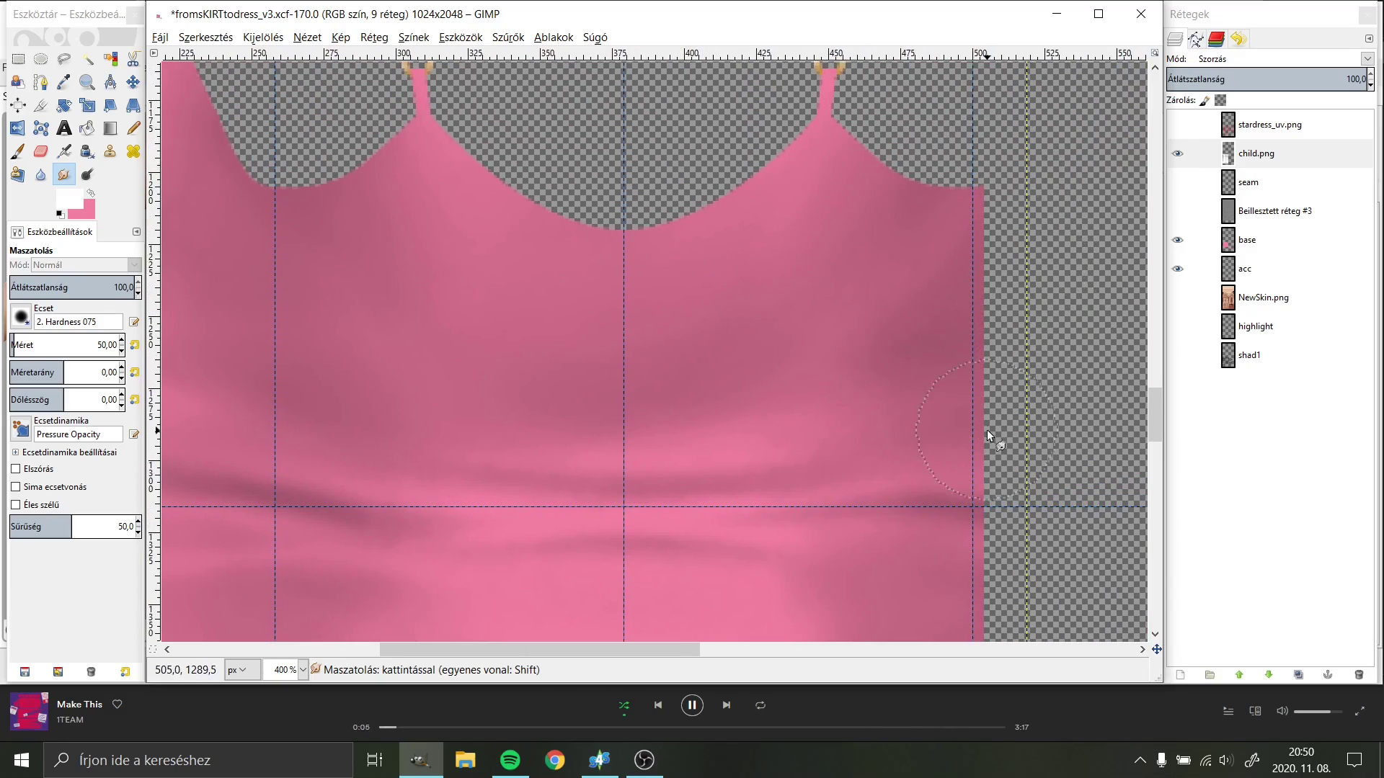
{"action": "left_click", "coordinate": [161, 38]}
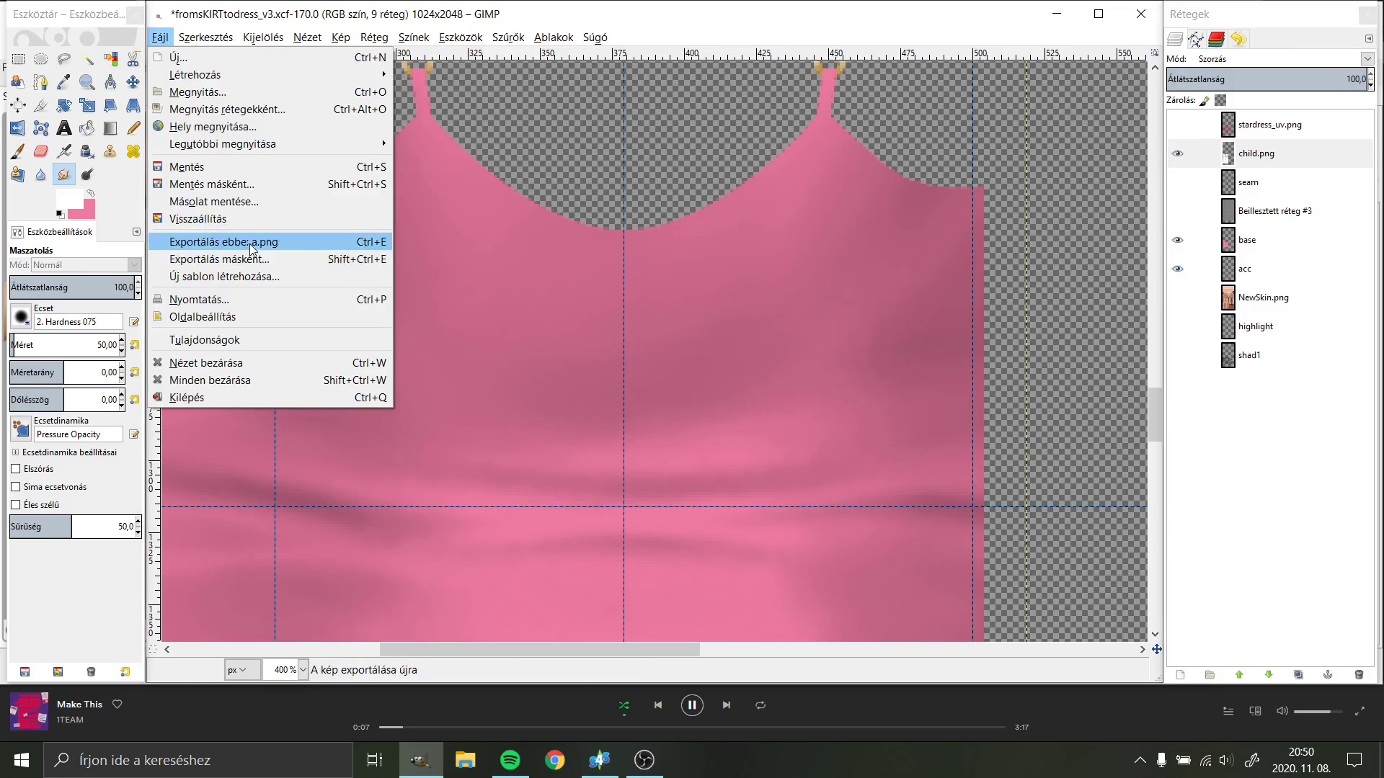
Step: Re-export a.png and import it as the Diffuse texture in Sims 4 Studio
{"action": "left_click", "coordinate": [209, 258]}
{"action": "left_click", "coordinate": [599, 759]}
{"action": "left_click", "coordinate": [735, 488]}
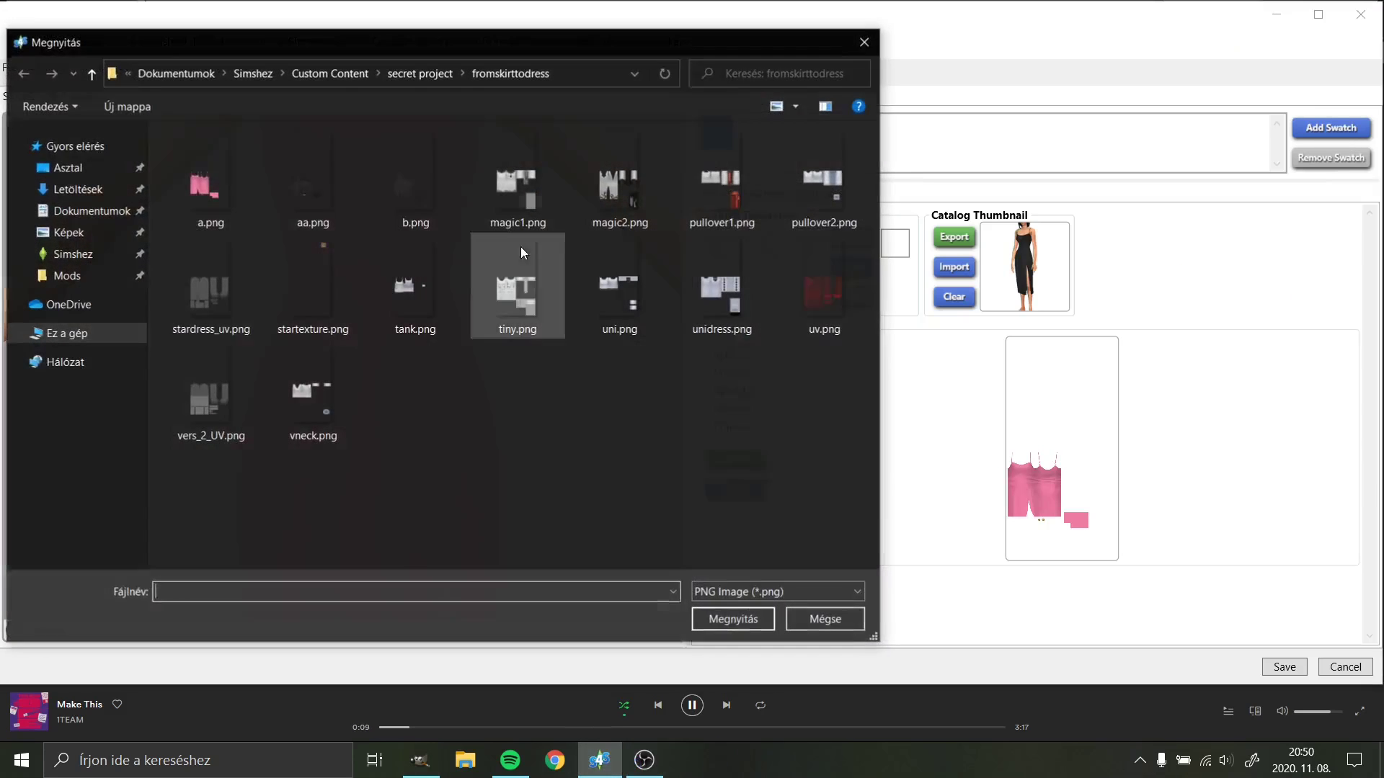
{"action": "double_click", "coordinate": [240, 195]}
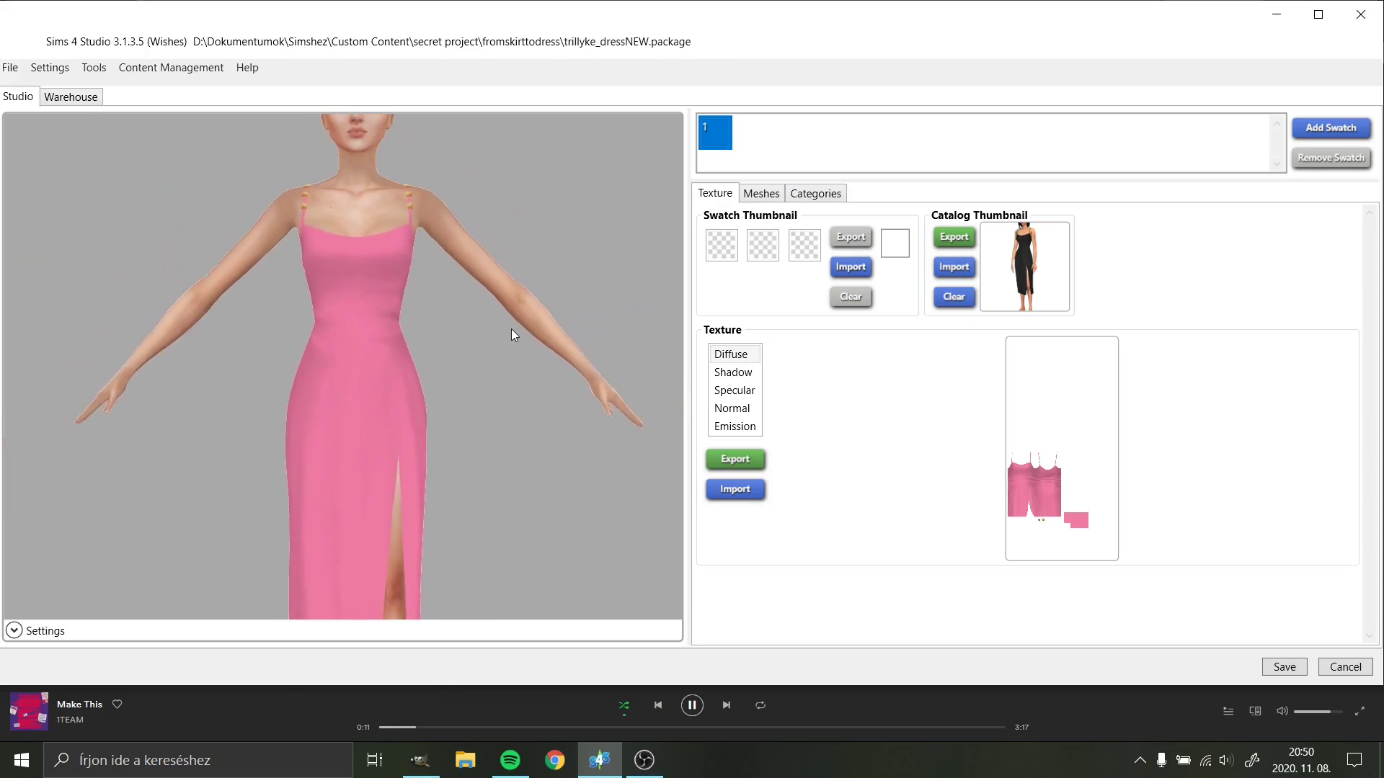
Step: Zoom and rotate the preview to view the dress from the side
{"action": "scroll", "coordinate": [526, 303], "scroll_direction": "up", "scroll_amount": 3}
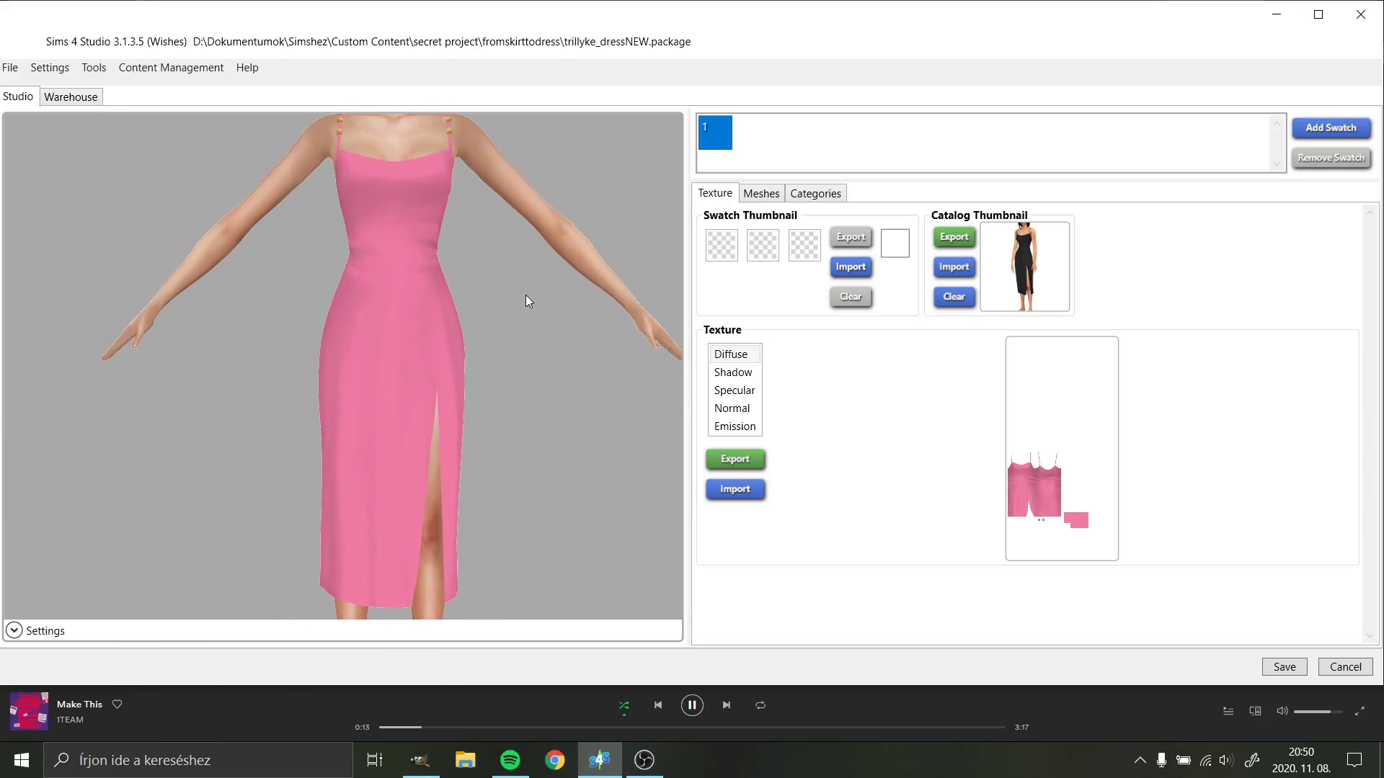
{"action": "scroll", "coordinate": [526, 294], "scroll_direction": "up", "scroll_amount": 2}
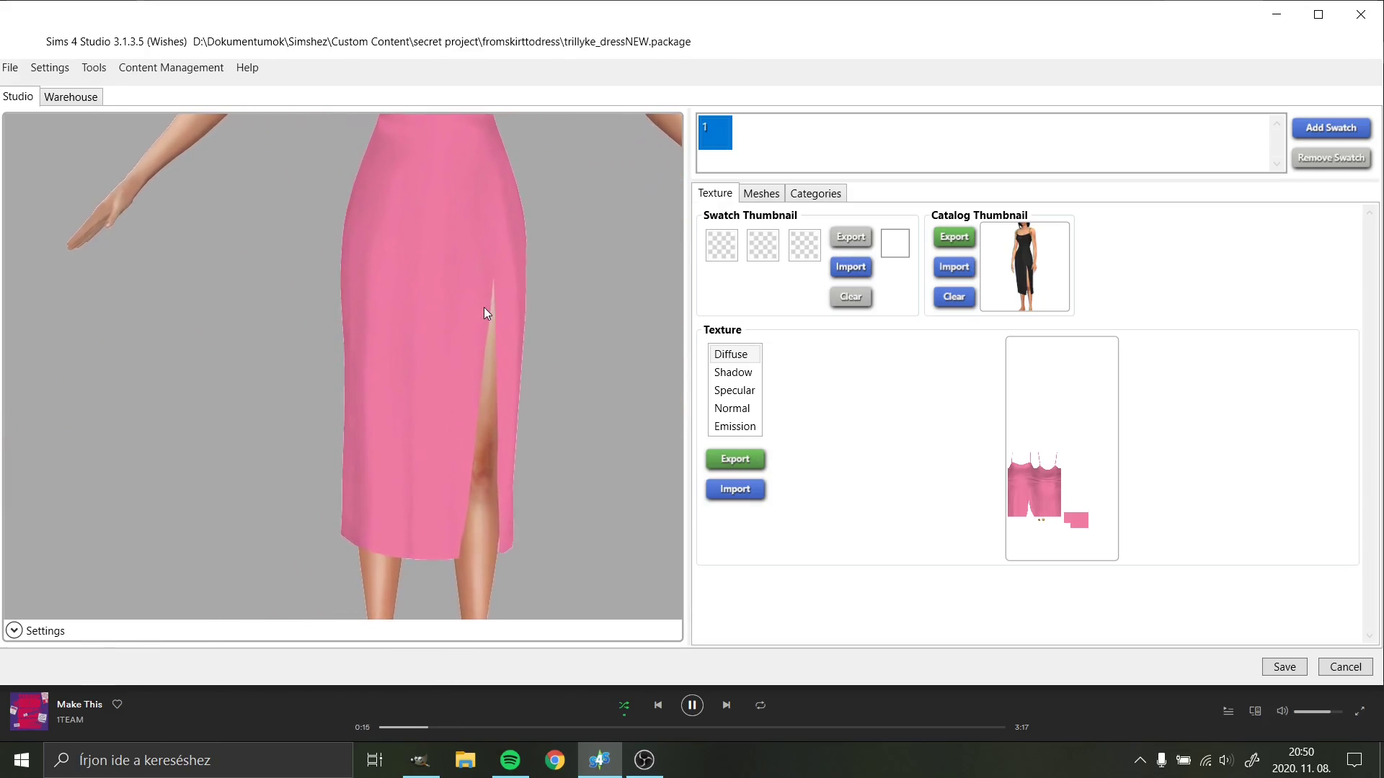
{"action": "scroll", "coordinate": [483, 307], "scroll_direction": "down", "scroll_amount": 3}
{"action": "mouse_move", "coordinate": [552, 358]}
{"action": "left_mouse_down"}
{"action": "mouse_move", "coordinate": [538, 405]}
{"action": "mouse_move", "coordinate": [333, 355]}
{"action": "mouse_move", "coordinate": [399, 495]}
{"action": "mouse_move", "coordinate": [414, 317]}
{"action": "mouse_move", "coordinate": [445, 404]}
{"action": "mouse_move", "coordinate": [540, 365]}
{"action": "mouse_move", "coordinate": [413, 376]}
{"action": "mouse_move", "coordinate": [416, 432]}
{"action": "left_mouse_up"}
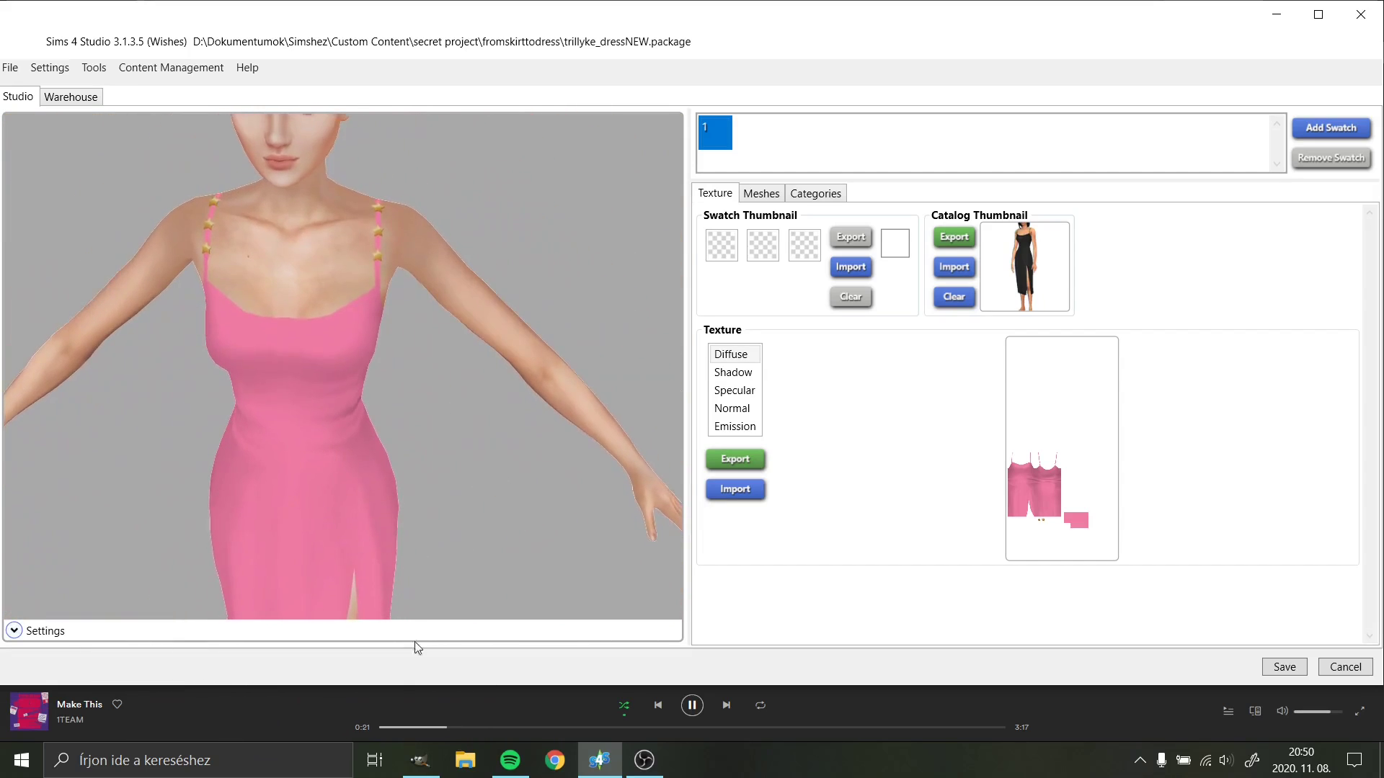
Step: Return to GIMP and pan the canvas over the neckline
{"action": "left_click", "coordinate": [420, 761]}
{"action": "scroll", "coordinate": [750, 440], "scroll_direction": "up", "scroll_amount": 5}
{"action": "scroll", "coordinate": [767, 416], "scroll_direction": "up", "scroll_amount": 3}
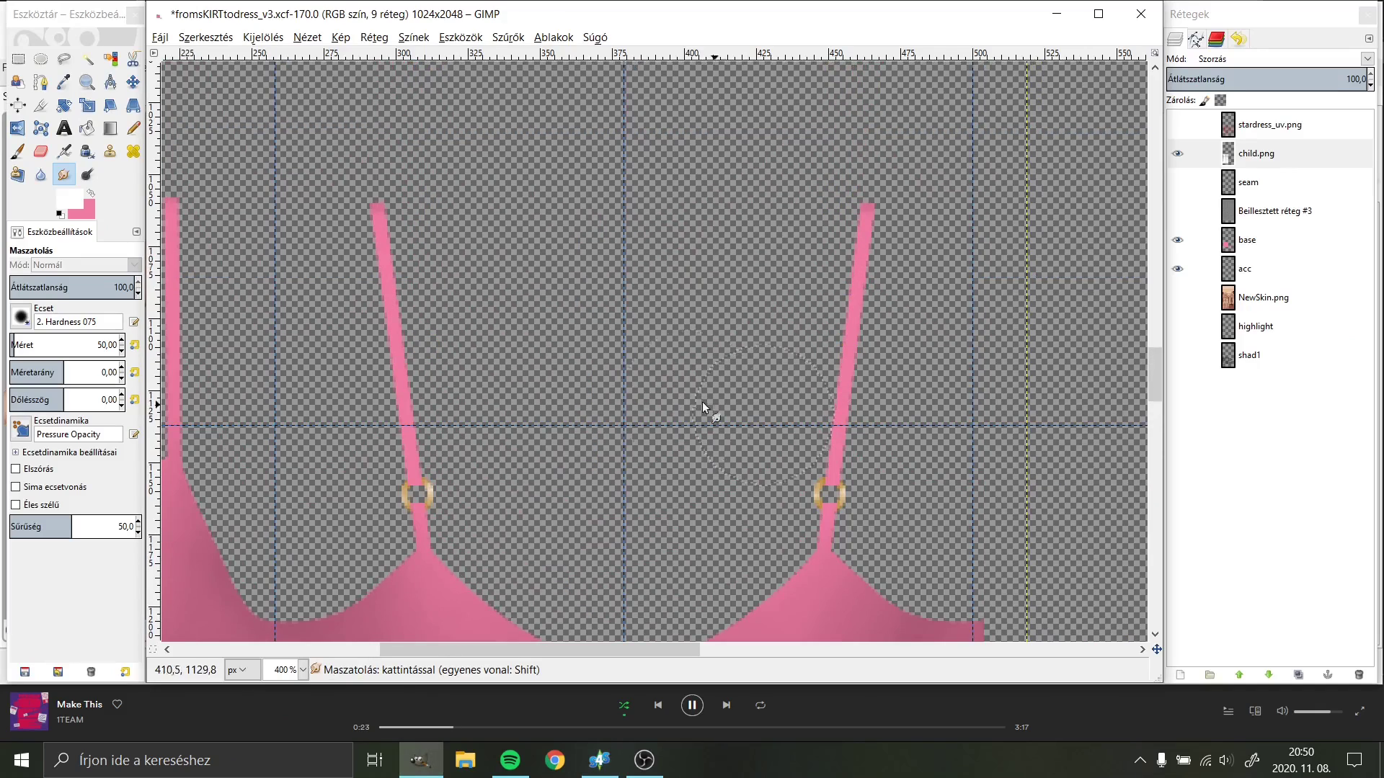
{"action": "scroll", "coordinate": [702, 400], "scroll_direction": "down", "scroll_amount": 2}
{"action": "scroll", "coordinate": [734, 309], "scroll_direction": "left", "scroll_amount": 5}
{"action": "scroll", "coordinate": [654, 334], "scroll_direction": "left", "scroll_amount": 3}
{"action": "scroll", "coordinate": [655, 334], "scroll_direction": "down", "scroll_amount": 1}
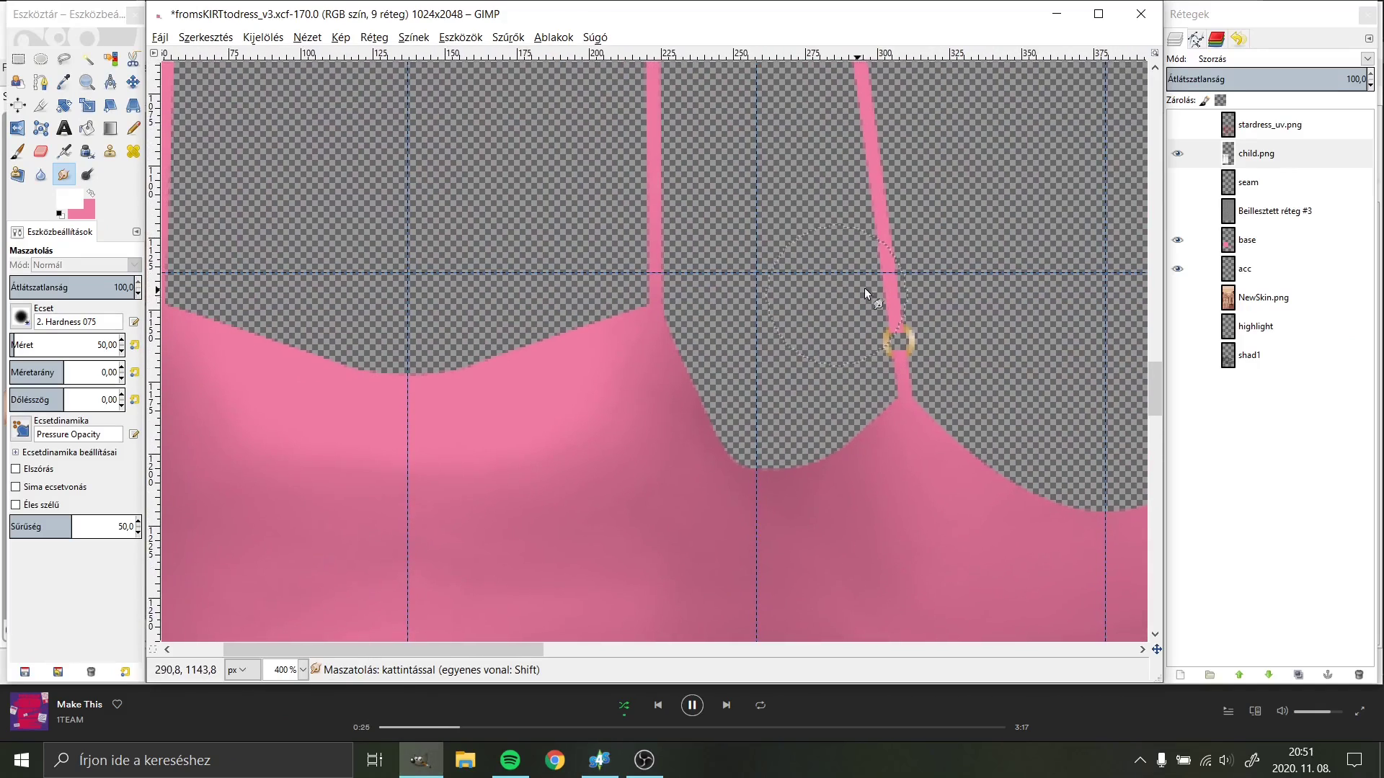
Step: Turn on the seam layer, toggle child.png's visibility, and set child.png to Normal mode
{"action": "left_click", "coordinate": [1177, 185]}
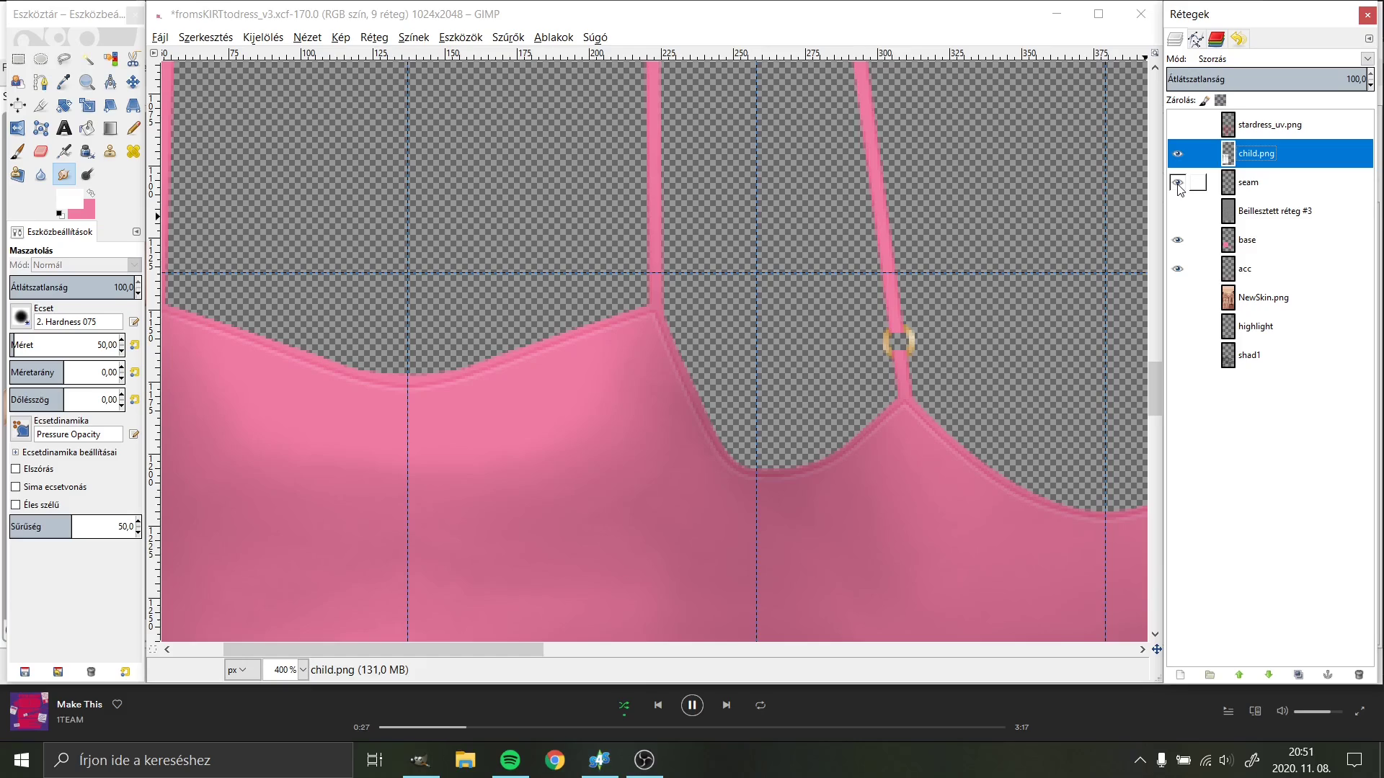
{"action": "left_click", "coordinate": [1178, 185]}
{"action": "left_click", "coordinate": [1178, 154]}
{"action": "left_click", "coordinate": [1219, 61]}
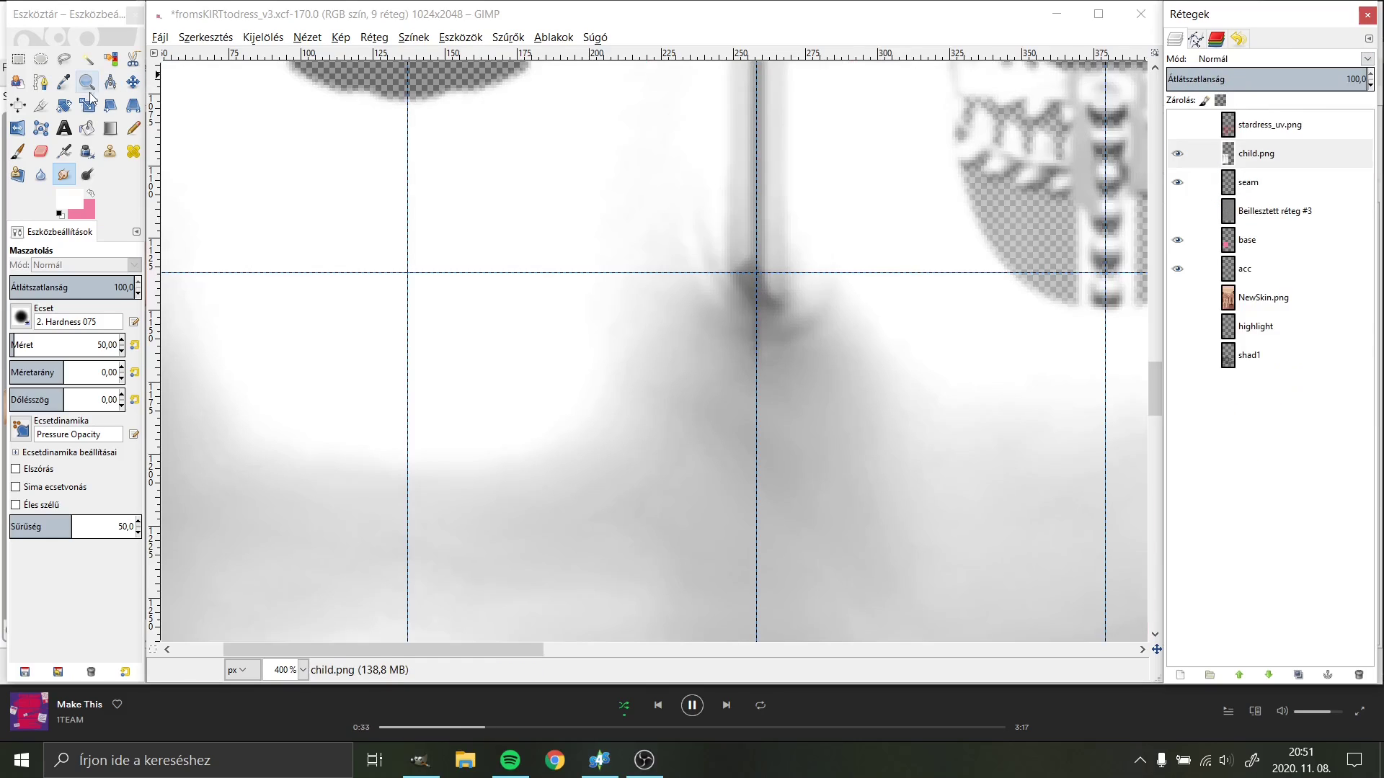
Step: Sample the light grey shading colour, lower child.png's opacity, and zoom to 800%
{"action": "key", "text": "o"}
{"action": "left_click", "coordinate": [576, 481]}
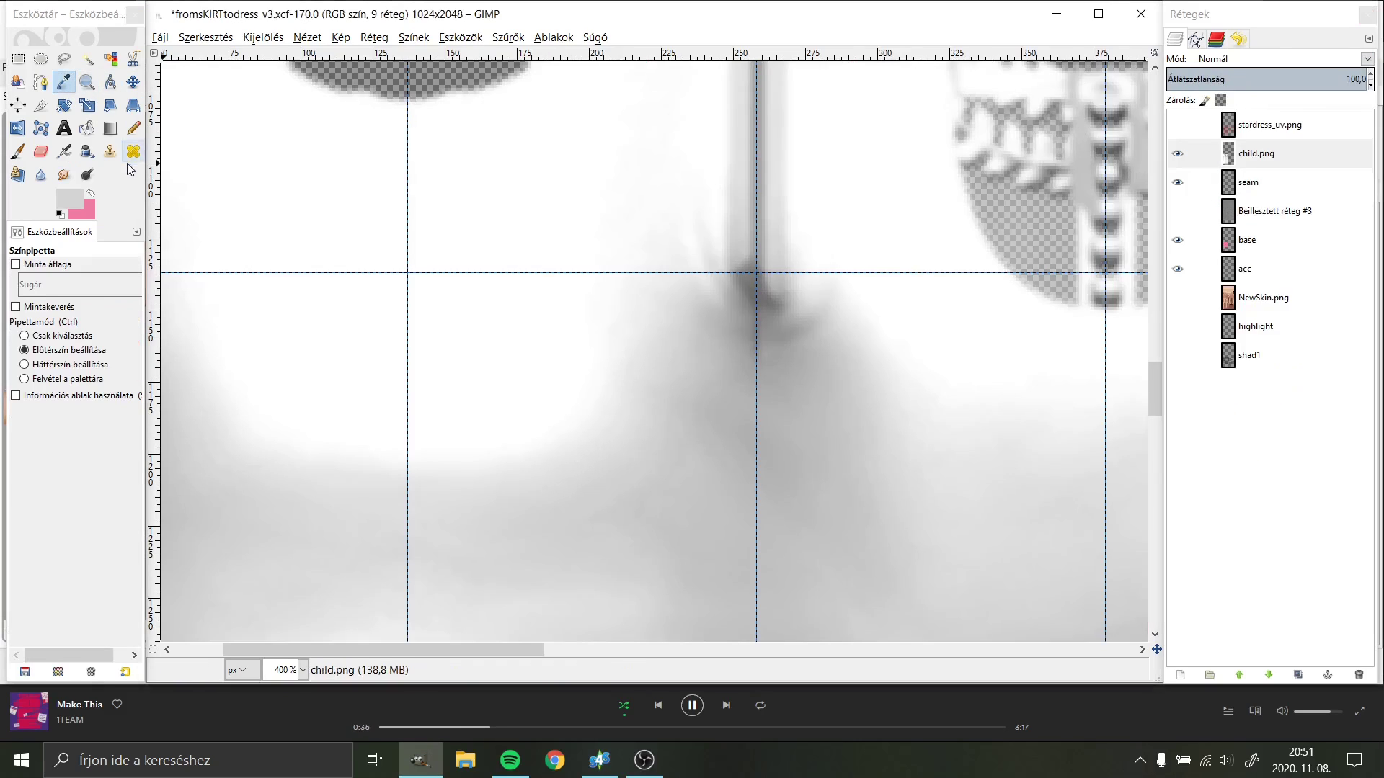
{"action": "left_click", "coordinate": [18, 152]}
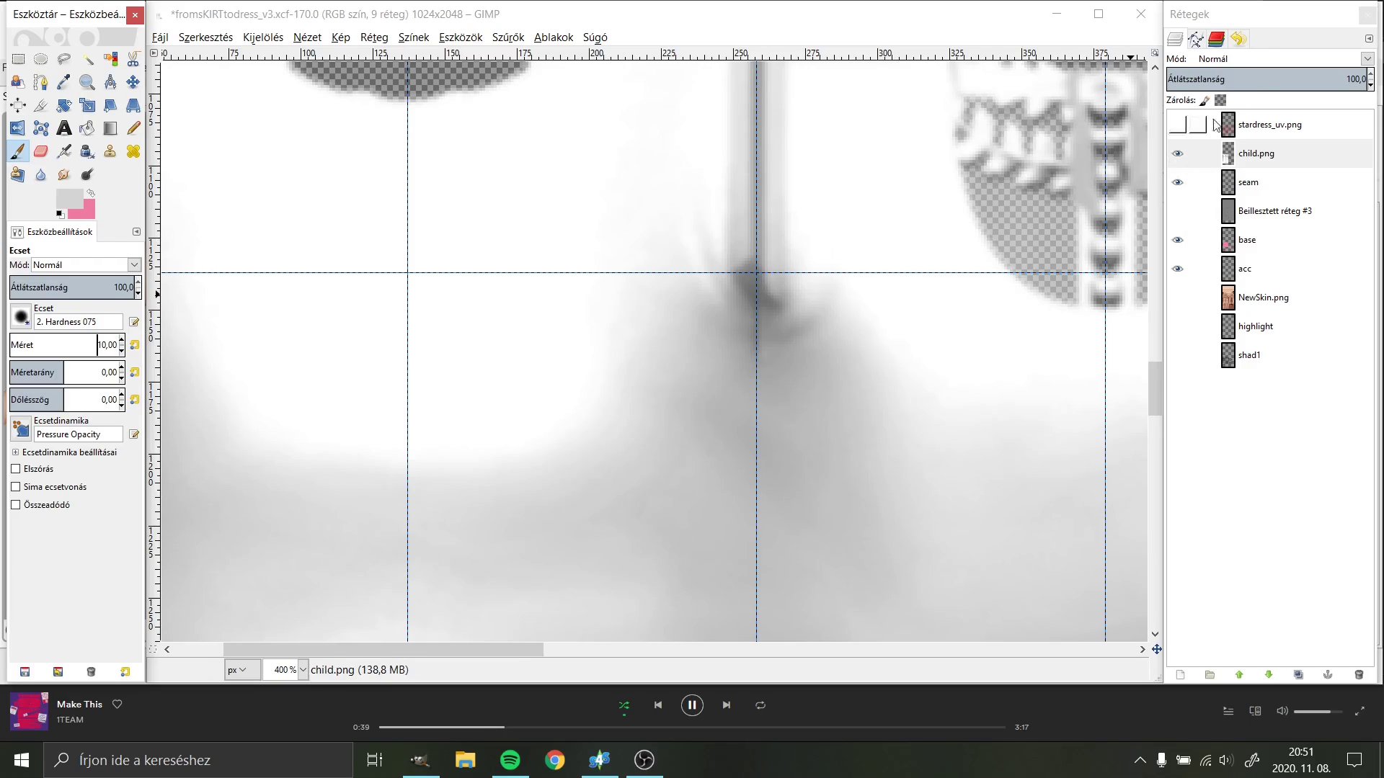
{"action": "left_click", "coordinate": [1266, 79]}
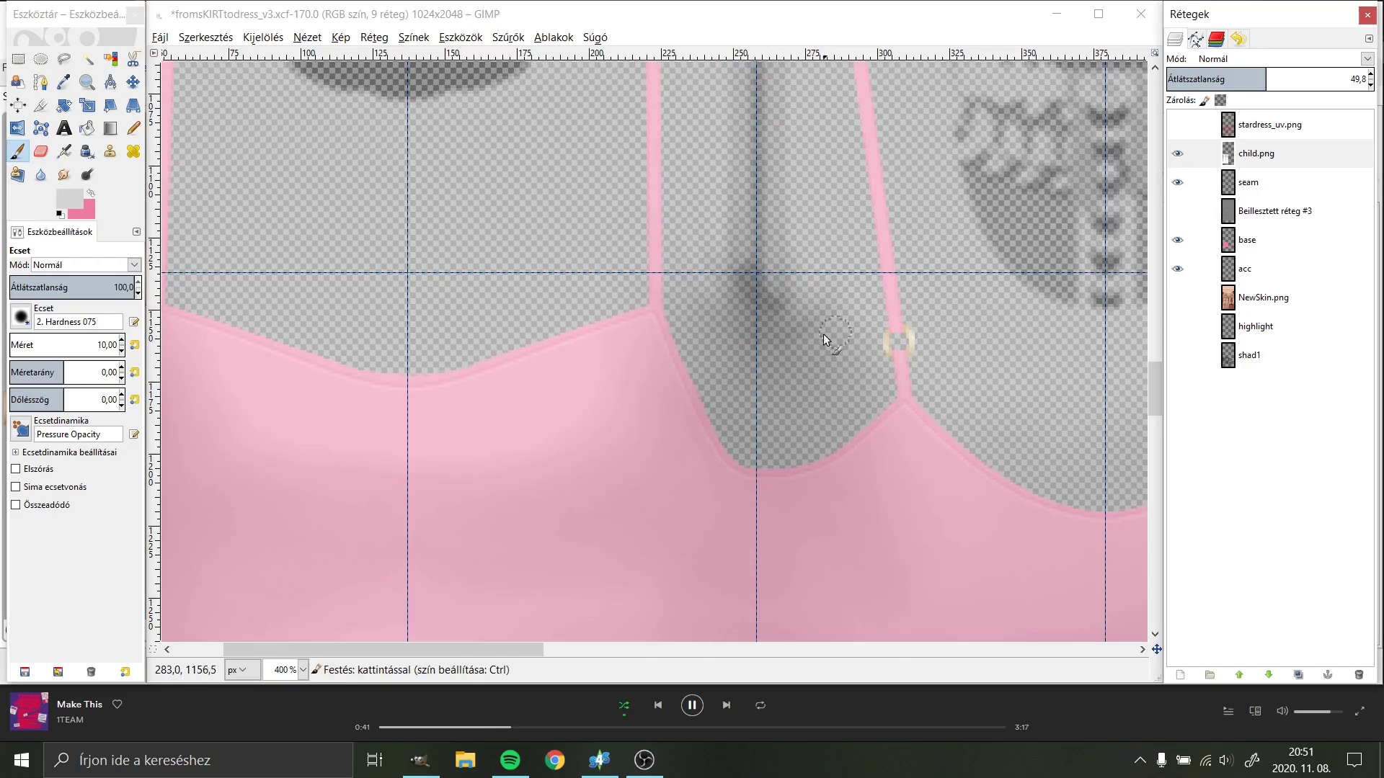
{"action": "left_click", "coordinate": [303, 670]}
{"action": "left_click", "coordinate": [289, 504]}
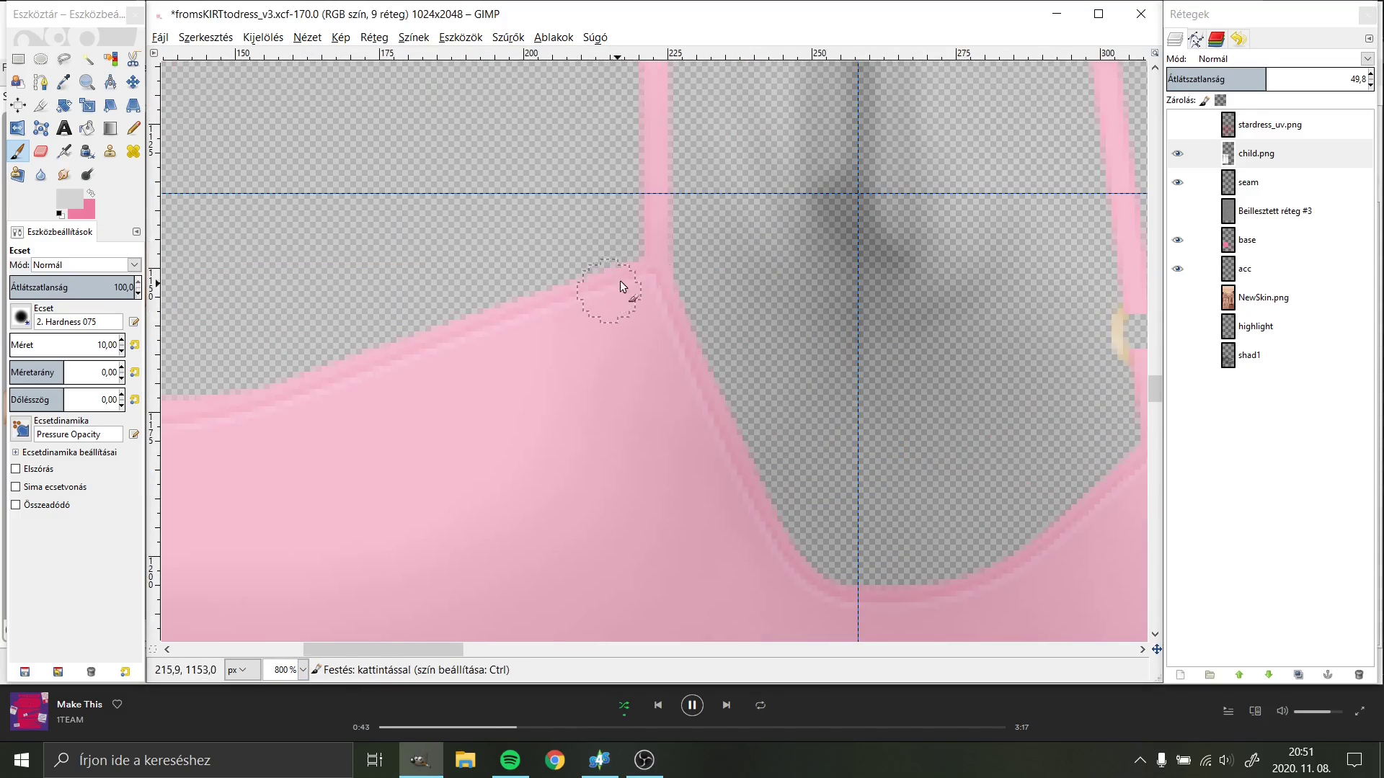
Step: Paint light grey over the strap-base shadow and the shadow below the strap ring
{"action": "left_click", "coordinate": [657, 234]}
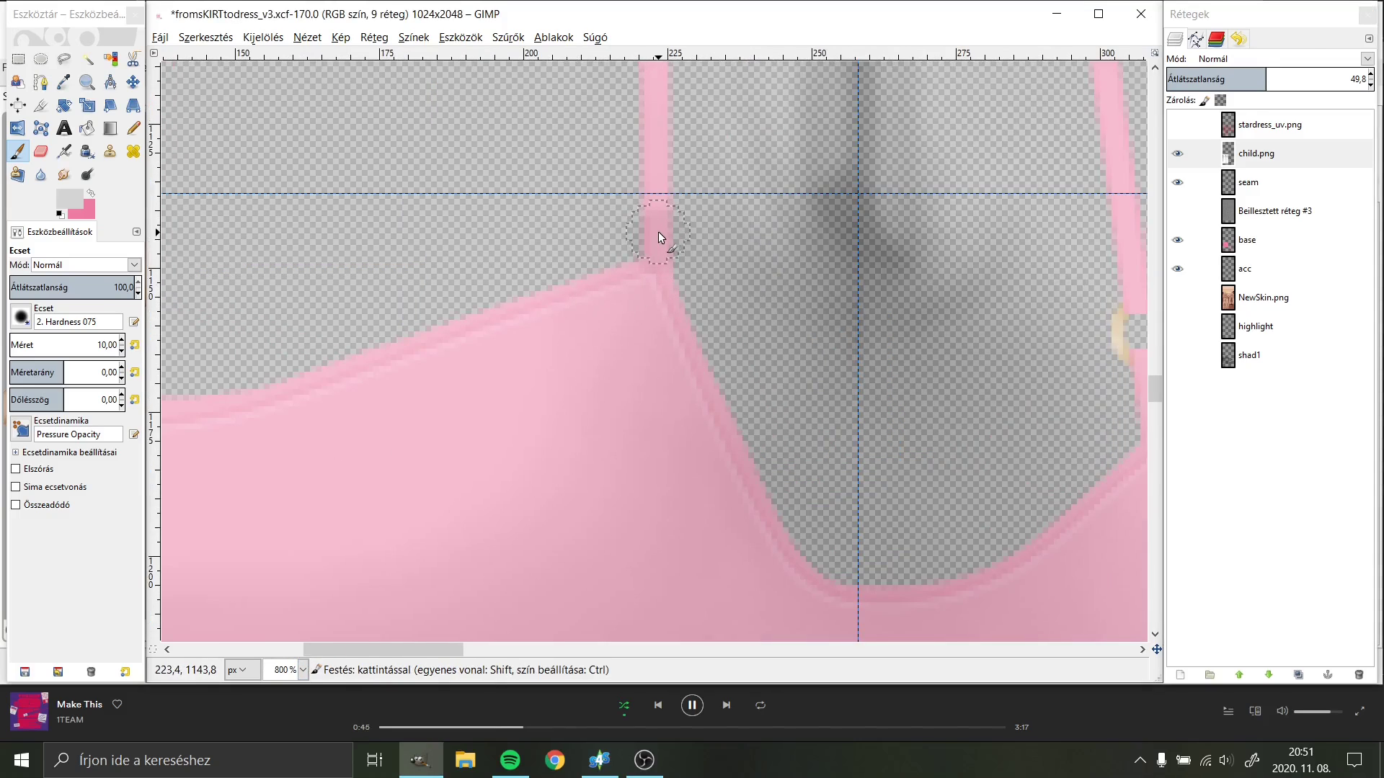
{"action": "left_click", "coordinate": [657, 232]}
{"action": "scroll", "coordinate": [554, 238], "scroll_direction": "left", "scroll_amount": 5}
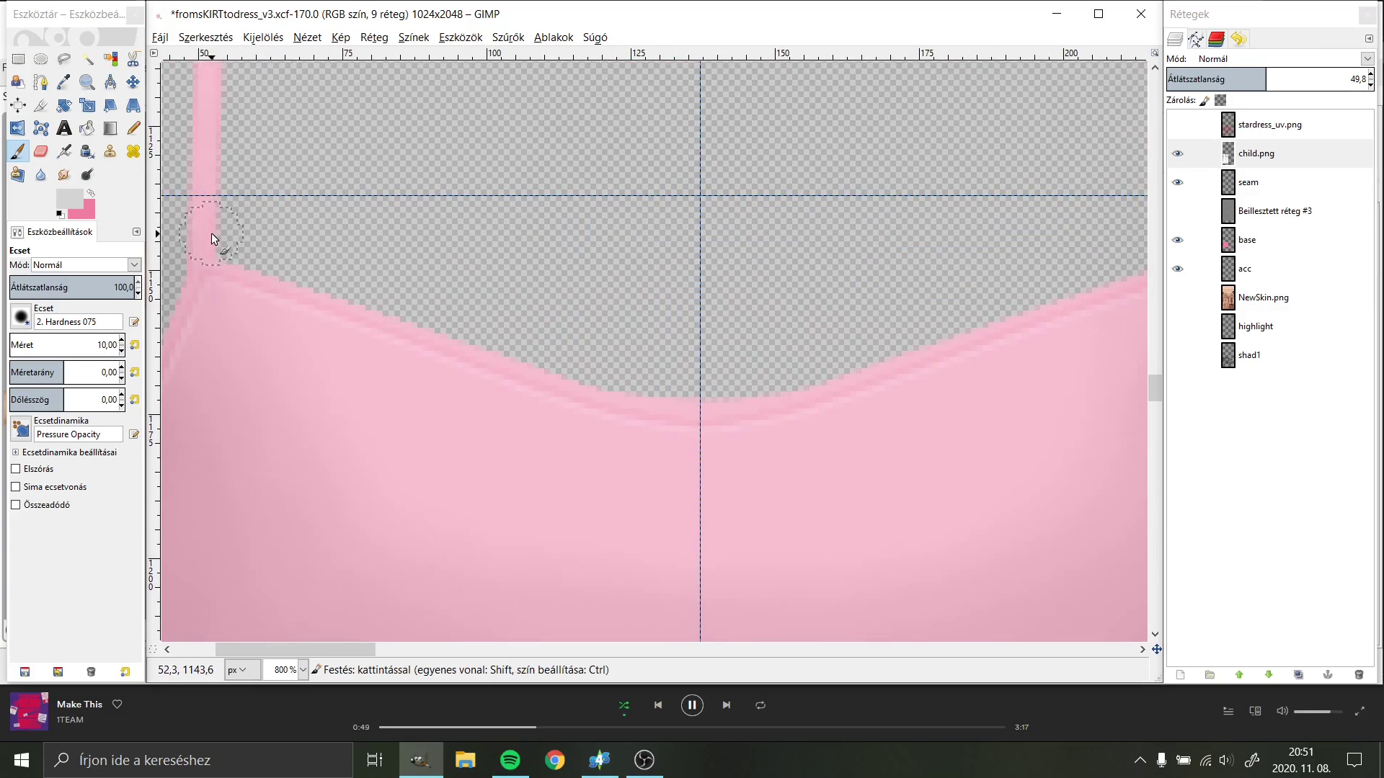
{"action": "scroll", "coordinate": [786, 252], "scroll_direction": "right", "scroll_amount": 6}
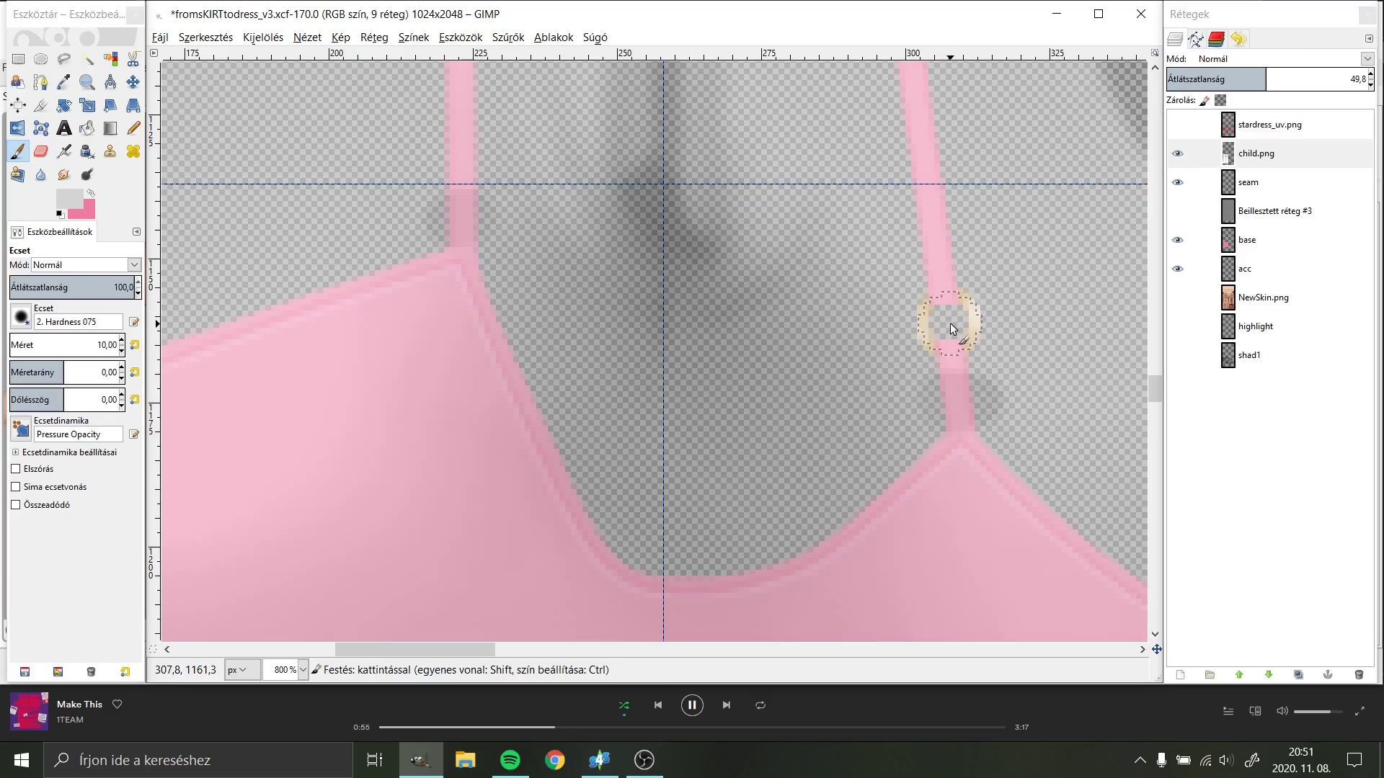
{"action": "left_click_drag", "start_coordinate": [951, 353], "coordinate": [966, 409]}
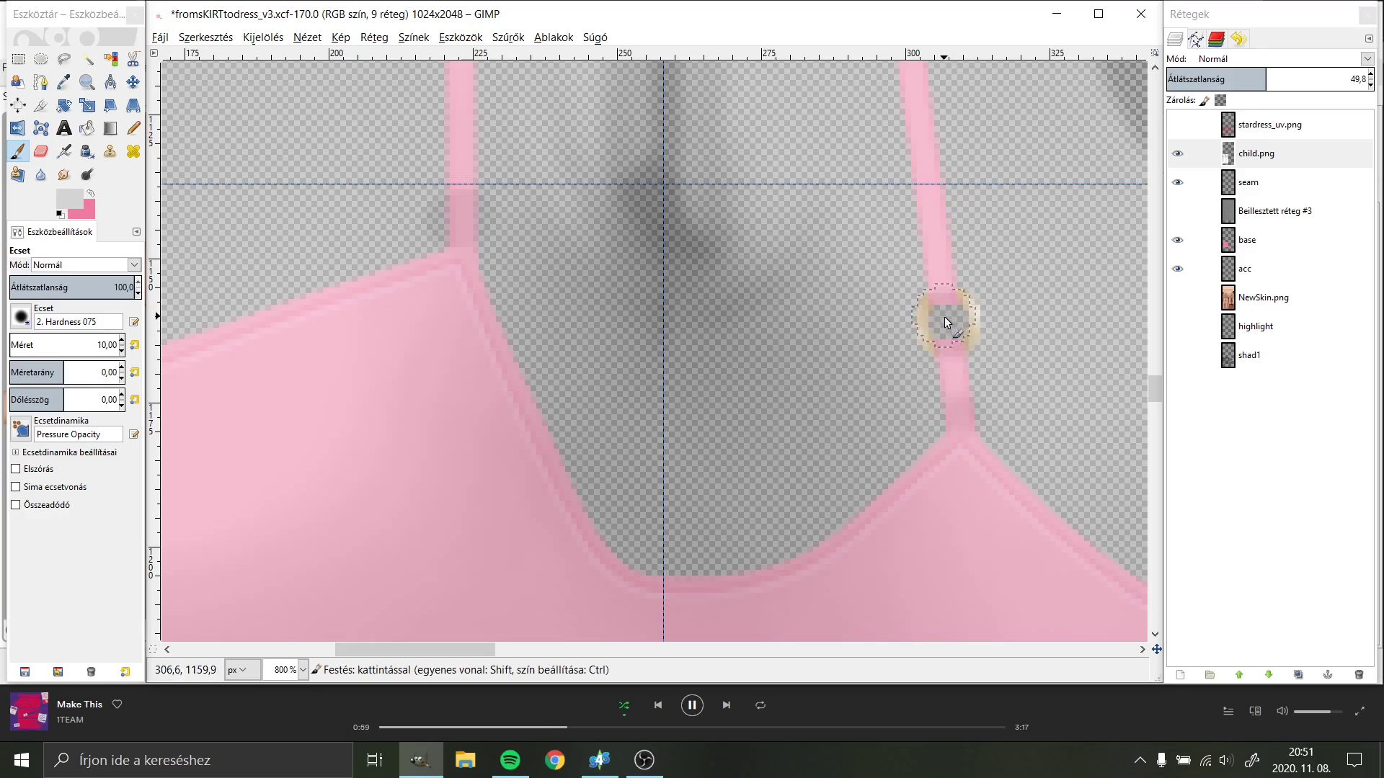
{"action": "scroll", "coordinate": [944, 317], "scroll_direction": "right", "scroll_amount": 5}
{"action": "scroll", "coordinate": [674, 308], "scroll_direction": "right", "scroll_amount": 1}
{"action": "scroll", "coordinate": [684, 306], "scroll_direction": "right", "scroll_amount": 2}
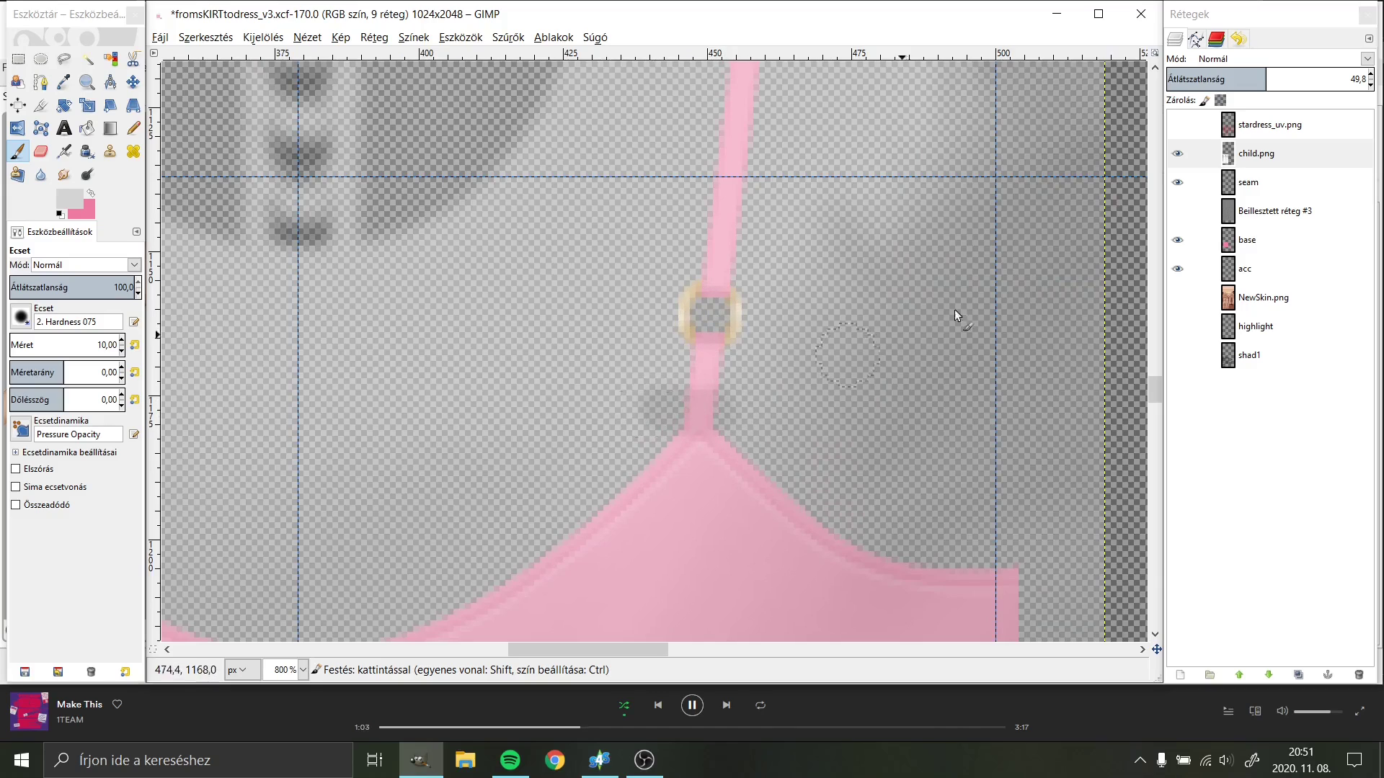
Step: Restore the child.png layer to 100% opacity
{"action": "left_click_drag", "start_coordinate": [1247, 83], "coordinate": [1365, 80]}
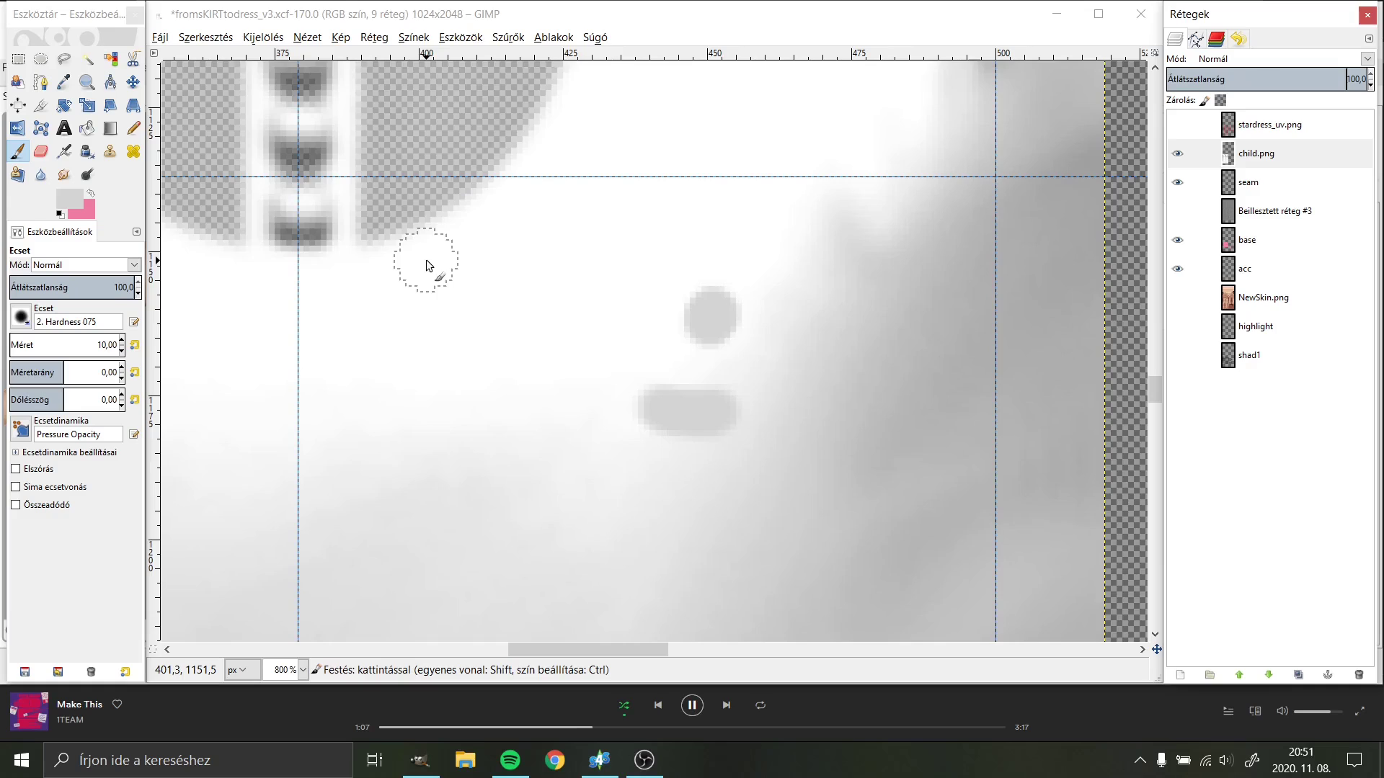
{"action": "scroll", "coordinate": [460, 282], "scroll_direction": "left", "scroll_amount": 4}
{"action": "scroll", "coordinate": [446, 376], "scroll_direction": "left", "scroll_amount": 3}
{"action": "scroll", "coordinate": [819, 323], "scroll_direction": "left", "scroll_amount": 2}
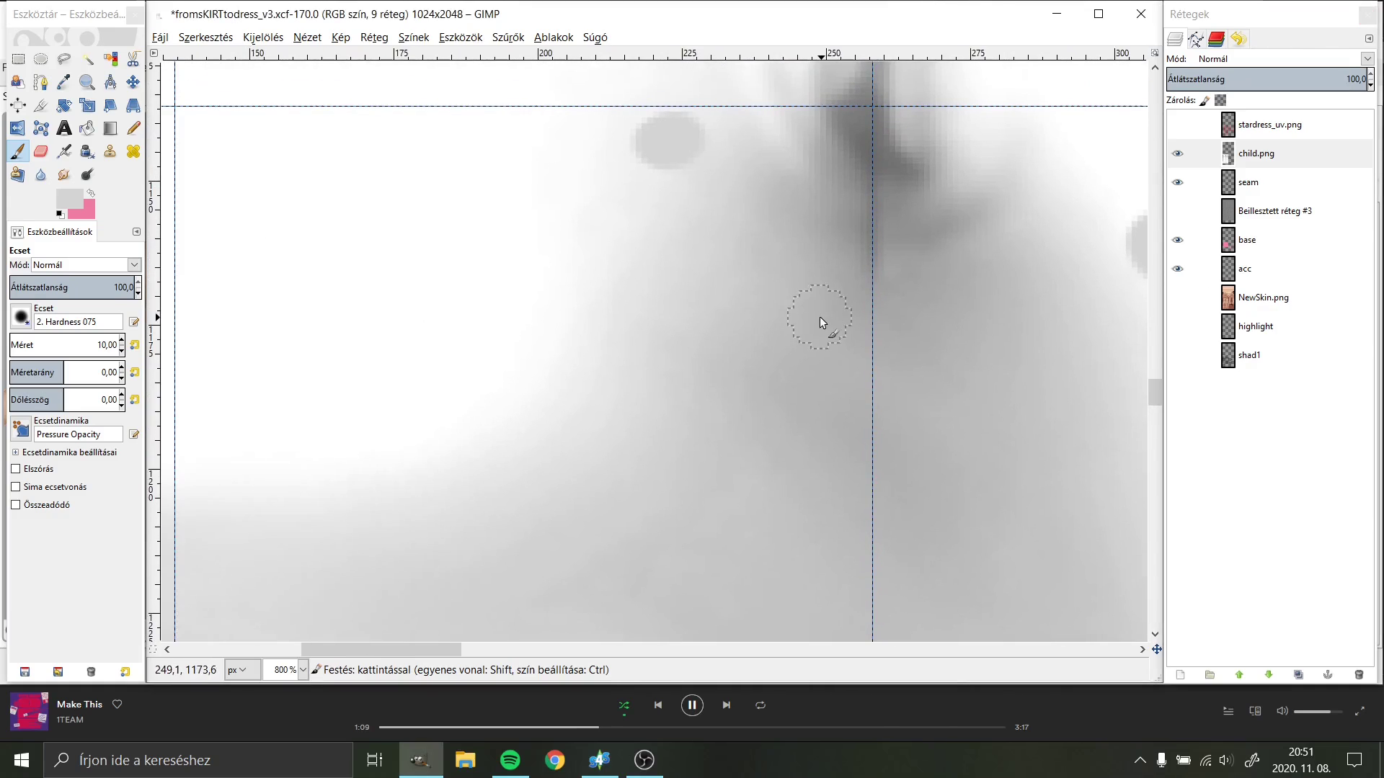
{"action": "left_click", "coordinate": [1222, 59]}
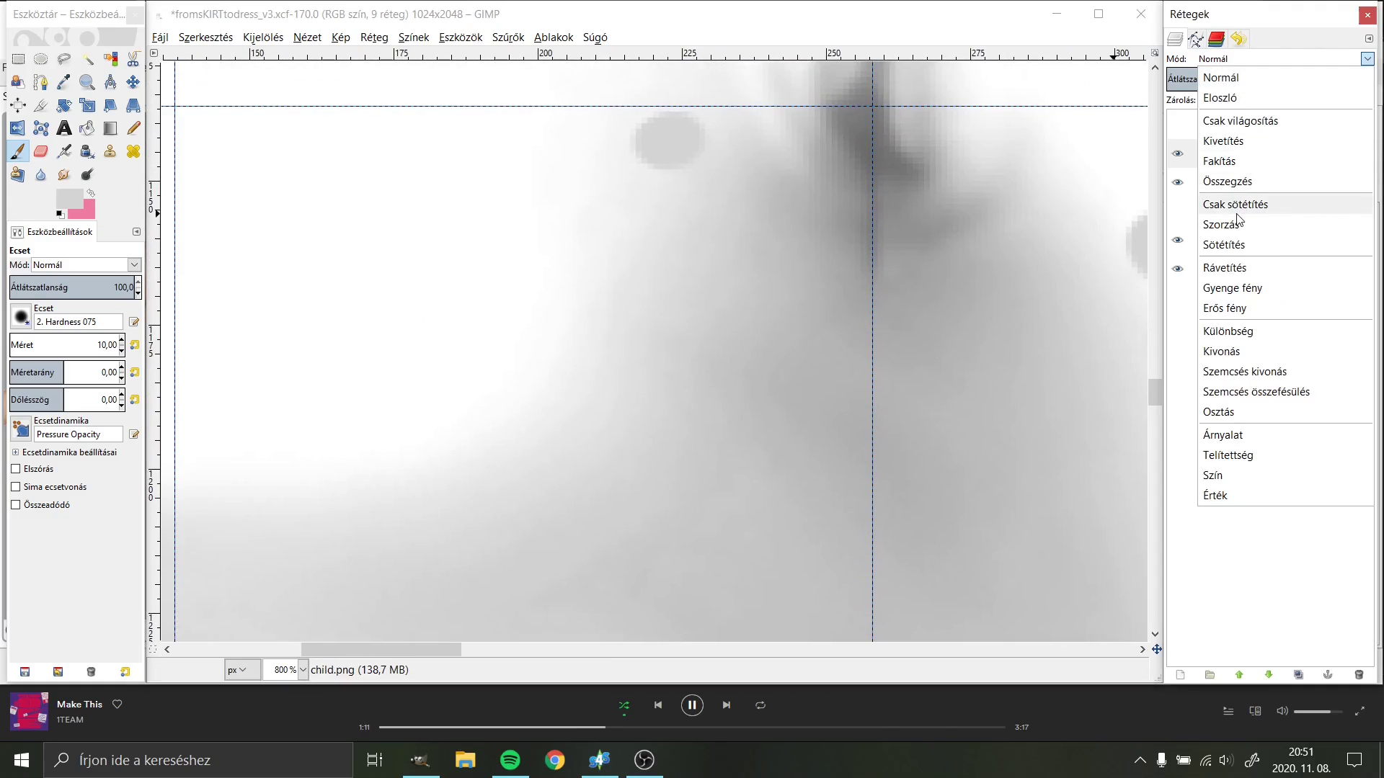
Step: Set child.png back to Szorzás (Multiply) blending and resume smudging the strap joins
{"action": "left_click", "coordinate": [1222, 224]}
{"action": "left_click", "coordinate": [63, 175]}
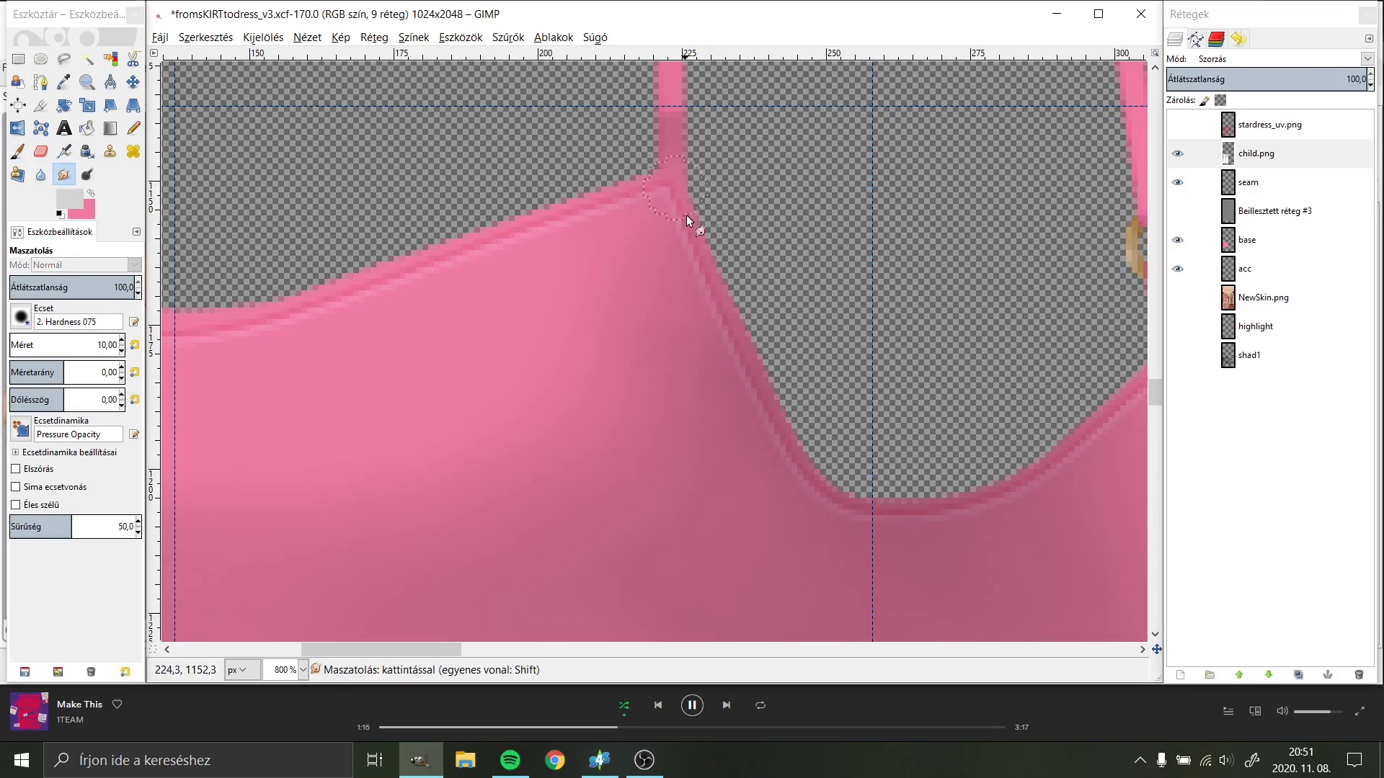
{"action": "scroll", "coordinate": [685, 215], "scroll_direction": "up", "scroll_amount": 3}
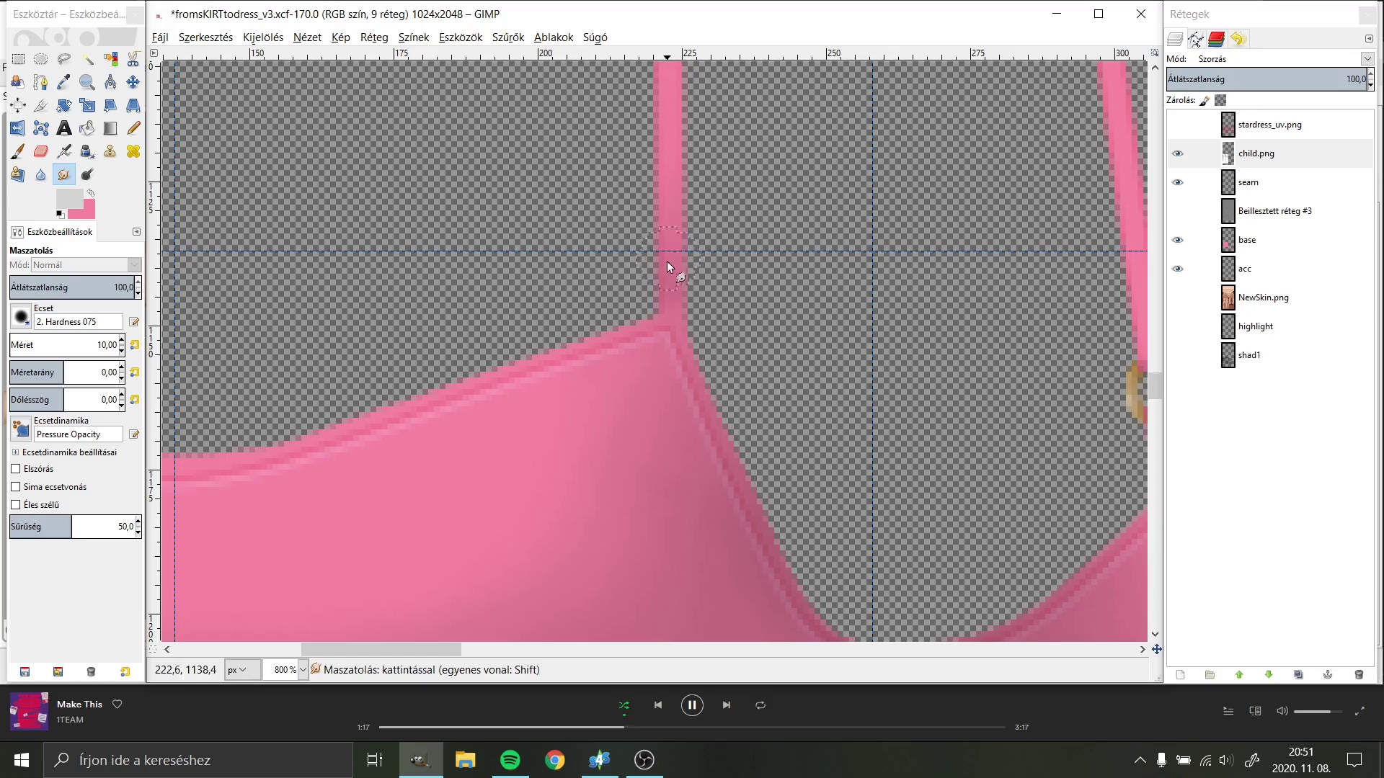
{"action": "scroll", "coordinate": [680, 151], "scroll_direction": "left", "scroll_amount": 5}
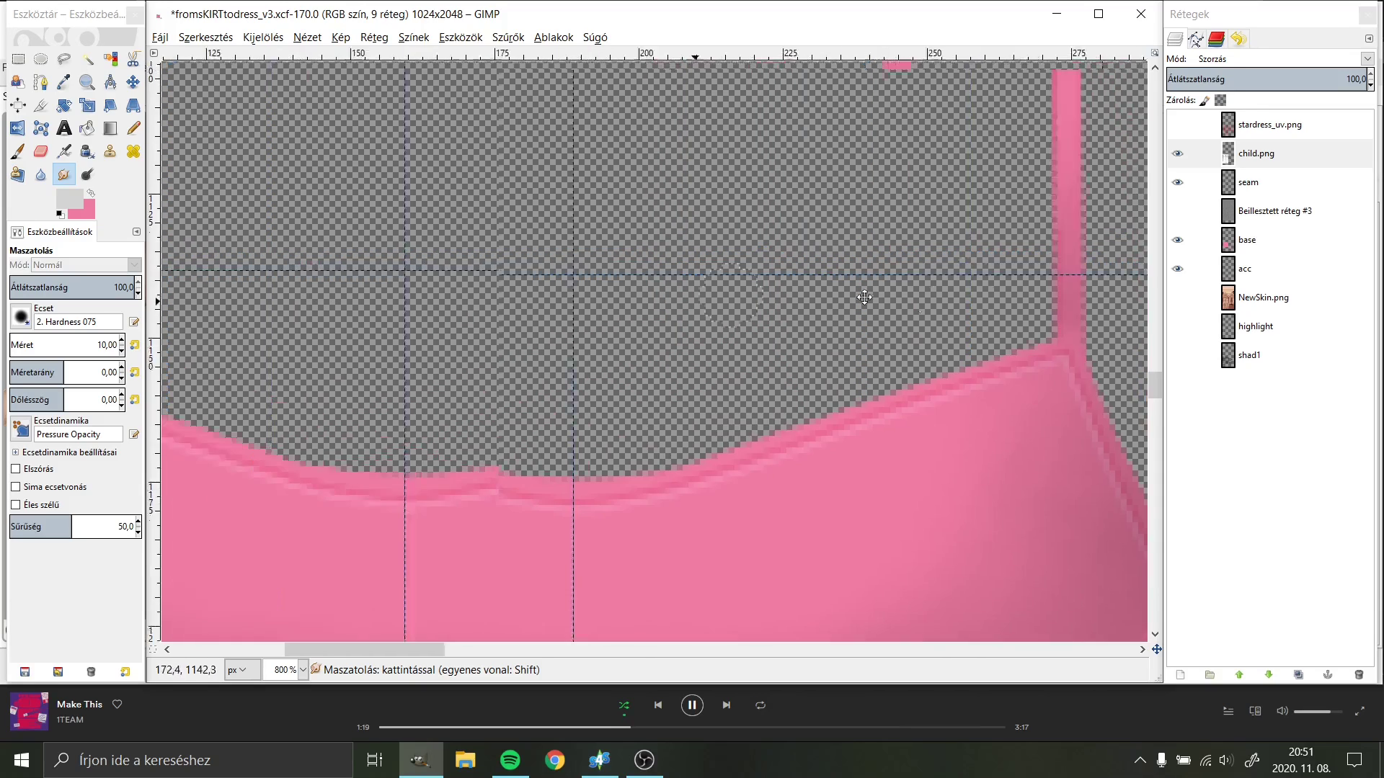
{"action": "scroll", "coordinate": [347, 310], "scroll_direction": "left", "scroll_amount": 5}
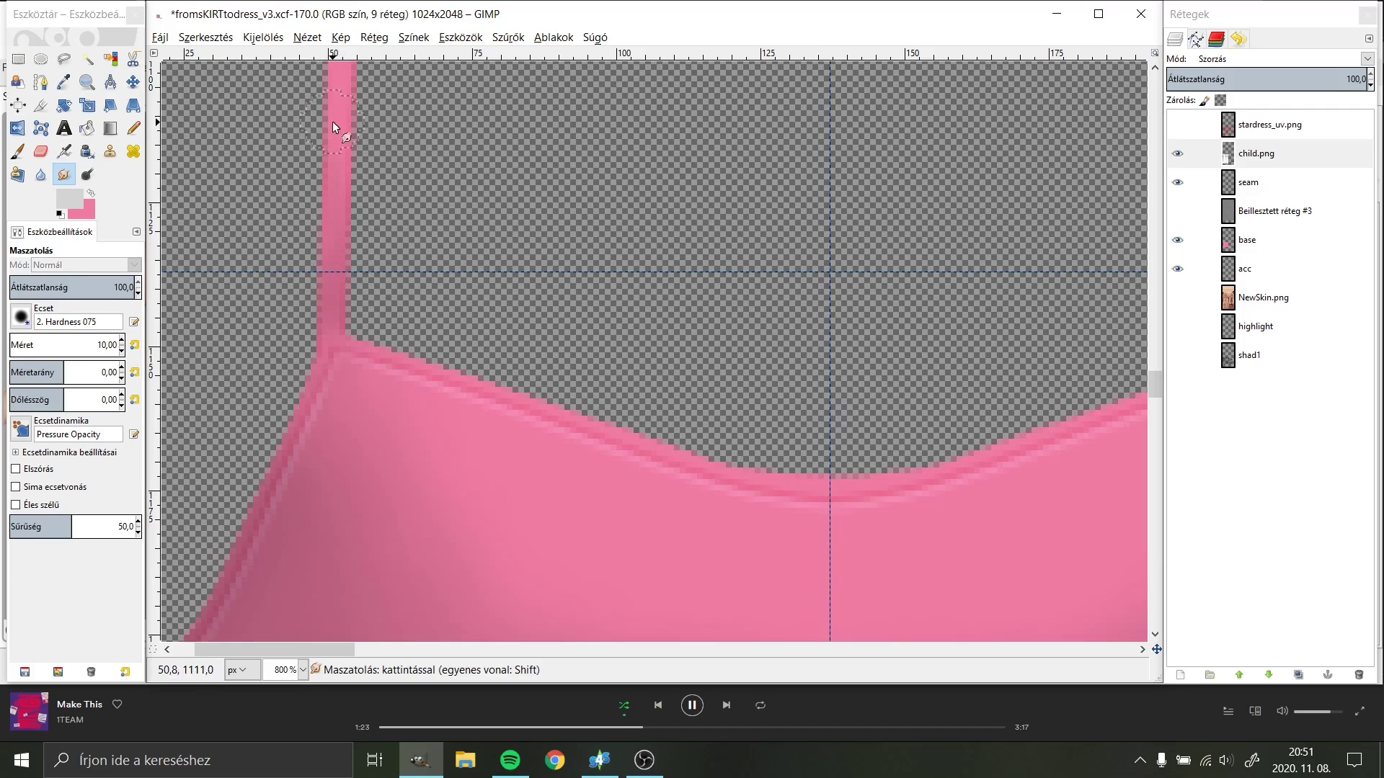
Step: Overwrite a.png with the current texture and load it as the dress texture in Sims 4 Studio
{"action": "left_click", "coordinate": [160, 37]}
{"action": "left_click", "coordinate": [202, 240]}
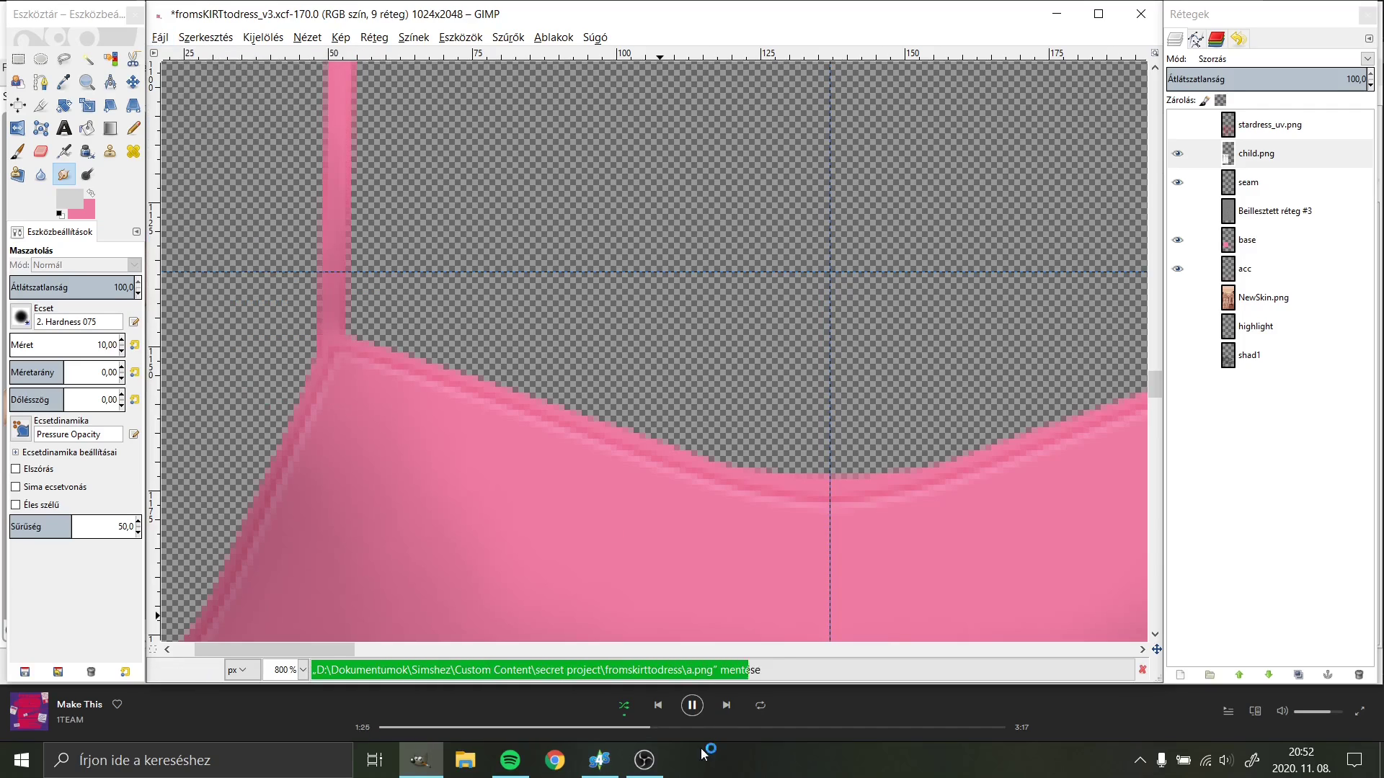
{"action": "left_click", "coordinate": [599, 759]}
{"action": "left_click", "coordinate": [732, 488]}
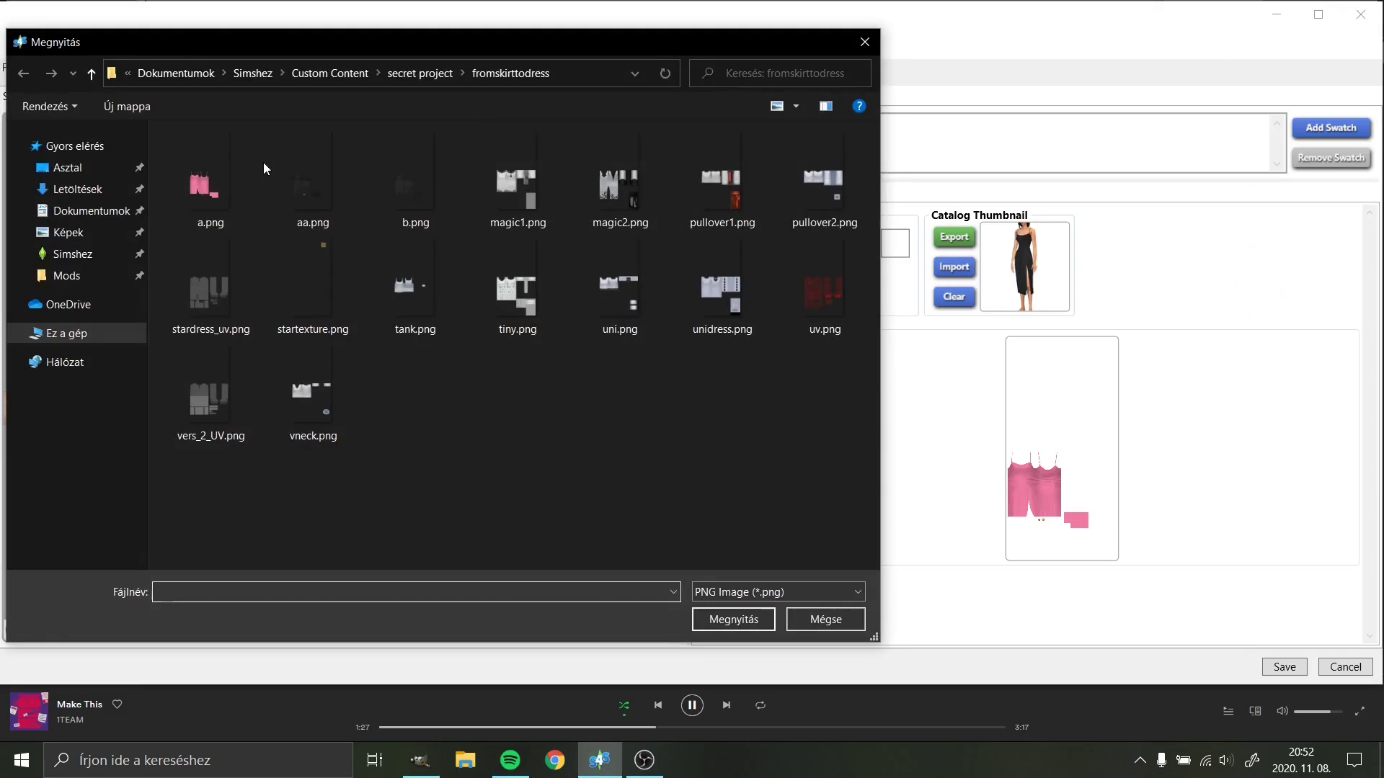
{"action": "double_click", "coordinate": [230, 167]}
{"action": "scroll", "coordinate": [284, 280], "scroll_direction": "up", "scroll_amount": 5}
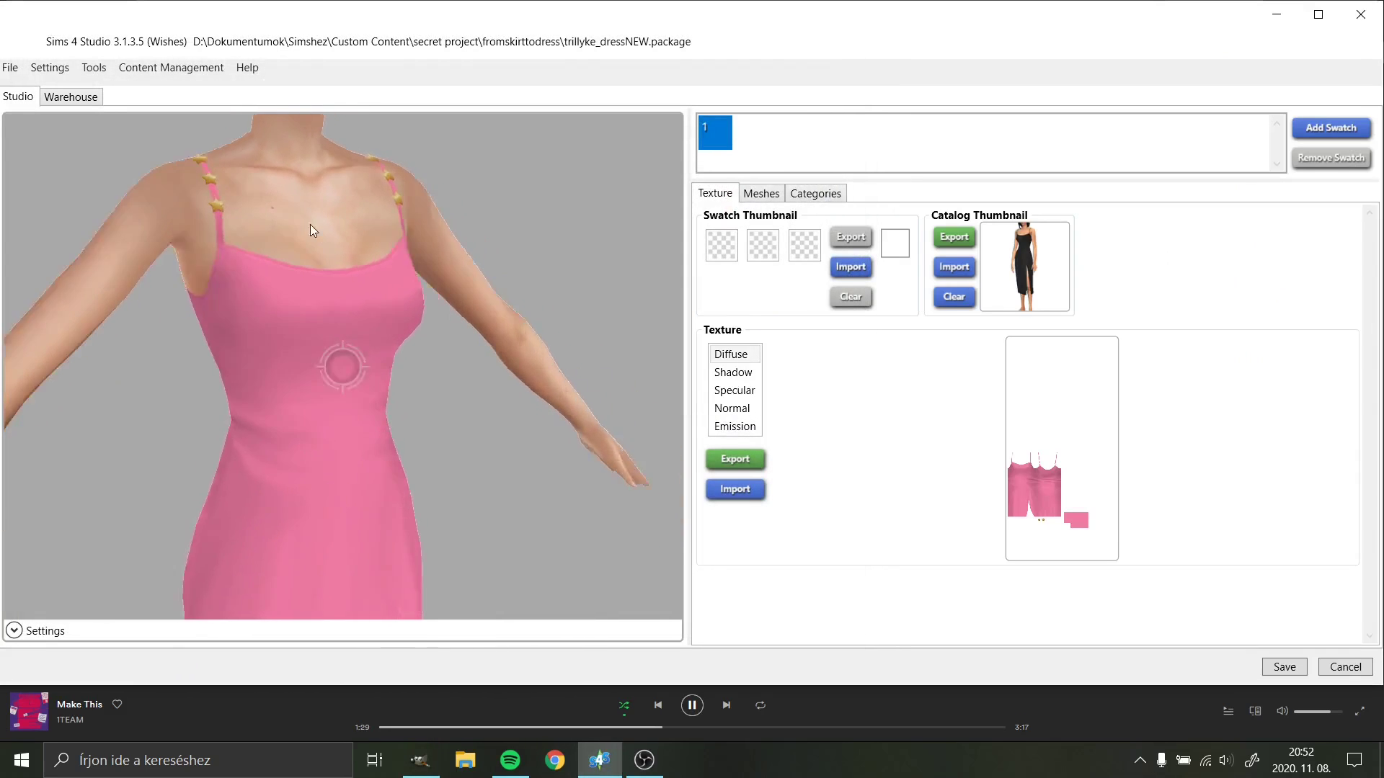
Step: Scroll across both strap-ring joins in GIMP, then re-export the texture to a.png
{"action": "left_click", "coordinate": [420, 760]}
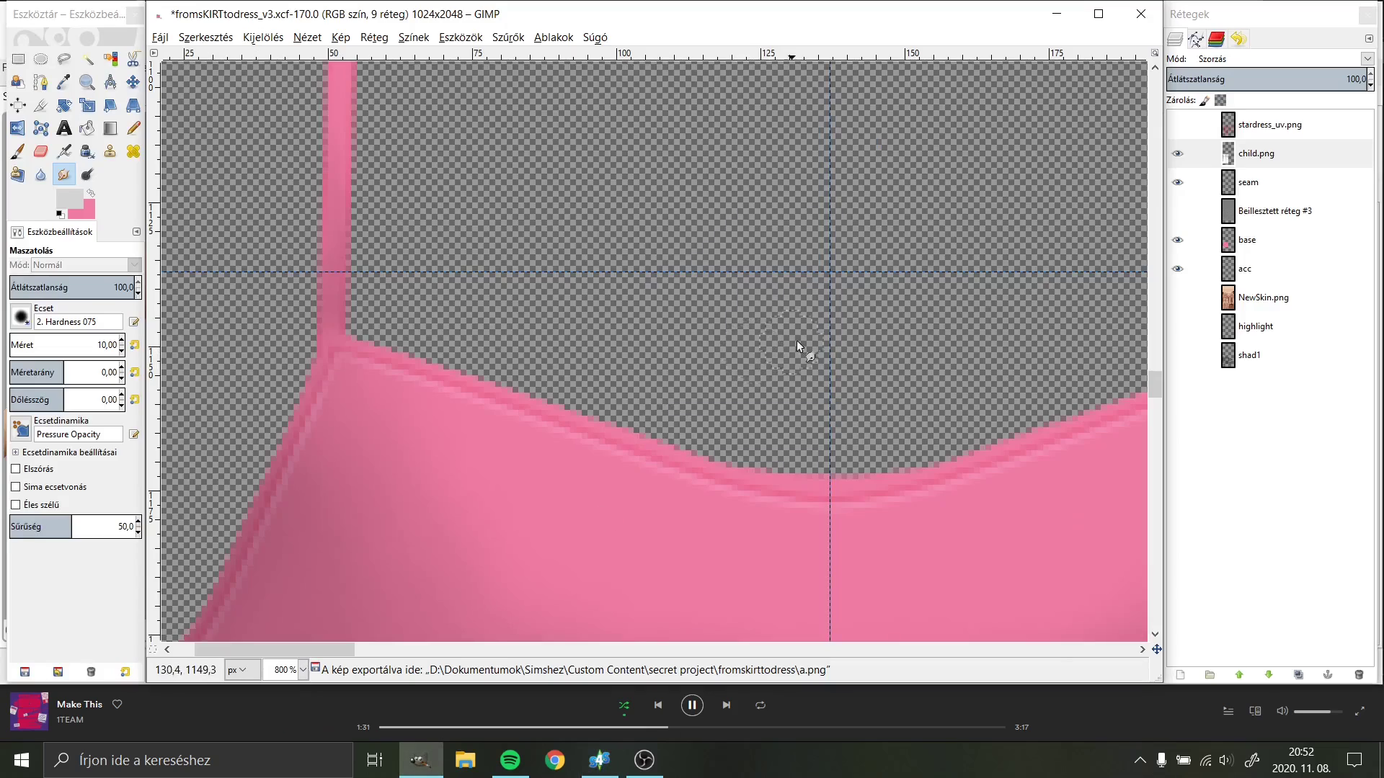
{"action": "scroll", "coordinate": [797, 340], "scroll_direction": "right", "scroll_amount": 5}
{"action": "scroll", "coordinate": [647, 308], "scroll_direction": "right", "scroll_amount": 5}
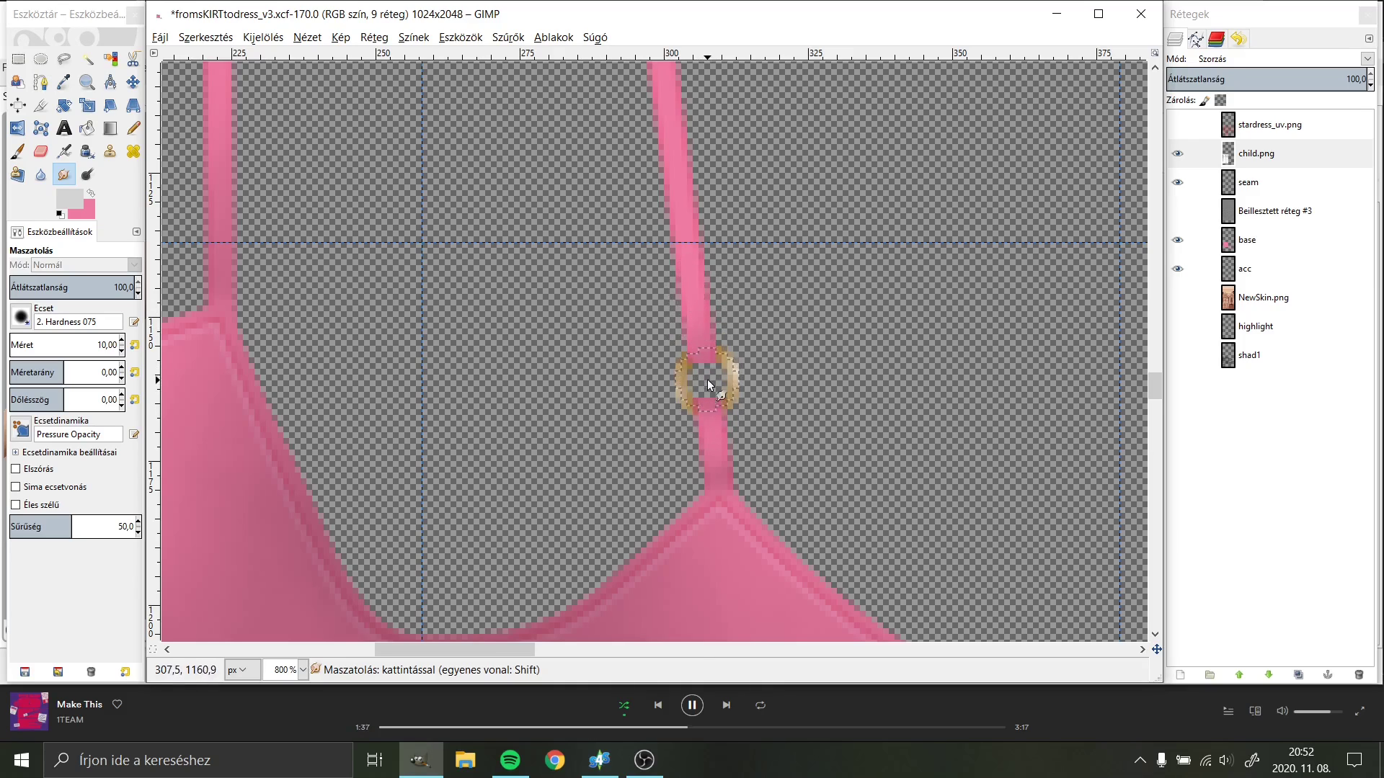
{"action": "scroll", "coordinate": [715, 448], "scroll_direction": "right", "scroll_amount": 2}
{"action": "scroll", "coordinate": [756, 404], "scroll_direction": "right", "scroll_amount": 5}
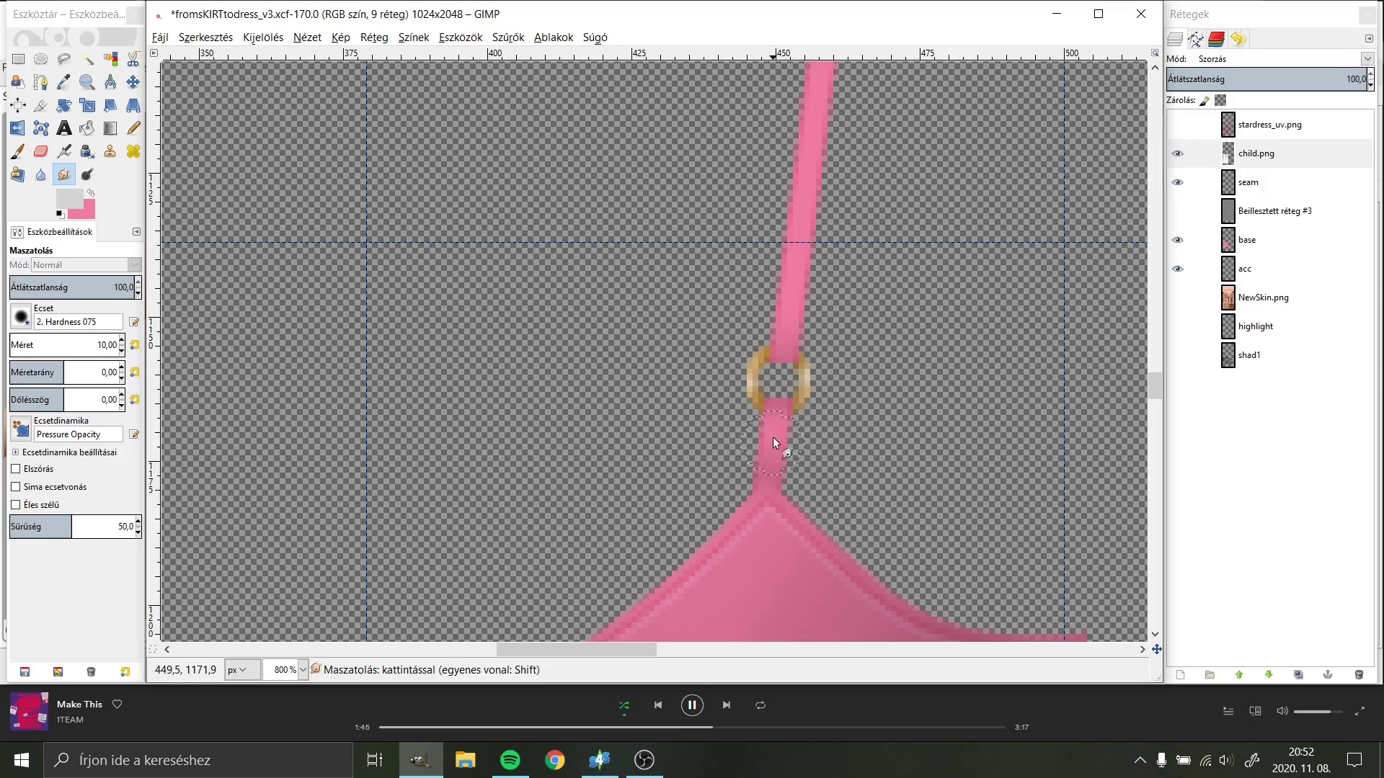
{"action": "scroll", "coordinate": [792, 404], "scroll_direction": "down", "scroll_amount": 3}
{"action": "left_click", "coordinate": [160, 39]}
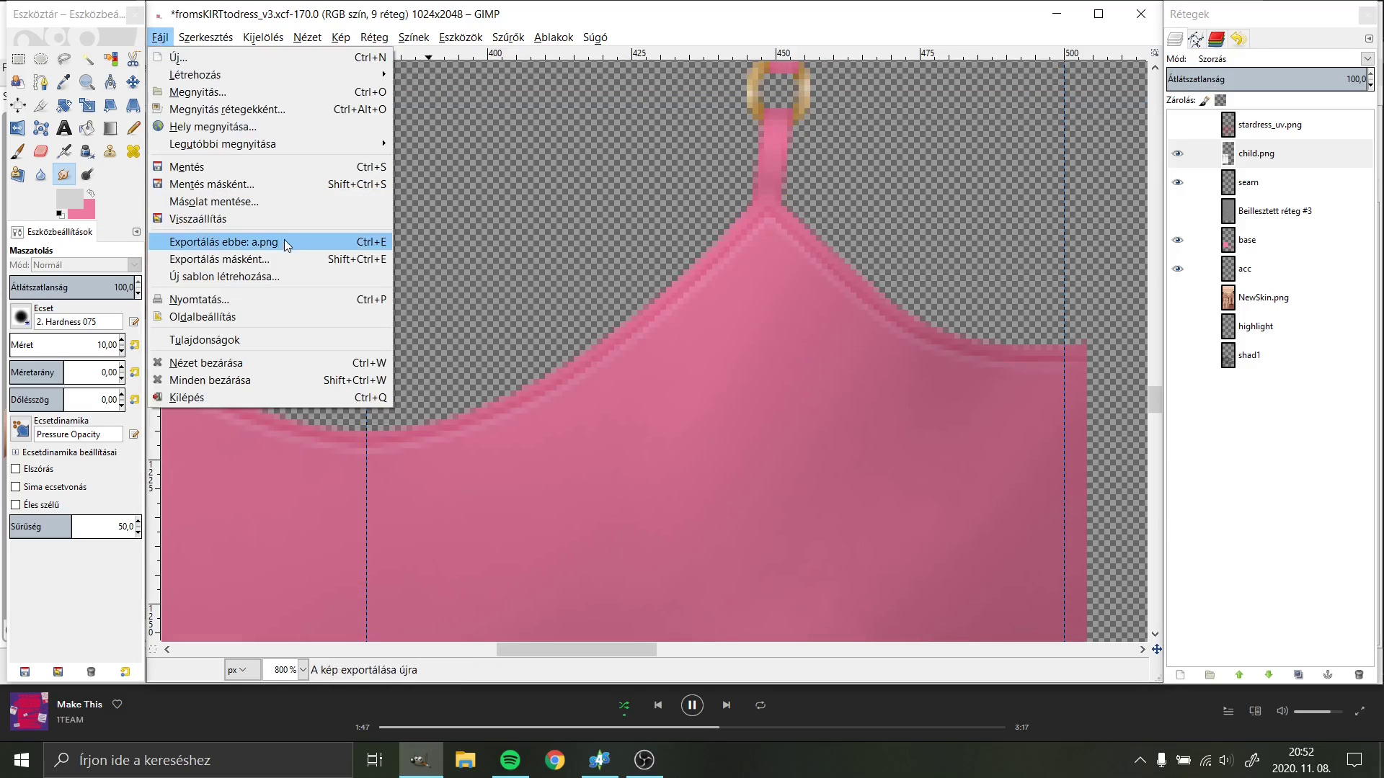
{"action": "left_click", "coordinate": [238, 241]}
Step: Import the updated a.png onto the dress in Sims 4 Studio
{"action": "left_click", "coordinate": [599, 761]}
{"action": "left_click", "coordinate": [735, 489]}
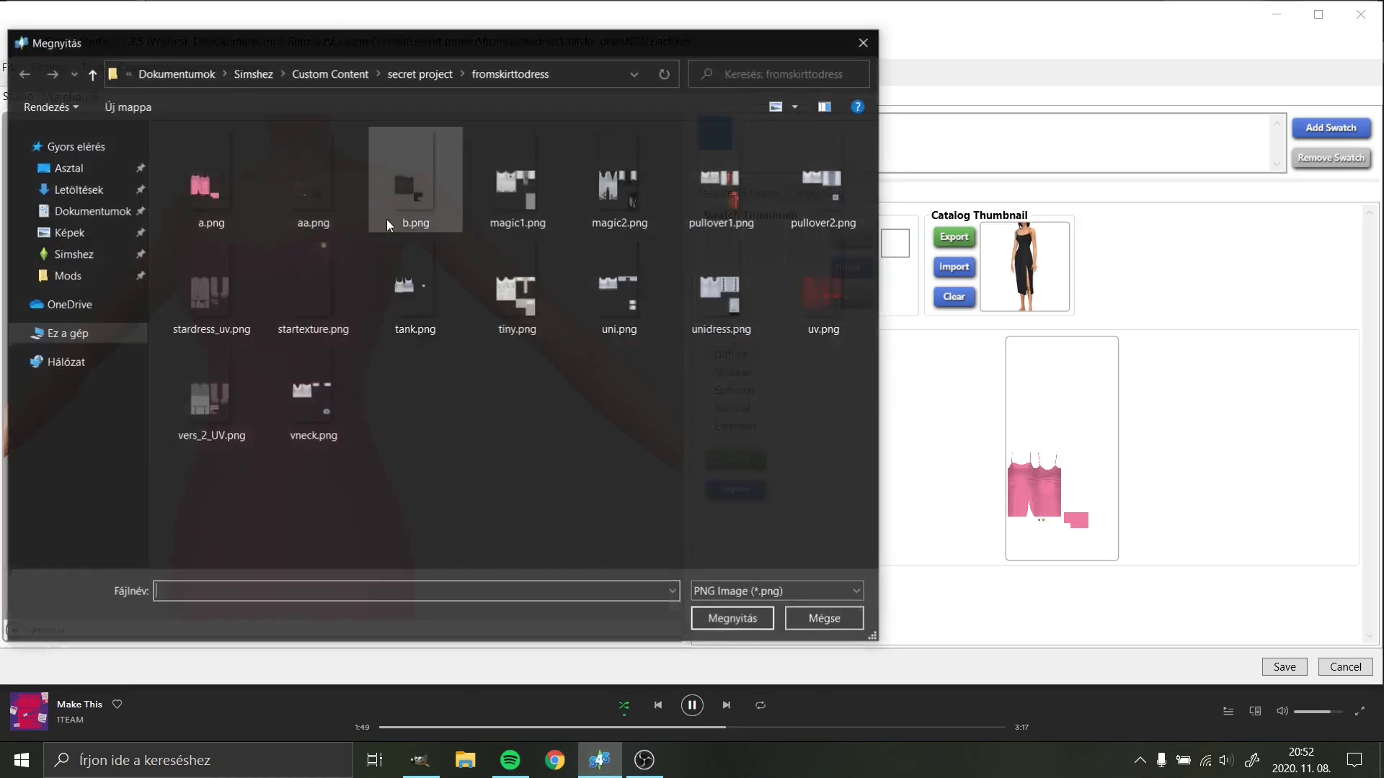
{"action": "double_click", "coordinate": [224, 170]}
Step: Rotate and zoom the model to check the dress from the side and front
{"action": "mouse_move", "coordinate": [250, 258]}
{"action": "left_mouse_down"}
{"action": "mouse_move", "coordinate": [575, 309]}
{"action": "mouse_move", "coordinate": [398, 294]}
{"action": "left_mouse_up"}
{"action": "mouse_move", "coordinate": [265, 302]}
{"action": "left_mouse_down"}
{"action": "mouse_move", "coordinate": [419, 382]}
{"action": "mouse_move", "coordinate": [309, 410]}
{"action": "left_mouse_up"}
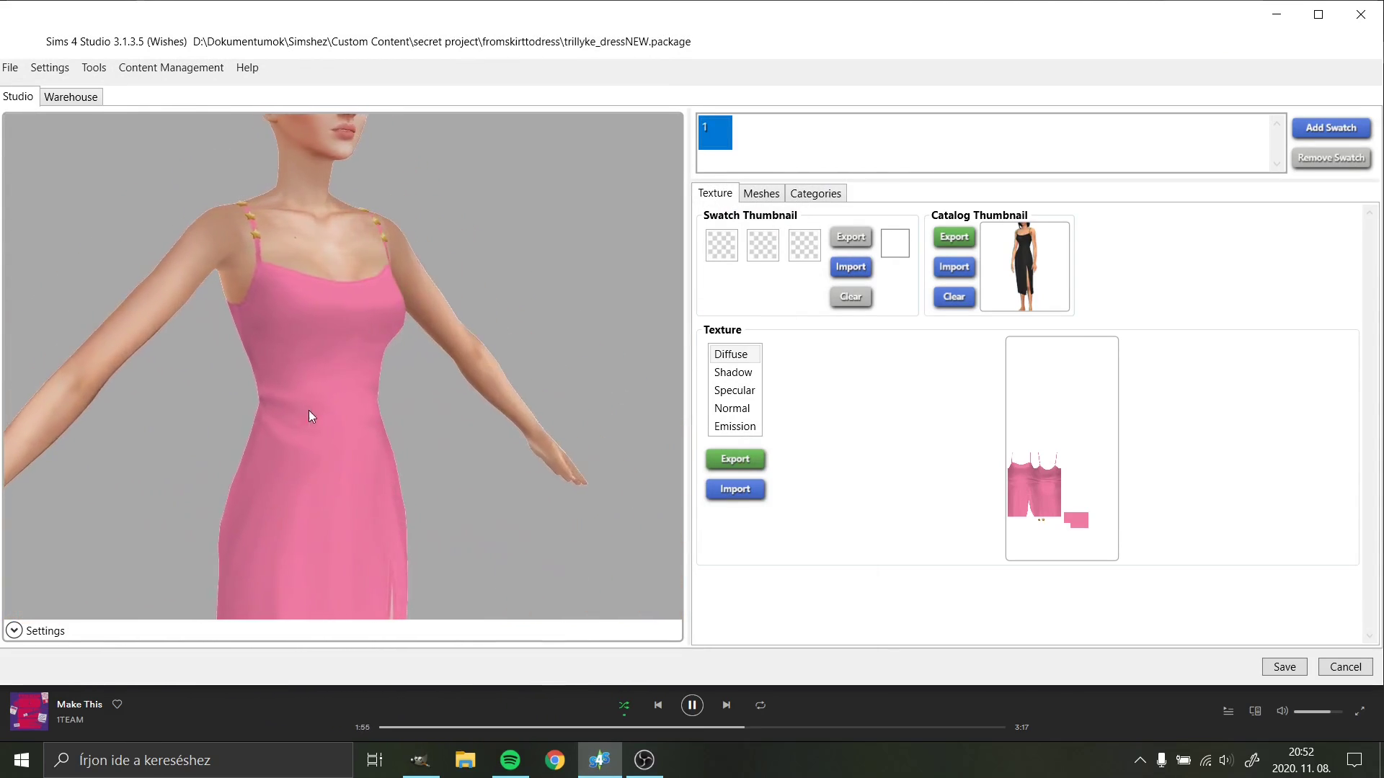
{"action": "scroll", "coordinate": [348, 402], "scroll_direction": "down", "scroll_amount": 3}
{"action": "scroll", "coordinate": [374, 383], "scroll_direction": "down", "scroll_amount": 2}
{"action": "scroll", "coordinate": [382, 422], "scroll_direction": "down", "scroll_amount": 2}
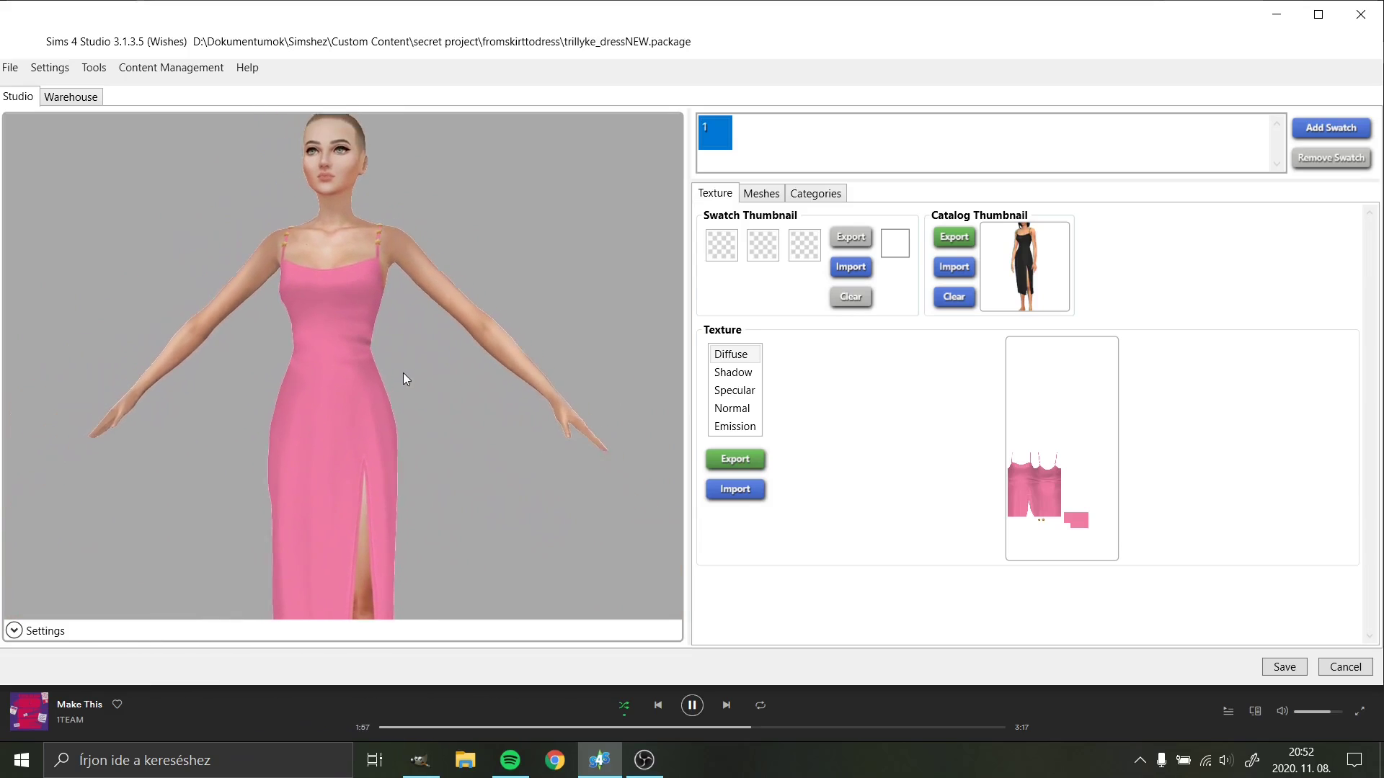
{"action": "scroll", "coordinate": [405, 377], "scroll_direction": "down", "scroll_amount": 2}
{"action": "scroll", "coordinate": [454, 383], "scroll_direction": "down", "scroll_amount": 1}
{"action": "scroll", "coordinate": [432, 393], "scroll_direction": "down", "scroll_amount": 1}
{"action": "scroll", "coordinate": [403, 392], "scroll_direction": "up", "scroll_amount": 2}
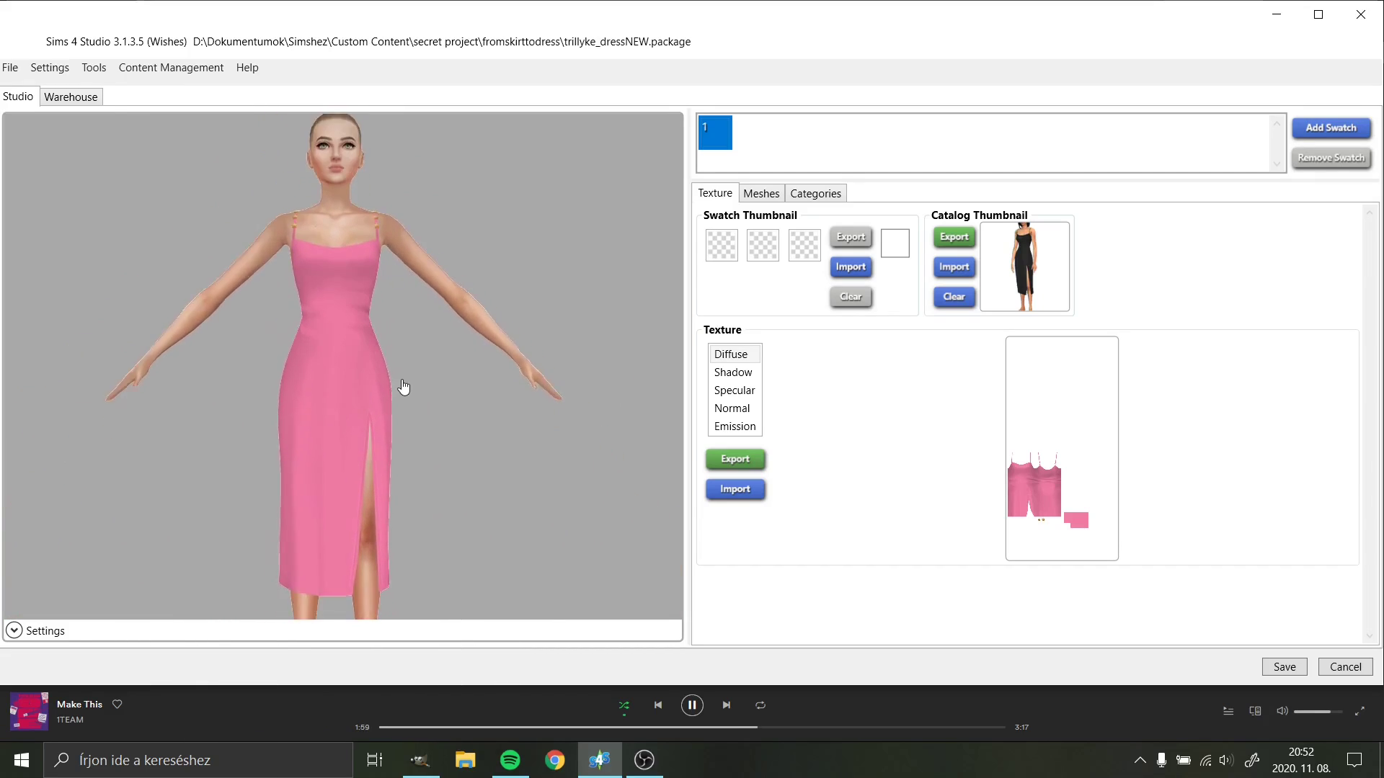
Step: Zoom the GIMP canvas to 200% and rename the child.png layer to 'shadow'
{"action": "left_click", "coordinate": [422, 758]}
{"action": "left_click", "coordinate": [303, 670]}
{"action": "left_click", "coordinate": [292, 548]}
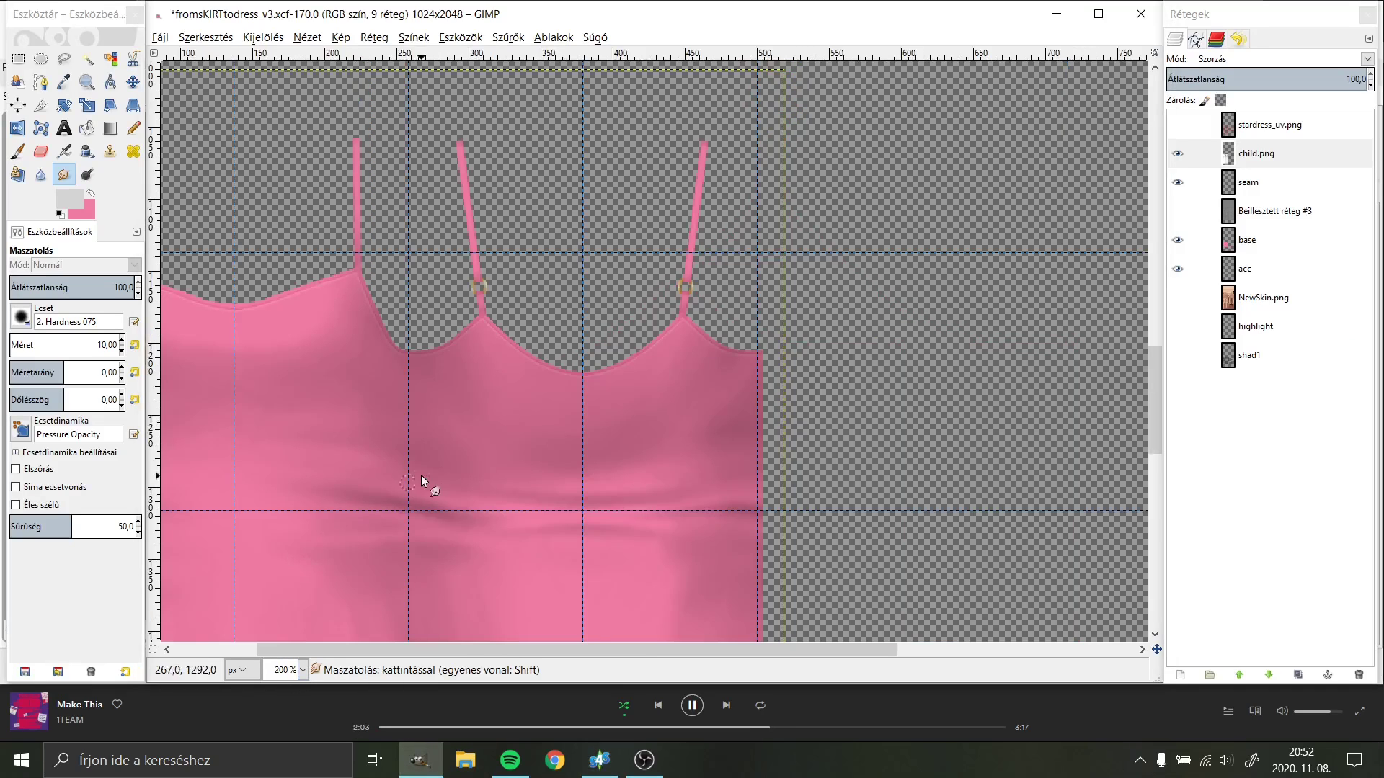
{"action": "left_click", "coordinate": [1262, 157]}
{"action": "double_click", "coordinate": [1263, 155]}
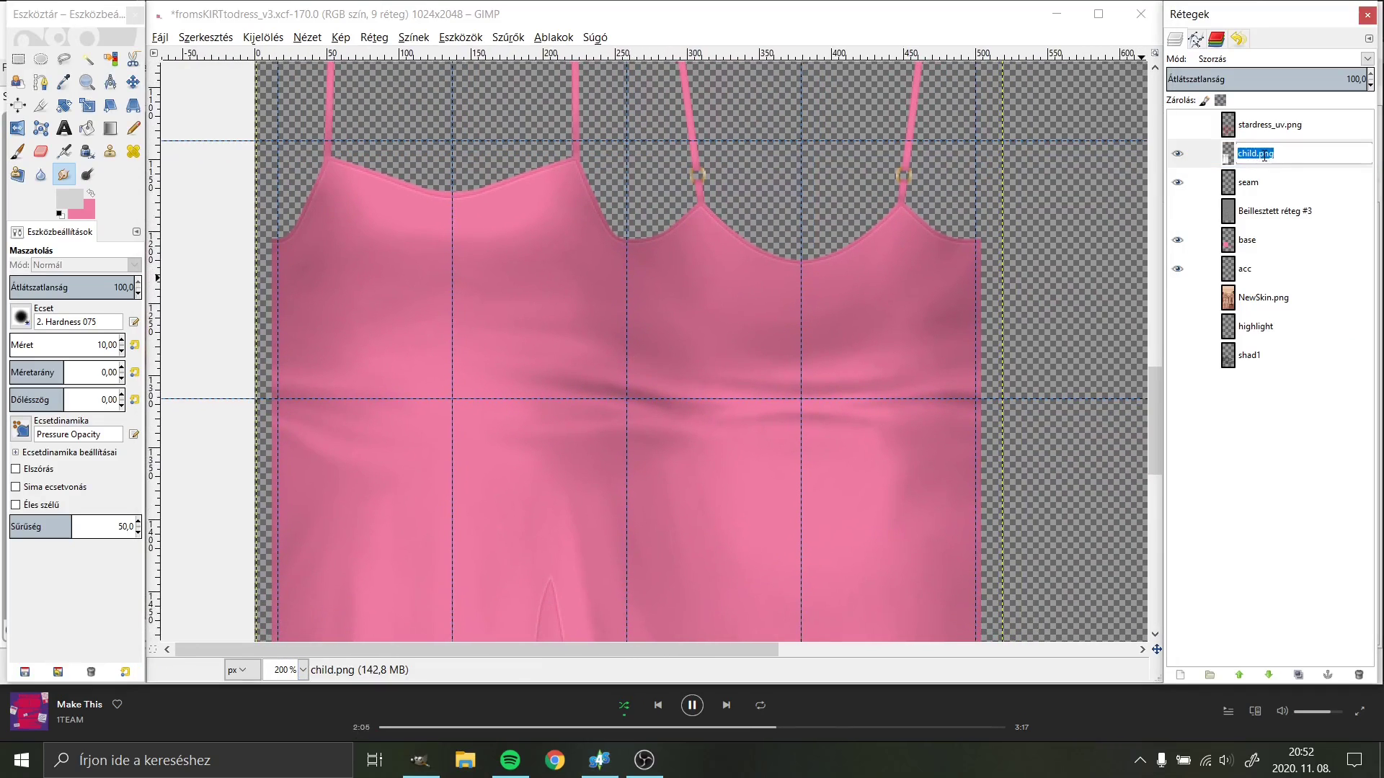
{"action": "type", "text": "shadow"}
{"action": "key", "text": "Return"}
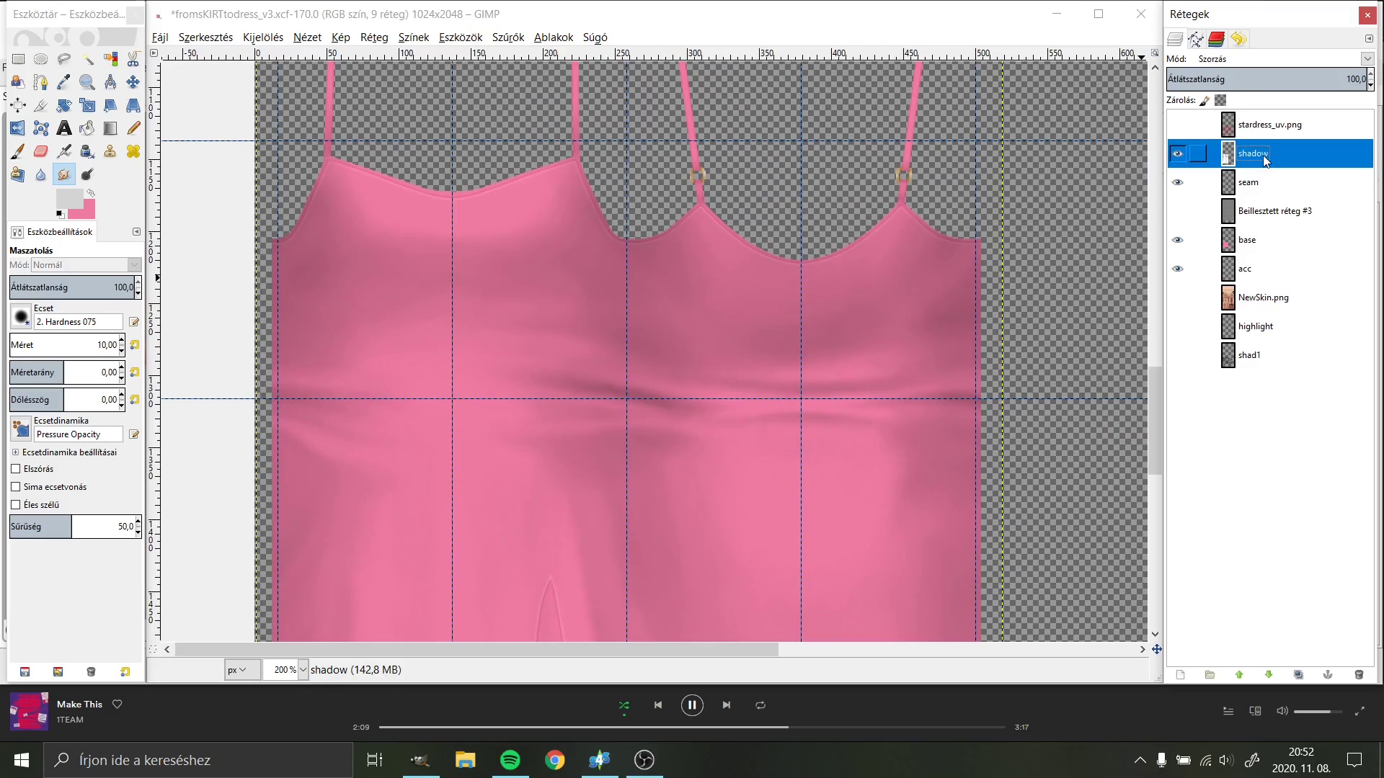
Step: Move the shadow layer below seam and set its blend mode to Normal
{"action": "left_click_drag", "start_coordinate": [1269, 164], "coordinate": [1277, 197]}
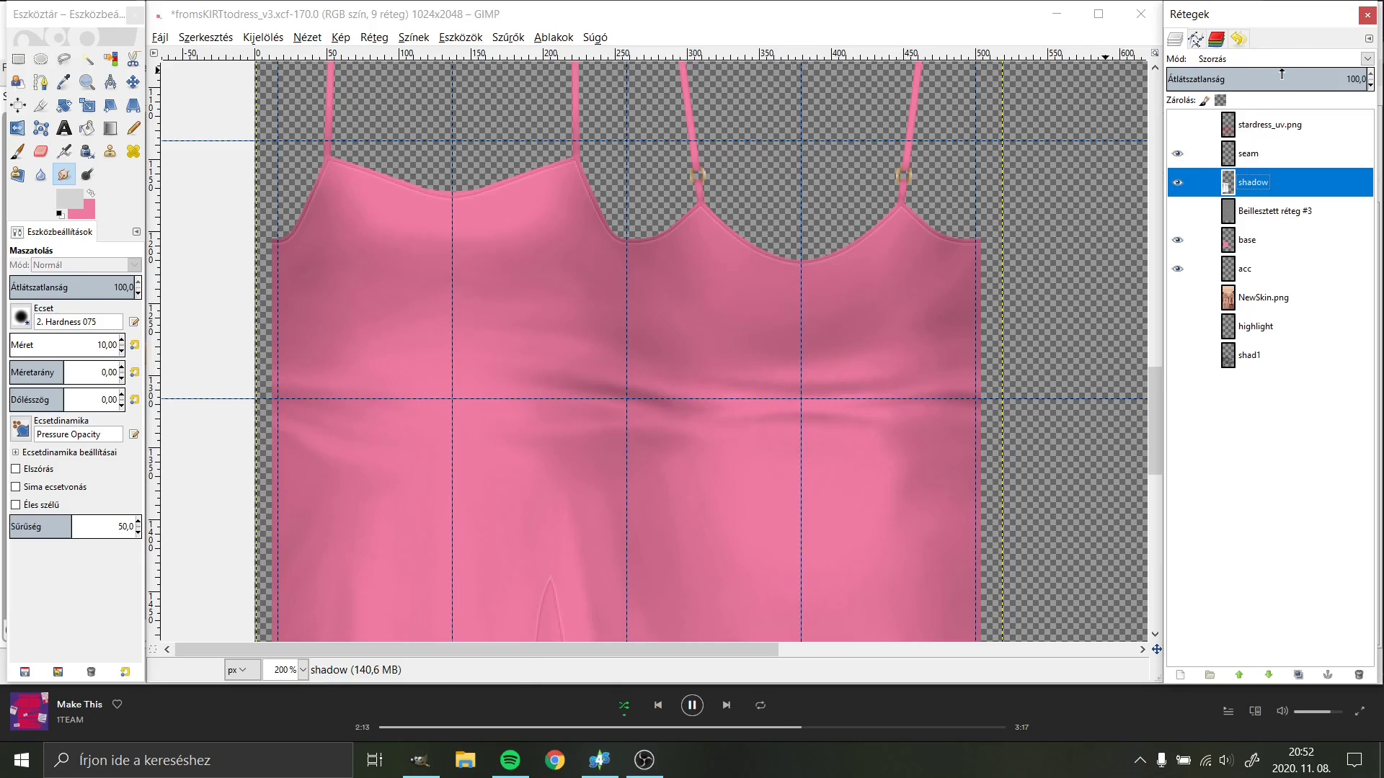
{"action": "left_click", "coordinate": [1239, 59]}
{"action": "left_click", "coordinate": [1241, 84]}
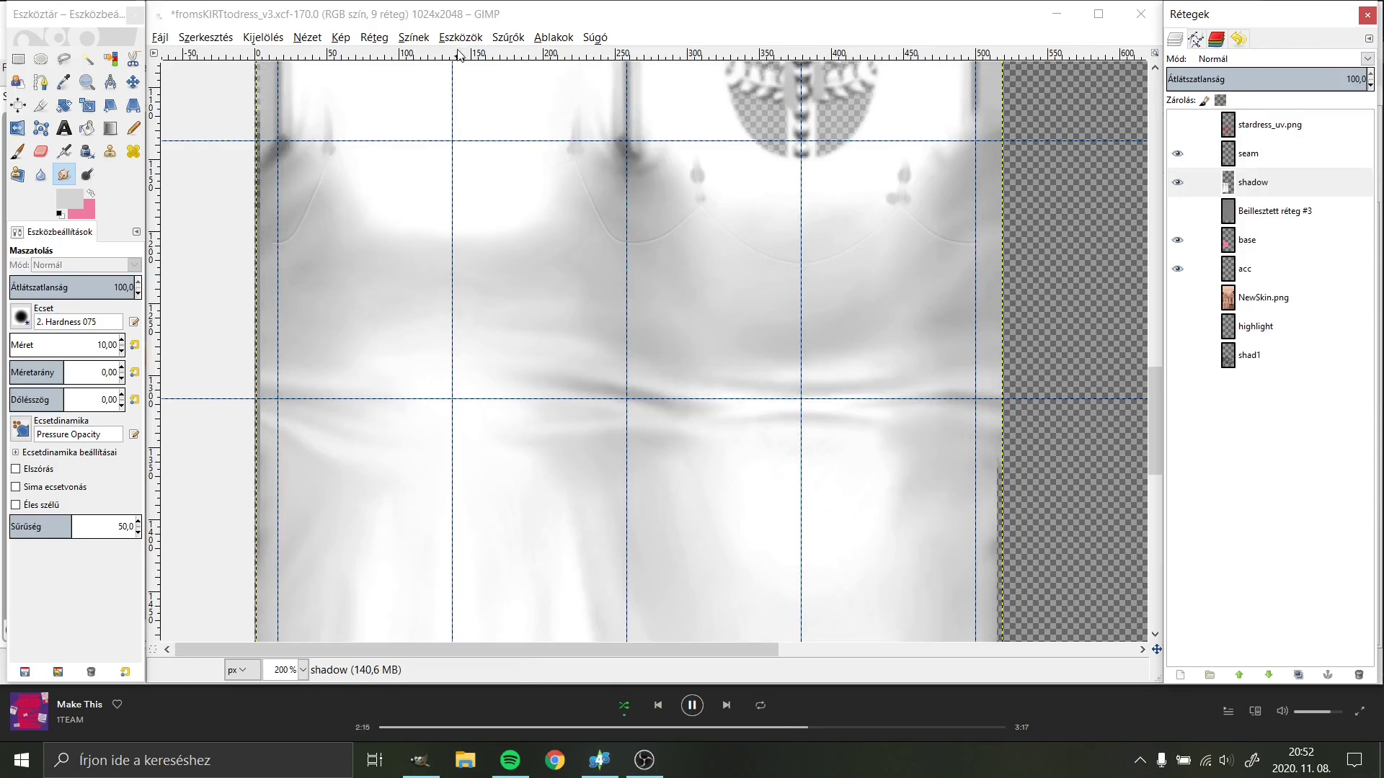
Step: Make the shadow layer's white transparent with Color to Alpha and blend it as Overlay
{"action": "left_click", "coordinate": [413, 37]}
{"action": "left_click", "coordinate": [494, 385]}
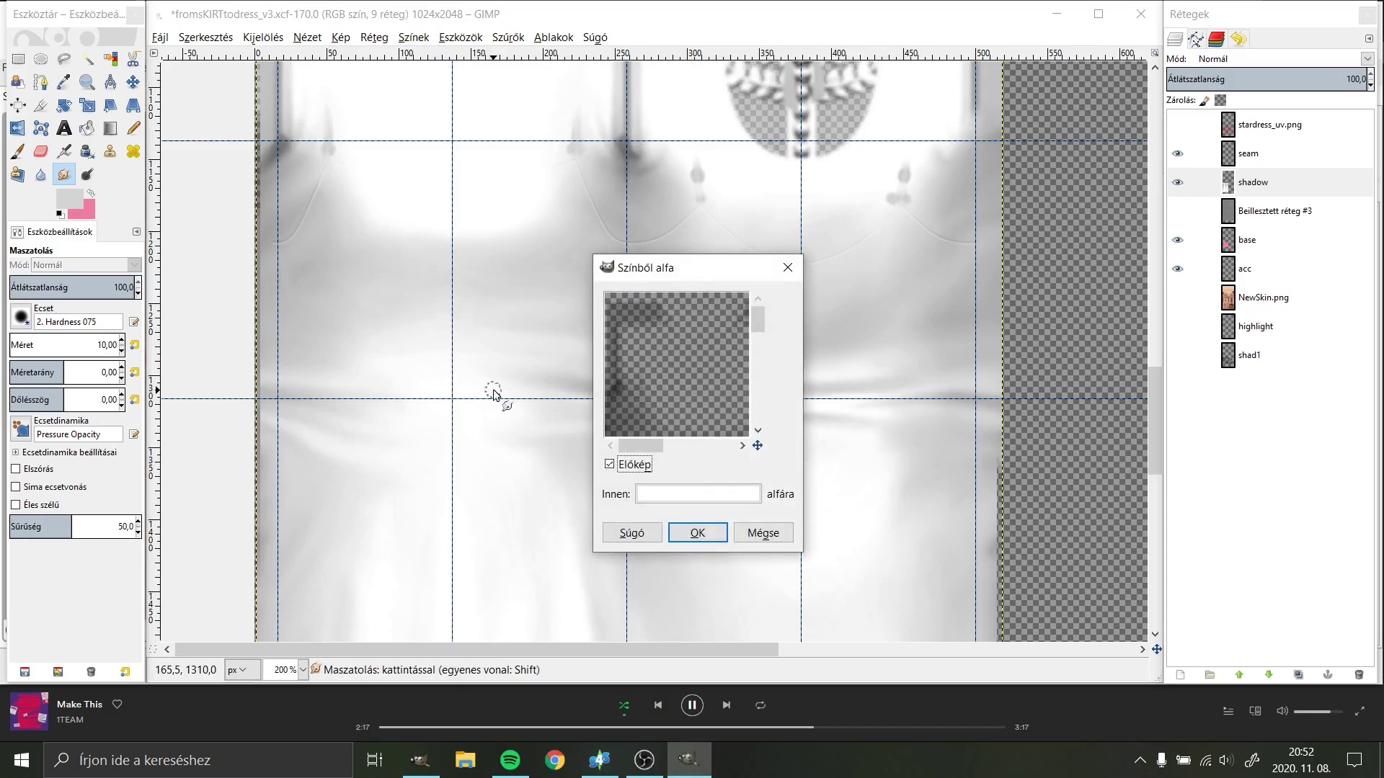
{"action": "key", "text": "Return"}
{"action": "left_click", "coordinate": [1256, 64]}
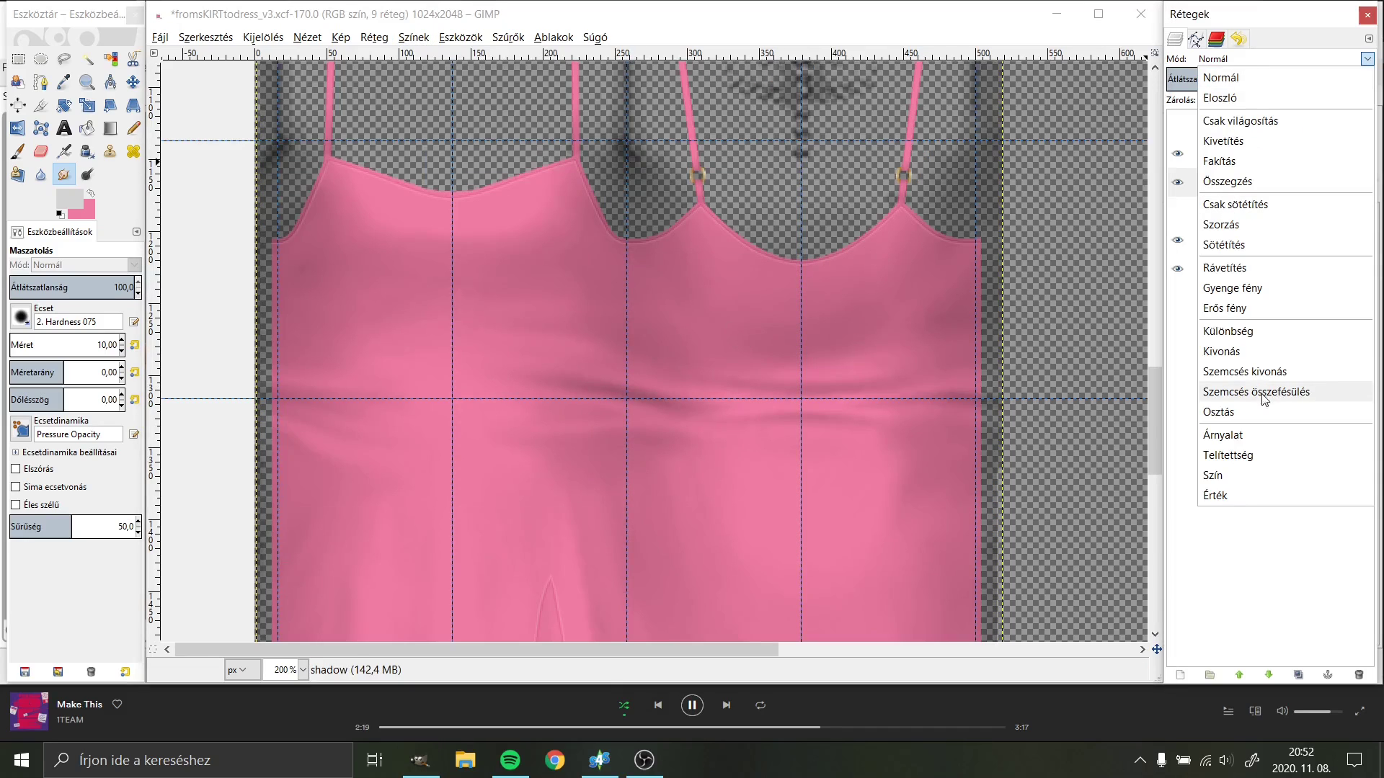
{"action": "left_click", "coordinate": [1236, 268]}
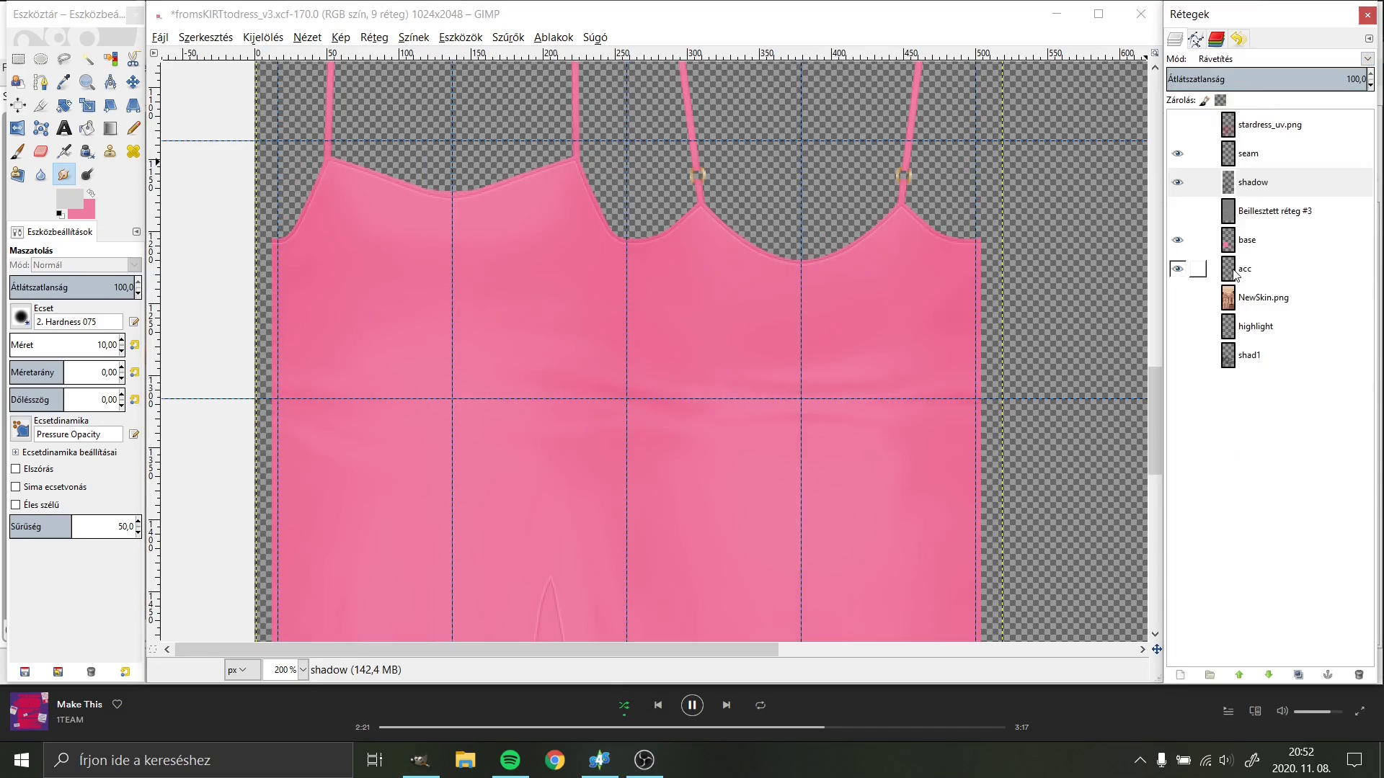
Step: Add a Grain merge duplicate of the shadow layer and re-export the texture to a.png
{"action": "right_click", "coordinate": [1261, 186]}
{"action": "left_click", "coordinate": [1196, 265]}
{"action": "left_click", "coordinate": [1282, 58]}
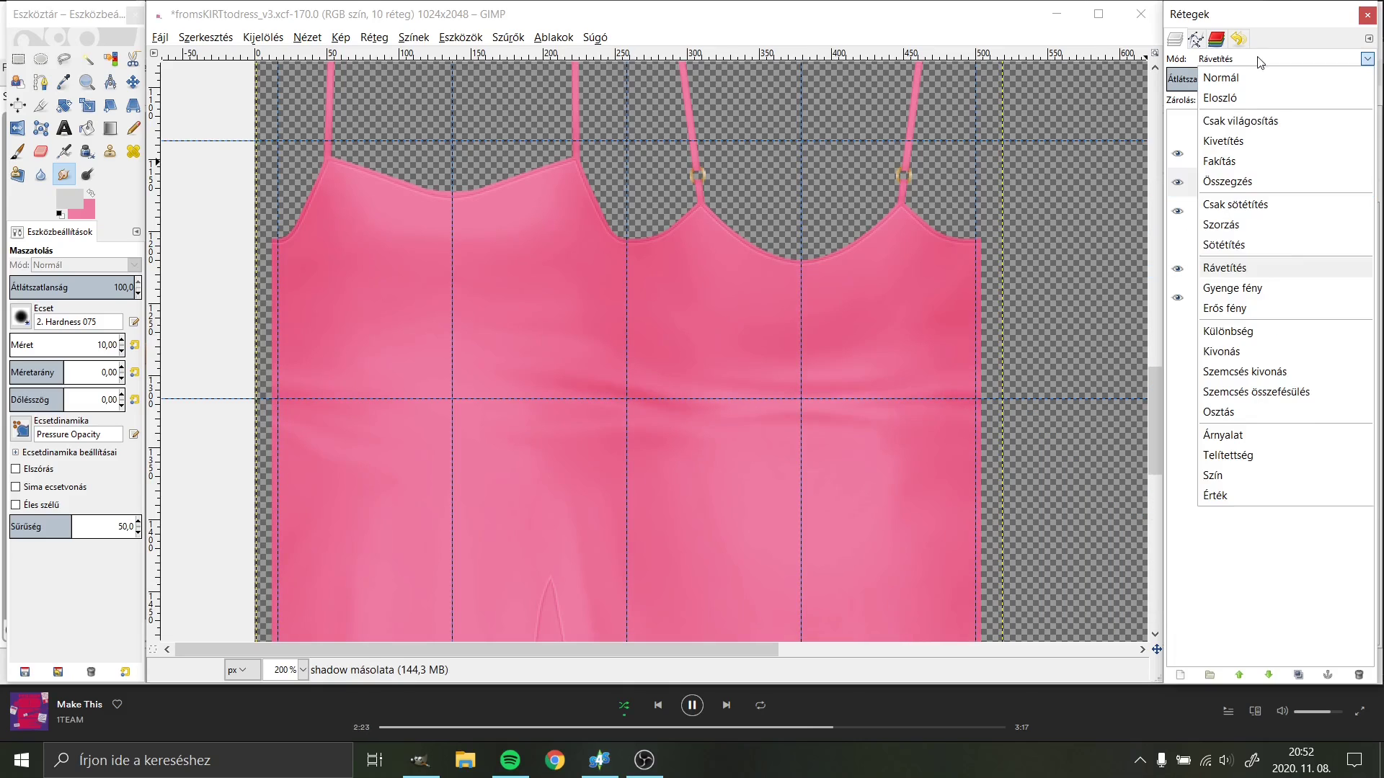
{"action": "left_click", "coordinate": [1319, 398]}
{"action": "left_click", "coordinate": [160, 37]}
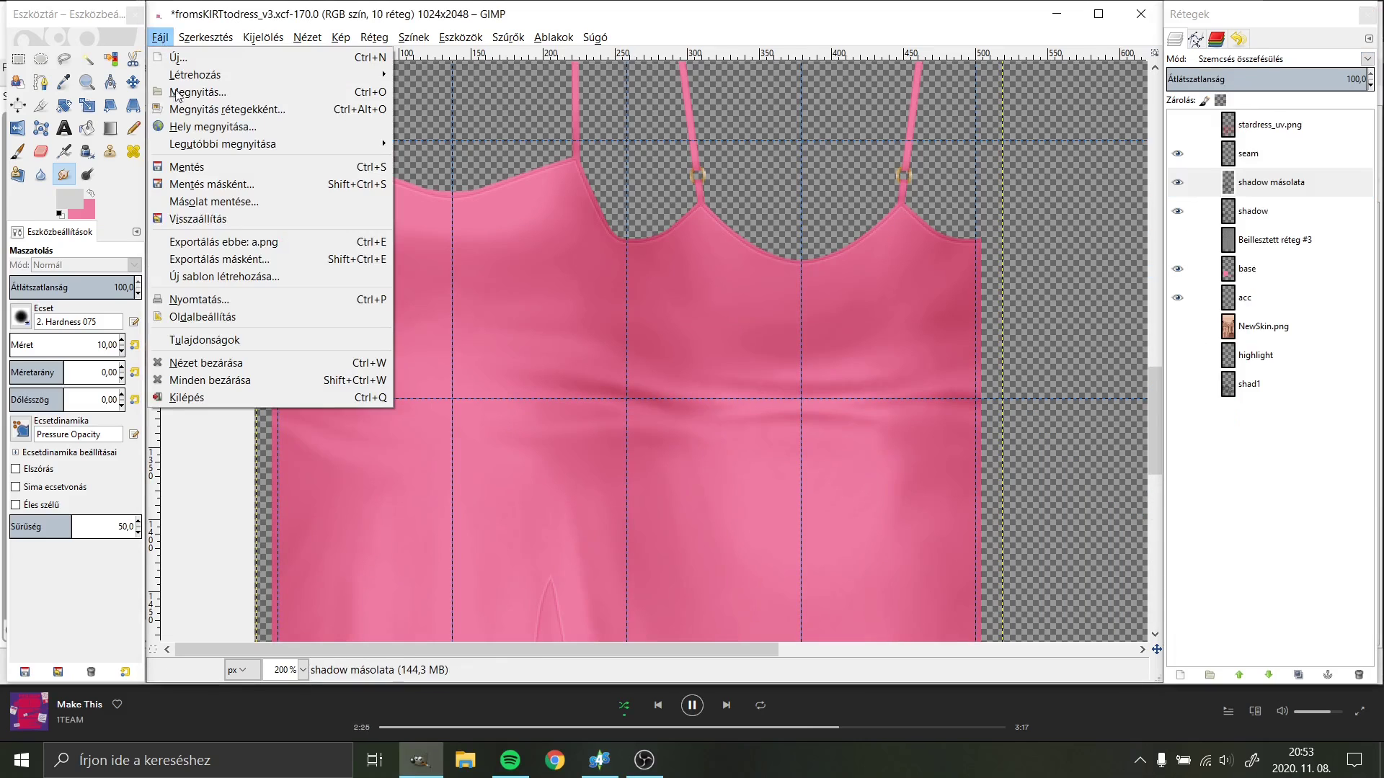
{"action": "left_click", "coordinate": [261, 241]}
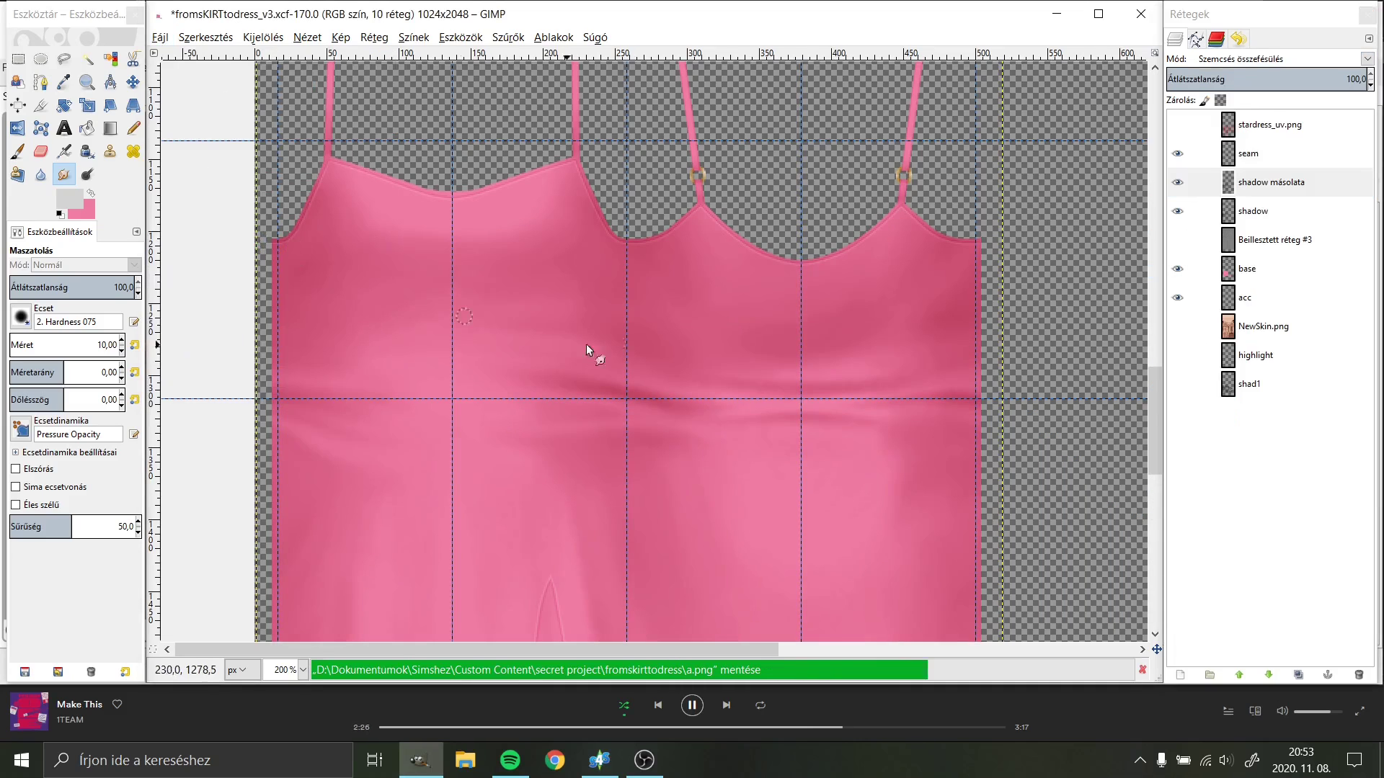
Step: Load the new a.png onto the dress in Sims 4 Studio and spin the model to view it
{"action": "left_click", "coordinate": [598, 760]}
{"action": "left_click", "coordinate": [735, 489]}
{"action": "double_click", "coordinate": [228, 180]}
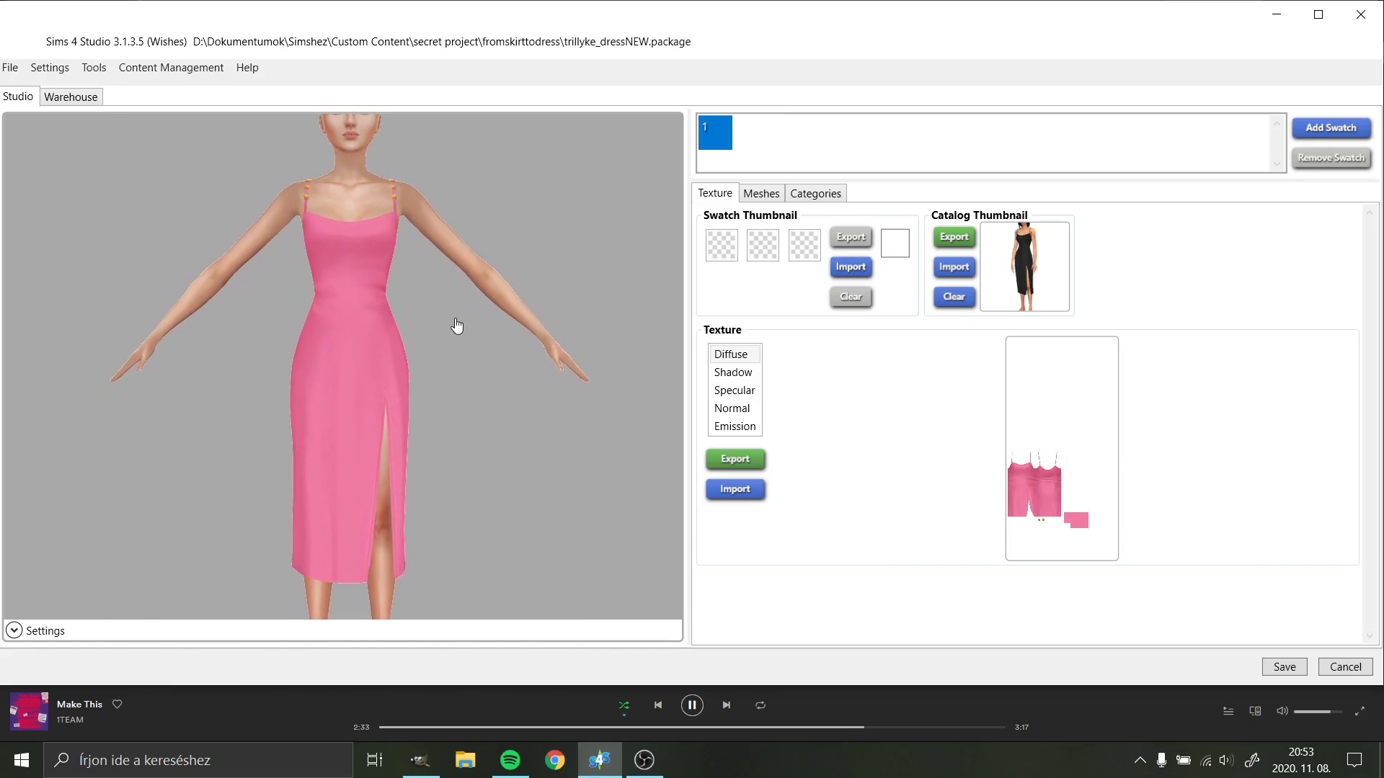
{"action": "mouse_move", "coordinate": [212, 310]}
{"action": "left_mouse_down"}
{"action": "mouse_move", "coordinate": [469, 354]}
{"action": "mouse_move", "coordinate": [442, 350]}
{"action": "left_mouse_up"}
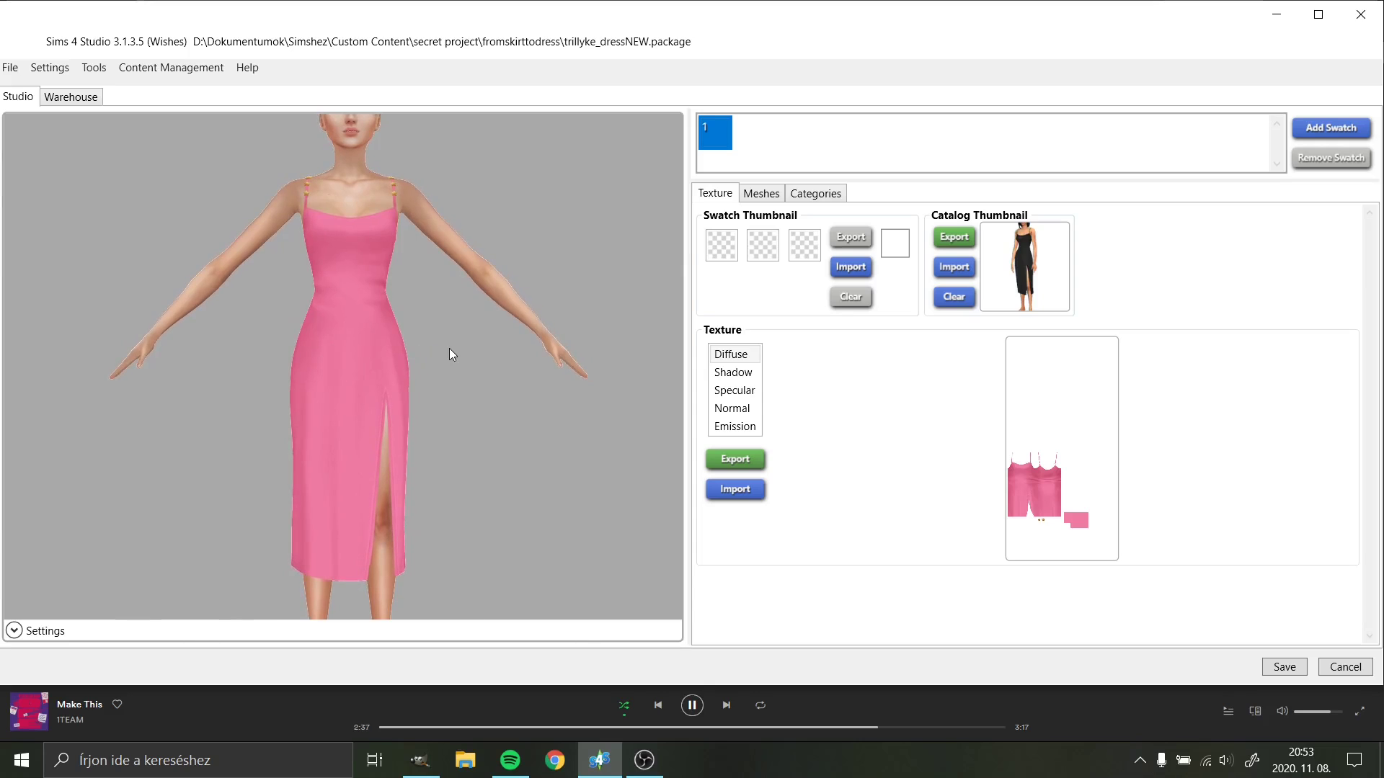